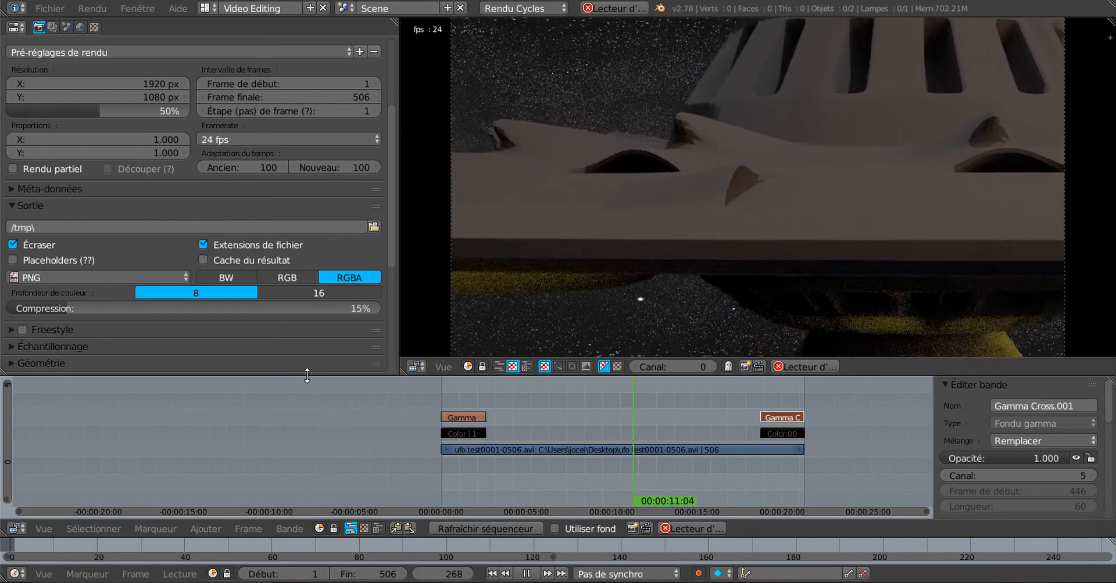
Step: Examine the finished UFO project's render settings, sequencer strips and the strip types available to add while the sequence plays
drag(308, 375, 317, 327)
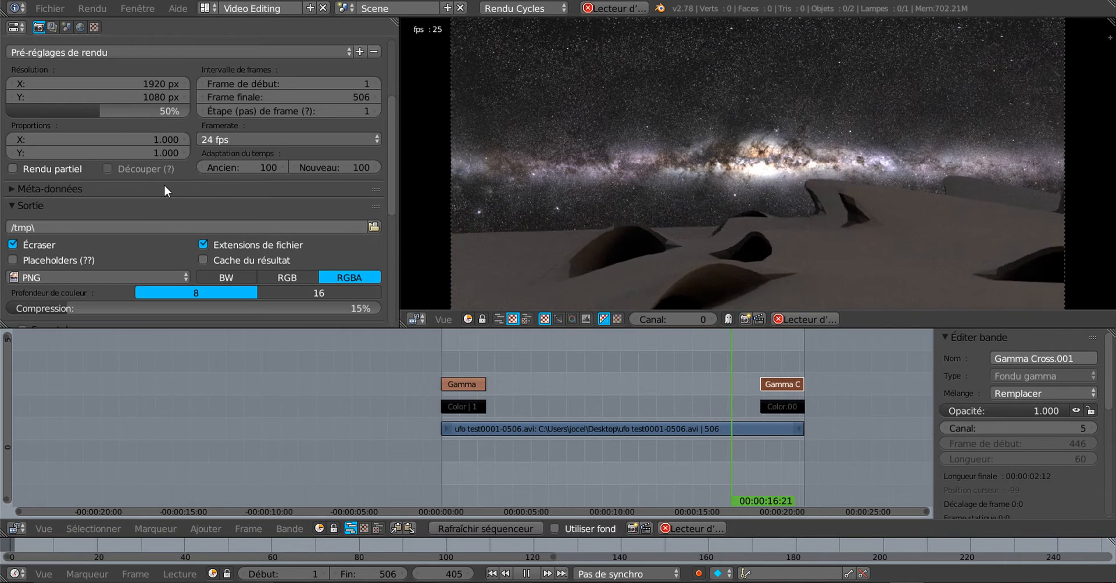
drag(391, 151, 391, 180)
scroll(394, 168, up, 2)
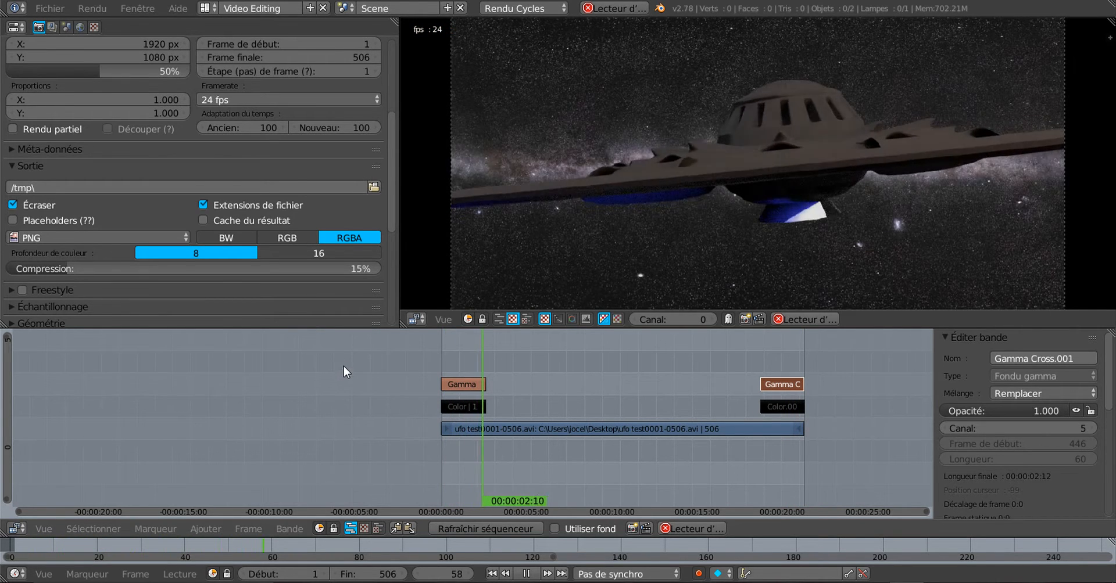
click(245, 530)
mouse_move(199, 531)
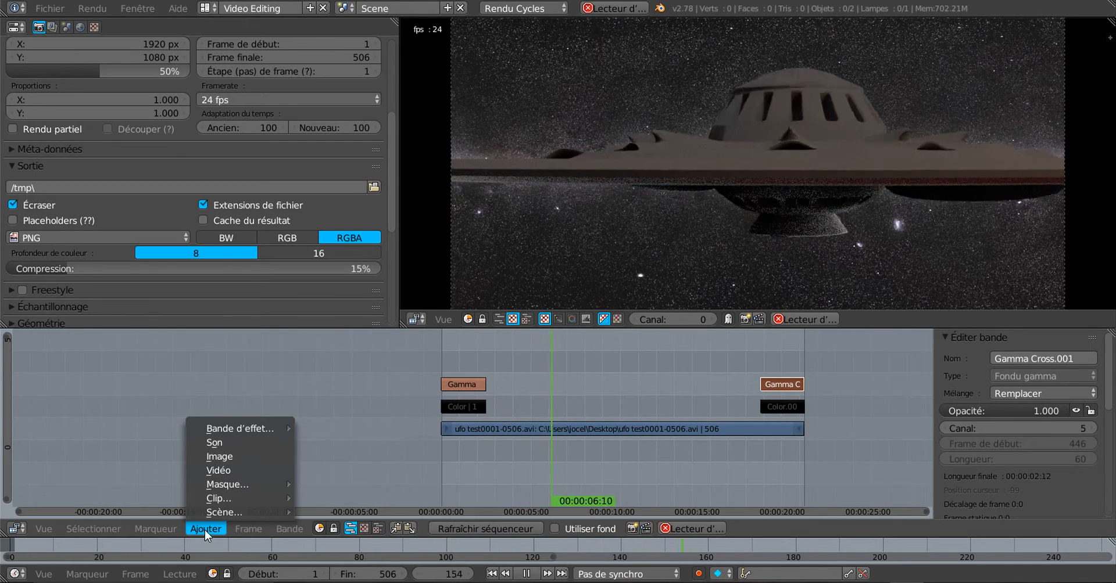
mouse_move(231, 428)
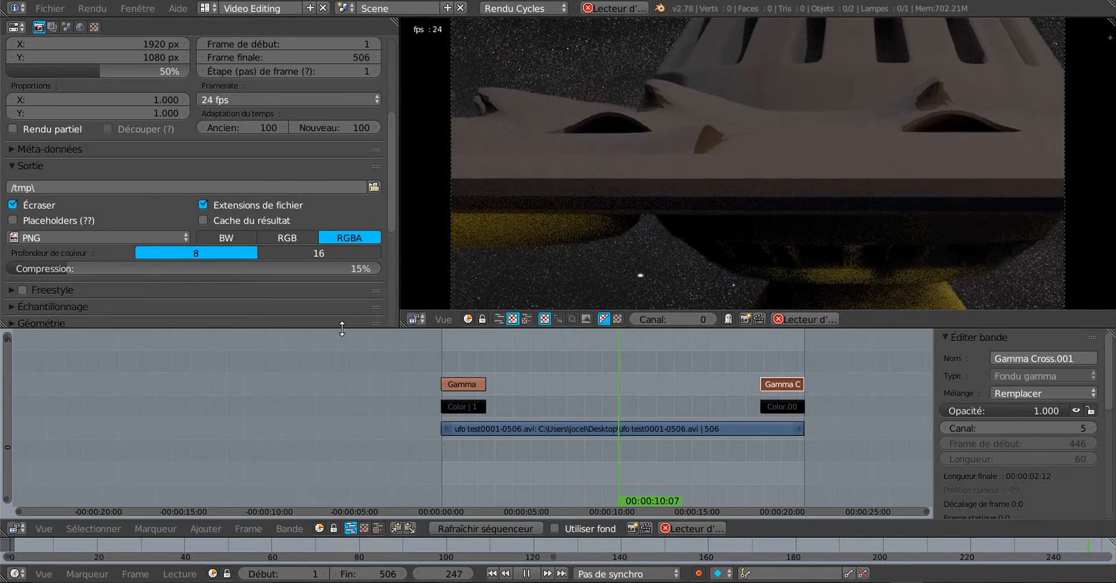
drag(341, 329, 344, 387)
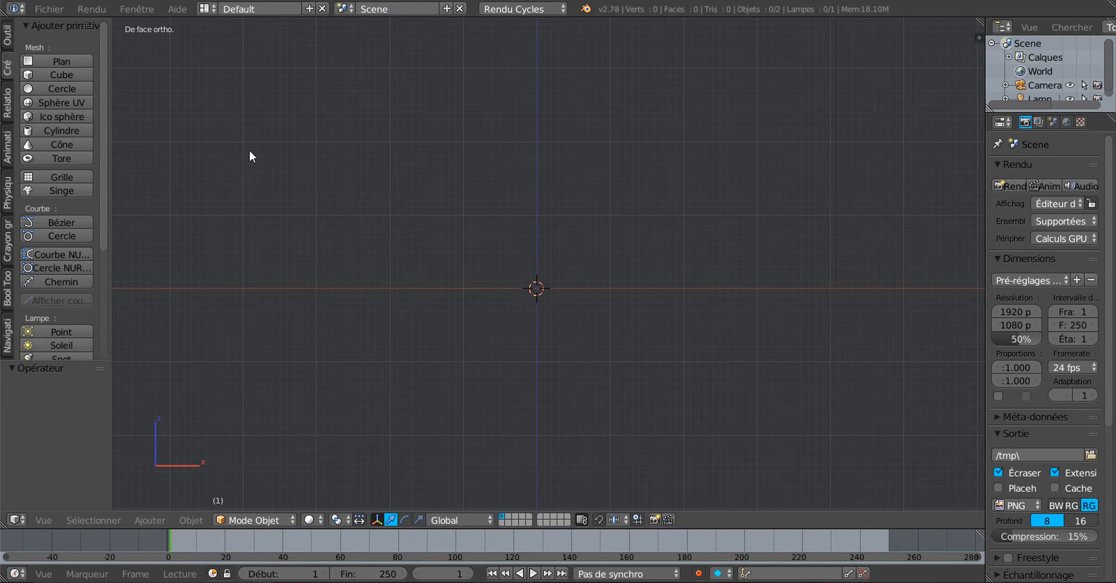
Step: Switch the screen layout from Default to Video Editing
click(206, 9)
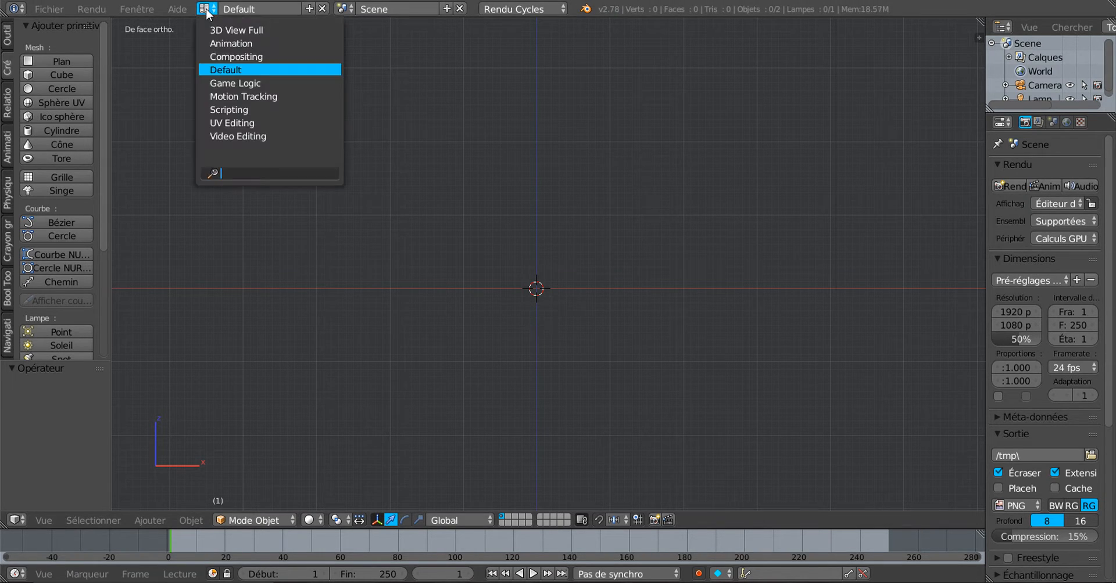
key(Up)
key(Up)
key(Up)
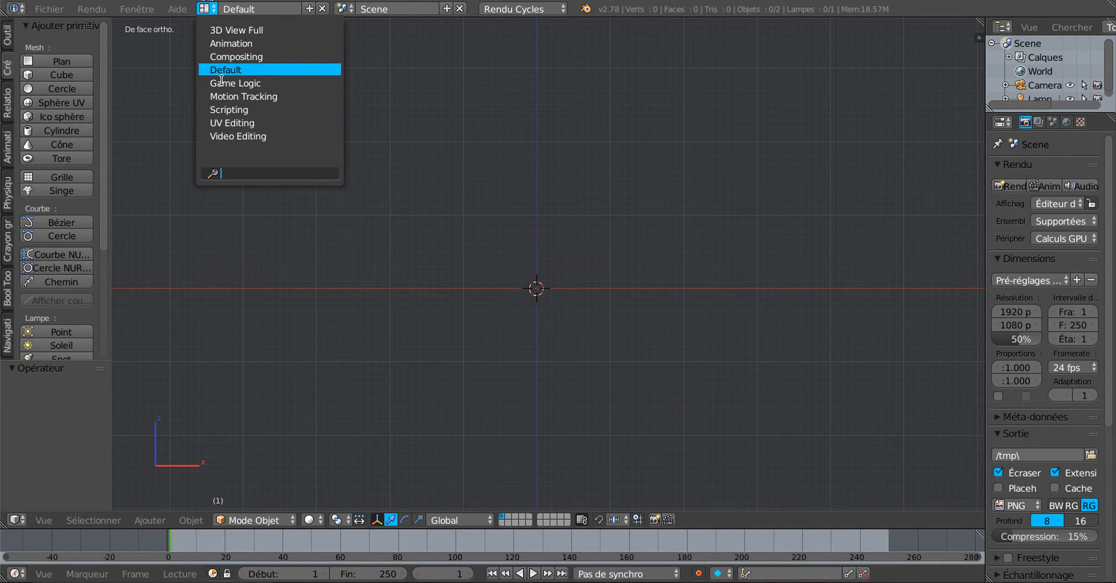
click(236, 136)
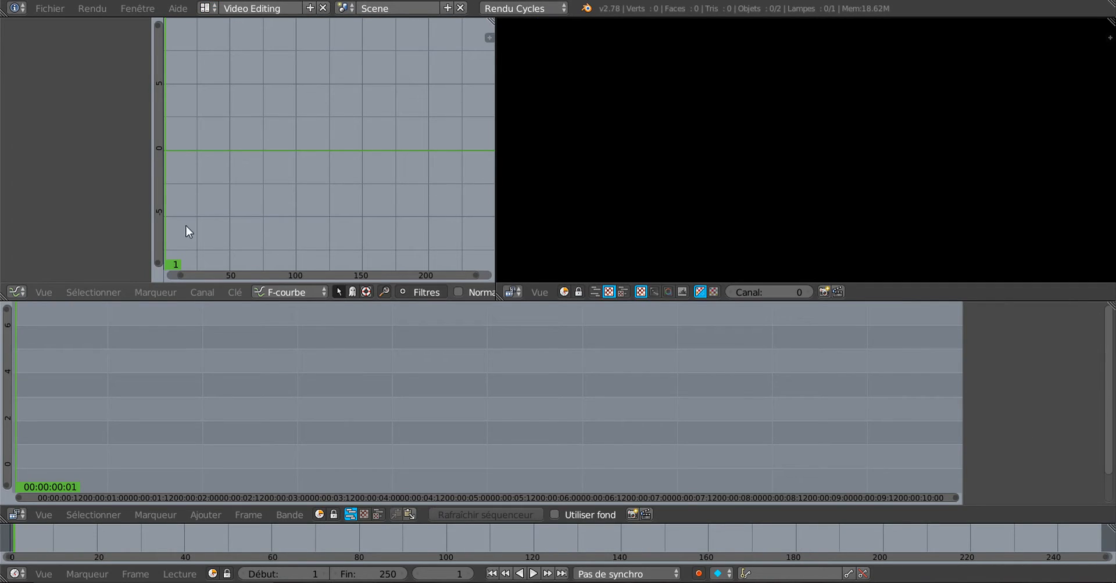
Step: Narrow the graph editor area in favour of the preview and change it into a Properties editor (Propriétés)
drag(495, 133, 440, 129)
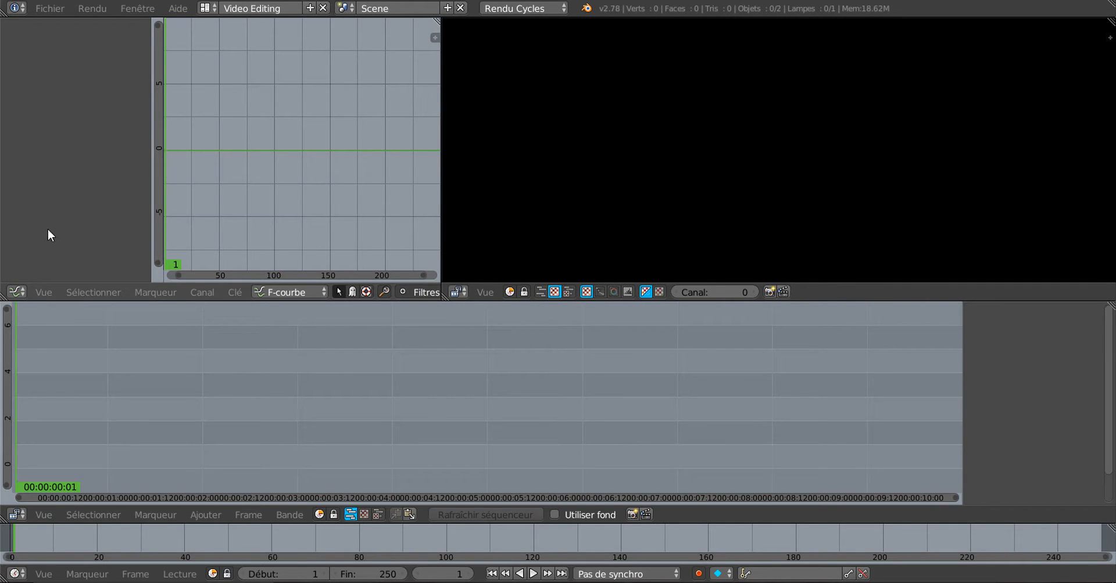
click(16, 292)
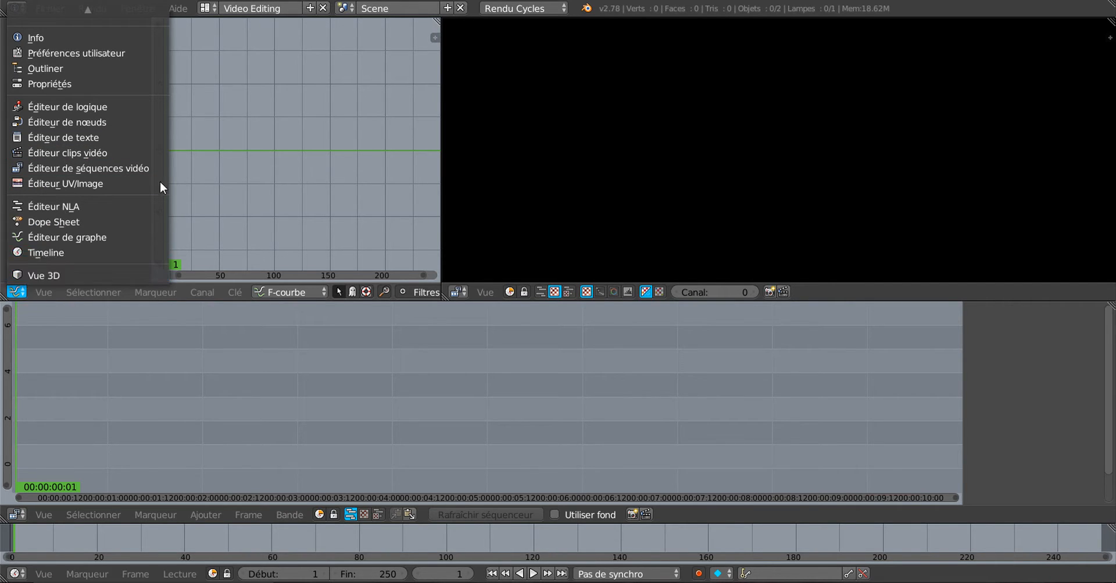
click(14, 293)
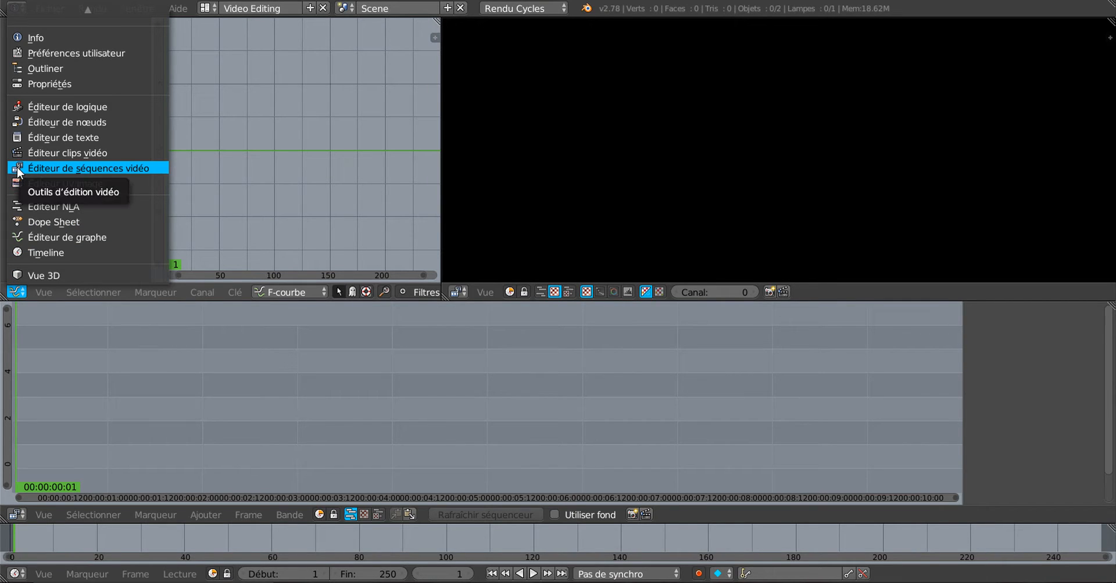
click(42, 84)
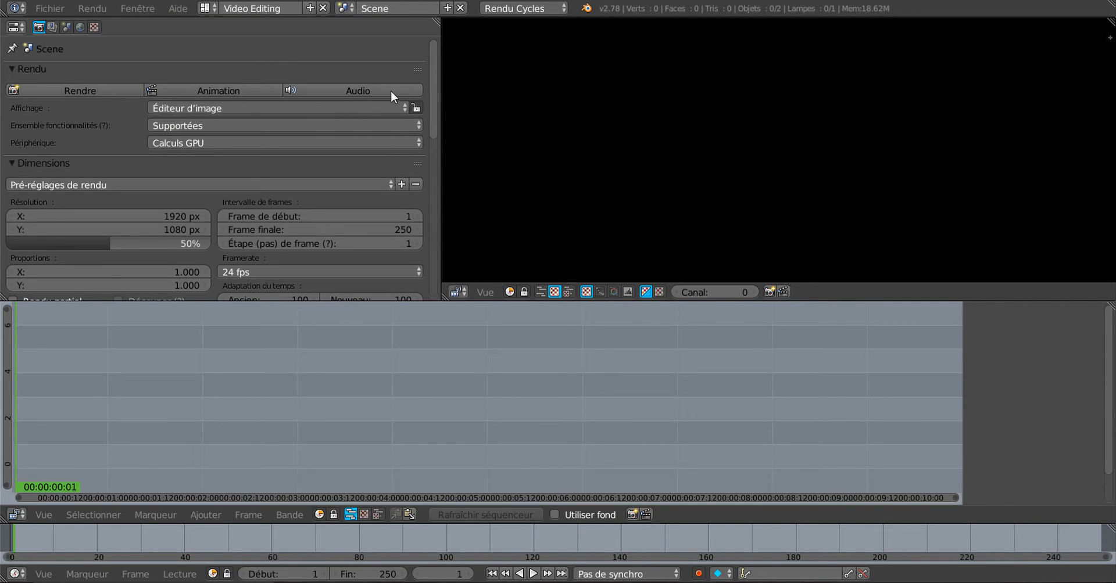
drag(434, 107, 431, 85)
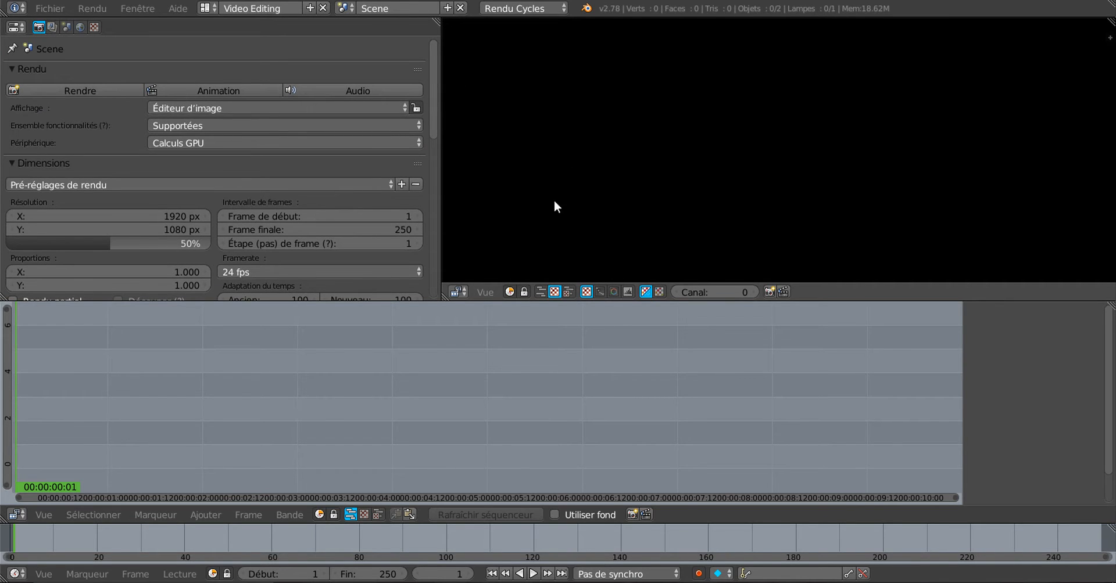
Step: Fit the sequencer view to the full frame range and enlarge the properties and preview areas downward, showing the output settings
key(Home)
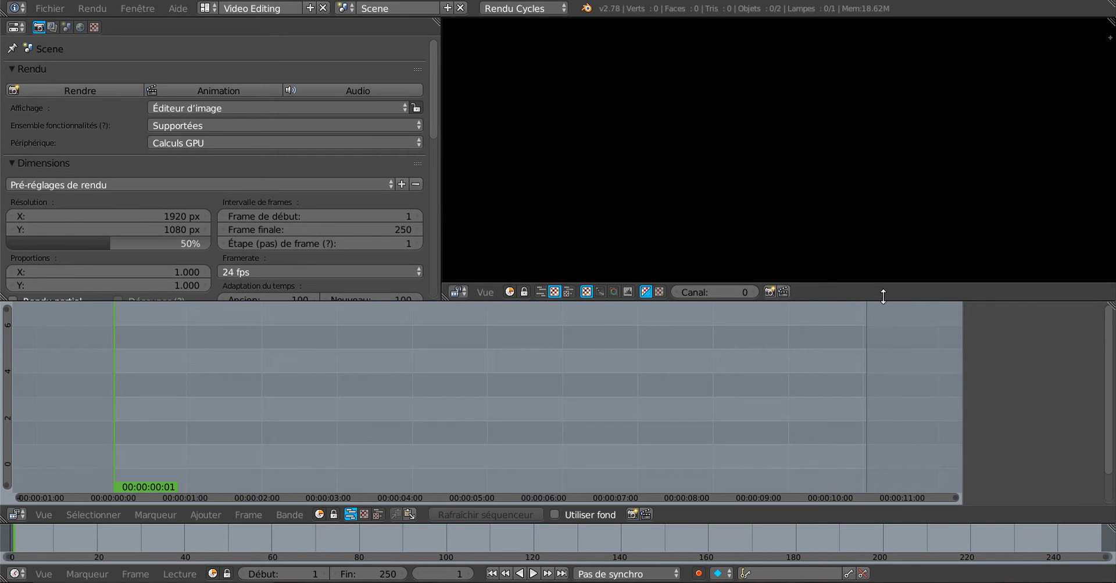
drag(883, 297, 877, 327)
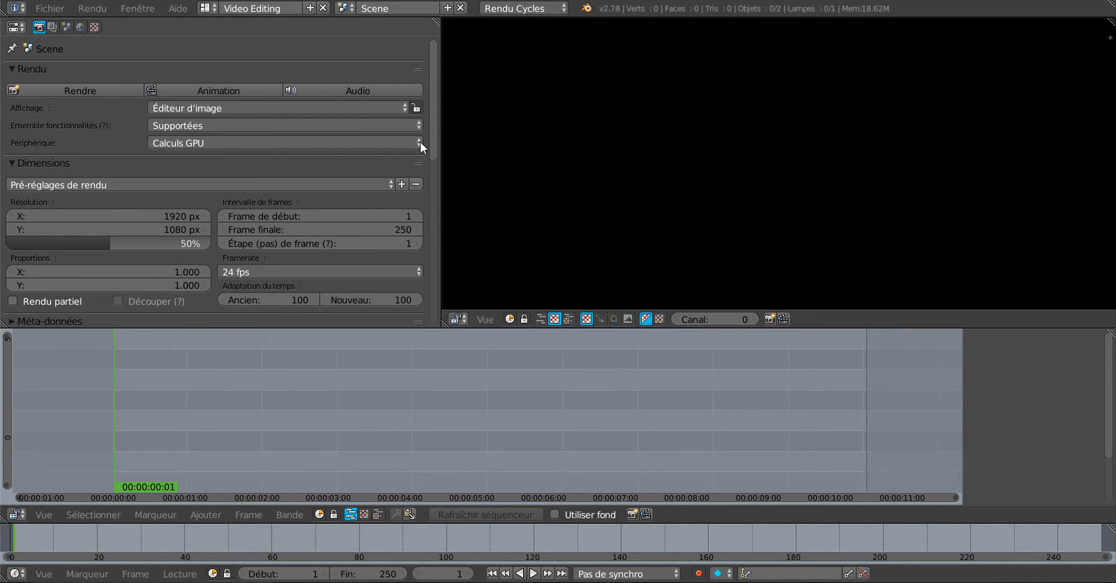
scroll(434, 181, down, 10)
drag(439, 253, 467, 176)
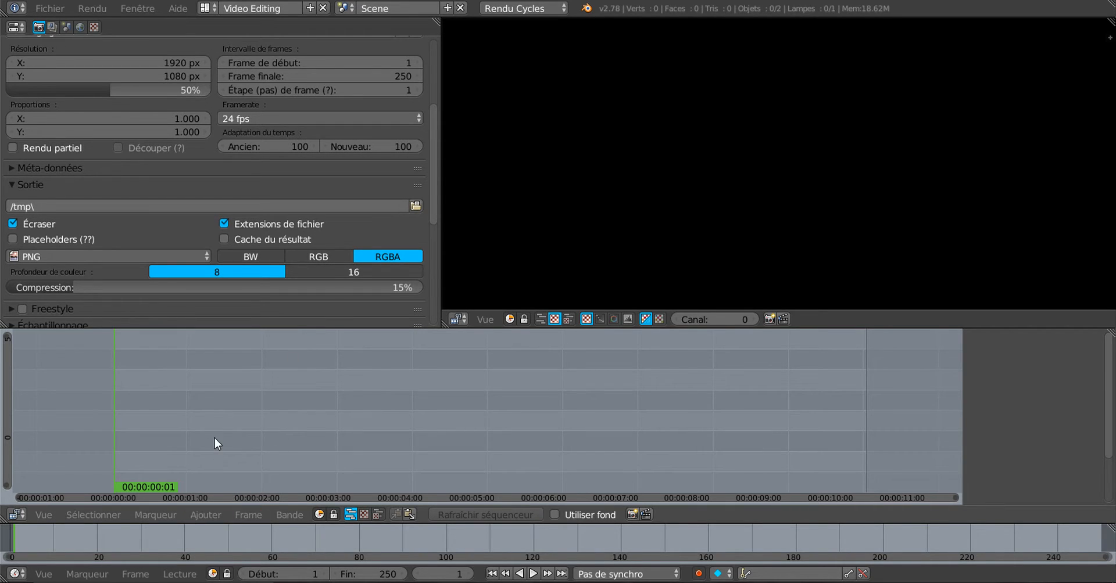
Step: Look through the strip types that can be added to the empty sequencer
scroll(219, 437, up, 1)
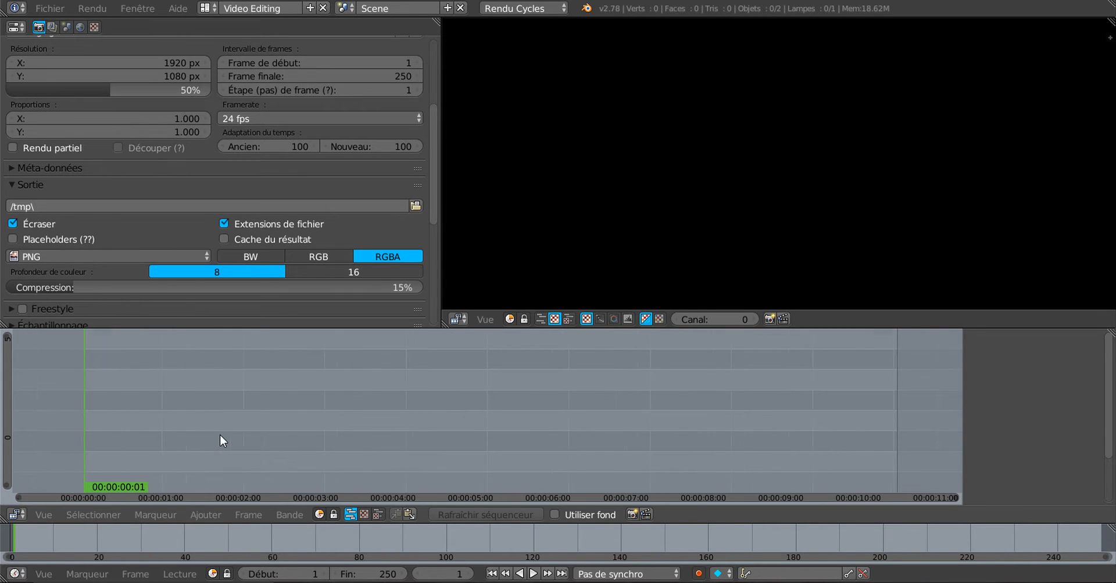
click(237, 515)
mouse_move(201, 515)
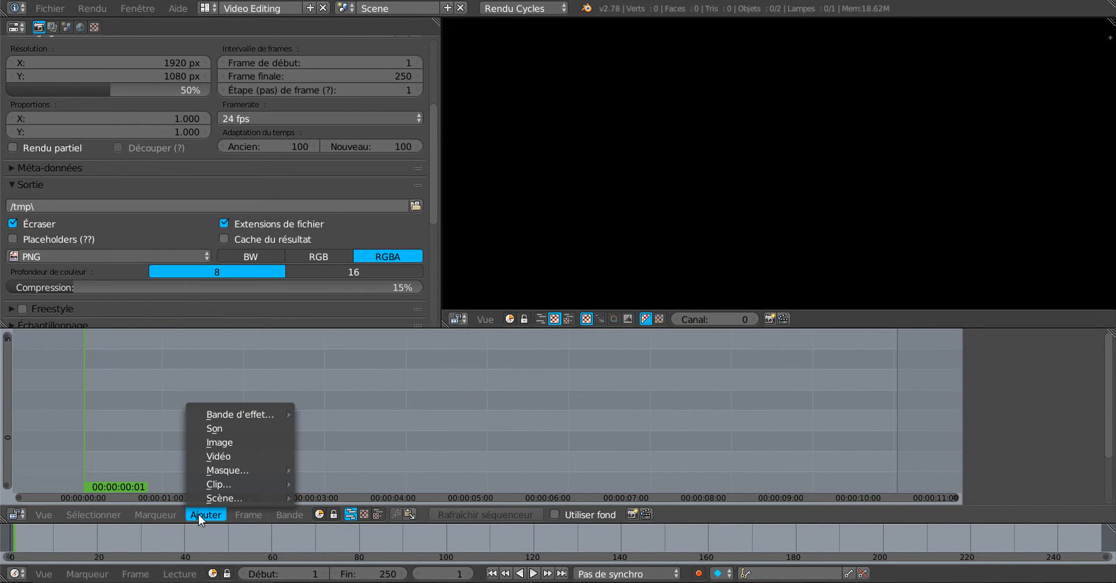
mouse_move(225, 416)
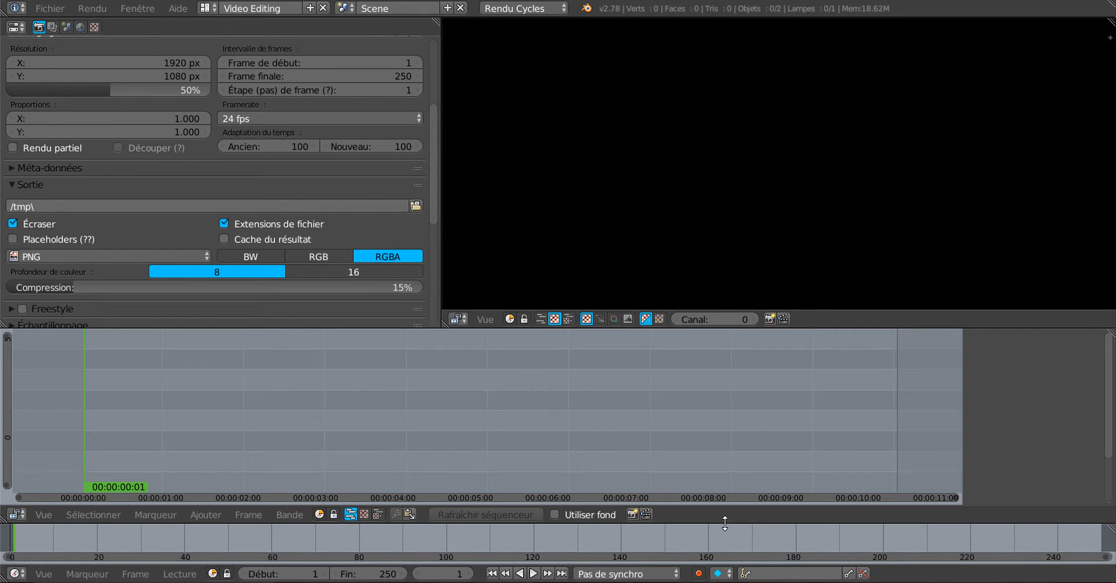
Step: Make the timeline area taller and move the playhead to frame 0
drag(724, 524, 607, 490)
drag(51, 366, 124, 421)
drag(61, 514, 10, 531)
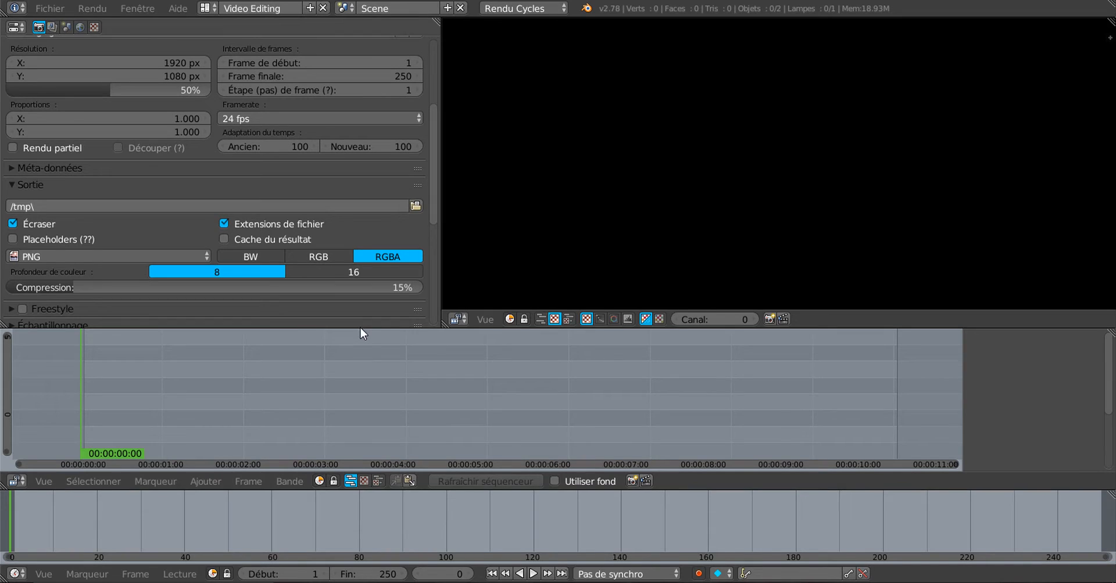
Step: Place the playhead at frame 25 and set the project frame rate to 25 fps
click(280, 121)
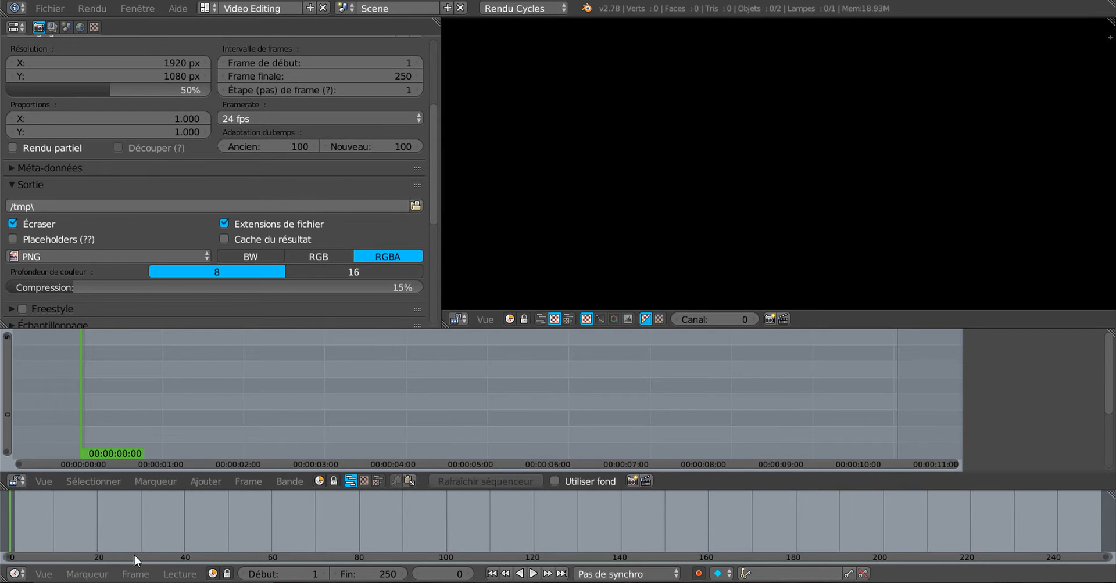
click(119, 525)
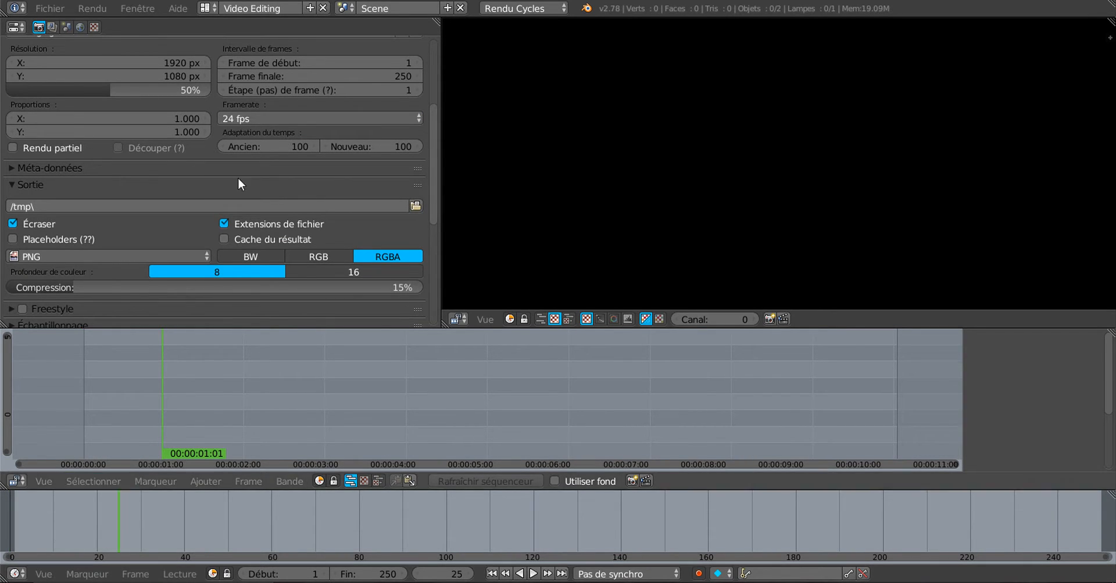
click(272, 118)
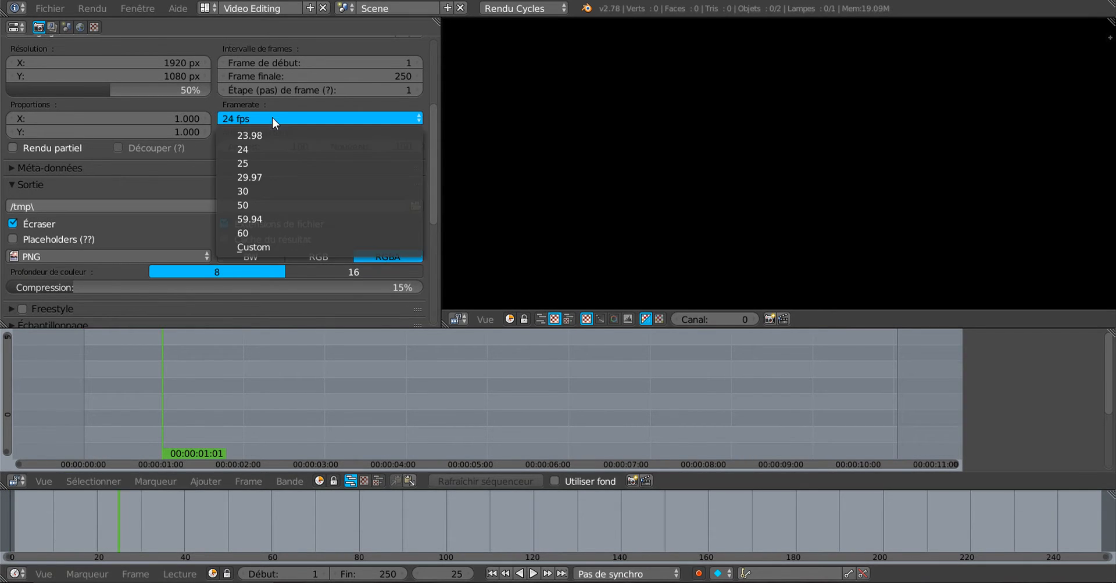
click(288, 163)
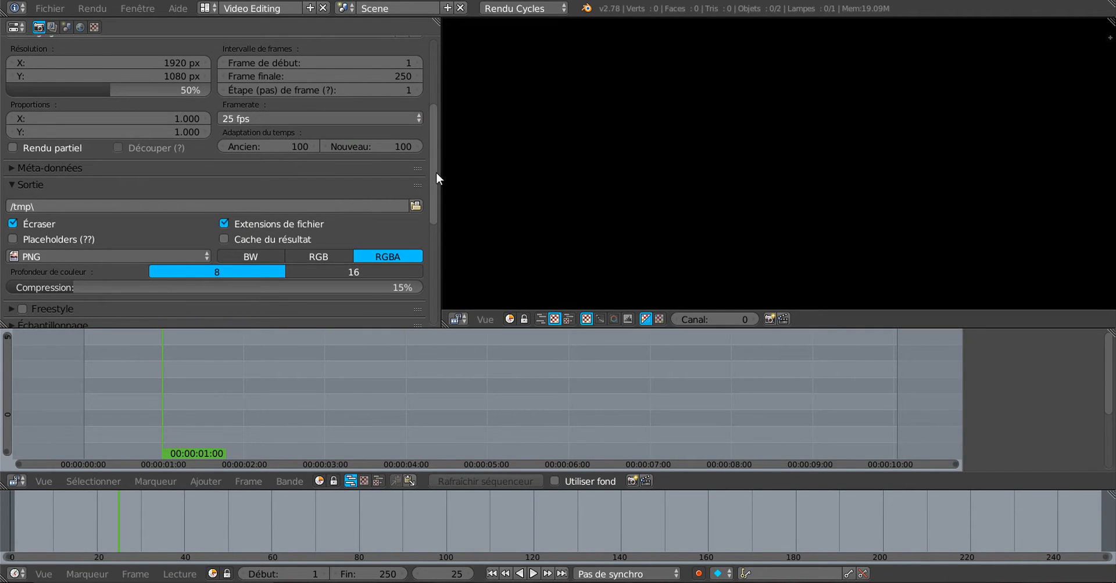
Step: Enlarge the sequencer area upward and move the playhead to frame 50
mouse_move(435, 195)
mouse_down()
mouse_move(437, 149)
mouse_move(437, 185)
mouse_up()
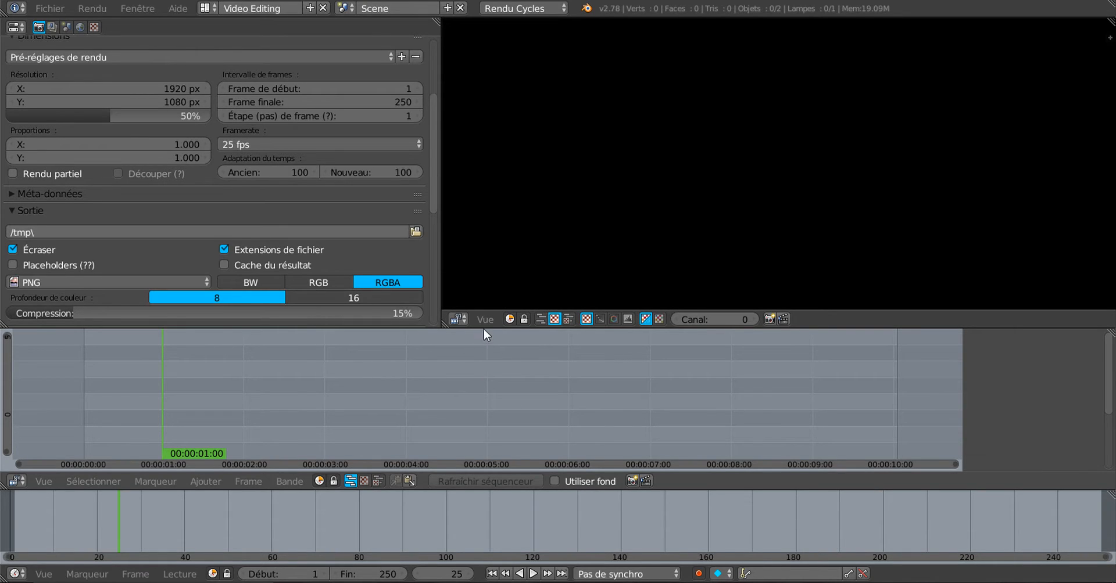
drag(483, 329, 488, 289)
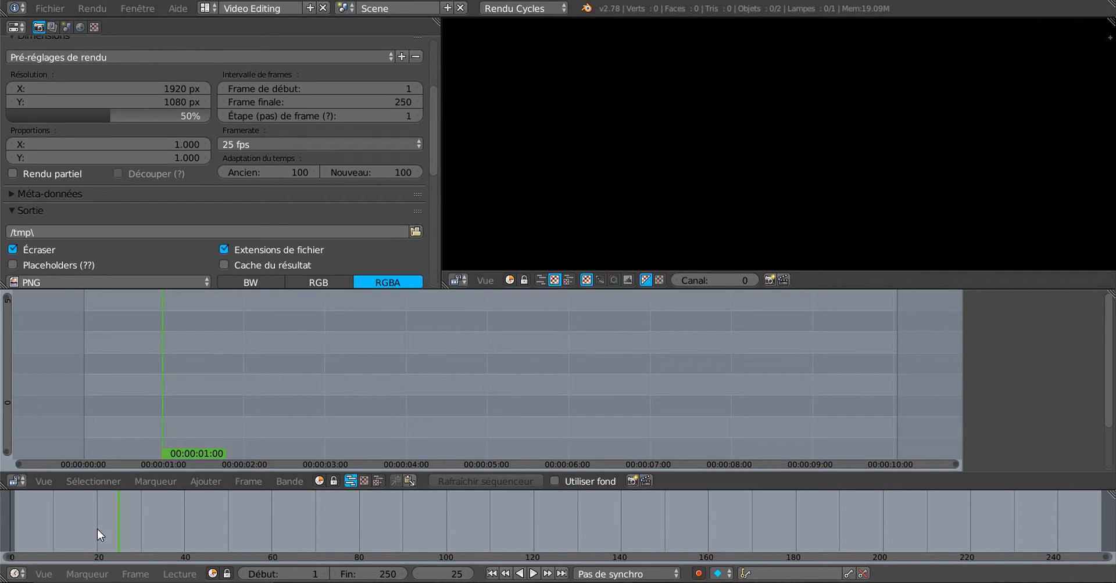
drag(119, 522, 226, 525)
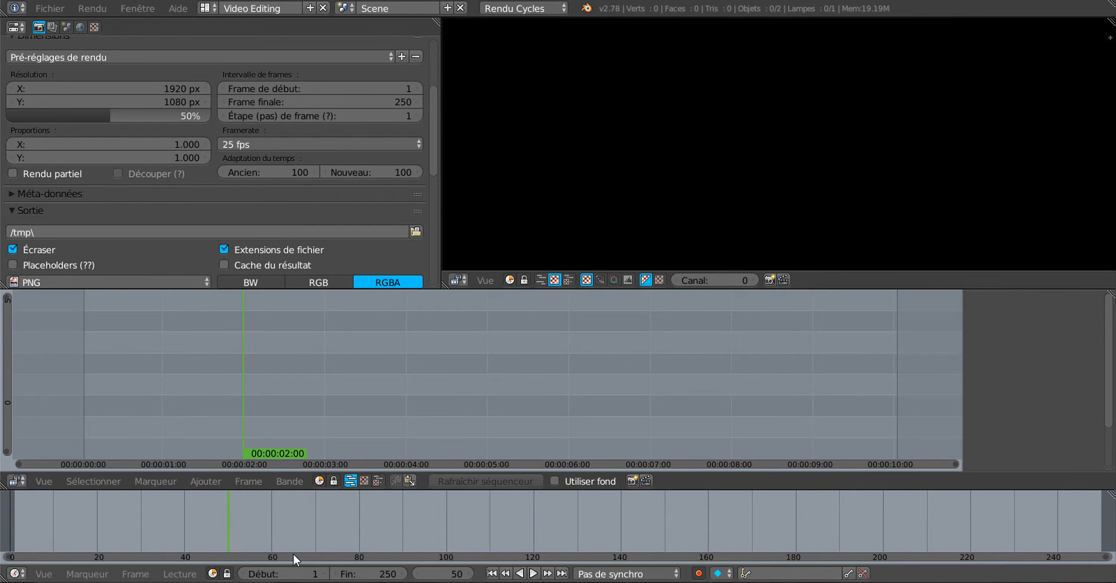
Step: Examine the timeline's individual frame divisions close up, going back from about frame 126 to frame 24
scroll(438, 521, up, 2)
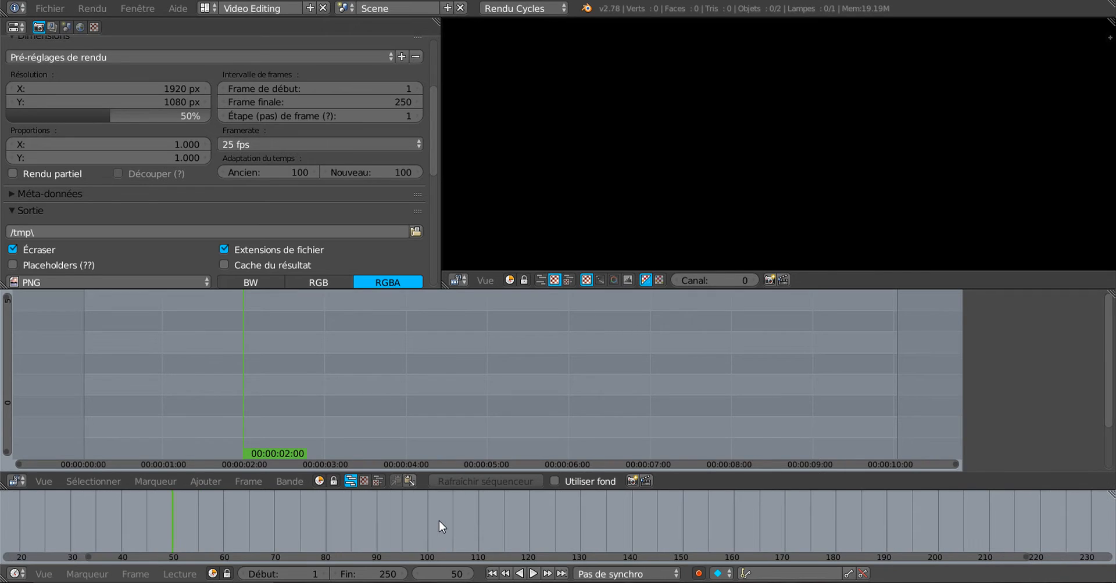
scroll(438, 521, up, 5)
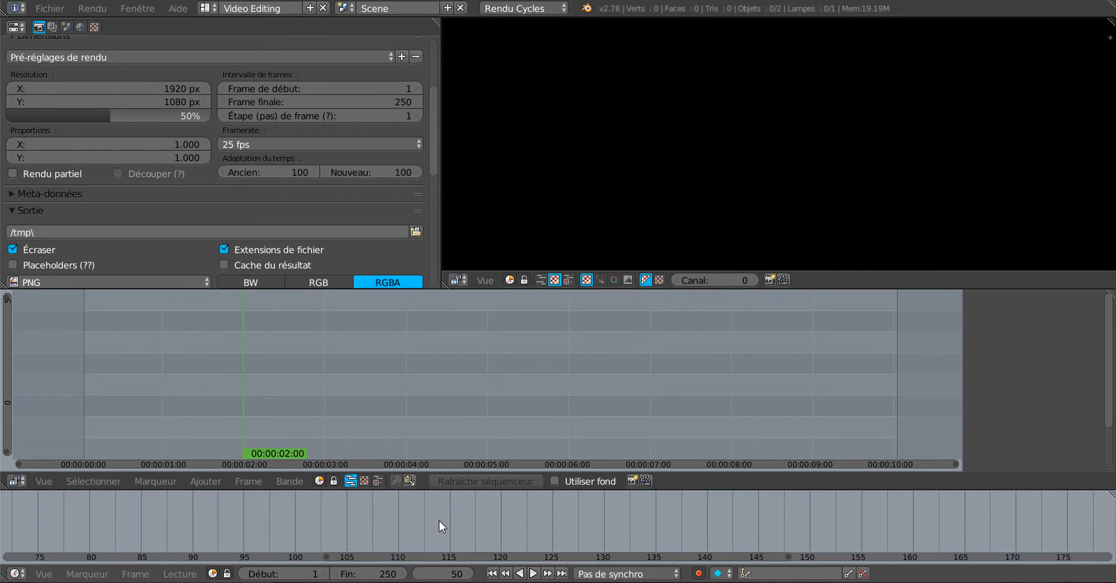
scroll(438, 521, up, 7)
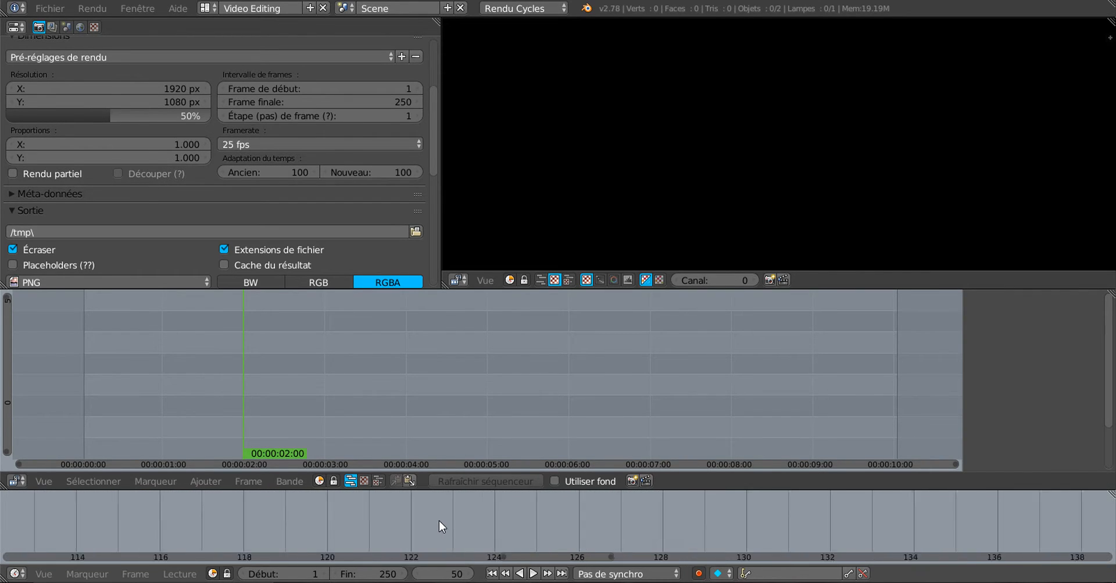
scroll(438, 520, up, 1)
scroll(438, 520, down, 1)
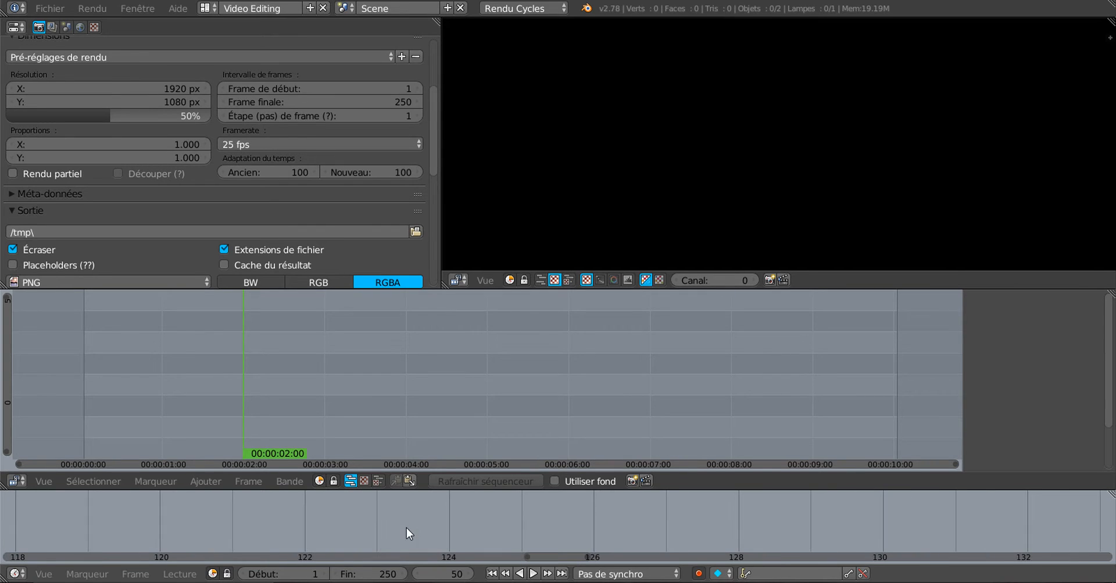
middle_drag(309, 522, 680, 535)
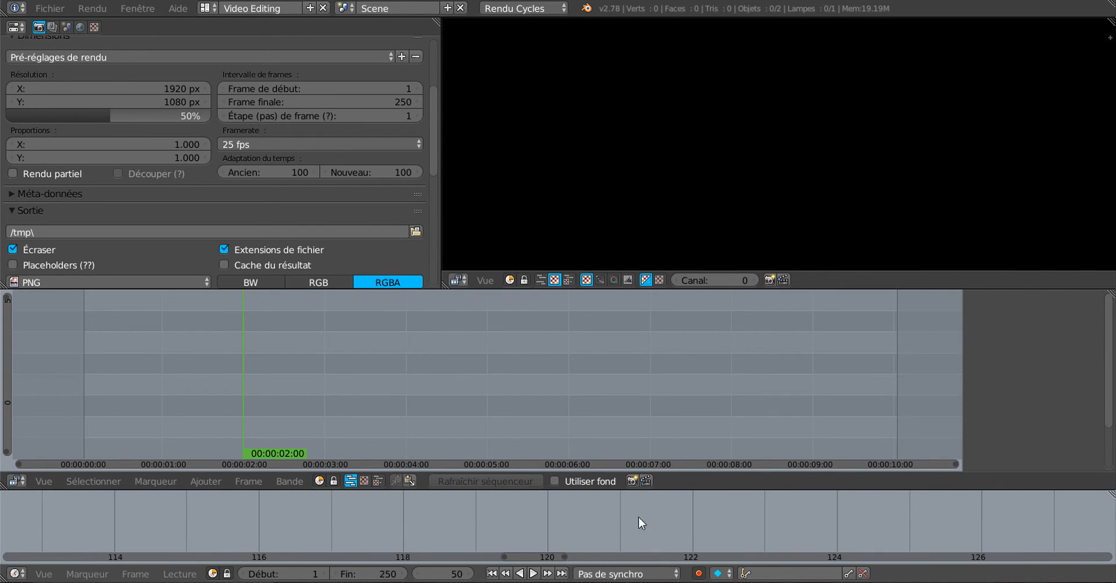
middle_drag(295, 503, 1013, 529)
middle_drag(160, 525, 832, 525)
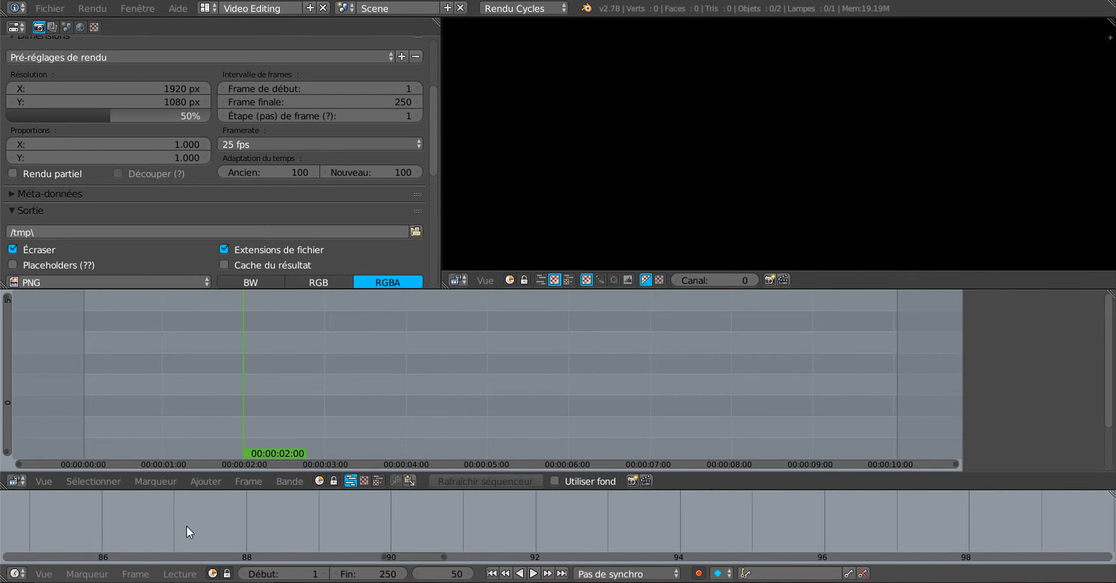
middle_drag(105, 529, 904, 532)
middle_drag(175, 533, 1080, 531)
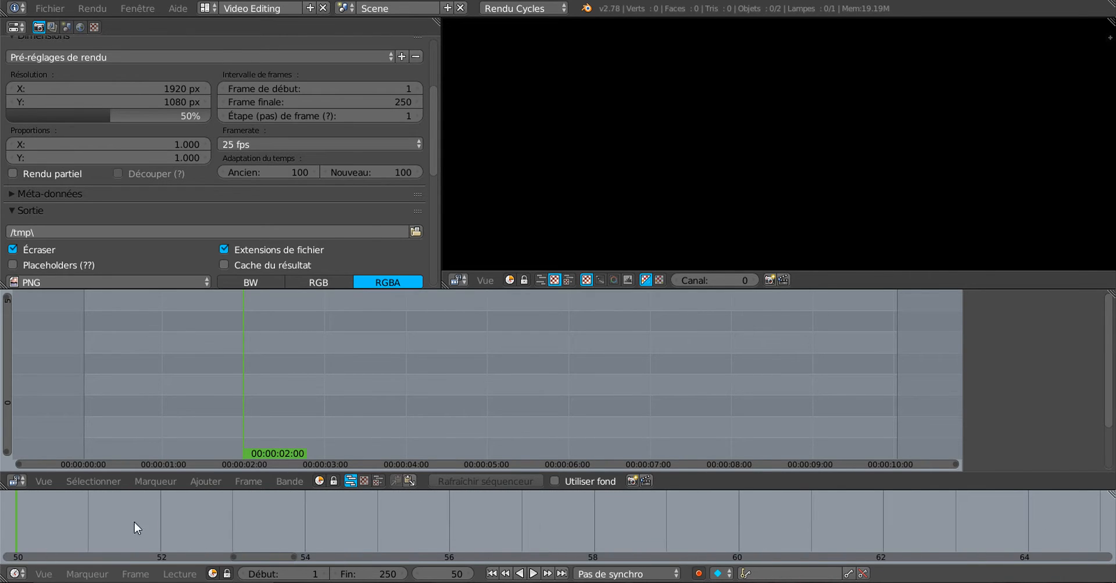
middle_drag(137, 527, 381, 532)
middle_drag(230, 537, 1109, 541)
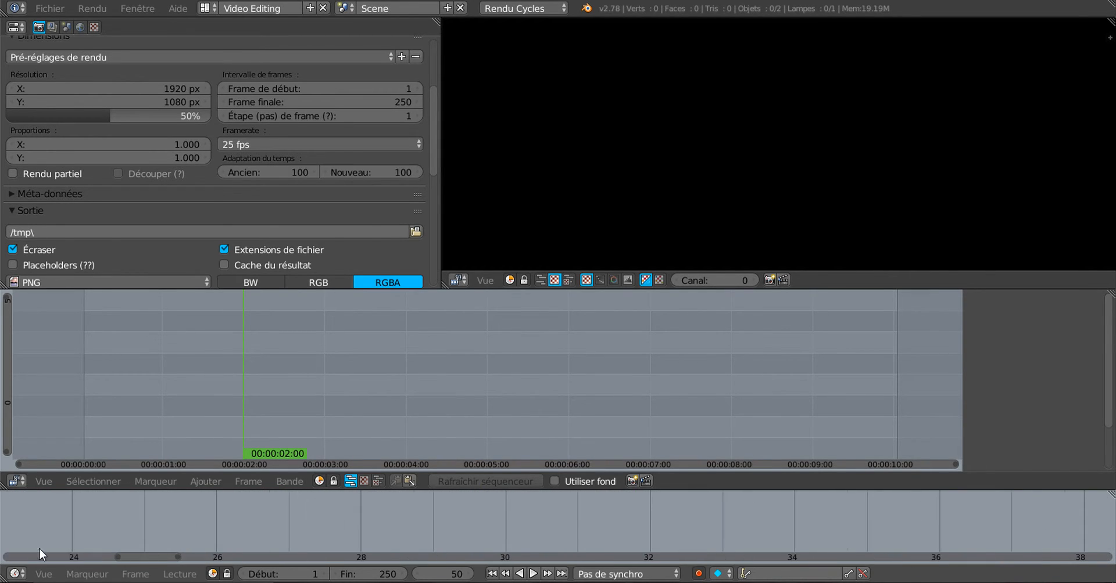
Step: Examine the timeline's individual frame divisions close up at the start of the range, around frames 0 to 8
middle_drag(58, 527, 930, 534)
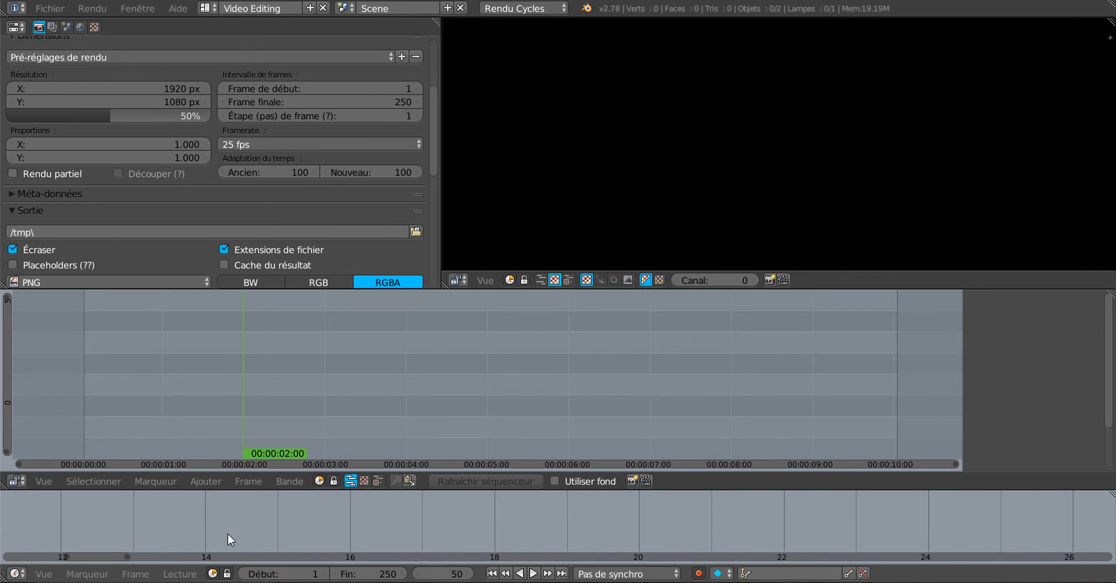
middle_drag(227, 534, 882, 535)
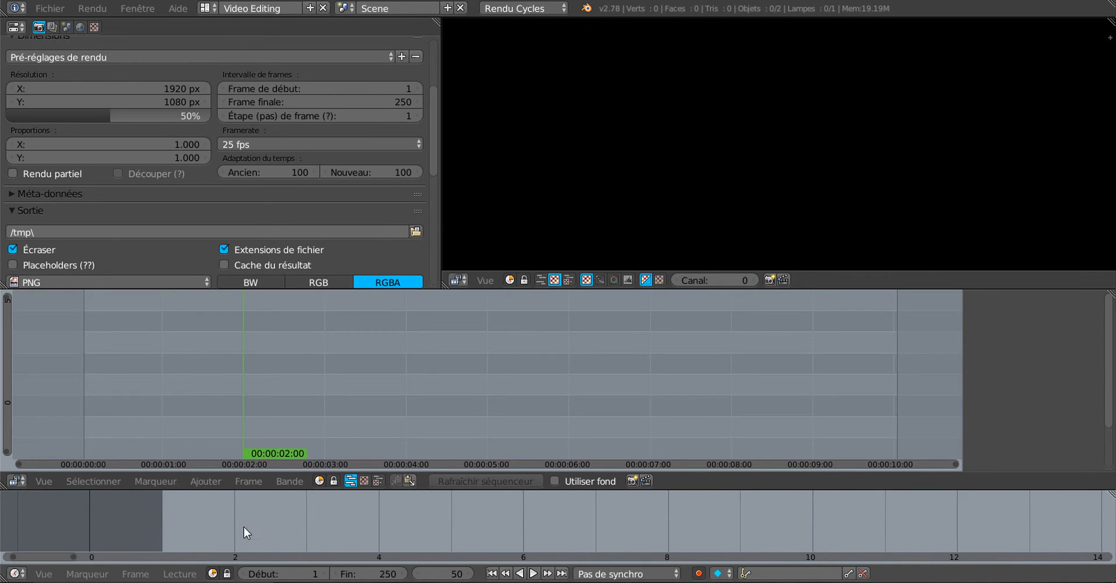
middle_drag(302, 533, 410, 524)
scroll(263, 536, up, 2)
scroll(409, 525, up, 2)
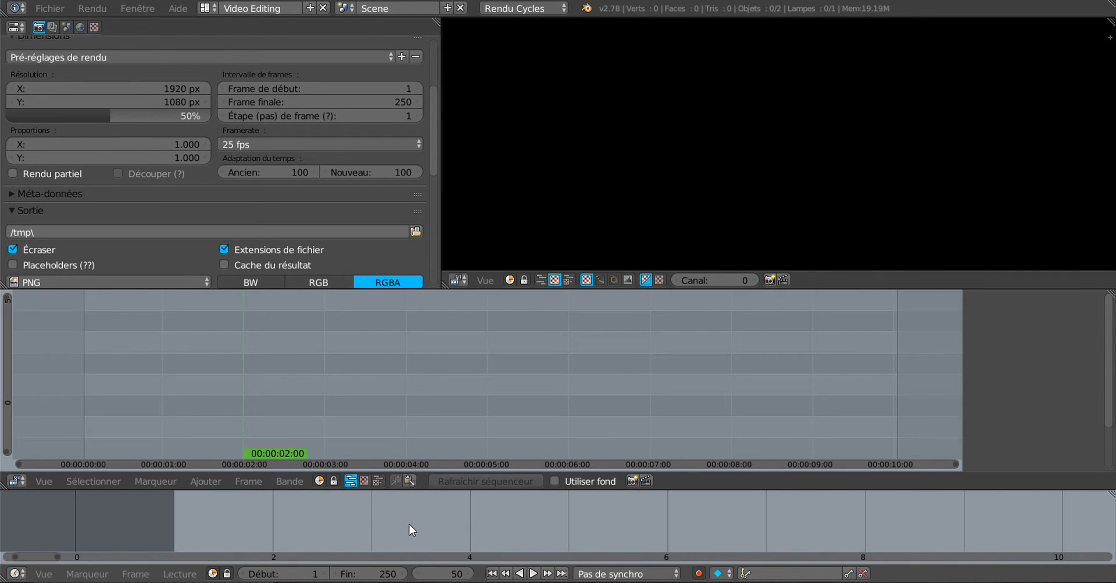
scroll(409, 525, up, 1)
scroll(409, 524, up, 1)
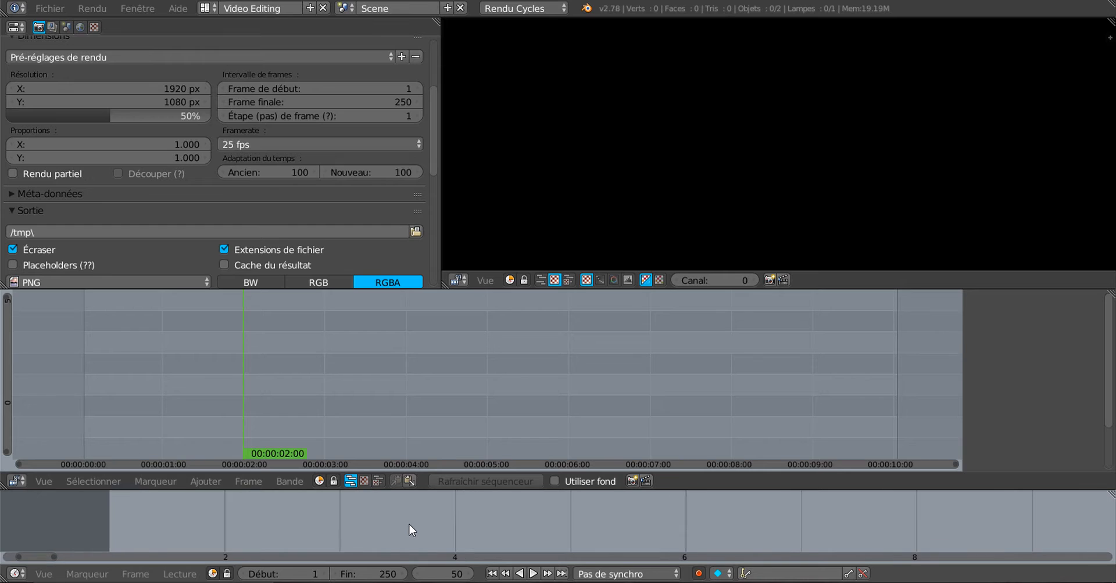
scroll(409, 525, up, 1)
middle_drag(341, 530, 554, 520)
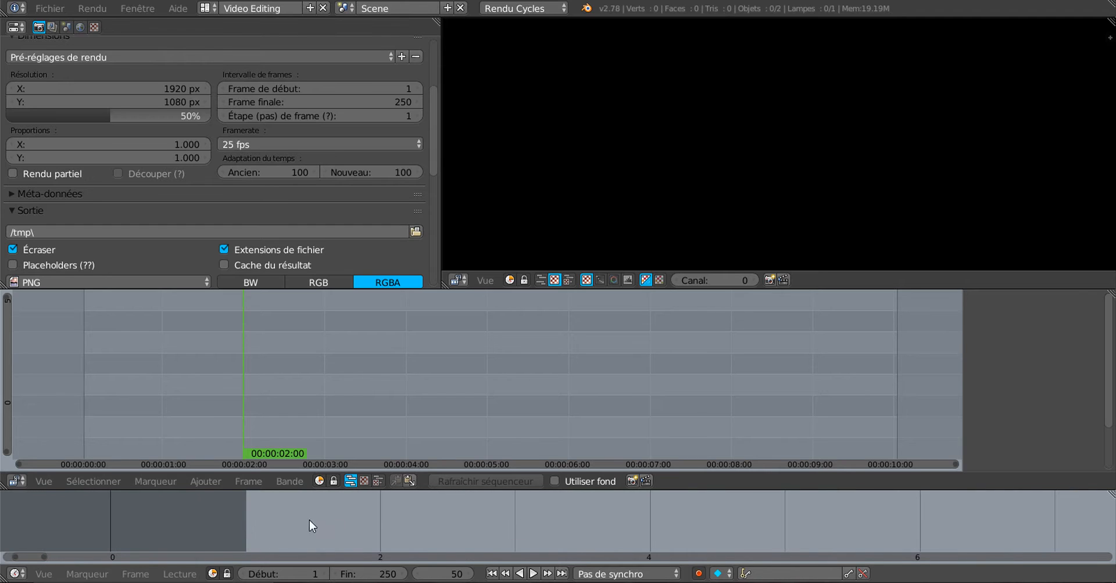
Step: Play the timeline briefly from frame 50, stop it and return the playhead to frame 1
key(alt+a)
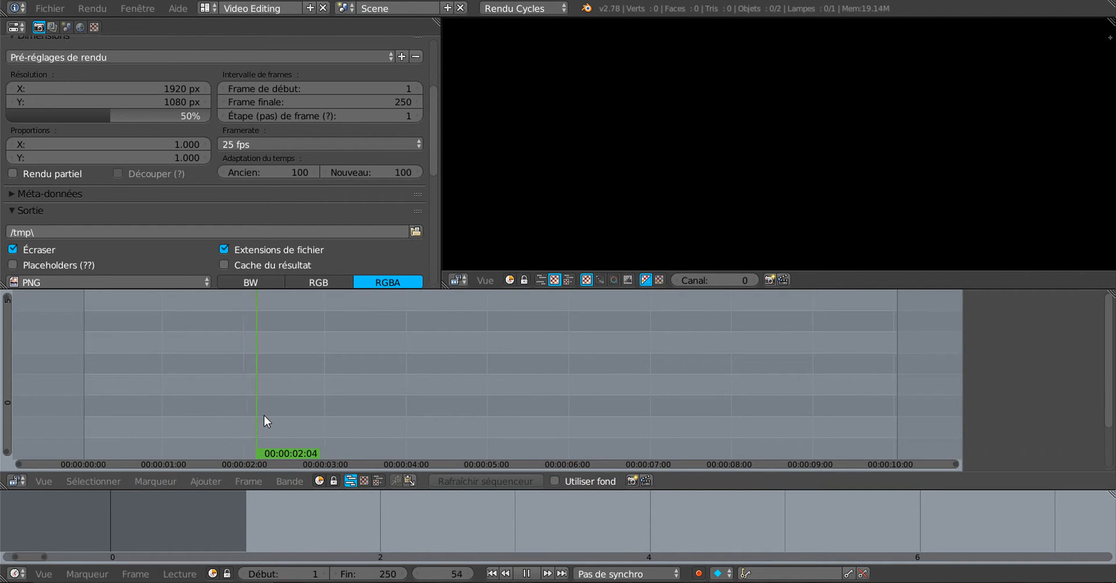
key(alt+a)
scroll(735, 525, down, 2)
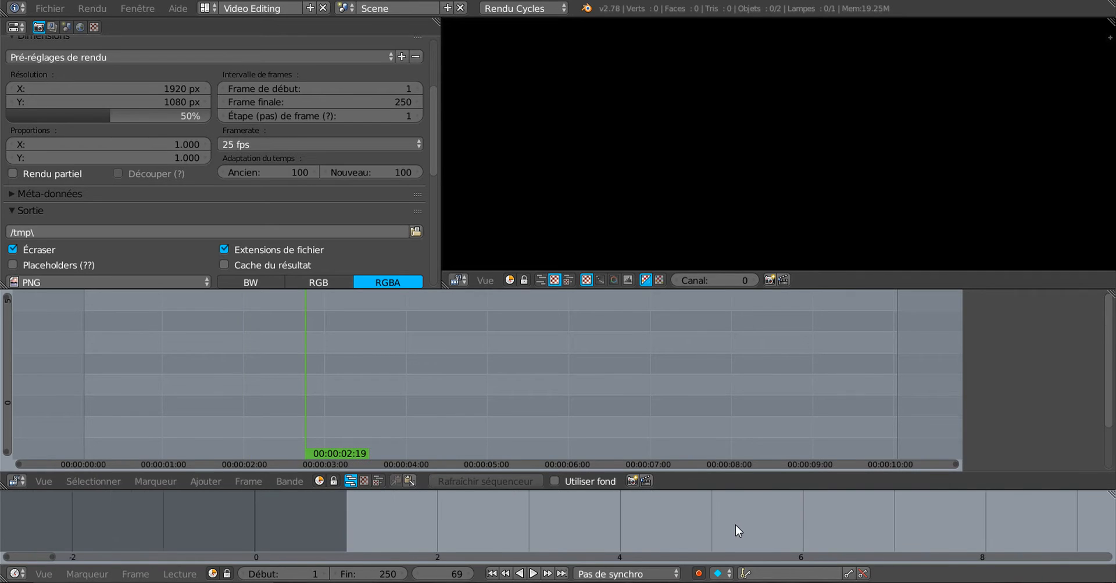
drag(308, 372, 86, 390)
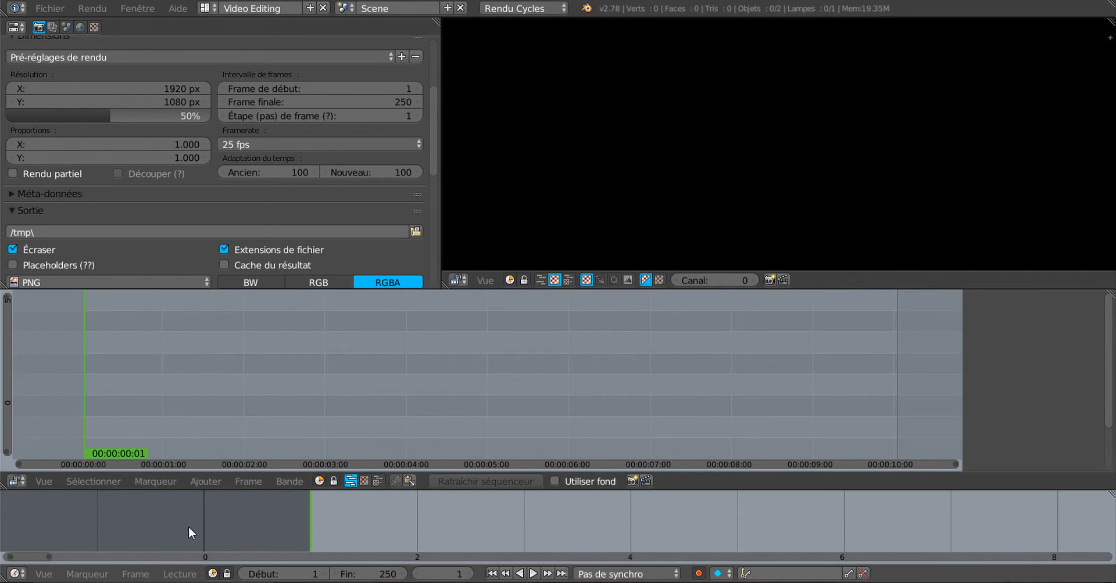
Step: Start playback from frame 1, stop it and place the playhead at frame 2
key(alt+a)
click(413, 528)
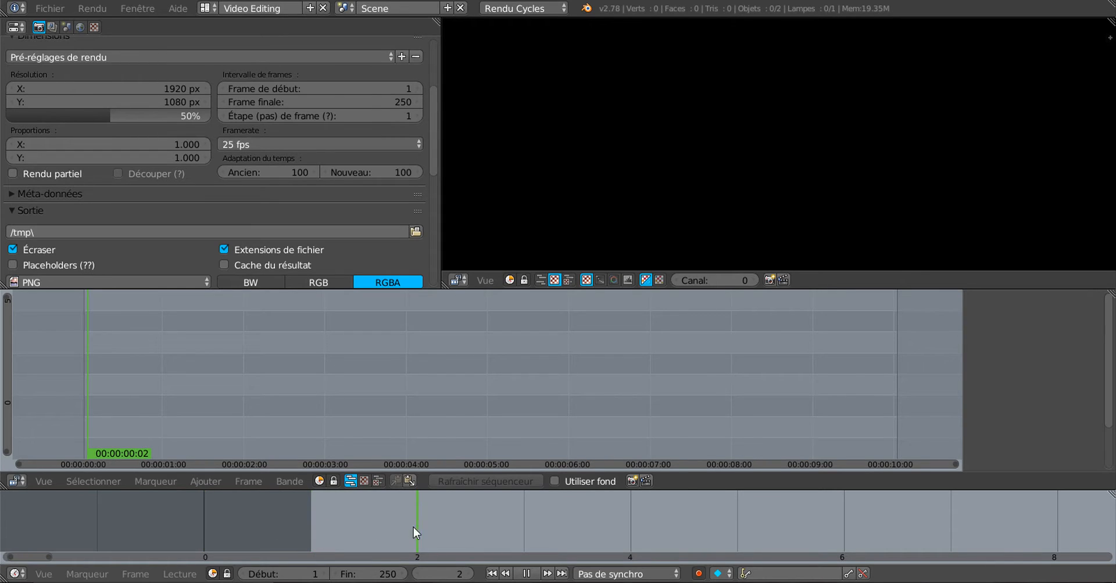
key(alt+a)
mouse_move(421, 528)
mouse_down()
mouse_move(493, 525)
mouse_move(347, 533)
mouse_move(414, 535)
mouse_up()
Step: Examine the timeline at several scales, from single frames out to the full range of frames 1 to 250
scroll(413, 536, down, 10)
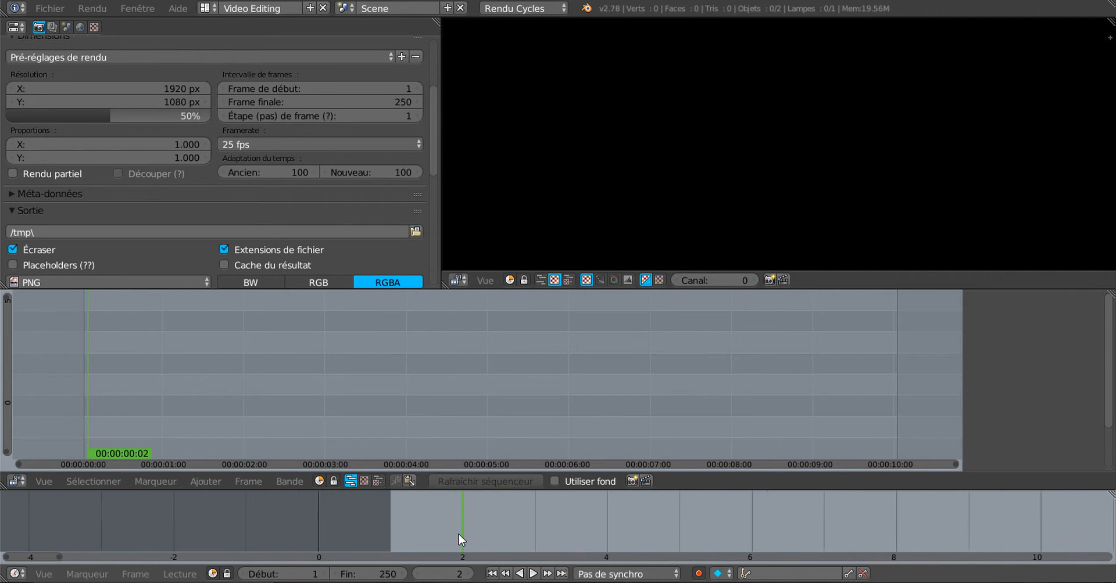
scroll(622, 524, down, 4)
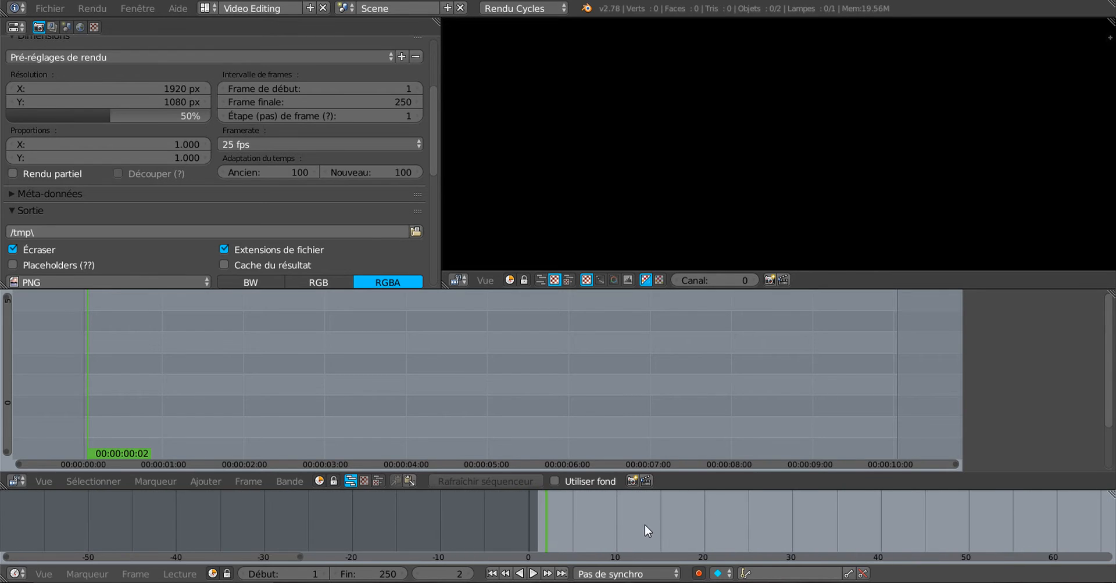
middle_drag(647, 524, 614, 512)
scroll(422, 516, down, 5)
scroll(435, 517, up, 13)
scroll(378, 518, up, 3)
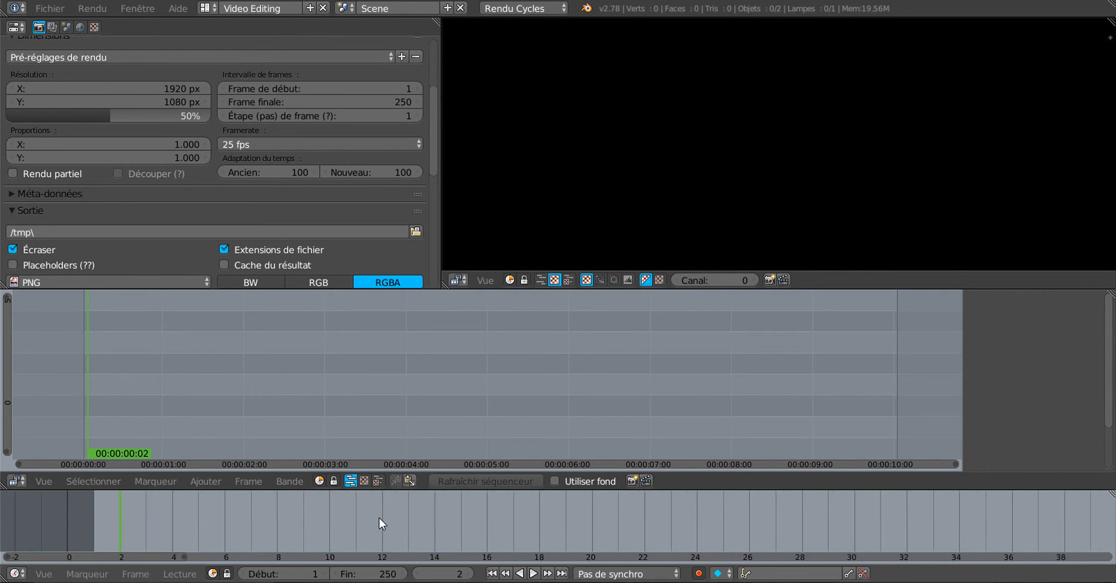
middle_drag(379, 518, 499, 519)
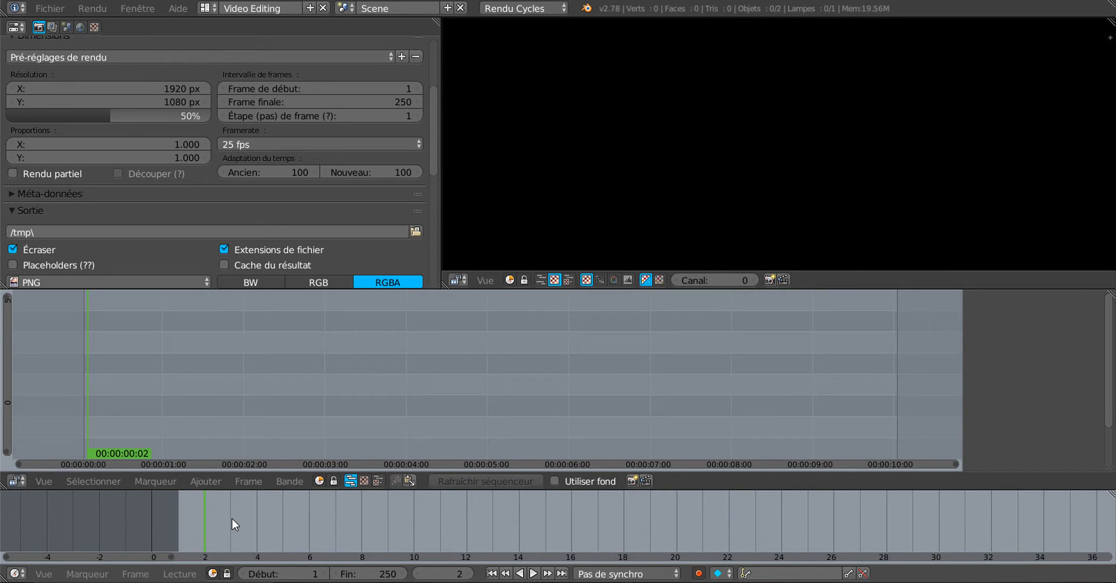
scroll(231, 518, down, 8)
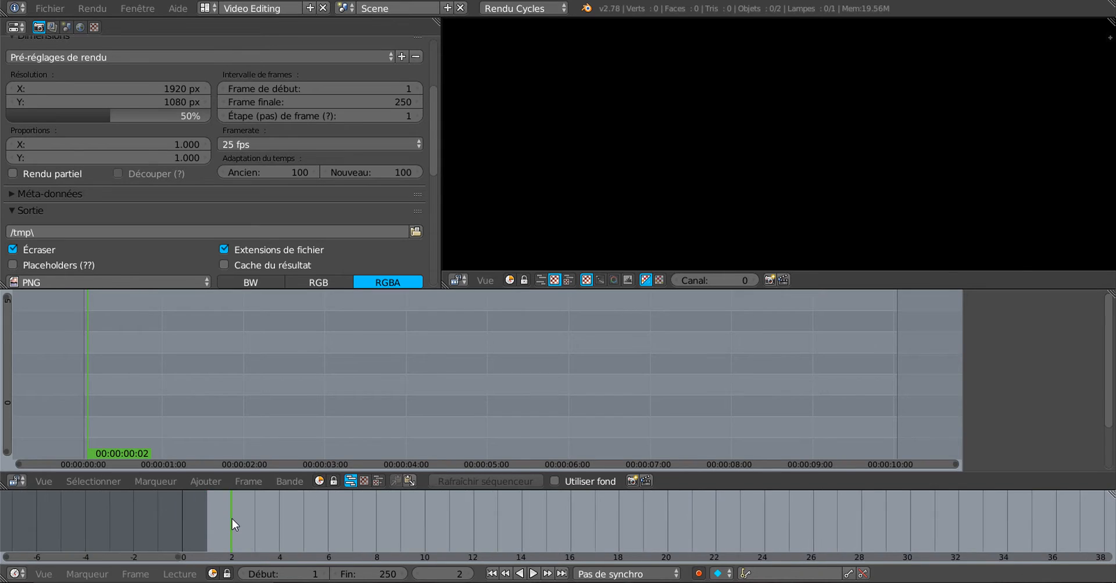
middle_drag(496, 528, 346, 524)
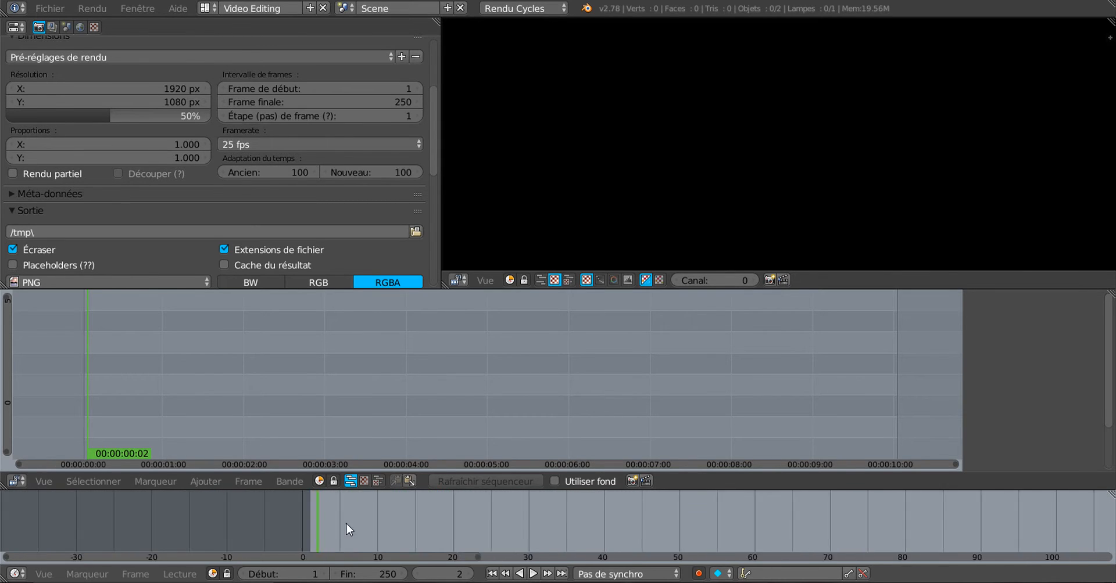
scroll(372, 525, down, 10)
middle_drag(457, 520, 309, 514)
scroll(372, 520, down, 4)
scroll(444, 525, down, 3)
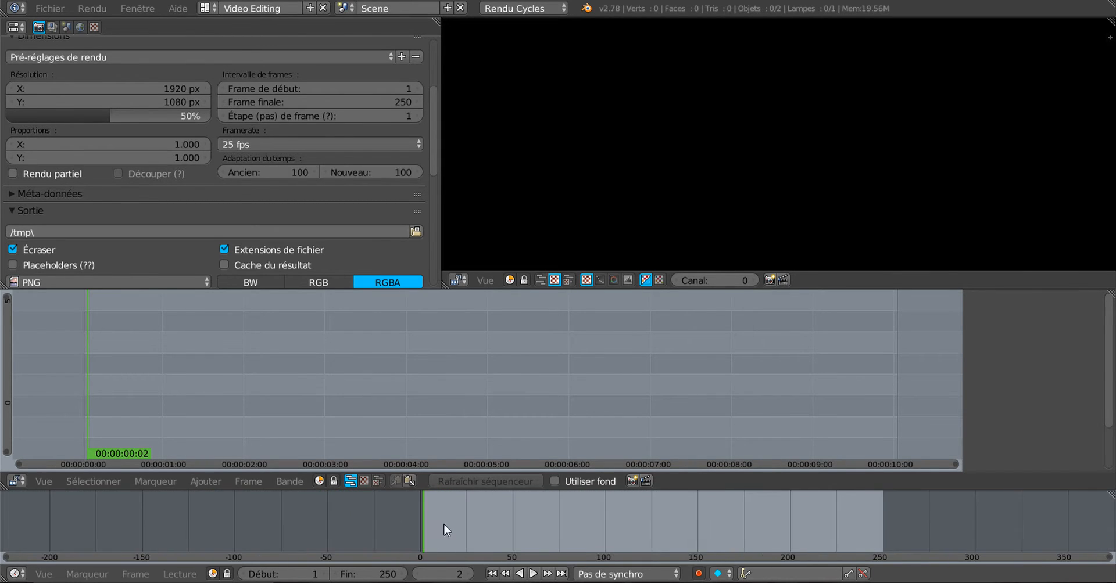
middle_drag(443, 524, 270, 508)
scroll(271, 513, up, 3)
middle_drag(369, 535, 536, 536)
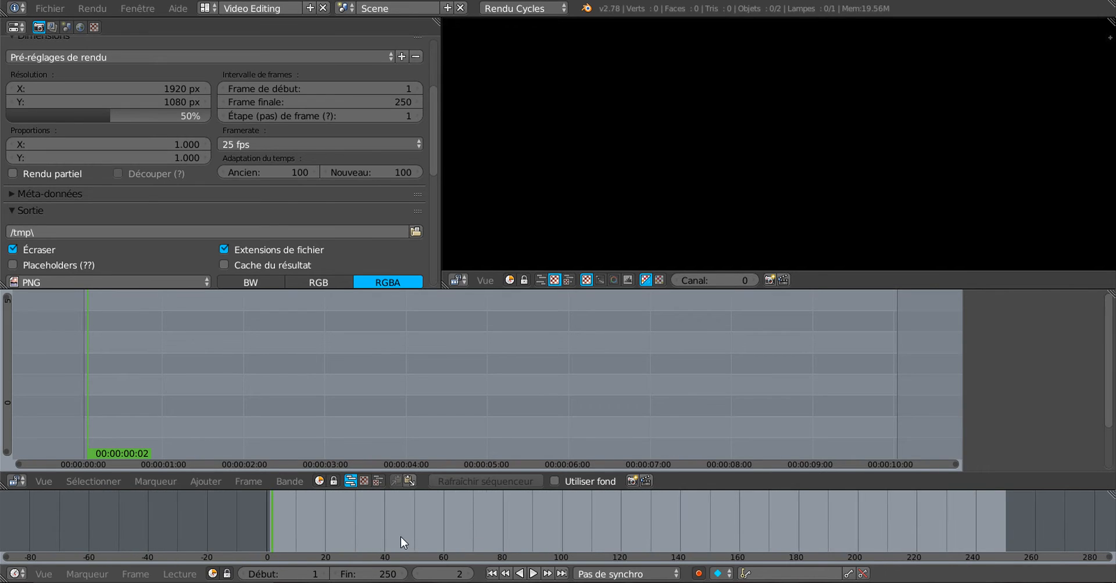
scroll(400, 537, up, 1)
middle_drag(387, 535, 342, 531)
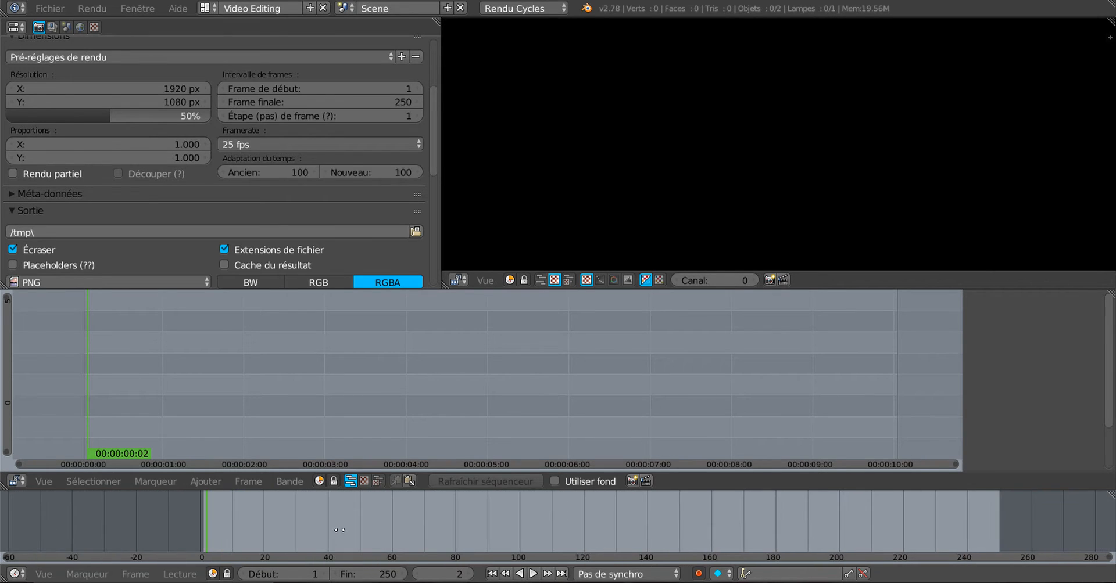
Step: Play the timeline in reverse from frame 30 and forward from frame 50
click(296, 526)
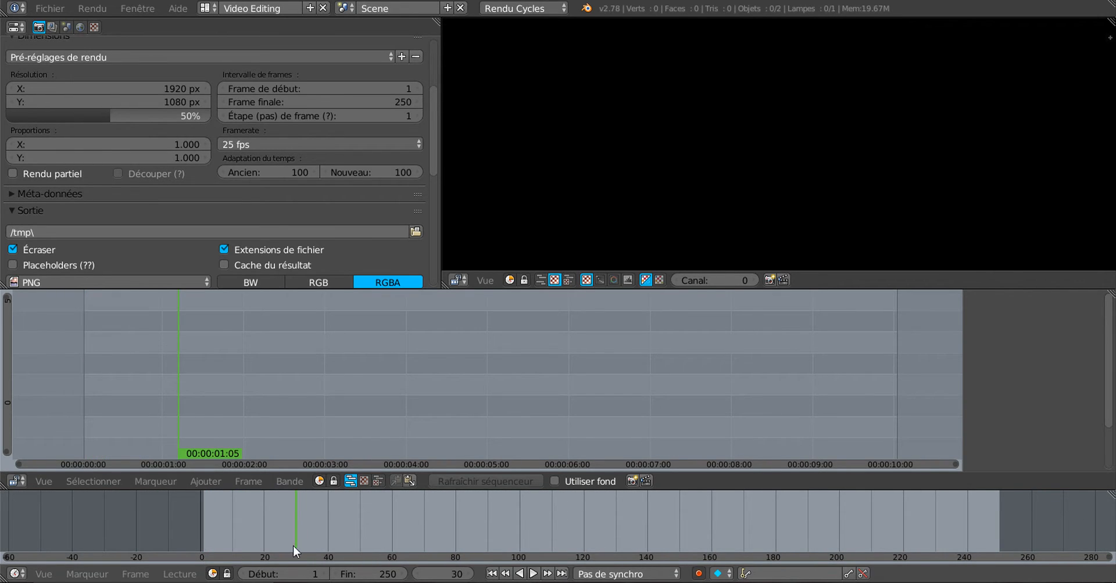
key(alt+shift+a)
key(Escape)
click(360, 526)
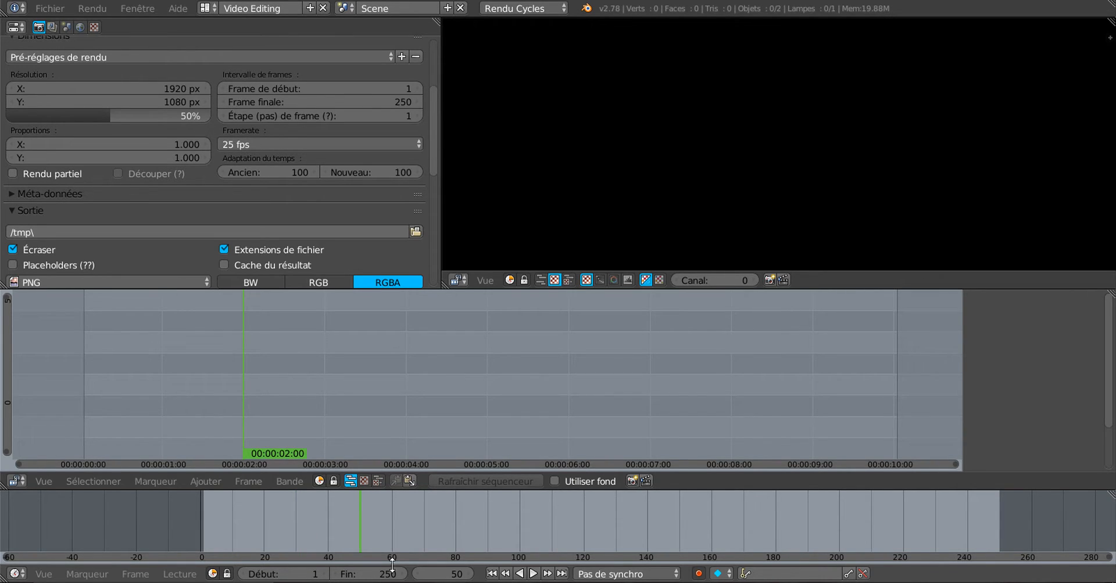
key(alt+a)
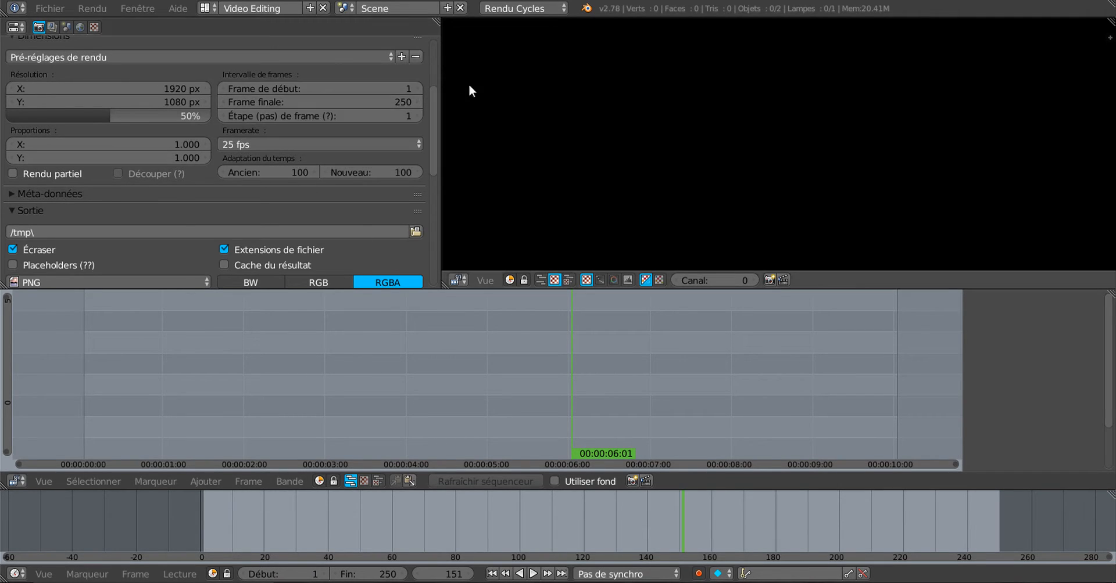
Step: Shorten the timeline's frame range to an end frame of 188
scroll(436, 128, up, 2)
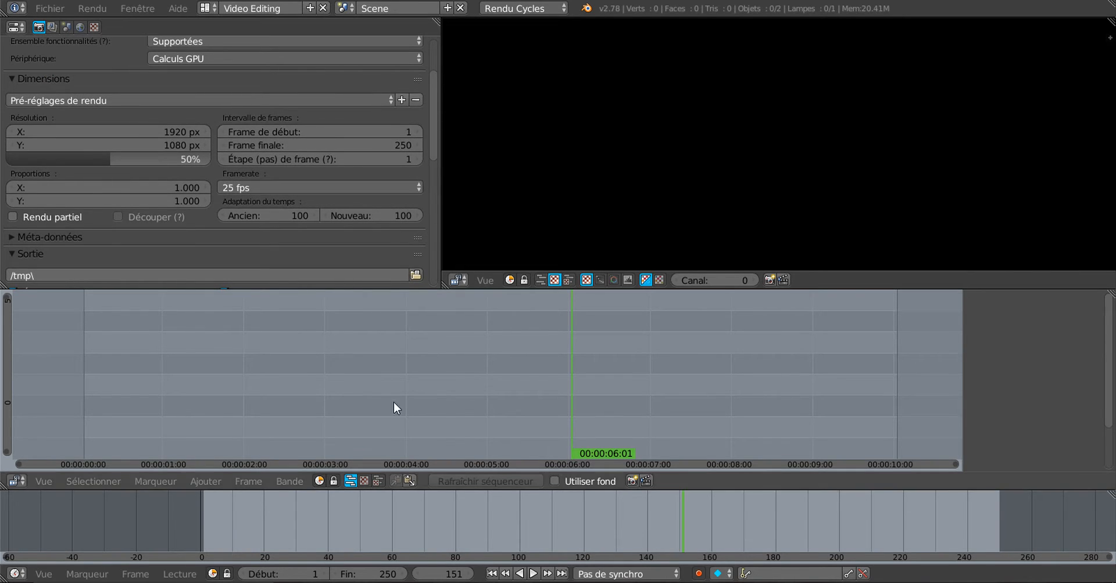
drag(383, 575, 401, 575)
drag(368, 574, 394, 568)
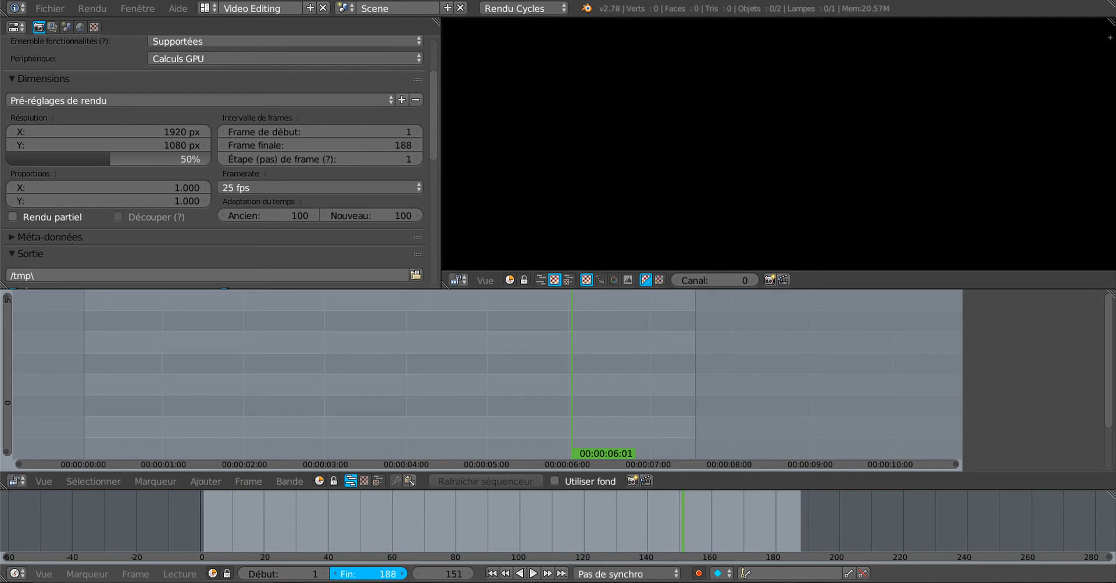
Step: Set the timeline's end frame to 250
click(385, 575)
text(250)
key(Return)
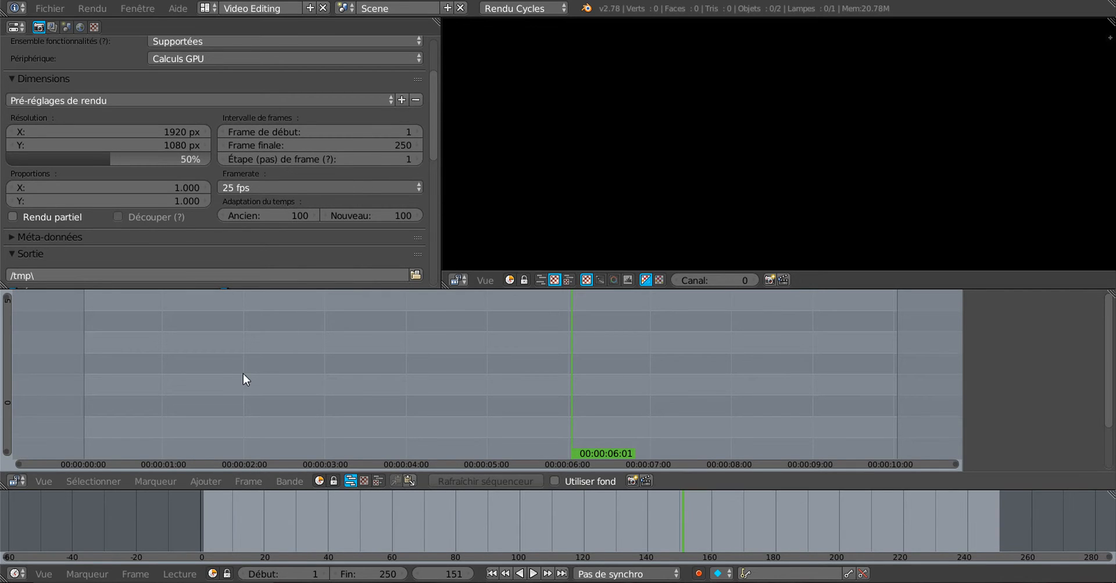
Step: Move the playhead to about frame 70 in the sequencer and start playback
drag(570, 363, 309, 361)
key(alt+a)
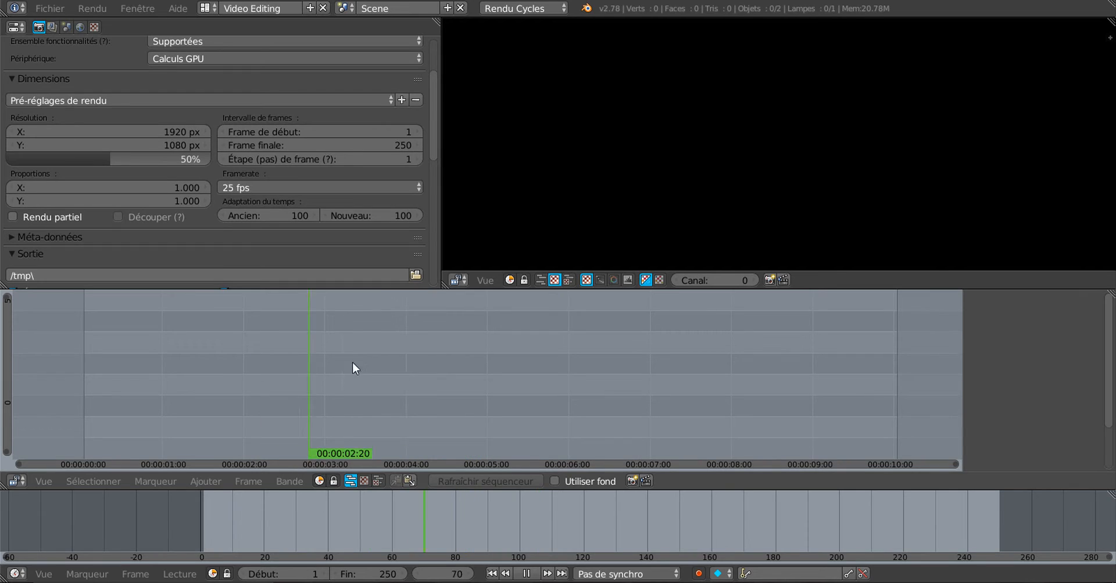
Step: Return the playhead to frame 1 and enlarge the sequencer area slightly upward
drag(383, 369, 86, 381)
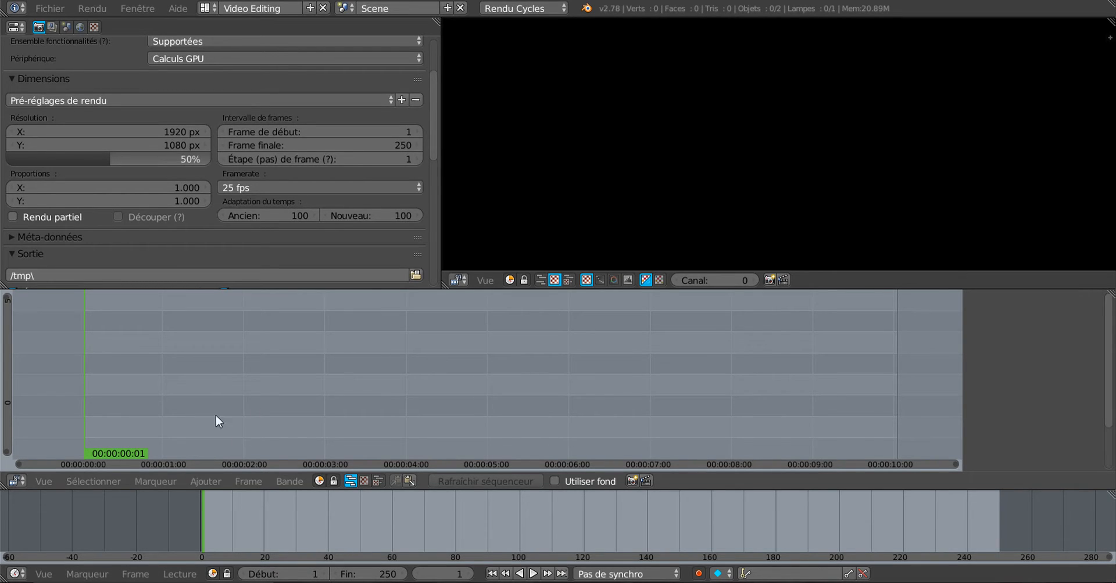
mouse_move(85, 358)
mouse_down()
mouse_move(103, 359)
mouse_move(86, 369)
mouse_up()
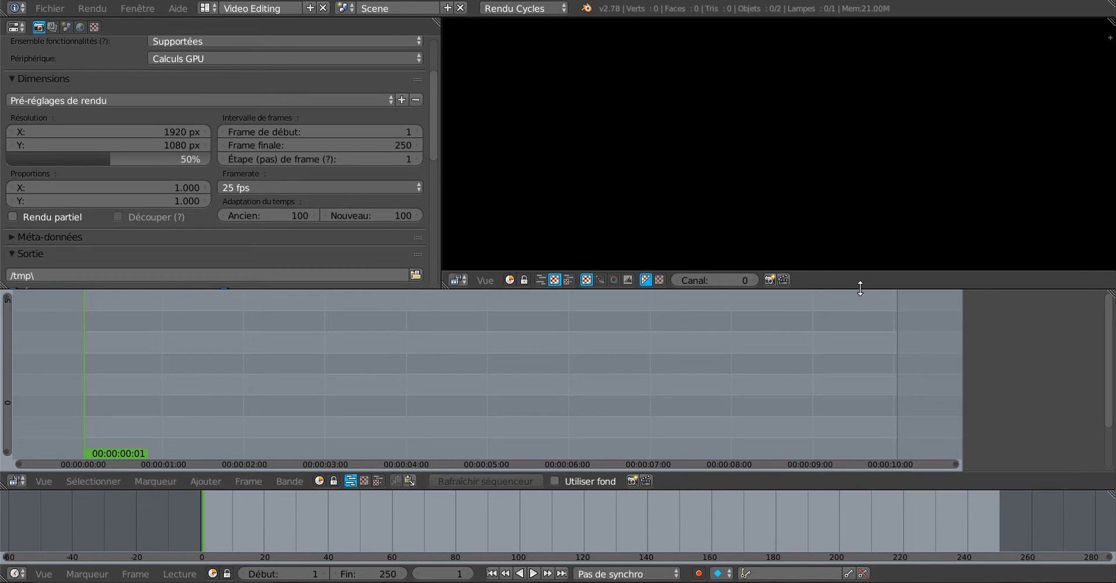
drag(860, 289, 868, 265)
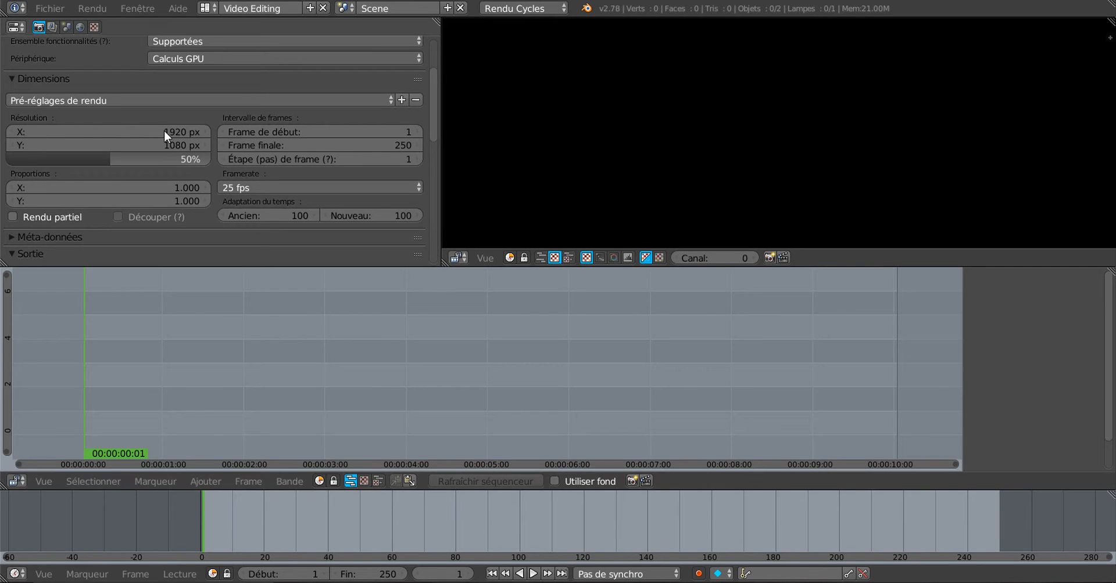
click(63, 8)
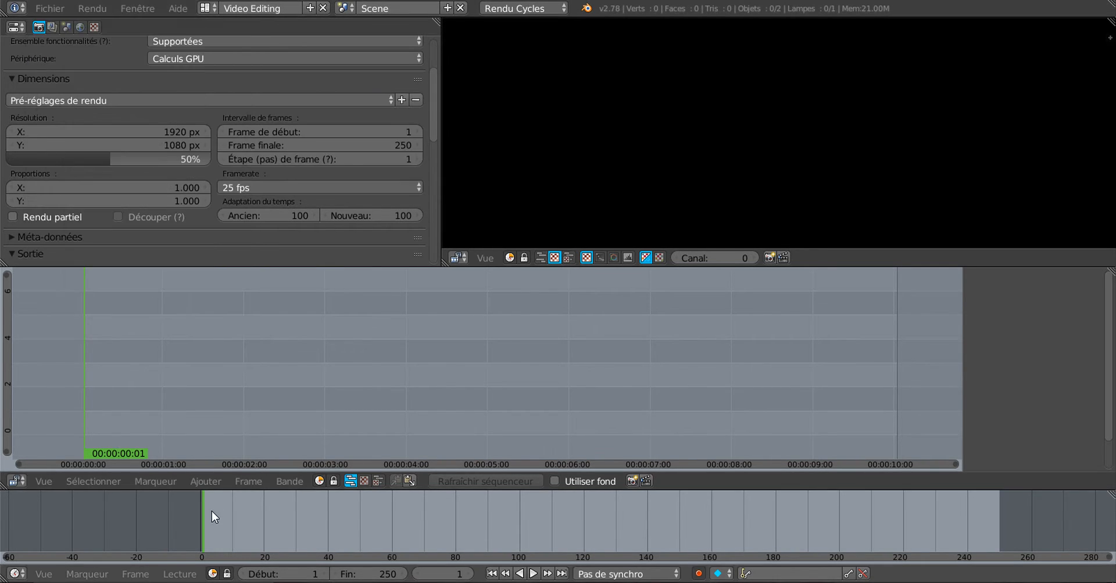
click(206, 482)
click(289, 483)
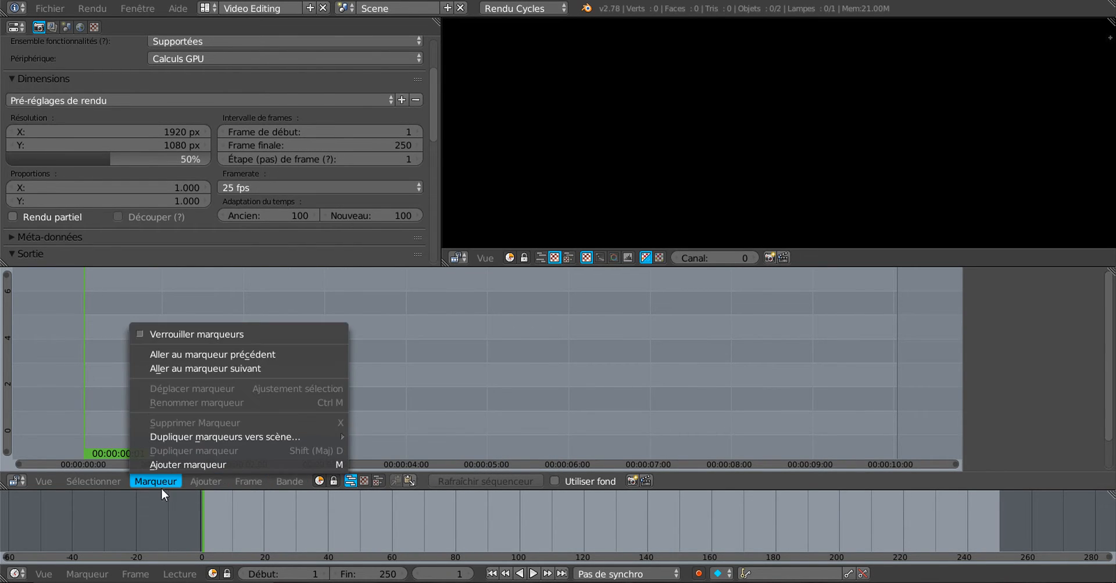
mouse_move(117, 487)
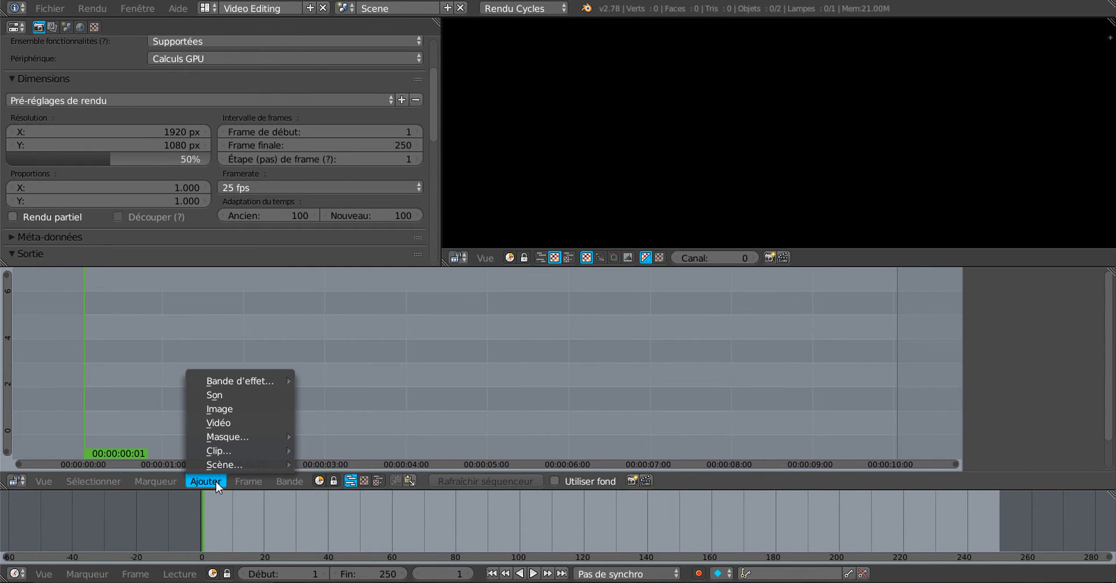
mouse_move(284, 483)
mouse_move(245, 487)
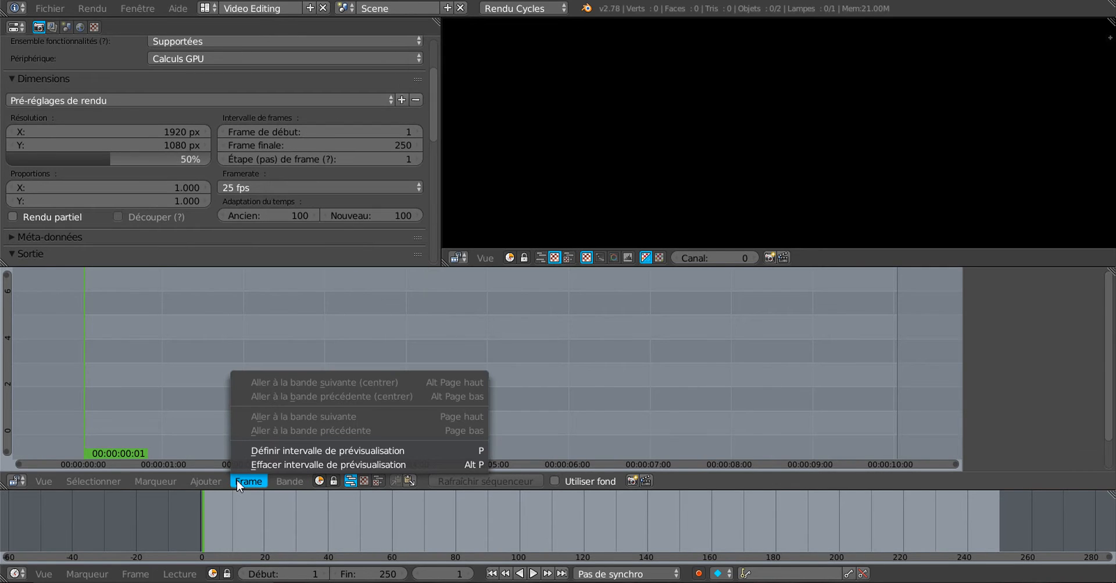
mouse_move(201, 484)
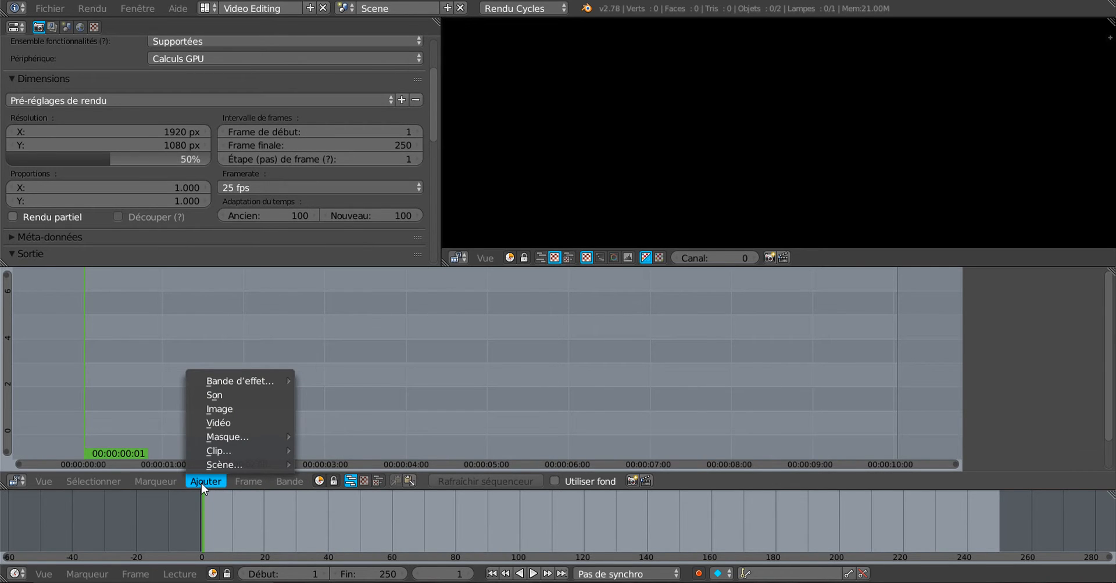
Step: Open Blender's user preferences window
click(47, 8)
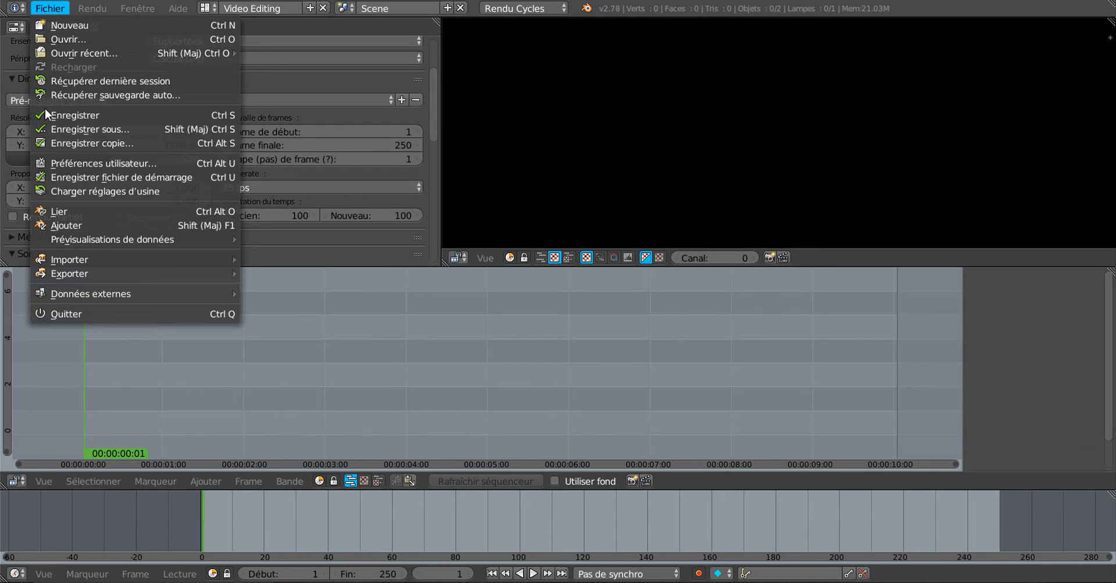
click(75, 163)
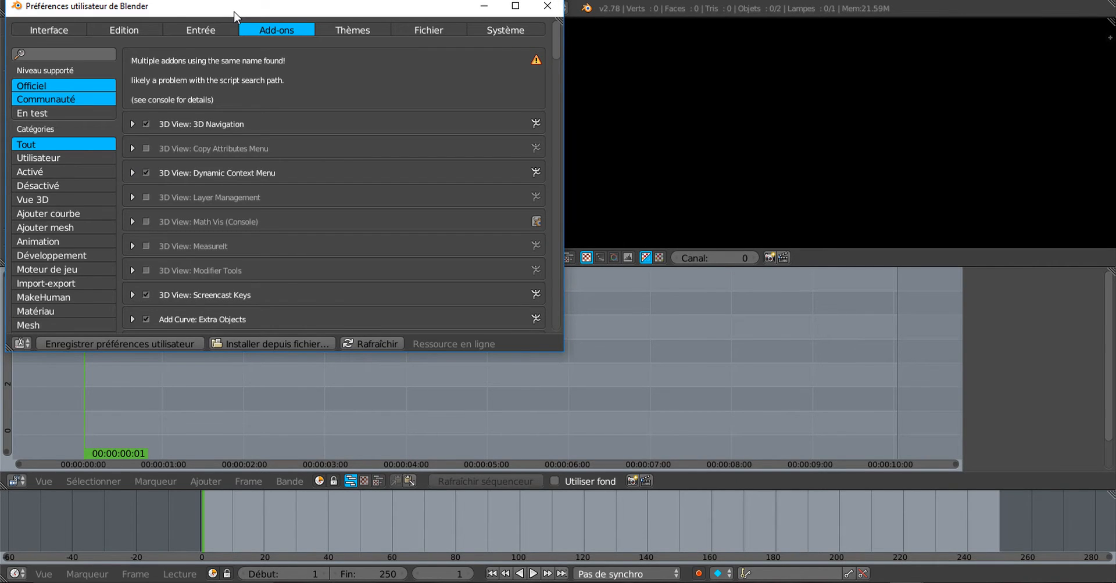
Step: Reopen the user preferences on the Interface settings to review them, and close the window without changing anything
key(alt+F4)
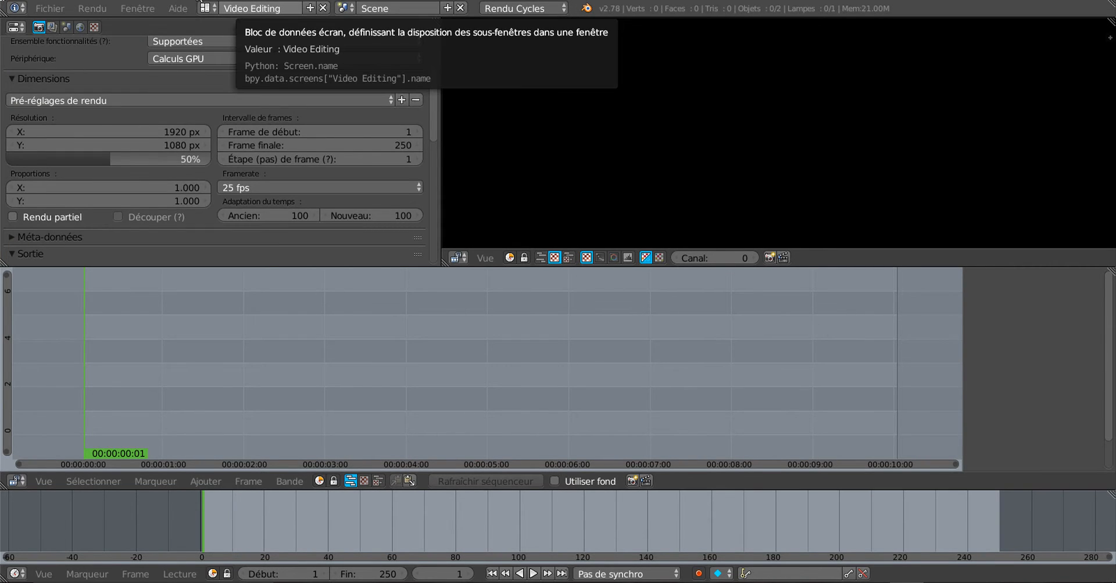
click(49, 8)
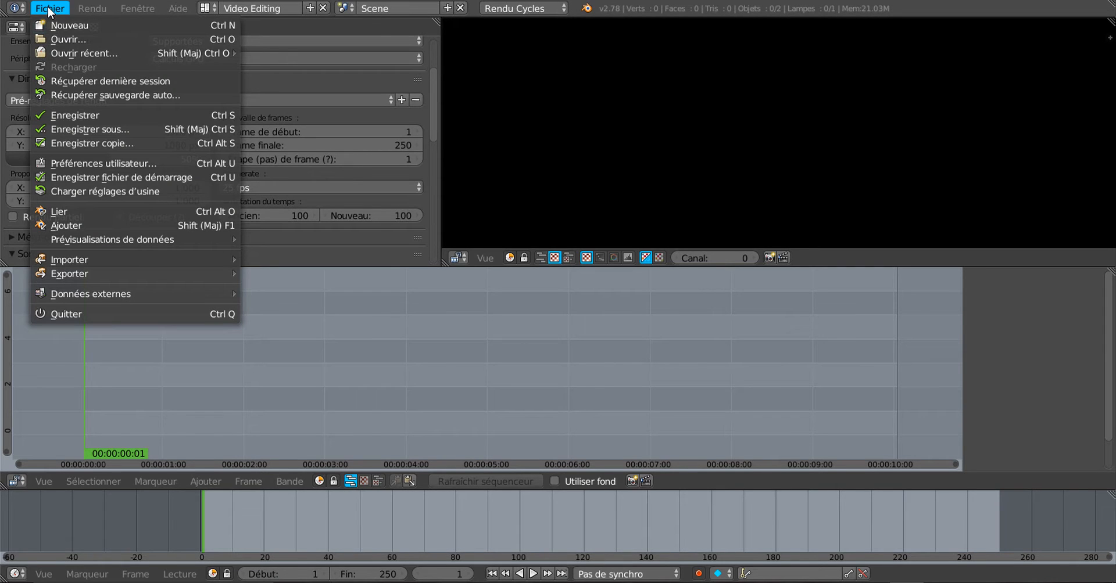
click(61, 163)
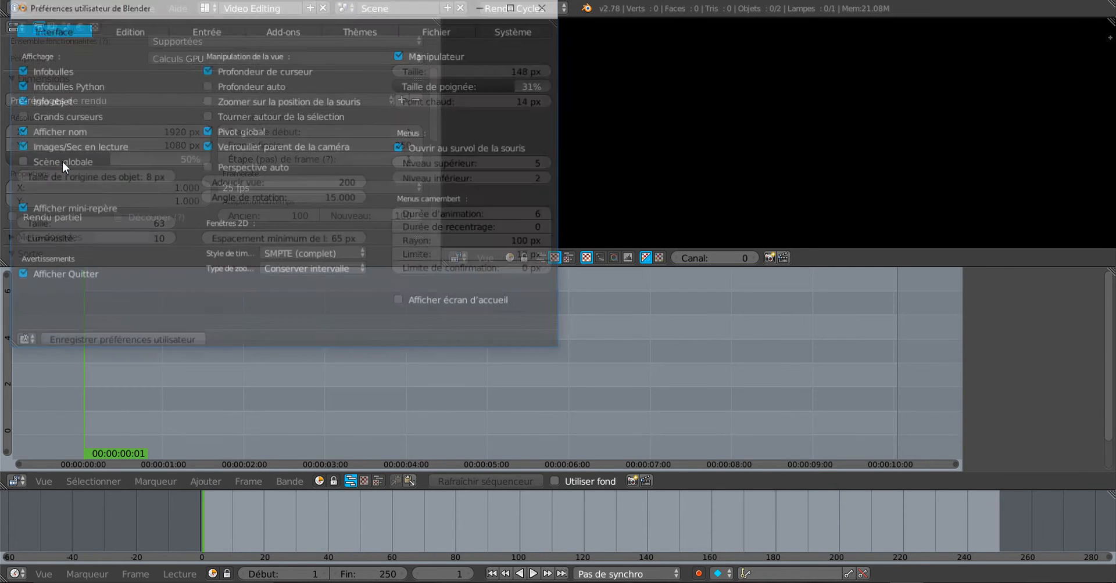
drag(185, 13, 413, 17)
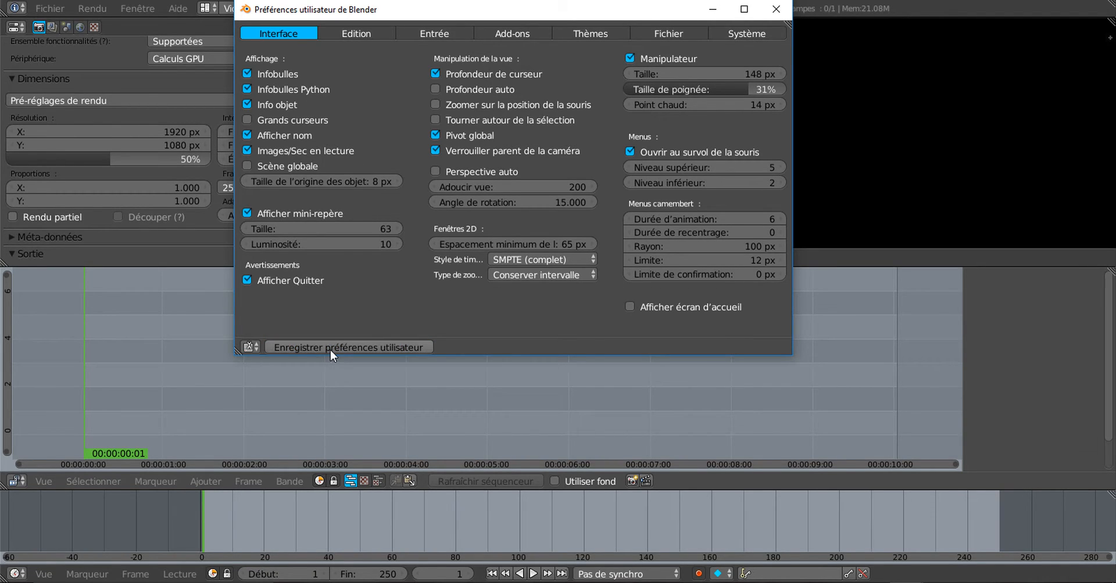
drag(658, 10, 626, 54)
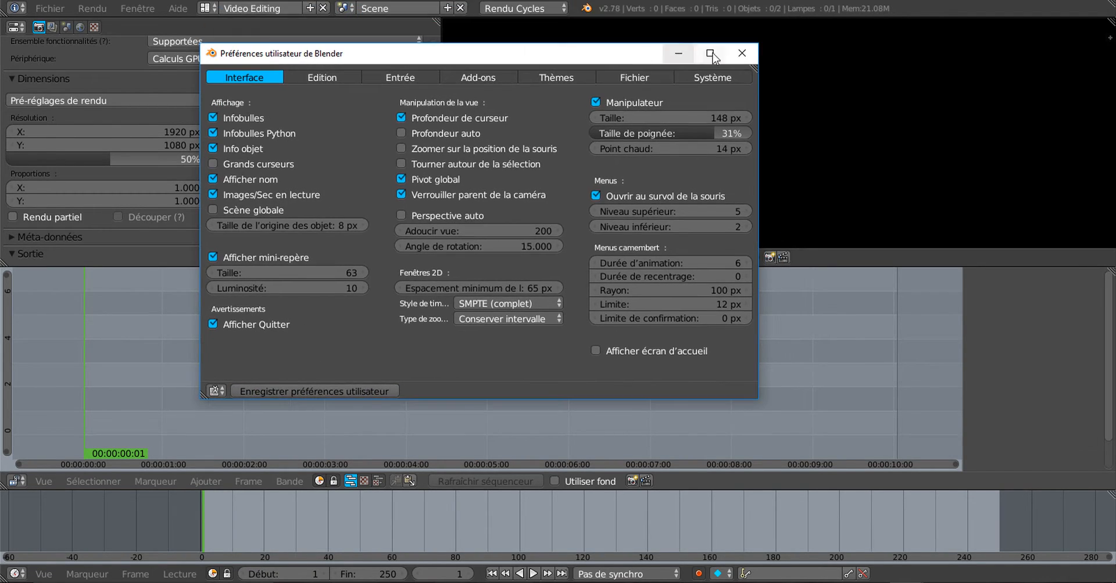
click(743, 52)
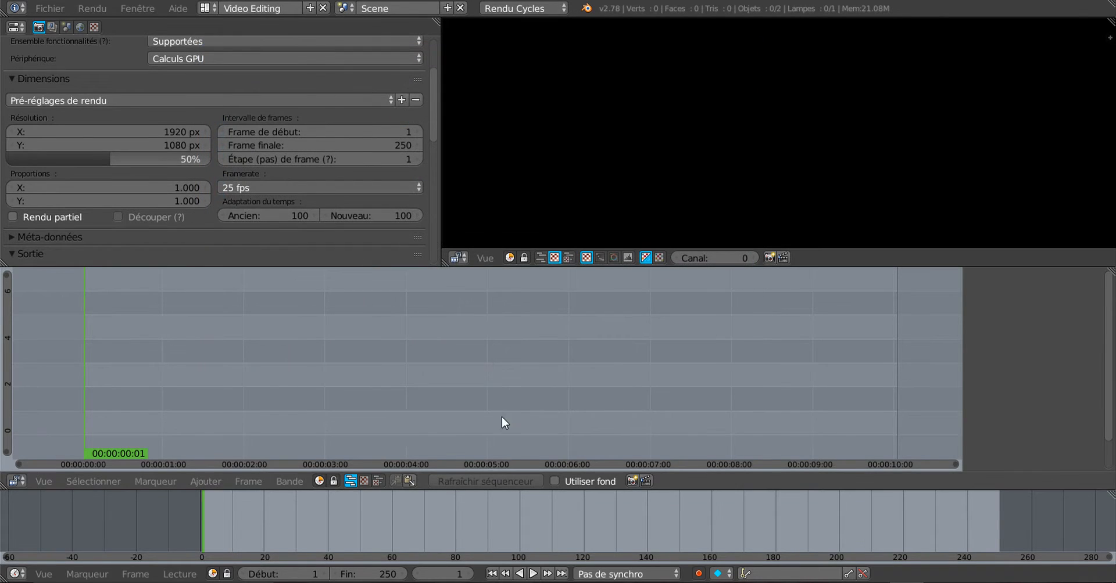
Step: Look through the strip types that can be added to the sequencer, including the effect strips
click(276, 483)
mouse_move(245, 486)
mouse_move(207, 486)
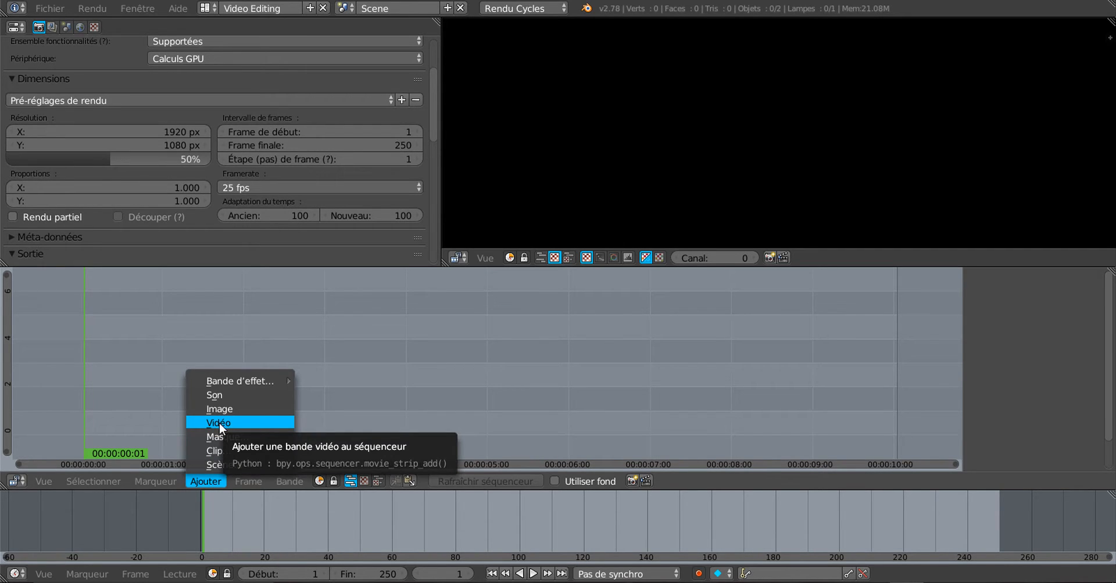
mouse_move(217, 465)
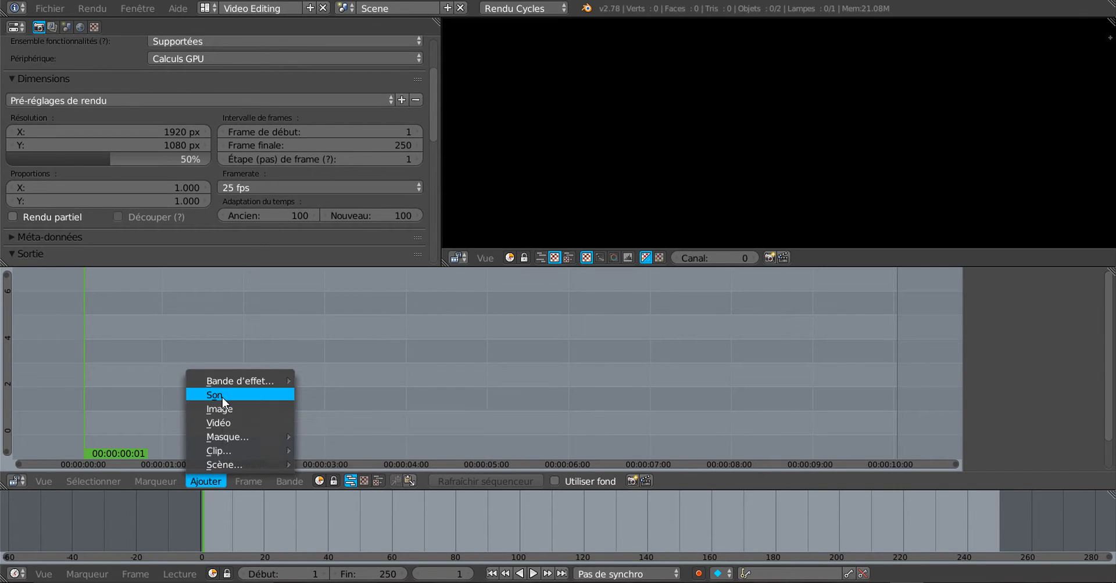
mouse_move(228, 381)
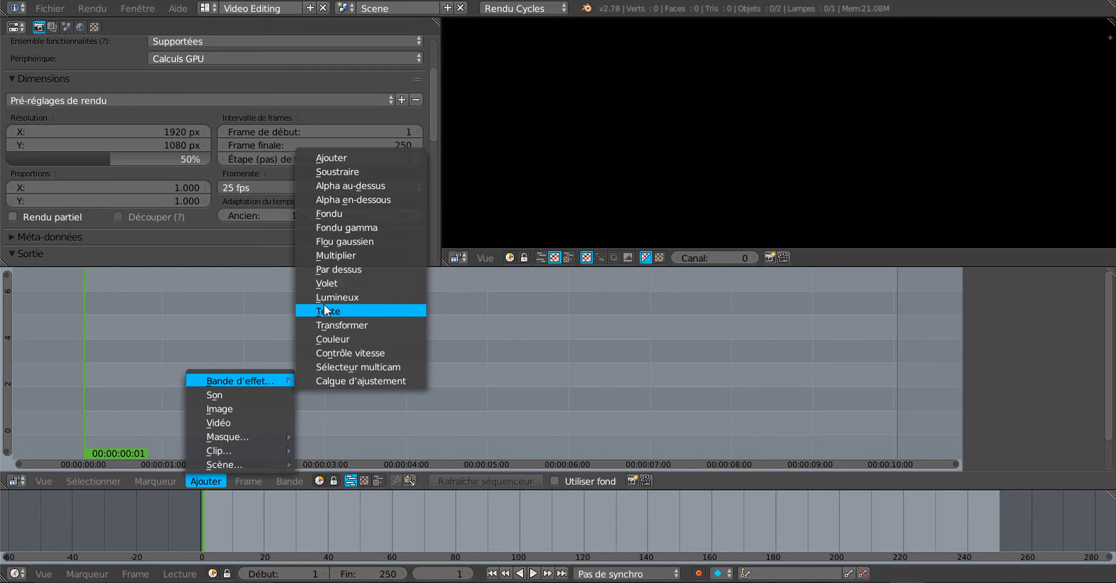
Step: Add the video file ufo test0001-0506.avi from the Desktop to the sequencer on channel 1, starting at frame 1
click(246, 482)
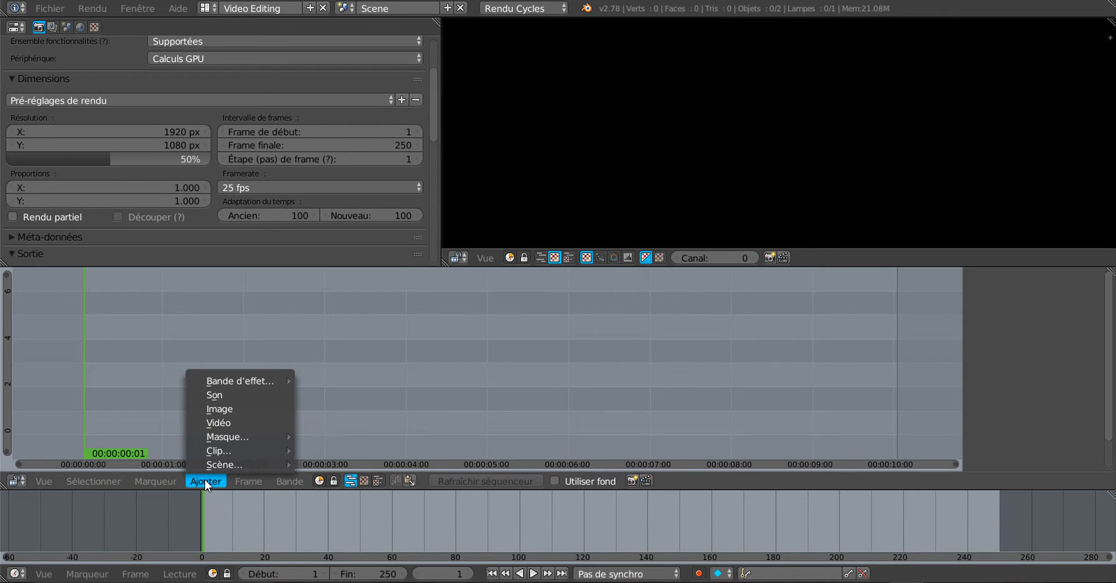
click(223, 423)
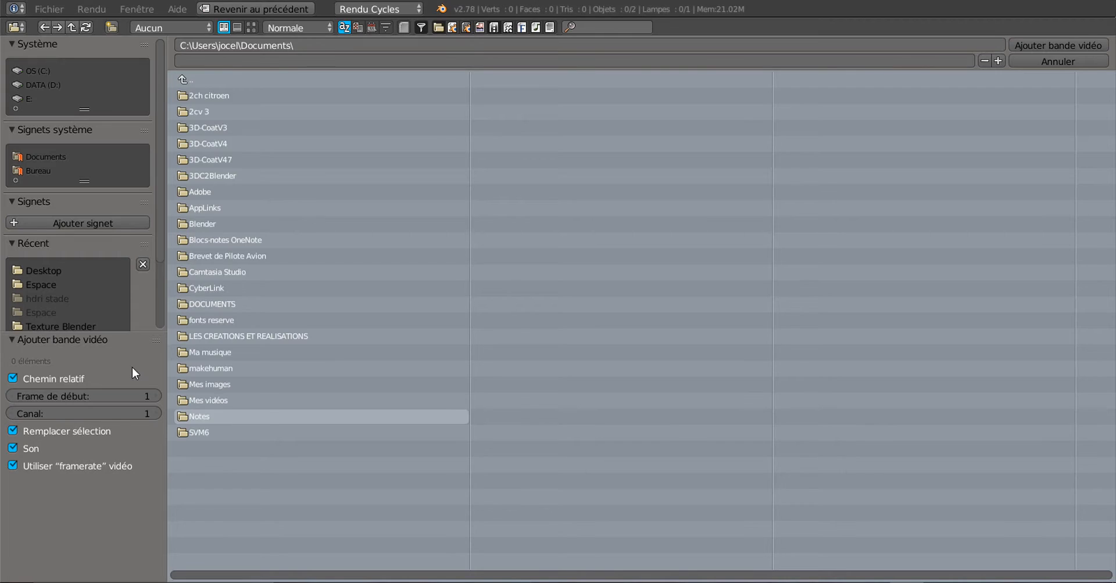
click(32, 171)
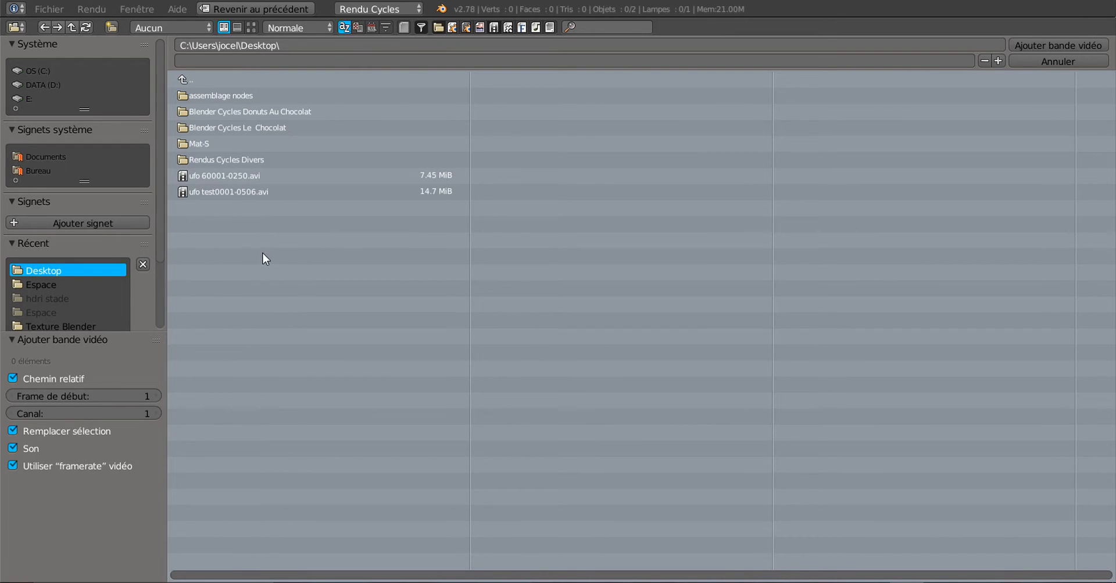
click(222, 192)
click(1035, 49)
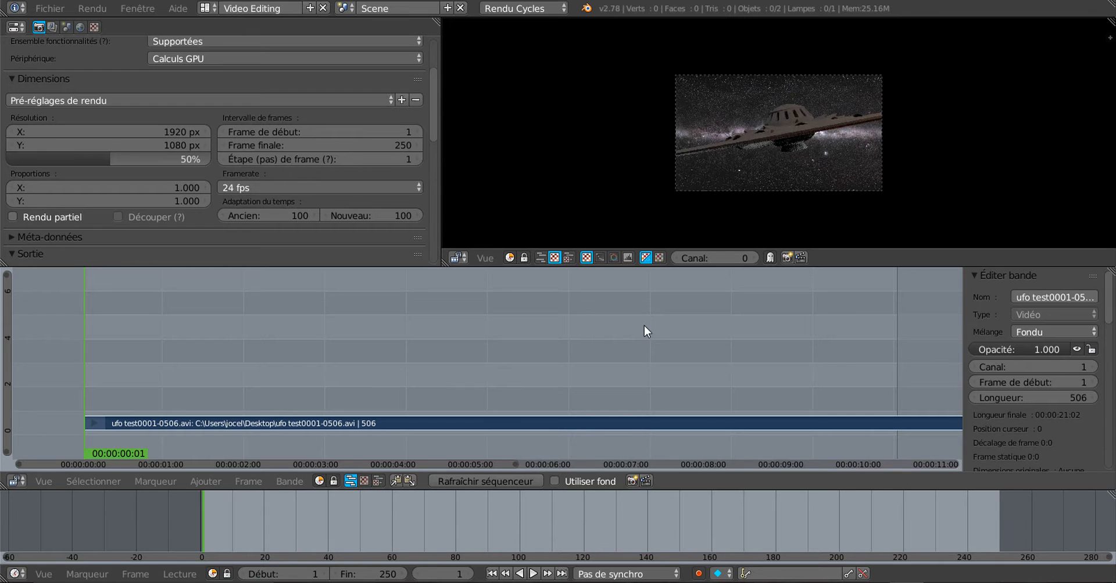
Step: Set the timeline's end frame to 505 and test playback of the video strip, finishing with the playhead at frame 0
scroll(759, 175, up, 3)
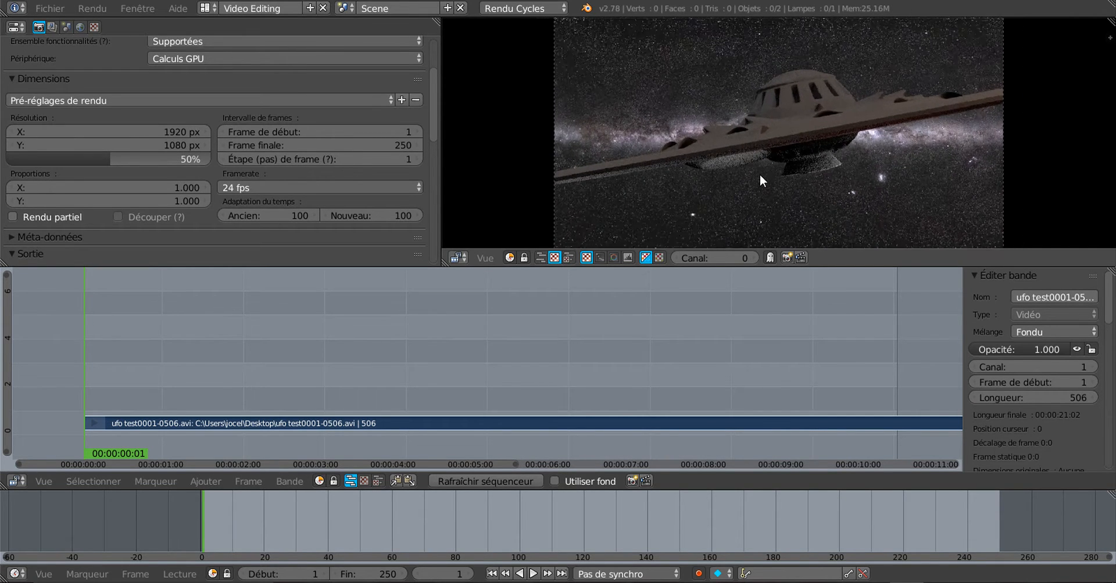
scroll(408, 369, down, 12)
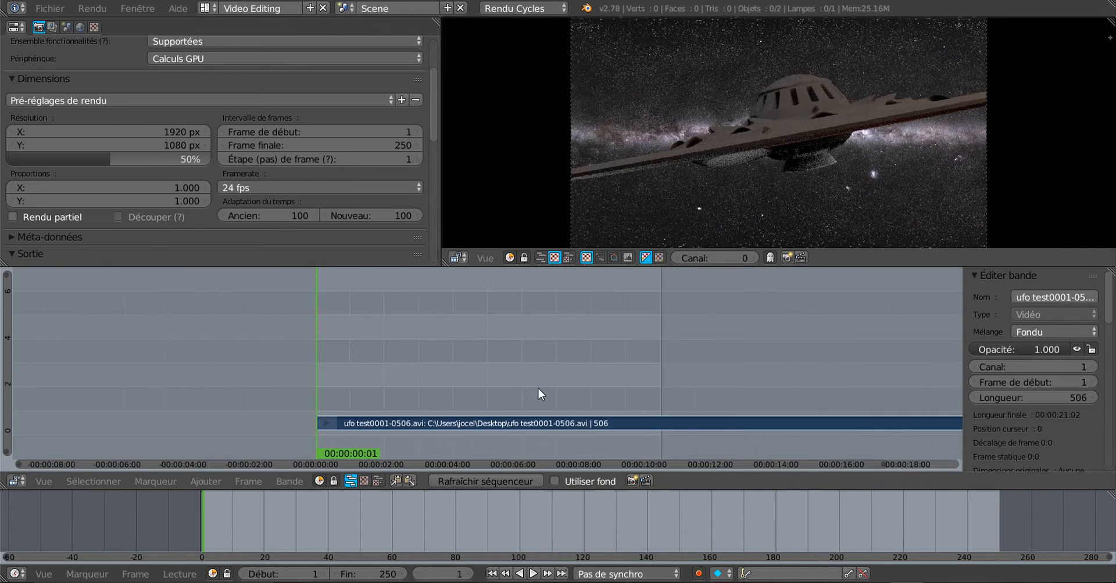
middle_drag(647, 349, 533, 343)
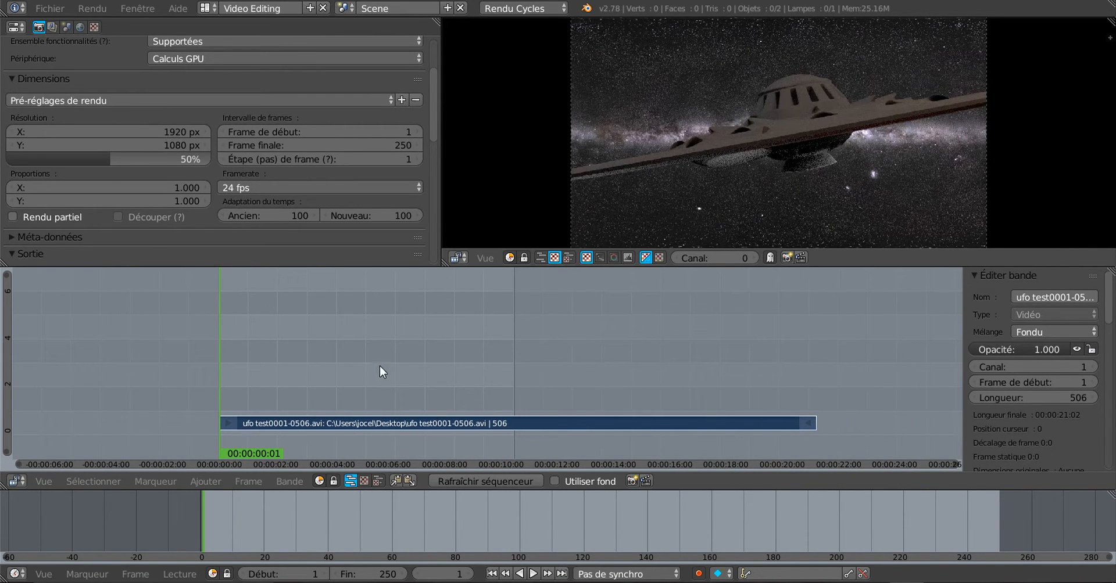
scroll(376, 368, up, 3)
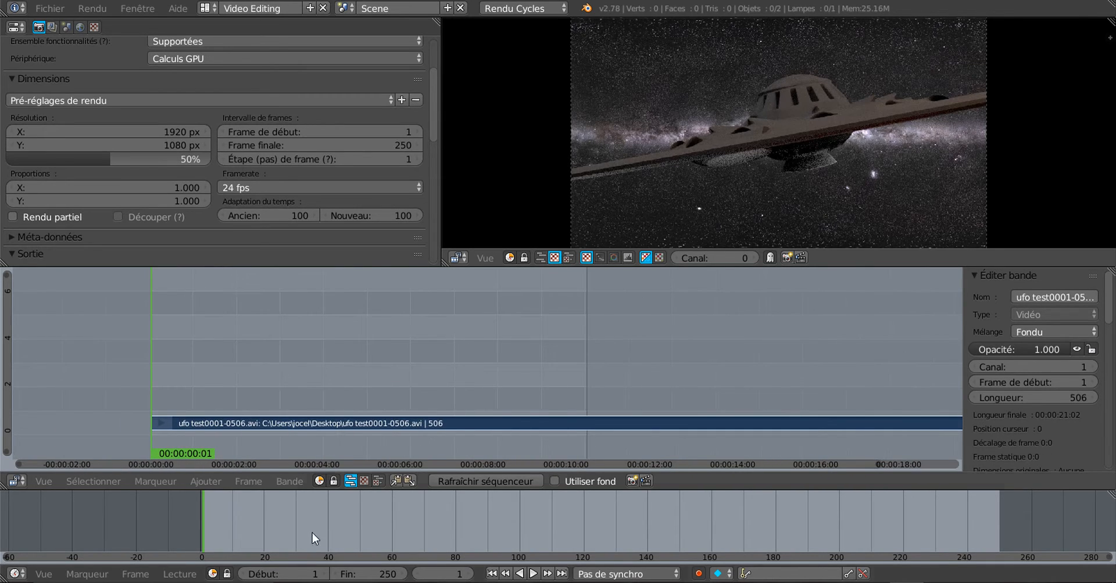
scroll(595, 376, down, 1)
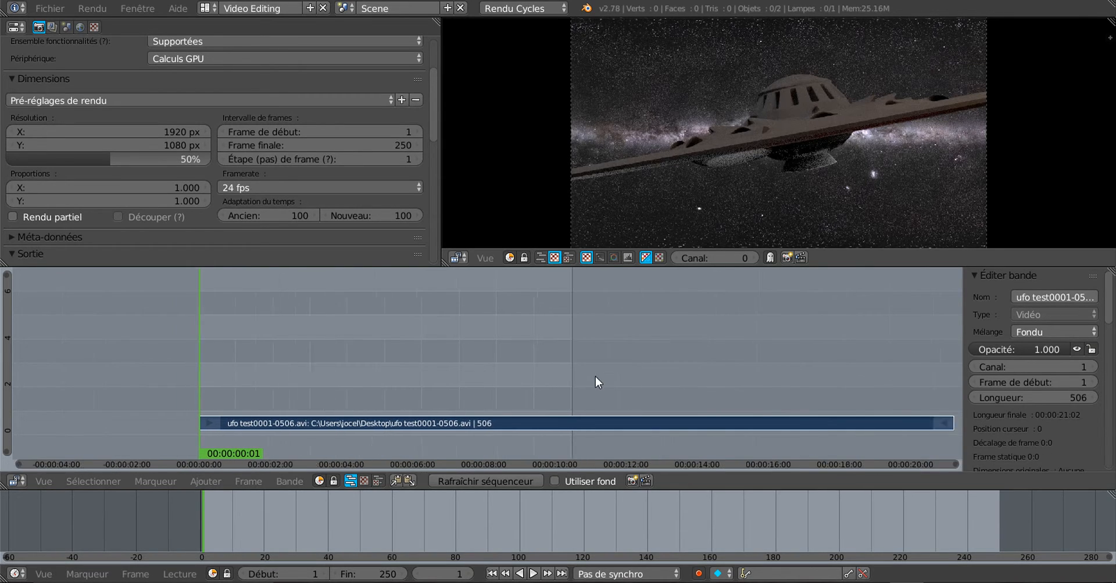
scroll(595, 376, down, 1)
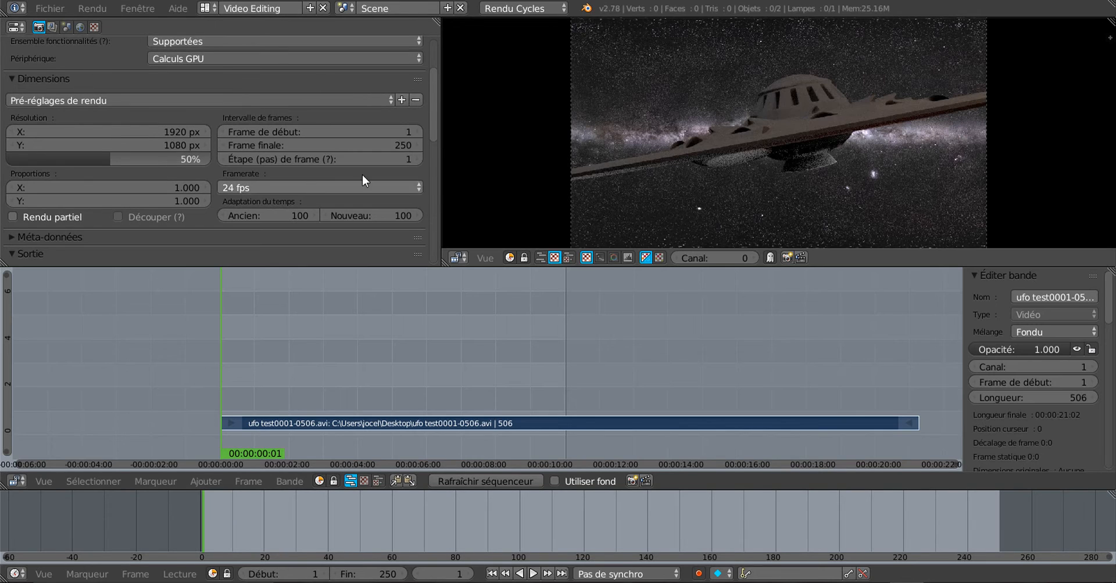
mouse_move(434, 112)
mouse_down()
mouse_move(435, 93)
mouse_move(437, 120)
mouse_up()
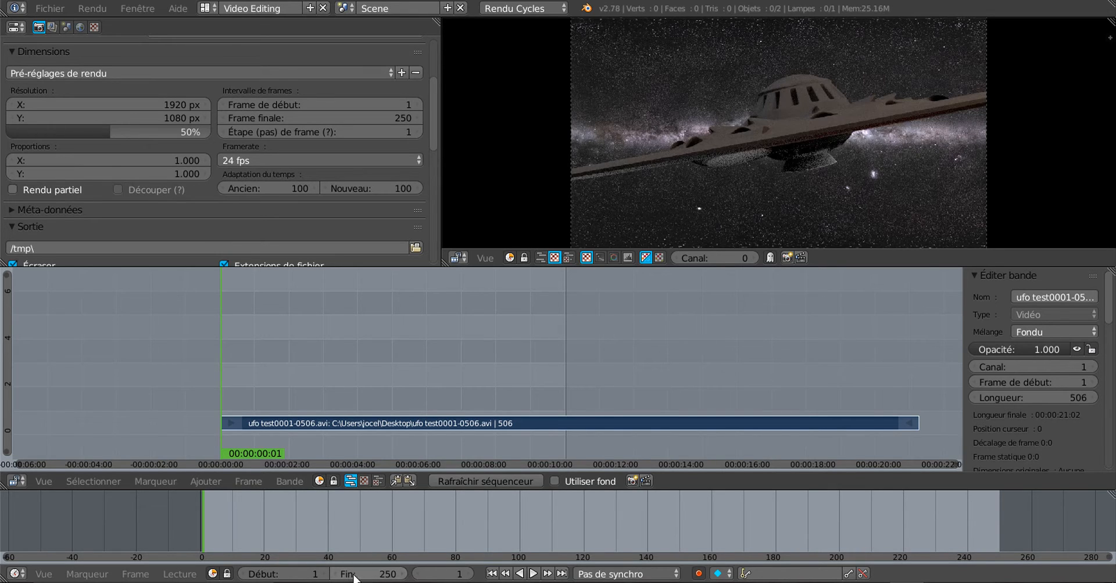
drag(355, 578, 474, 577)
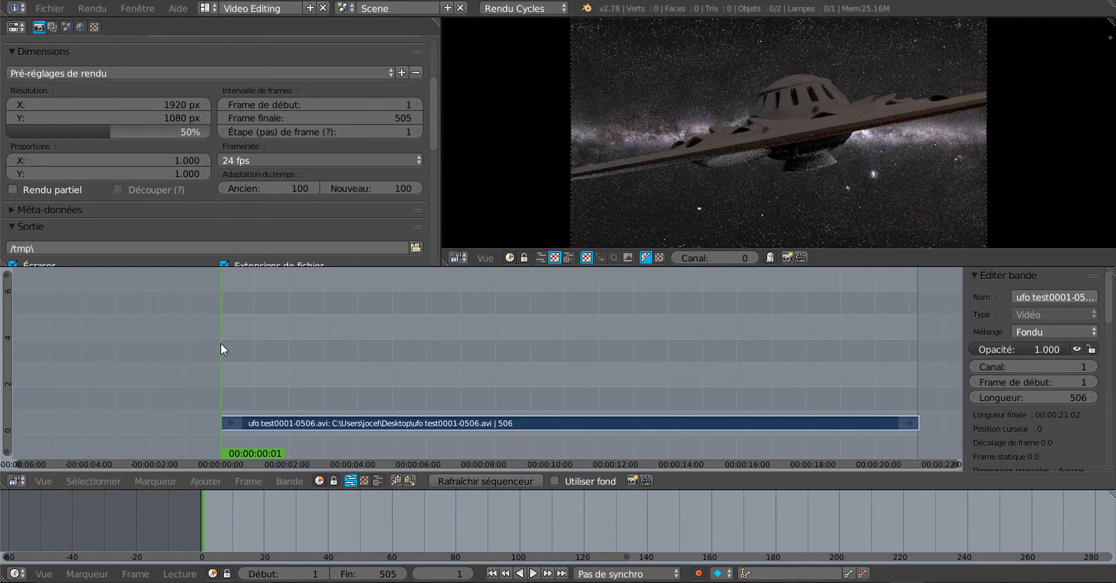
key(alt+a)
drag(408, 333, 217, 356)
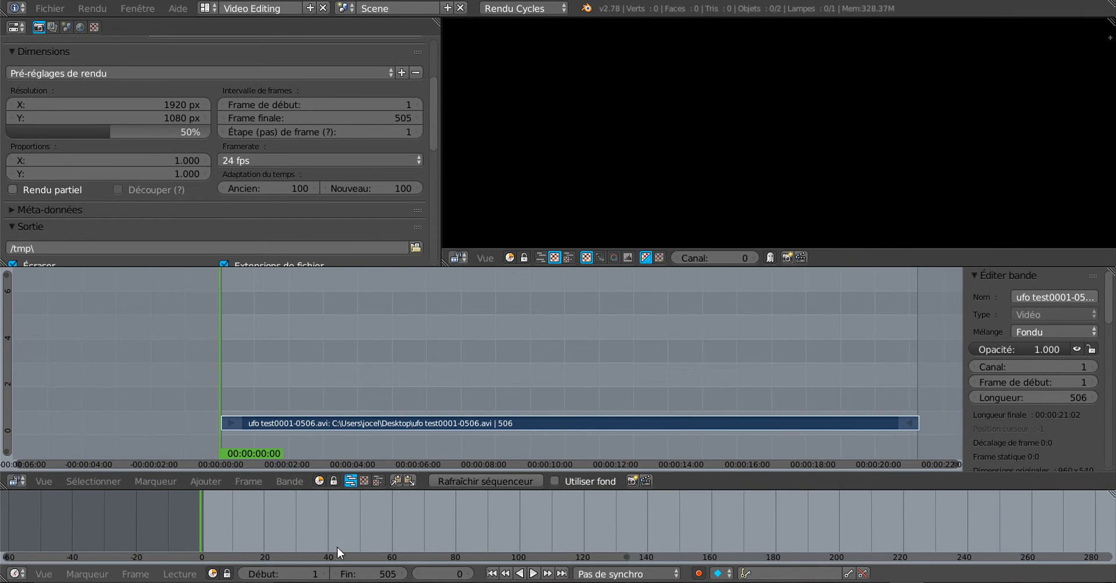
Step: Set the timeline's end frame to 209 and test scrubbing to frame 307 and reverse playback before returning to the strip's start
mouse_move(384, 574)
mouse_down()
mouse_move(371, 574)
mouse_move(386, 573)
mouse_up()
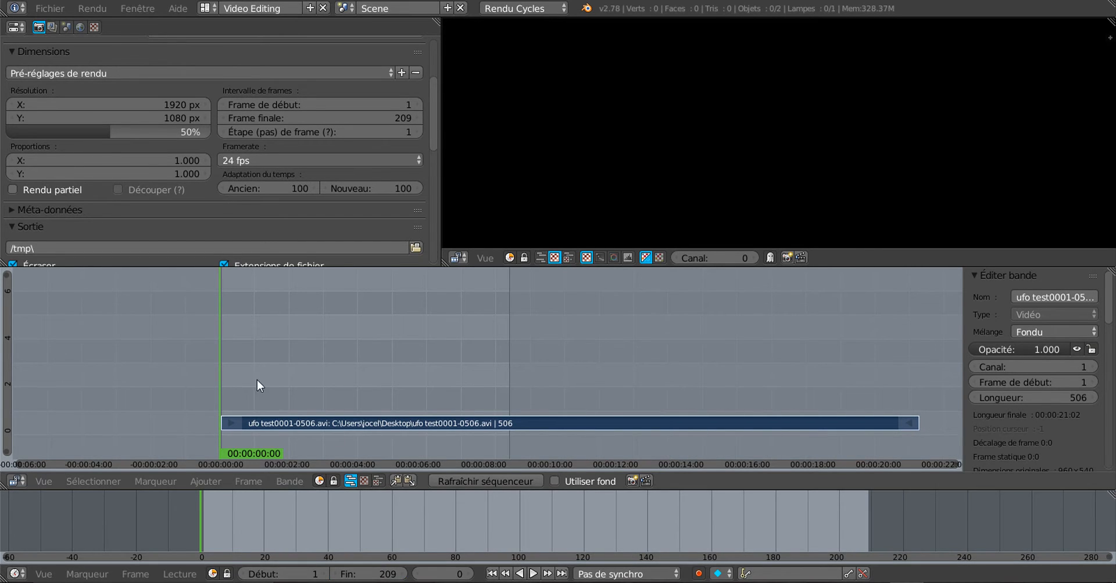
drag(223, 358, 644, 347)
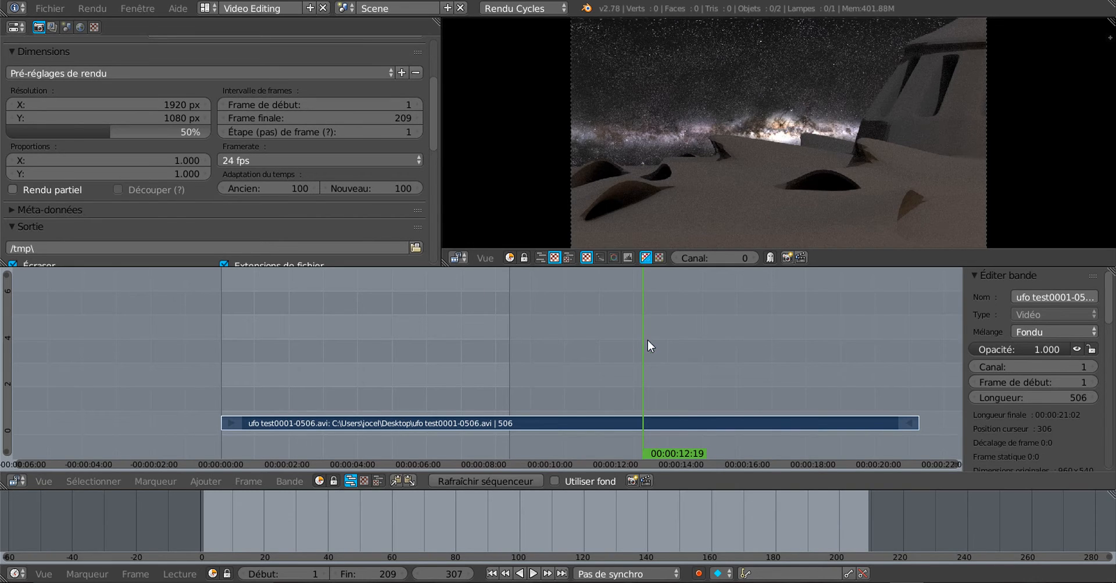
key(alt+shift+a)
drag(504, 368, 218, 387)
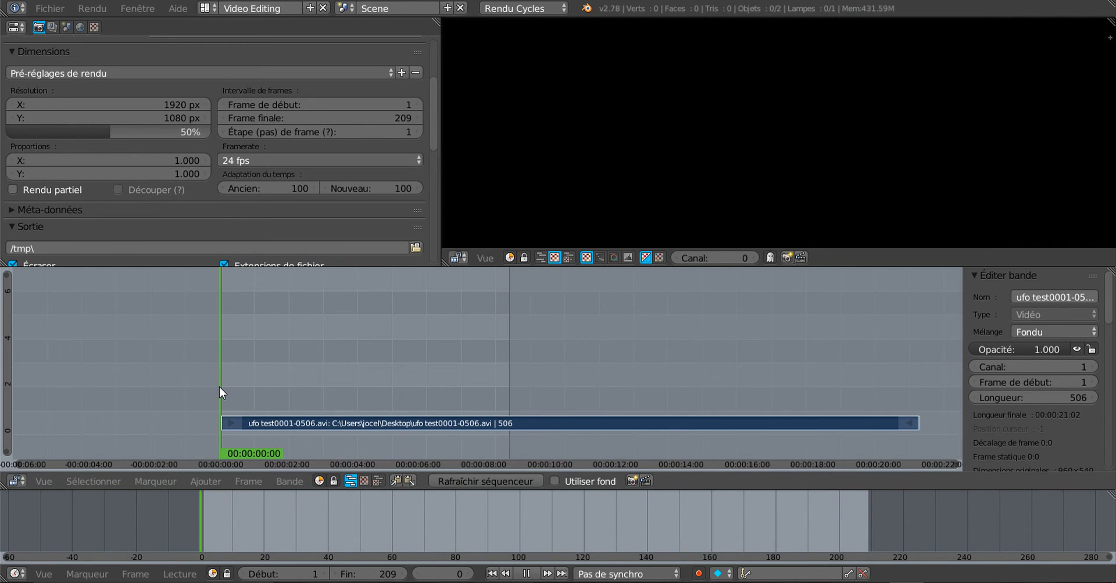
key(alt+a)
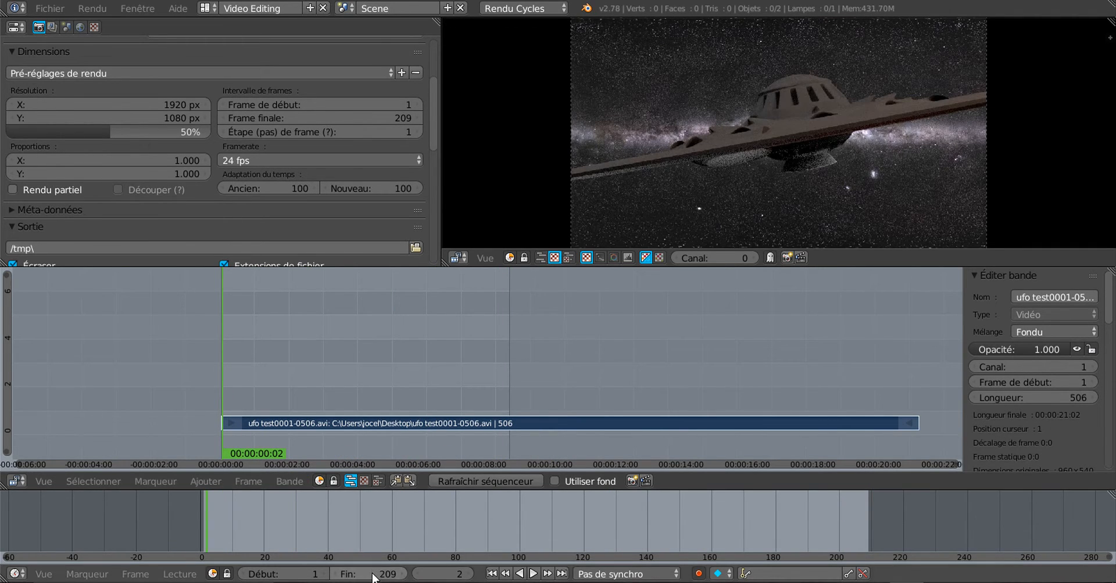
Step: Set the timeline's end frame to 506 to match the strip's length and return the playhead to frame 0
drag(372, 574, 552, 574)
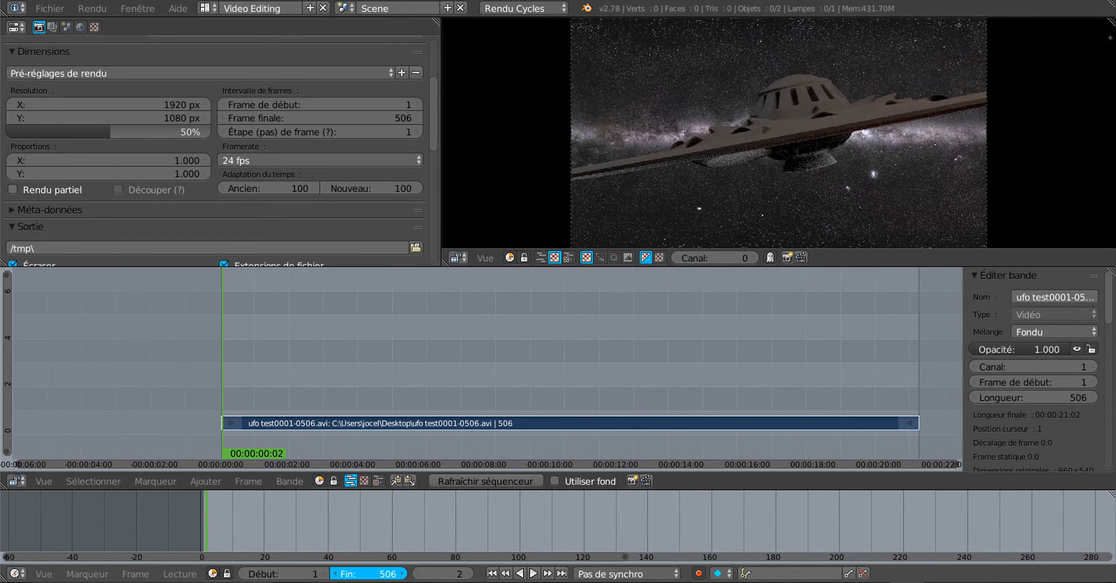
drag(552, 574, 552, 575)
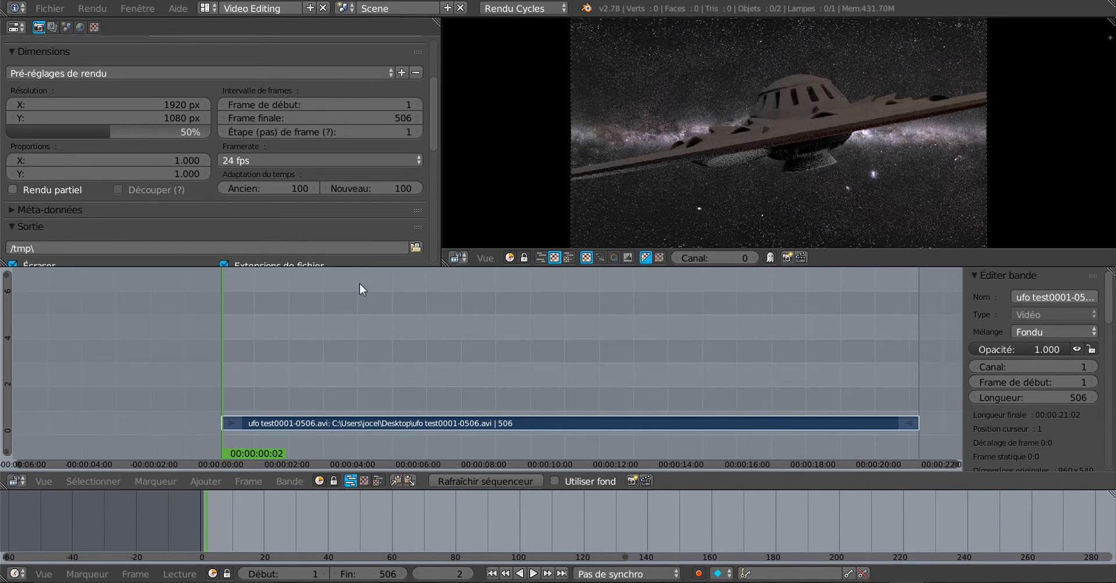
drag(362, 267, 363, 300)
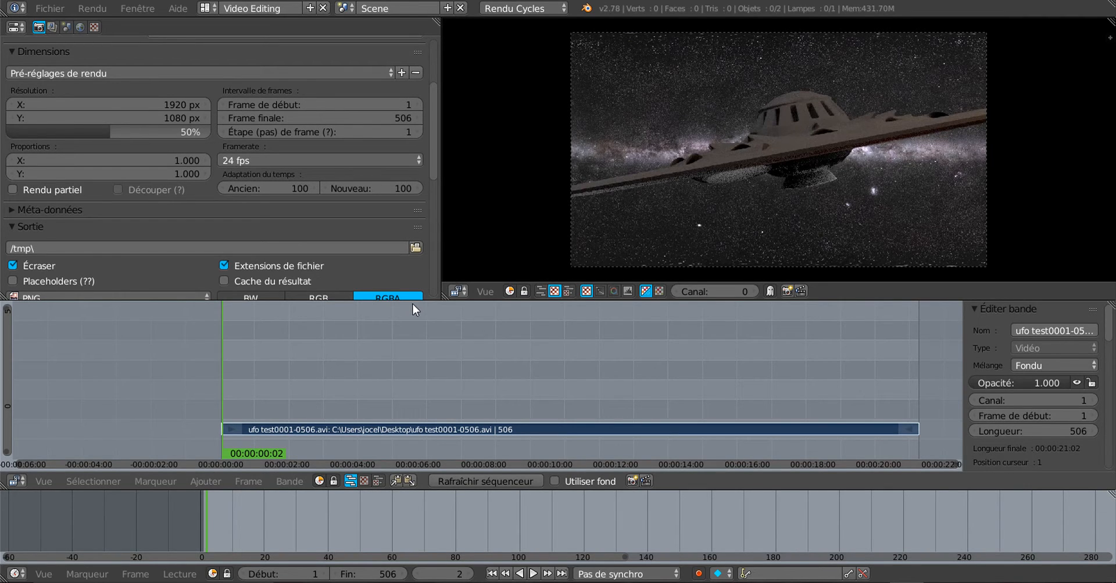
mouse_move(220, 365)
mouse_down()
mouse_move(244, 365)
mouse_move(205, 365)
mouse_move(695, 367)
mouse_move(897, 346)
mouse_move(217, 367)
mouse_up()
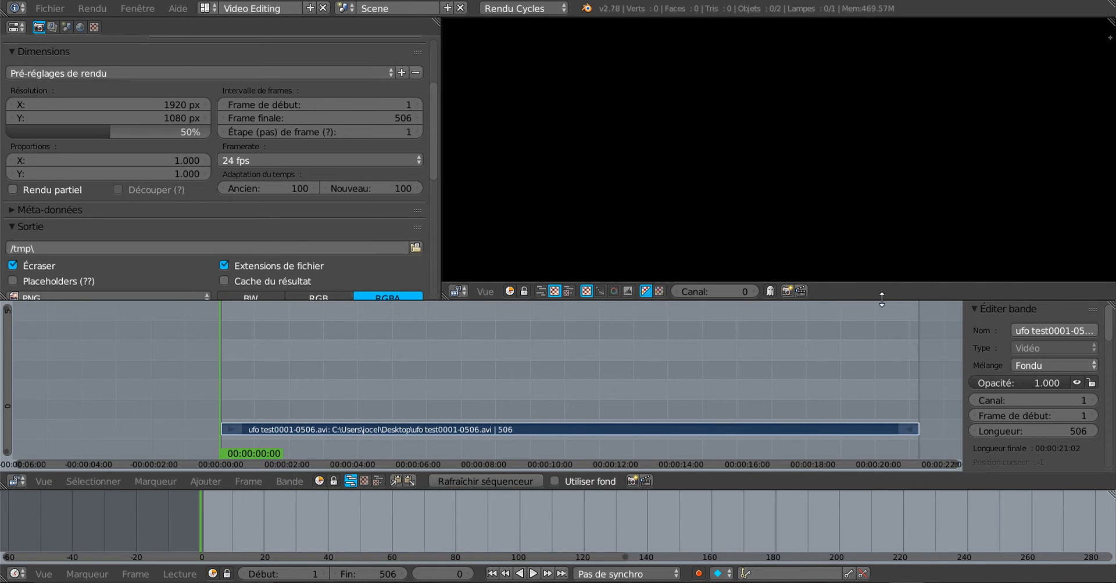
Step: Enlarge the sequencer area upward and widen its strip properties sidebar, keeping the whole video strip in view
drag(881, 300, 881, 272)
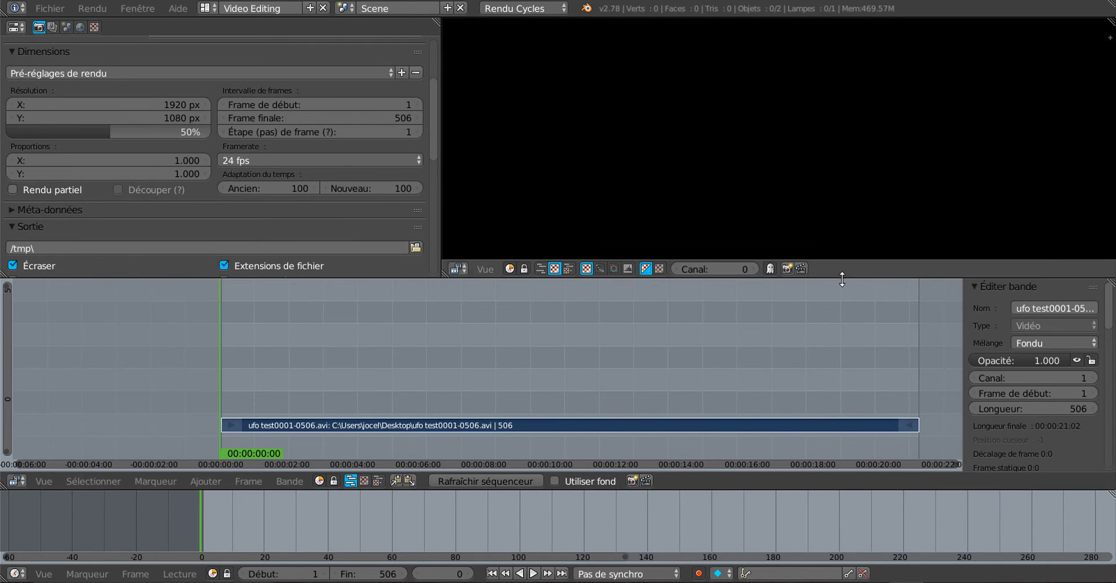
drag(842, 277, 864, 238)
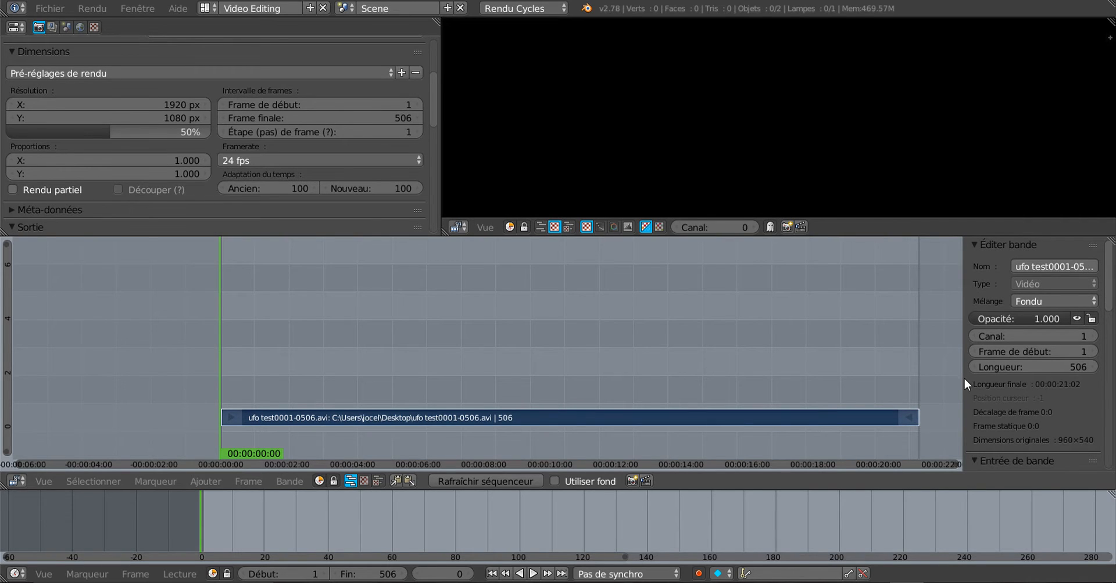
drag(963, 378, 921, 385)
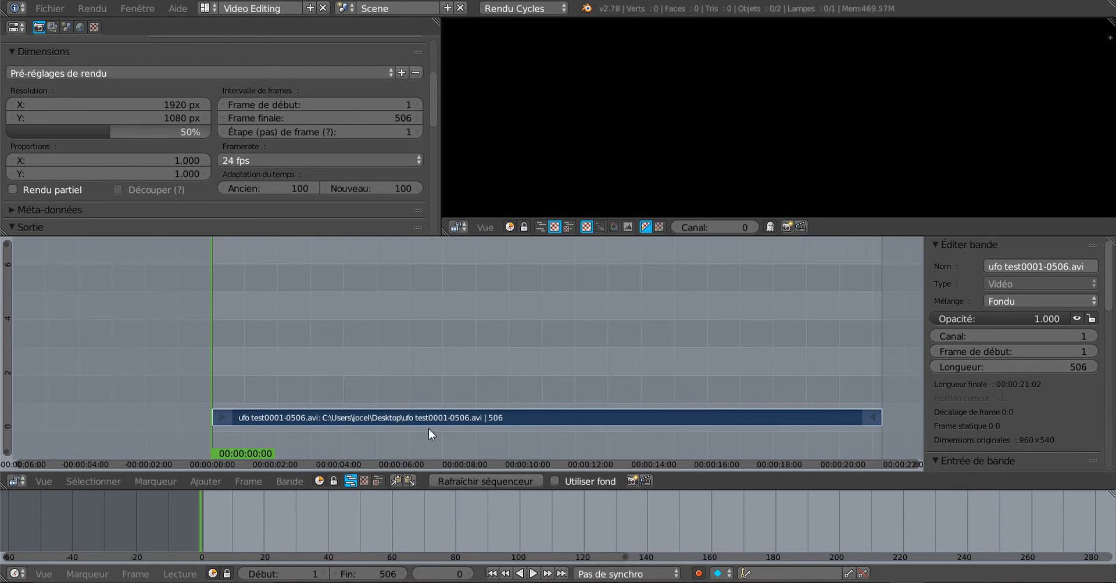
middle_drag(520, 332, 526, 281)
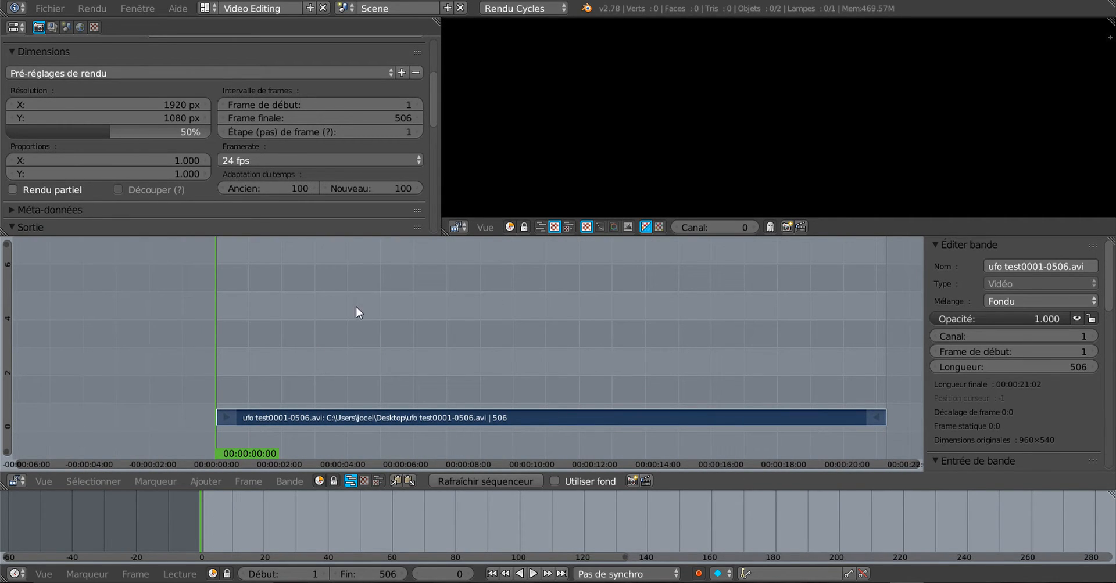
middle_drag(424, 298, 394, 242)
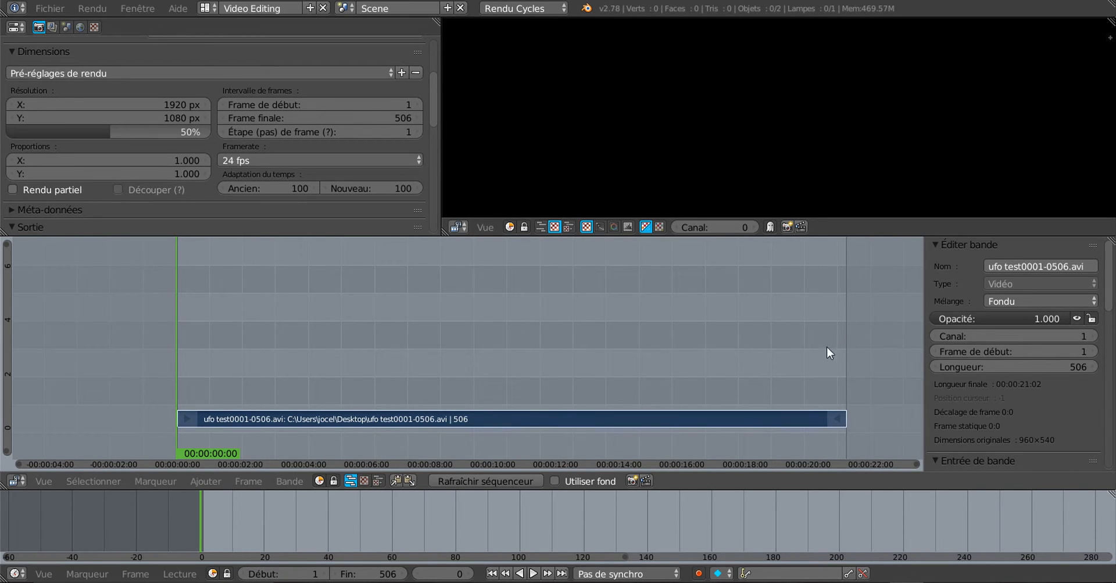
Step: Widen the strip properties sidebar and change the video strip's channel, first to 5 and back down to 2
drag(923, 280, 865, 281)
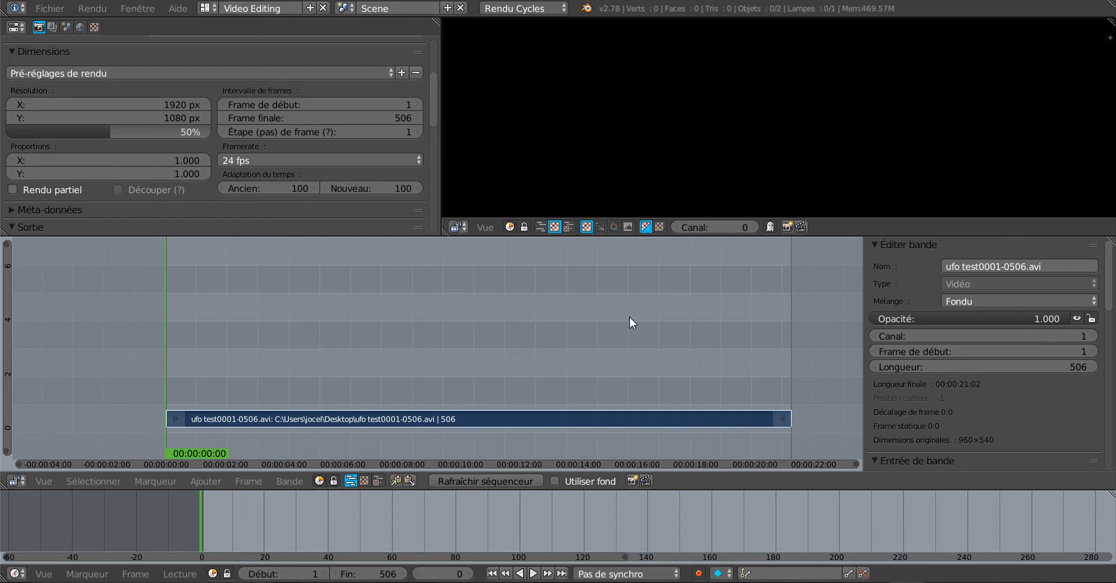
click(1094, 336)
click(1094, 336)
click(1093, 336)
click(1093, 336)
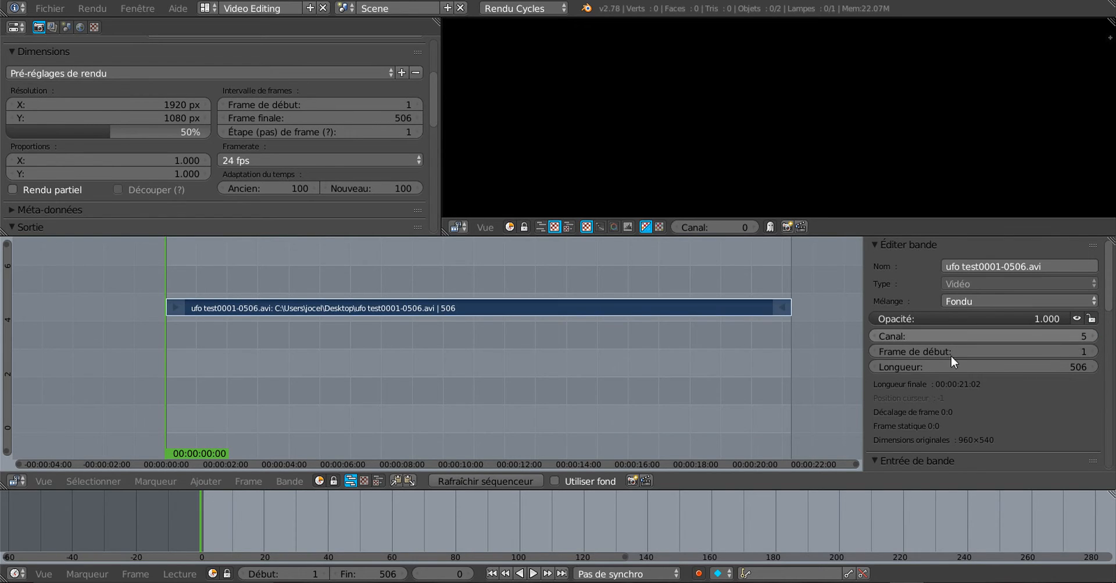
click(874, 336)
click(874, 337)
click(875, 336)
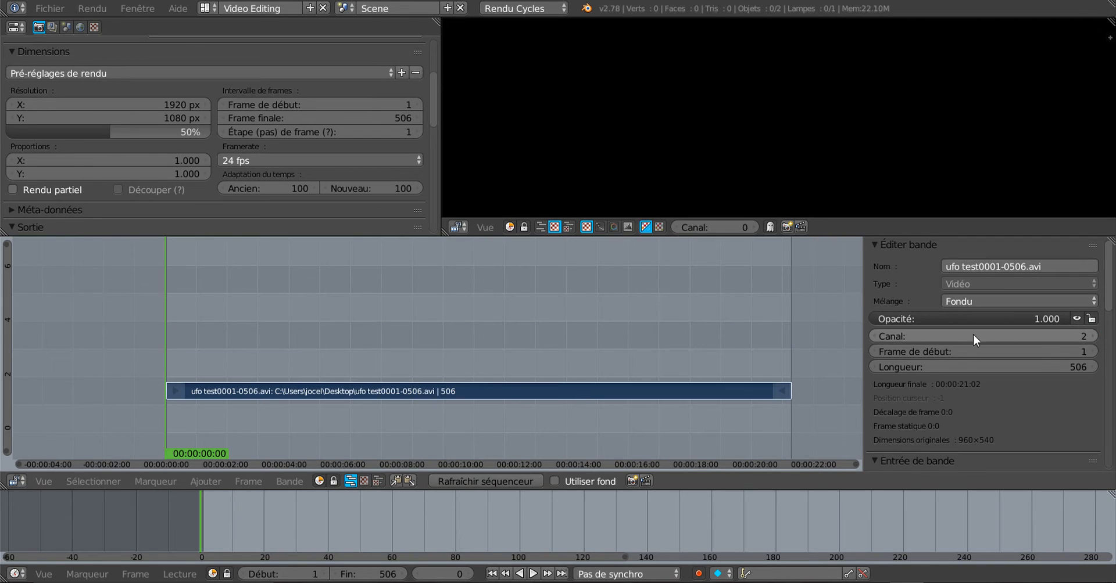
Step: Try the video strip on channels 3 and 4, then return it to channel 2
click(1093, 335)
click(1094, 336)
click(875, 337)
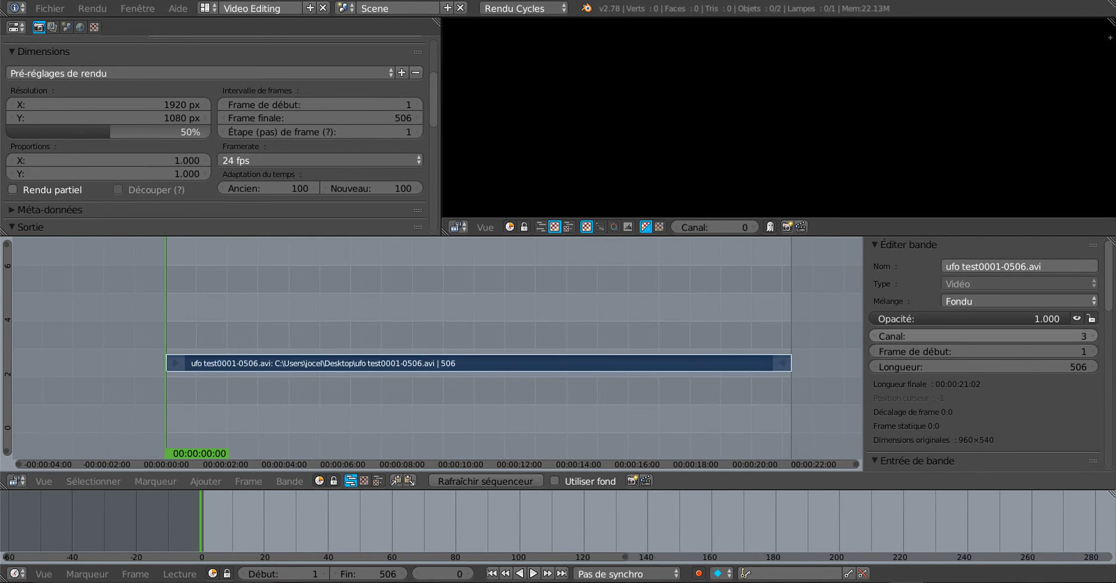
click(874, 336)
click(1094, 336)
click(1093, 336)
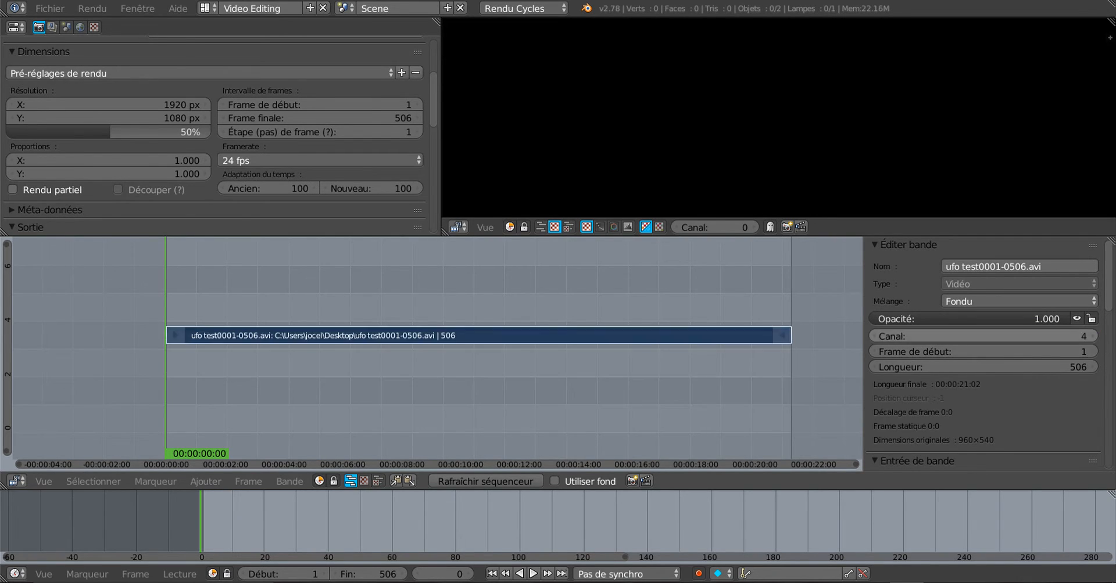
click(872, 336)
click(872, 336)
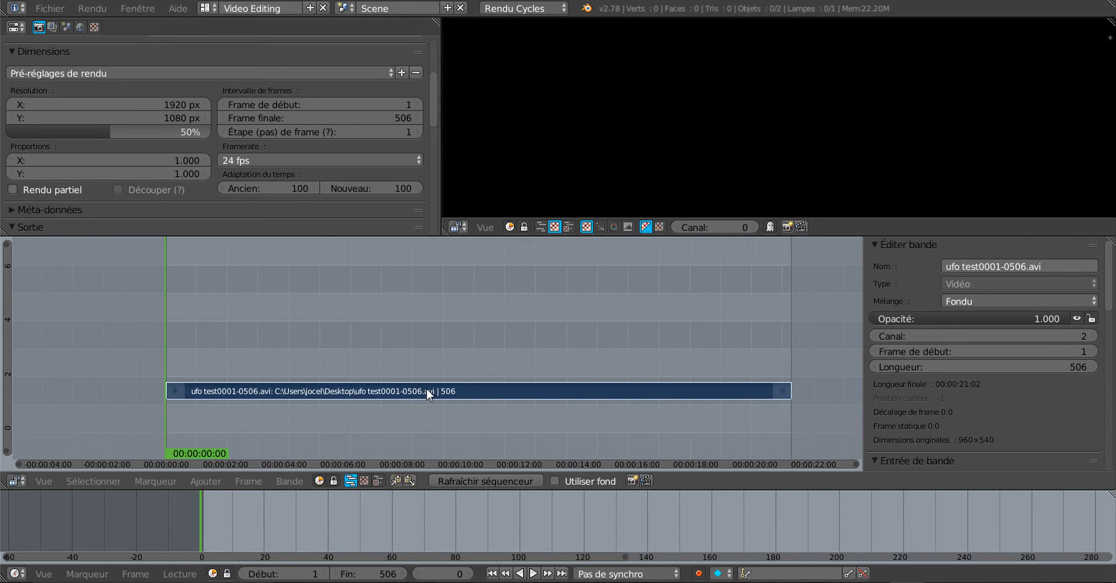
Step: Try start frames -1 and 2 for the video strip, then set its start frame to 0, keeping it on channel 2
click(872, 350)
click(872, 352)
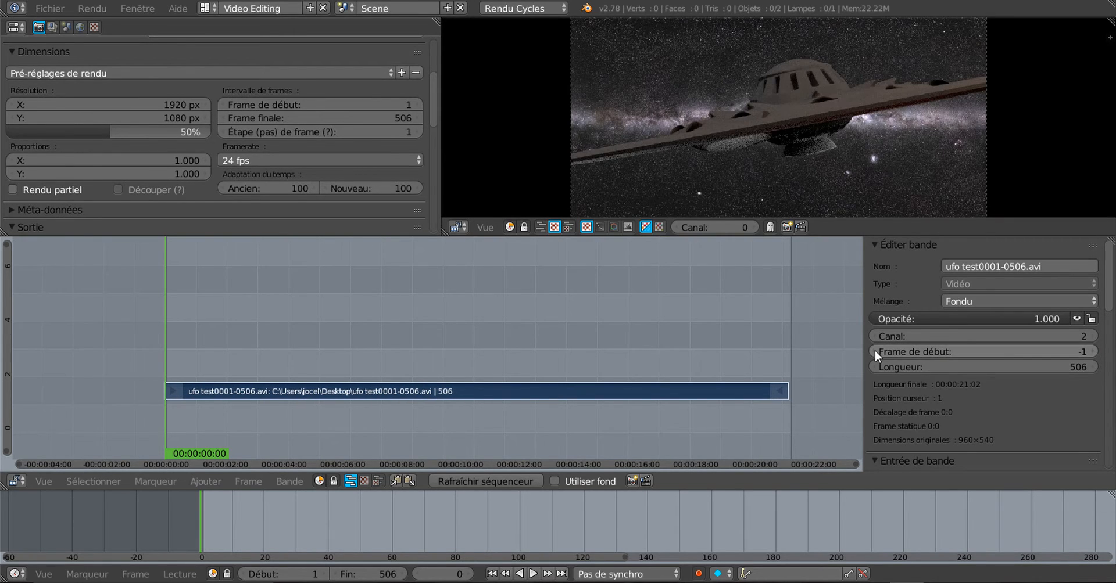
click(1093, 352)
click(1093, 352)
click(1093, 352)
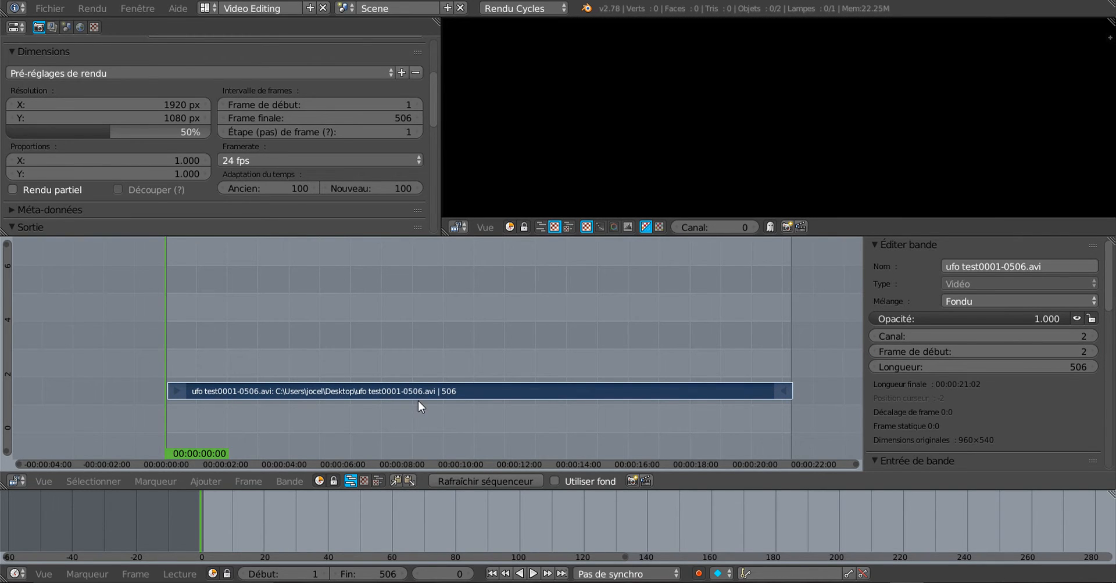
click(874, 352)
click(874, 352)
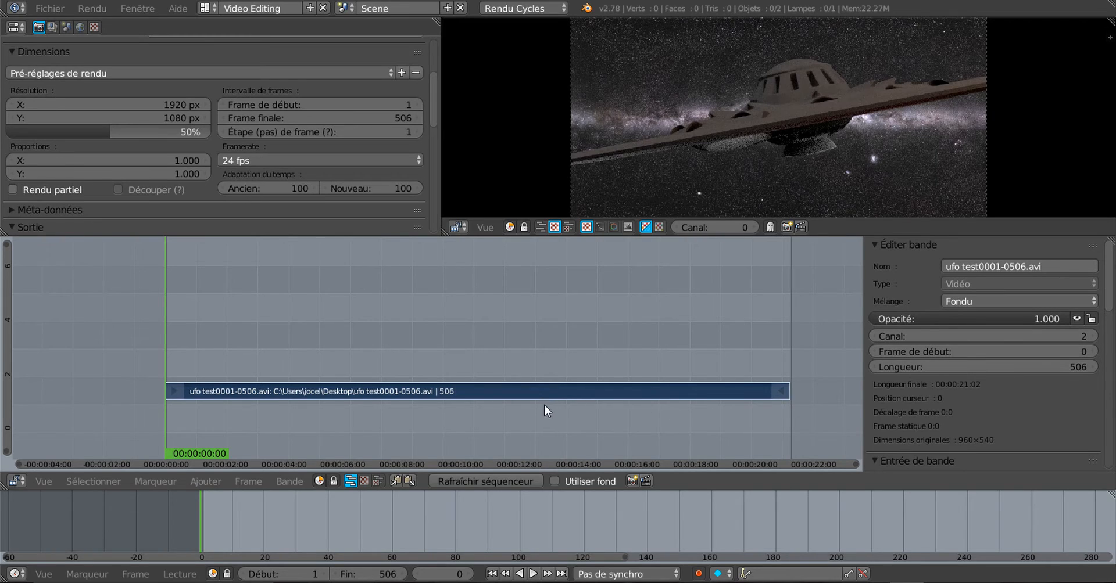
click(1091, 335)
click(876, 340)
Step: Move the video strip up to channel 4 with its start at frame 10, then shift it back to frame 5
key(g)
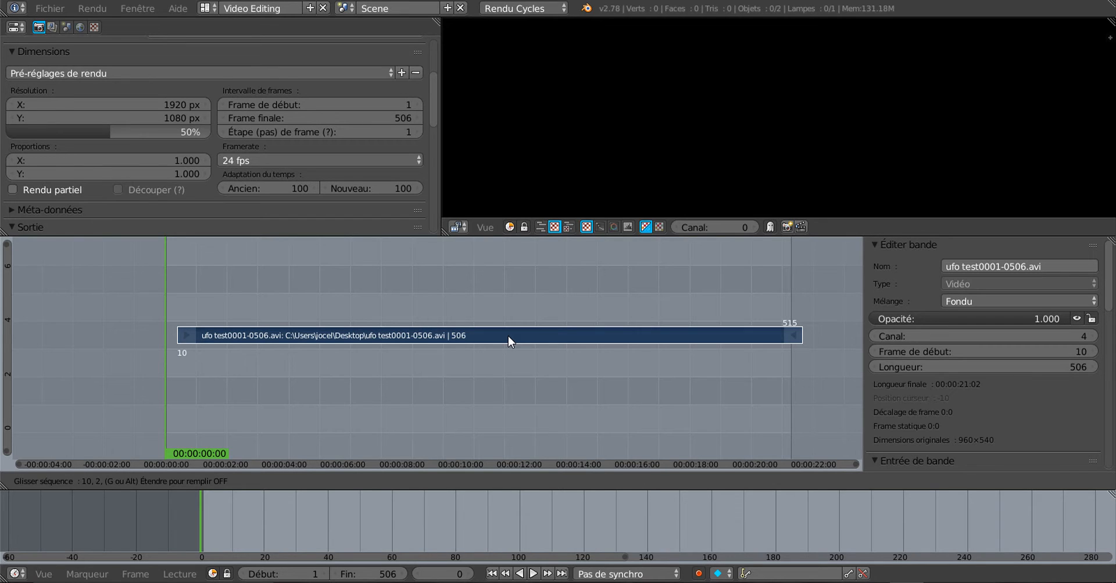
click(508, 335)
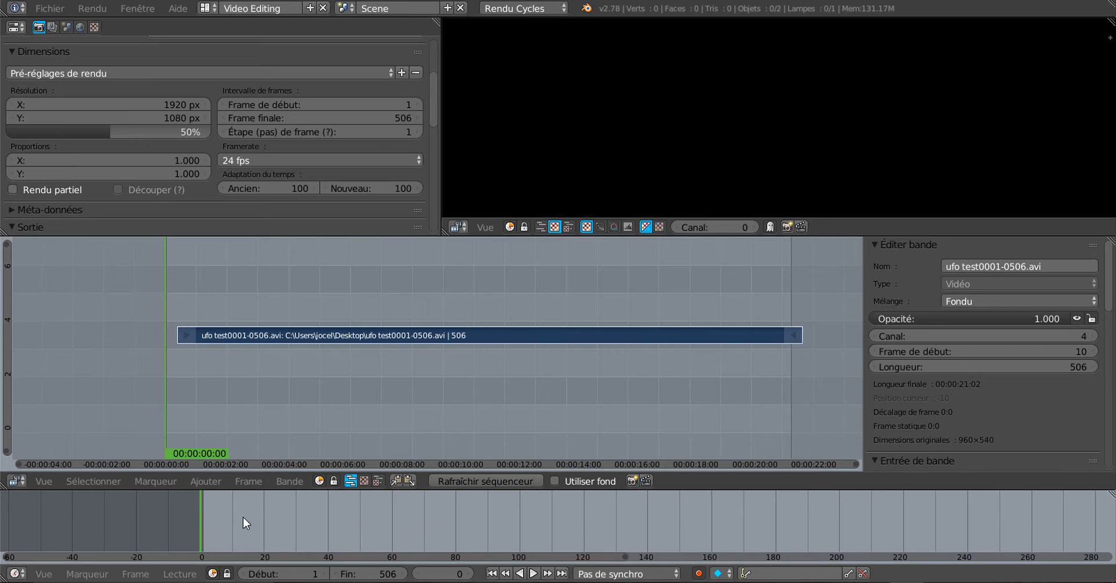
key(g)
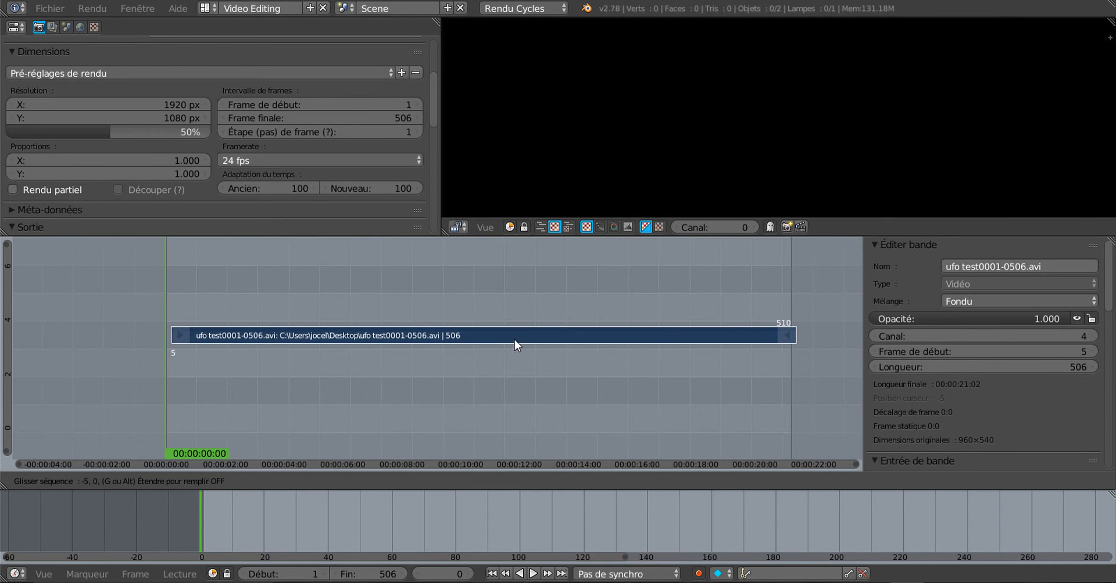
click(514, 340)
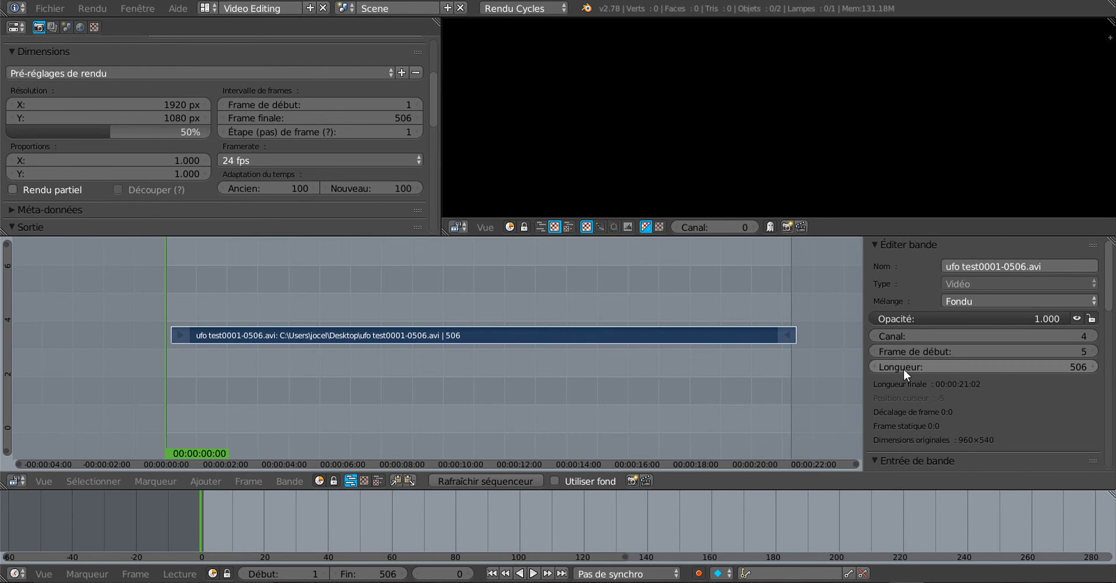
Step: Set the video strip's start frame to 0 in its strip properties
click(874, 351)
click(874, 351)
click(874, 351)
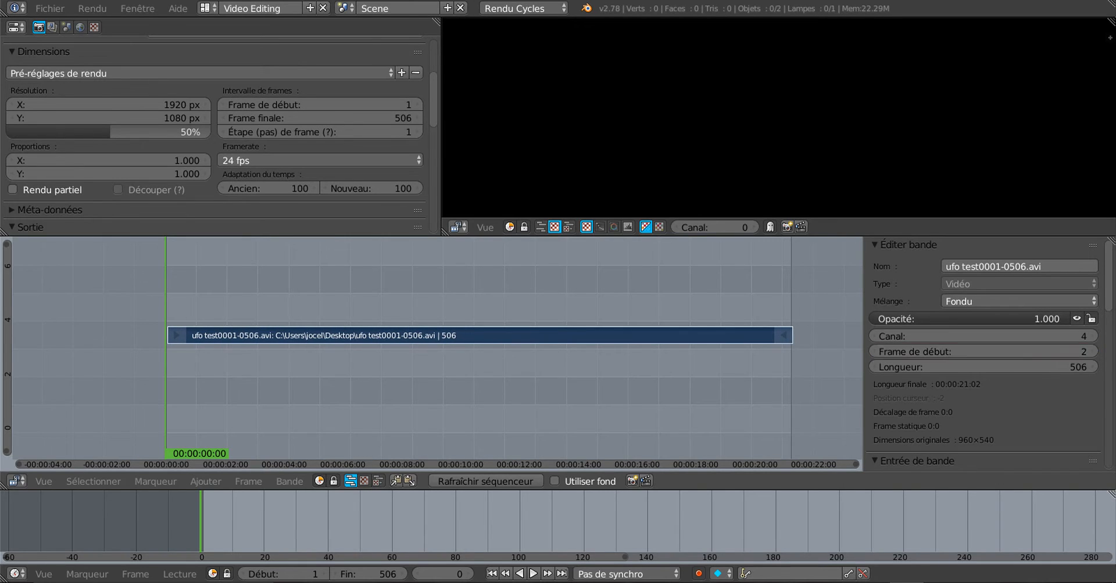
click(874, 351)
click(874, 351)
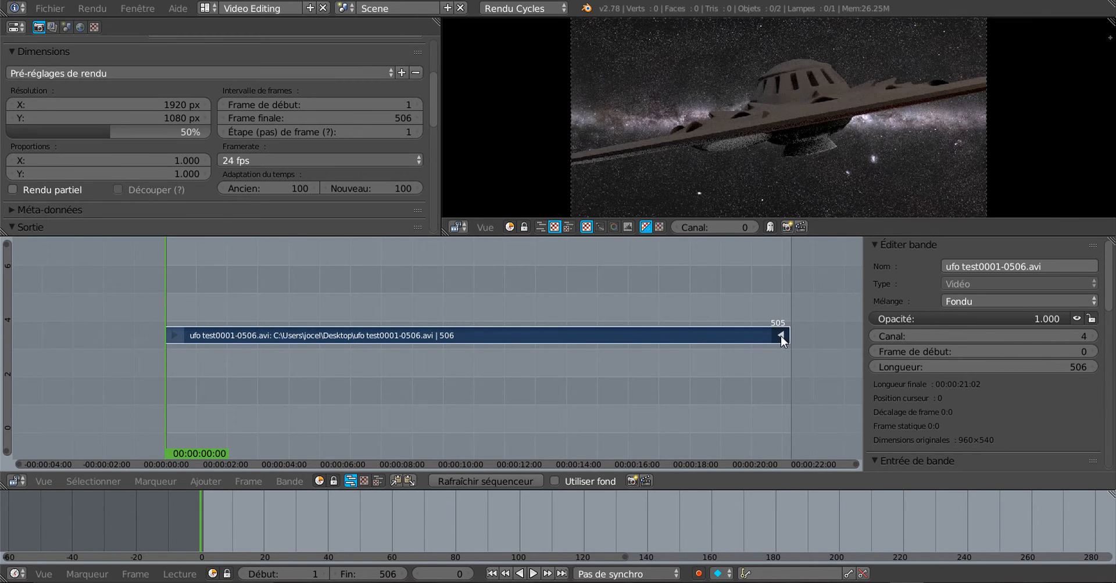
Step: Trim the strip's end to a length of 175 and then 85 frames, and test playback, leaving the playhead at frame 25
mouse_move(779, 336)
mouse_down()
mouse_move(500, 338)
mouse_move(689, 324)
mouse_move(542, 336)
mouse_move(779, 334)
mouse_up()
drag(780, 334, 371, 371)
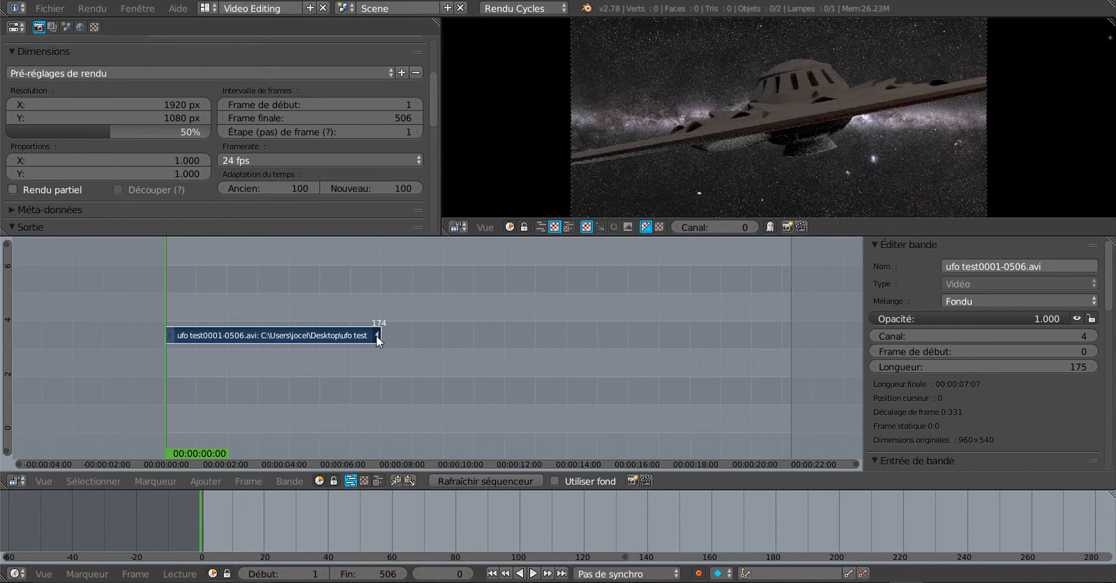
right_drag(376, 335, 265, 356)
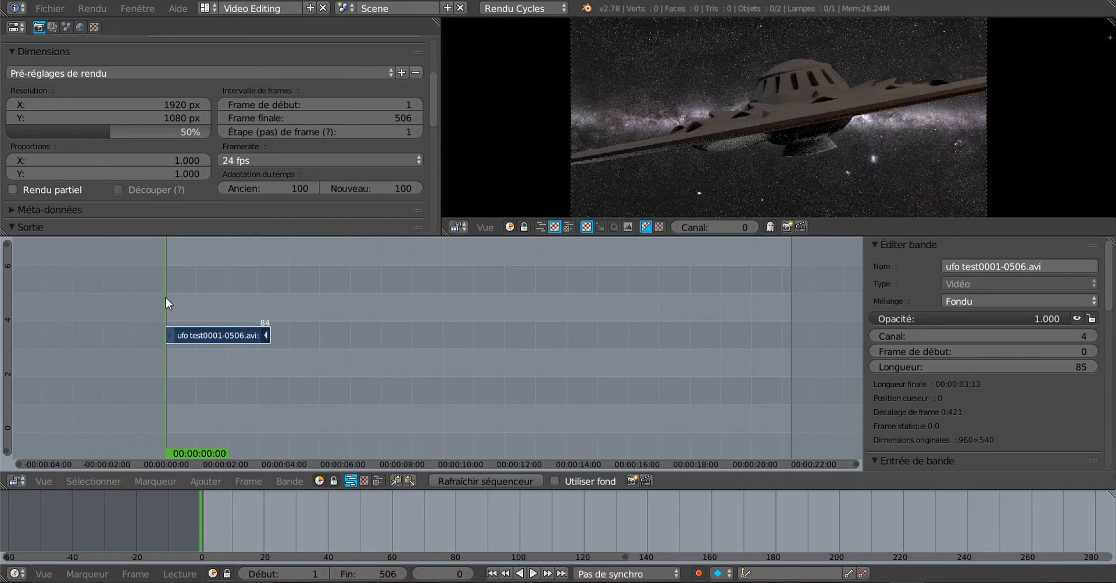
key(alt+a)
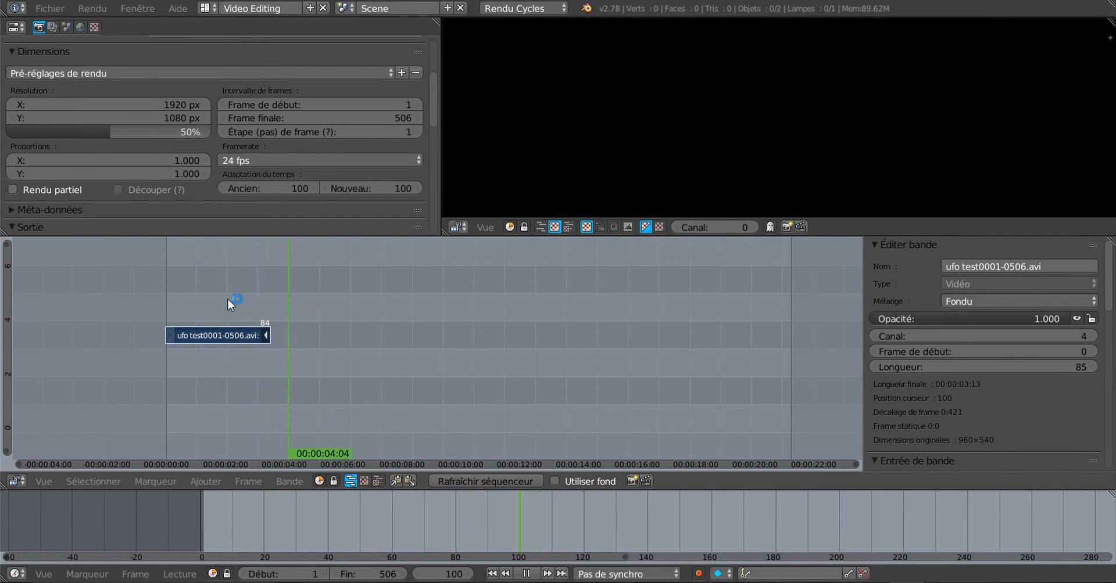
click(196, 300)
key(alt+a)
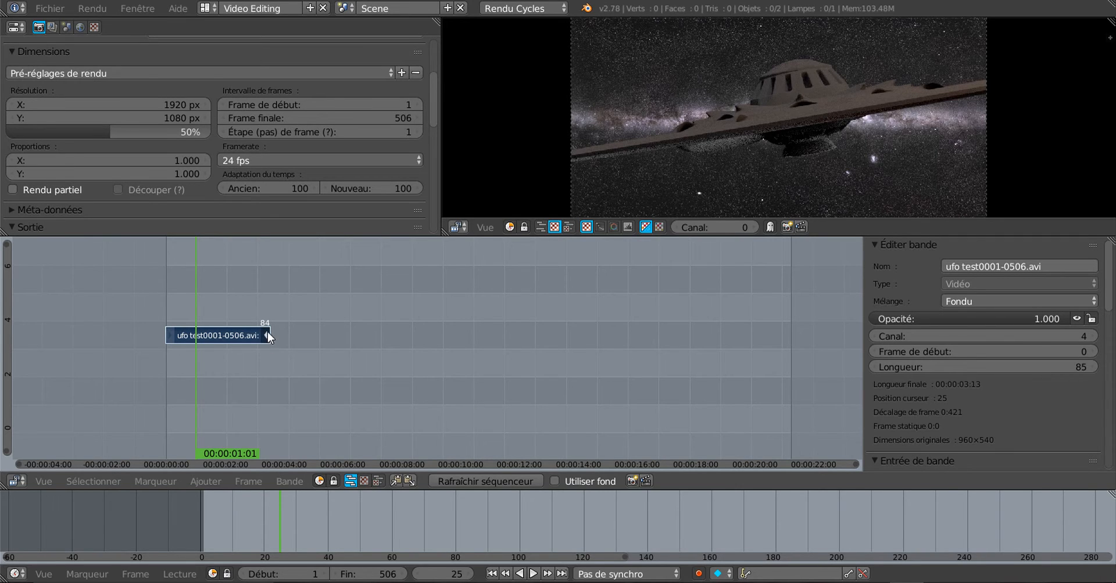
Step: Extend the strip's end back to its full 506 frames and move the strip to channel 2, starting at frame 2
right_drag(266, 336, 785, 344)
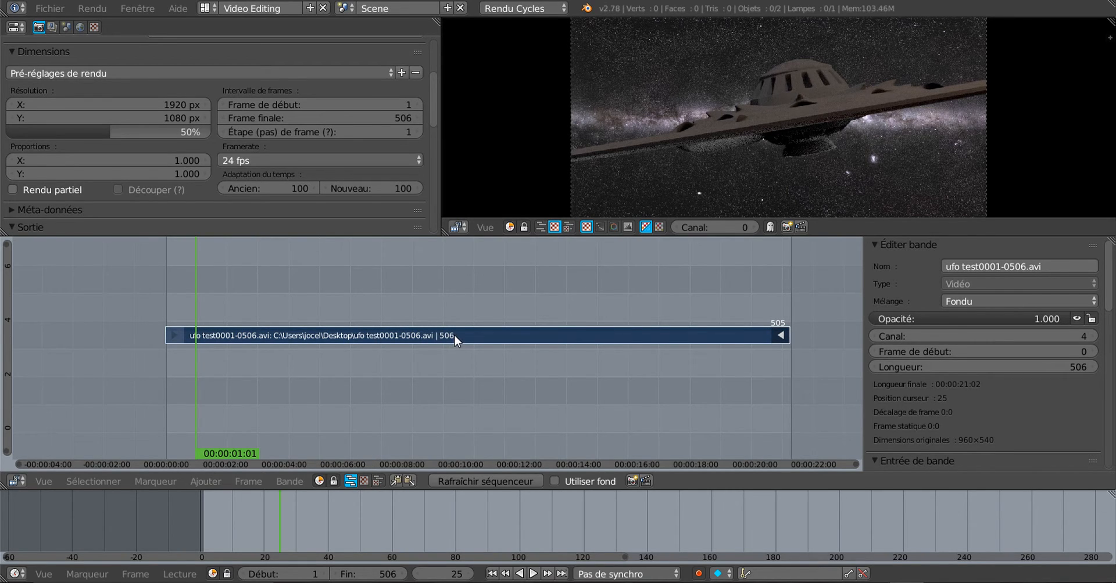
right_drag(455, 335, 457, 399)
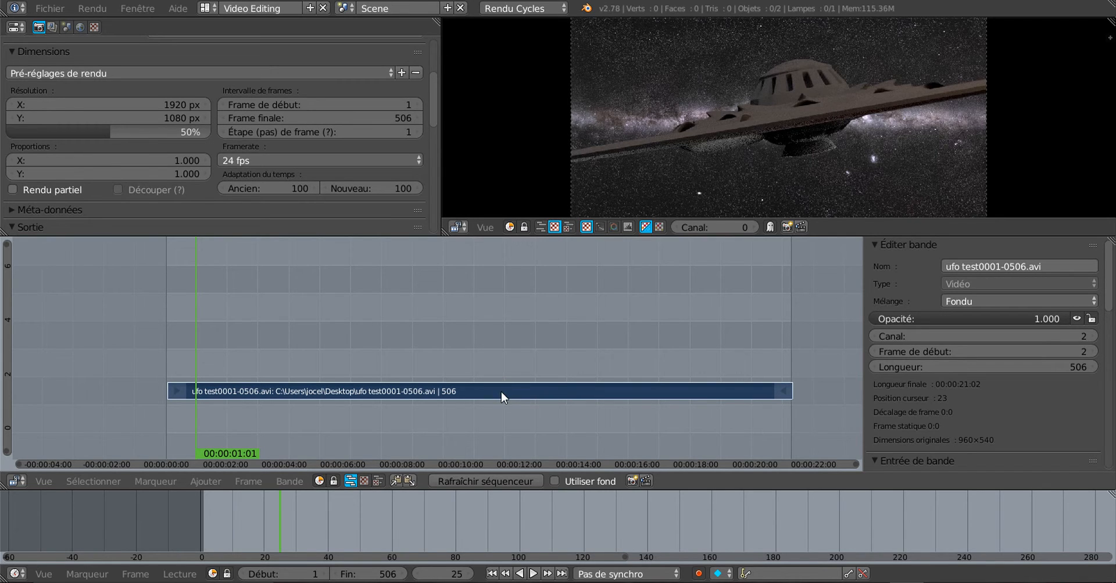
Step: Duplicate the strip onto channel 5 and trim both ends of the copy to a 70-frame segment spanning frames 169 to 238
key(shift+d)
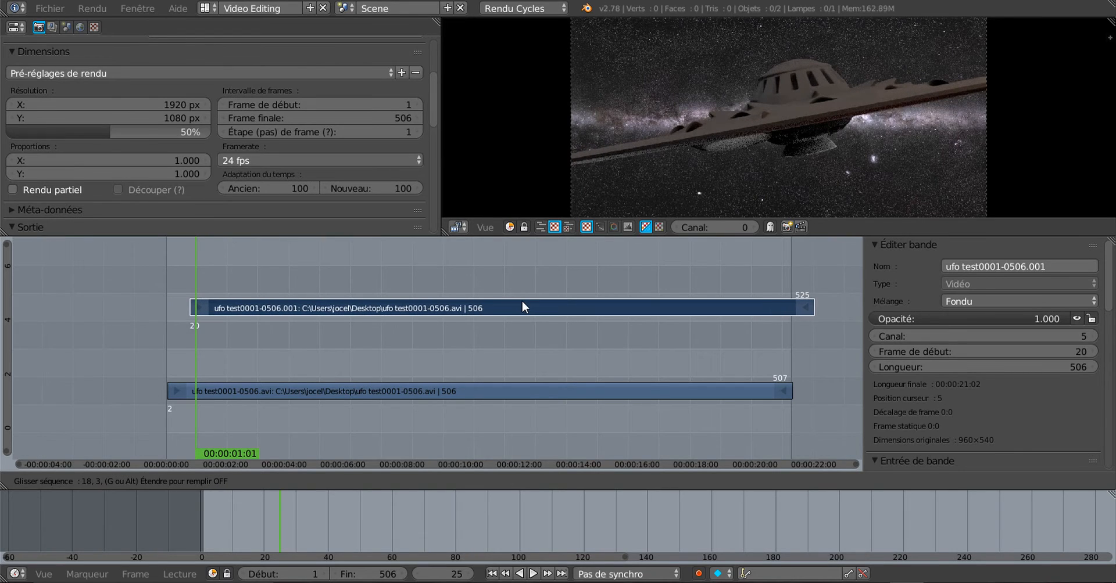
click(520, 303)
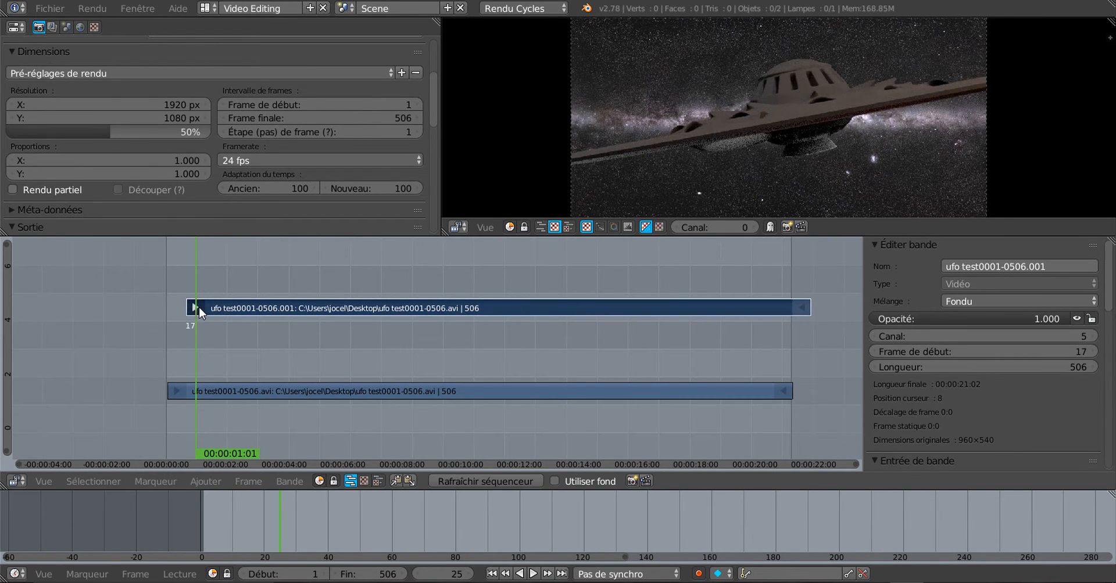
right_drag(199, 307, 383, 297)
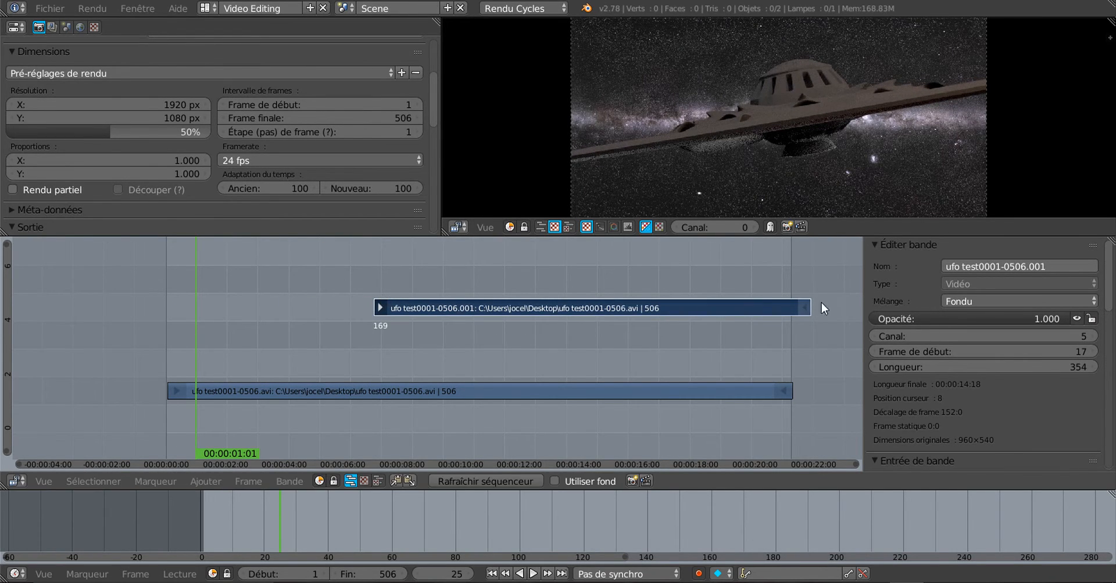
right_drag(808, 307, 378, 307)
Step: Preview the trimmed copy, slide it earlier on channel 5 to a start frame of -119, and play it back there
key(alt+a)
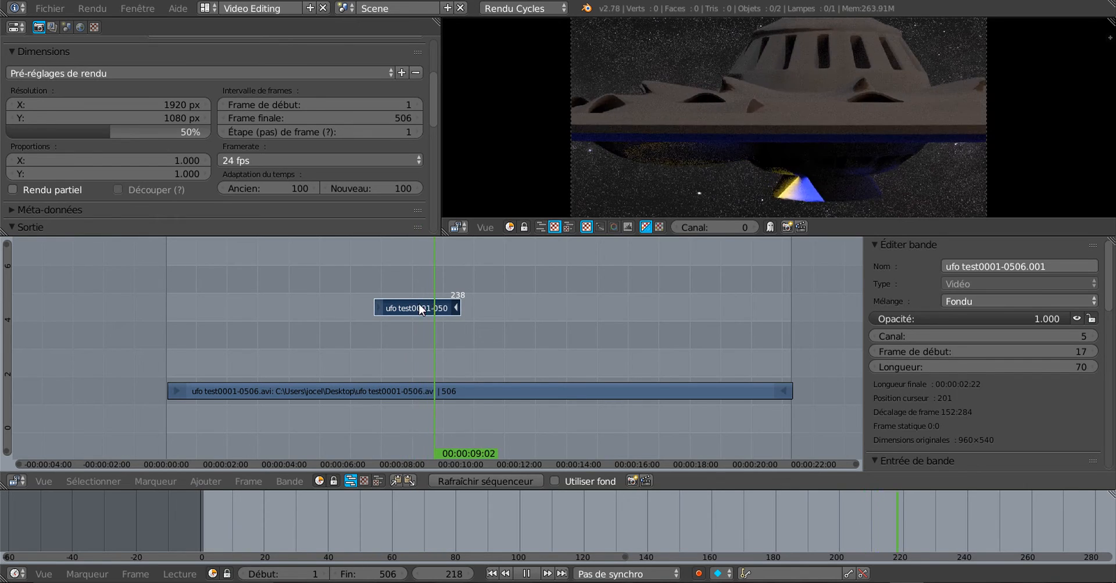
key(alt+a)
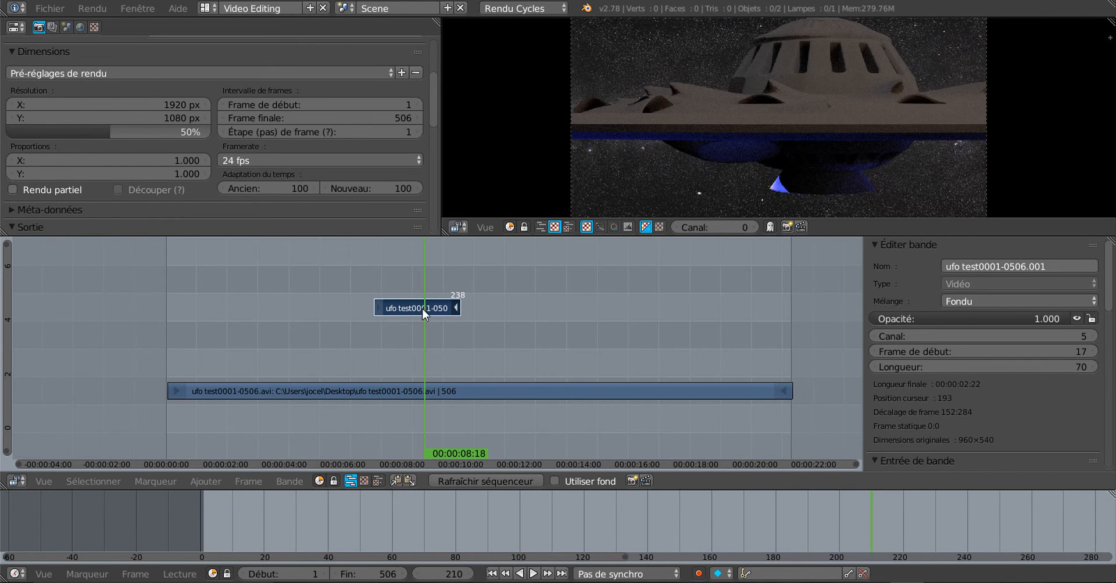
right_drag(421, 308, 242, 319)
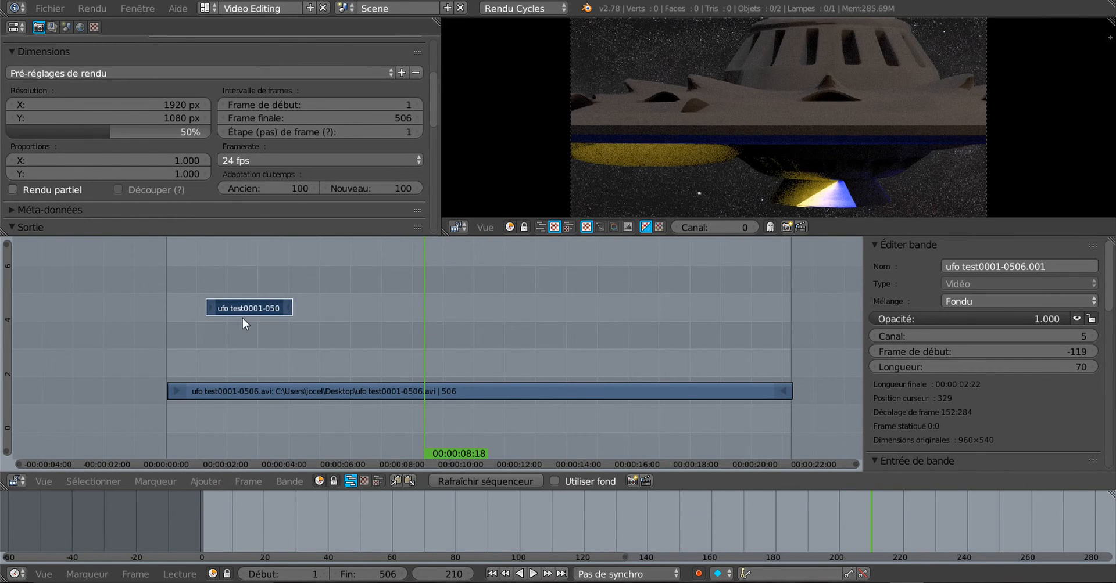
drag(343, 306, 179, 322)
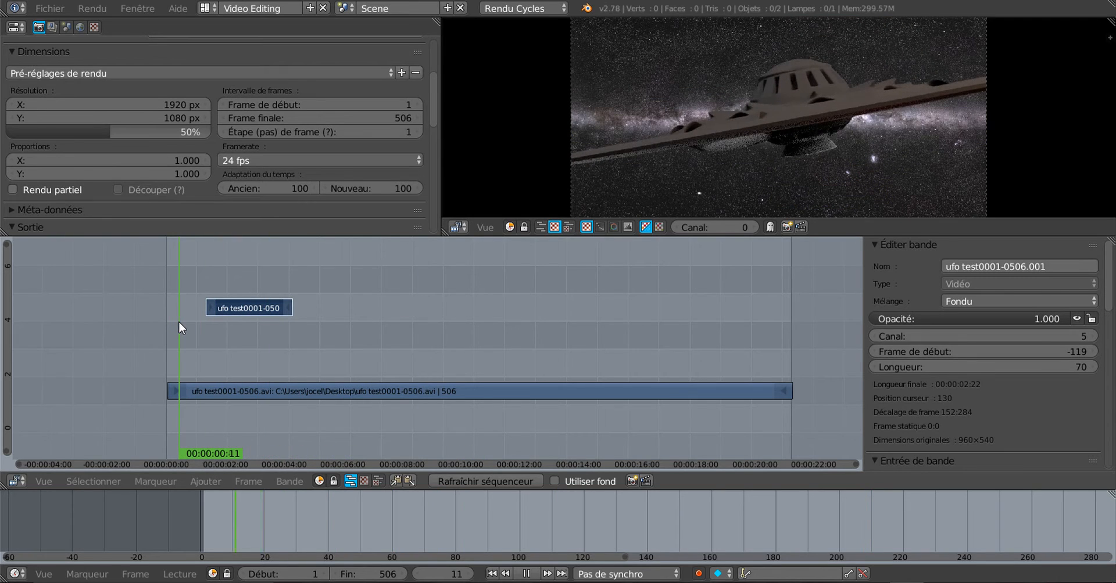
drag(203, 322, 179, 320)
Step: Retrim the channel 5 copy to frames 291 to 360, then move it earlier to start frame -351 and preview it
right_drag(290, 307, 607, 320)
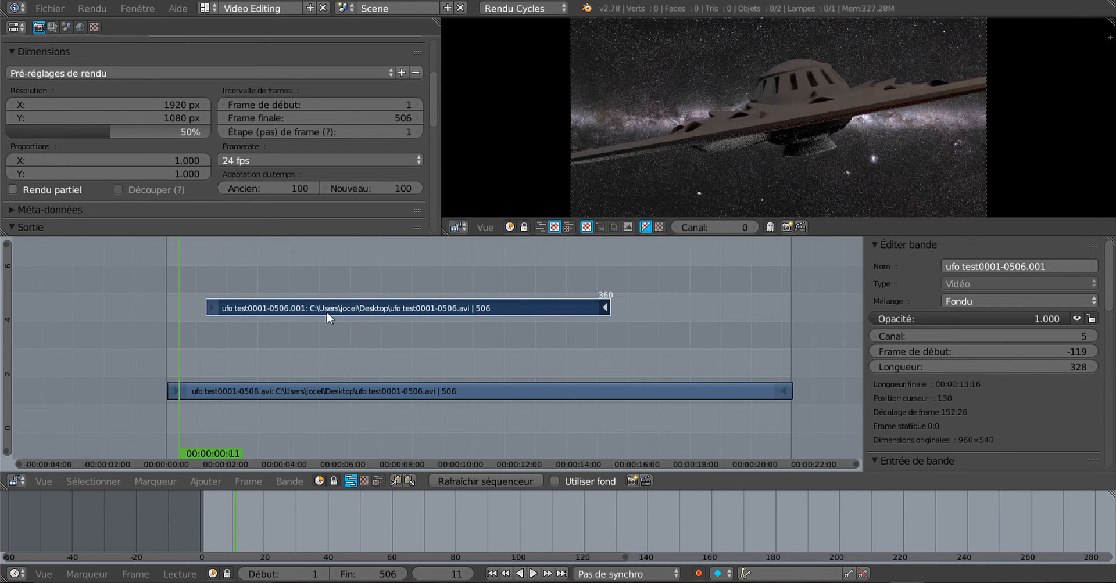
right_drag(207, 310, 526, 308)
mouse_move(570, 301)
mouse_down()
mouse_move(352, 305)
mouse_move(556, 308)
mouse_up()
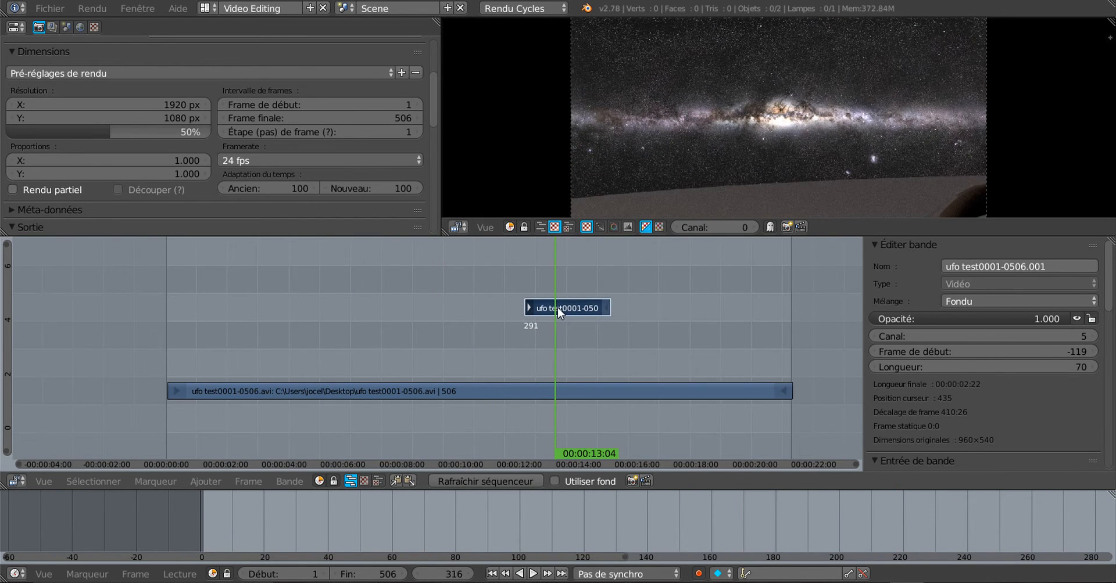
right_drag(556, 308, 271, 310)
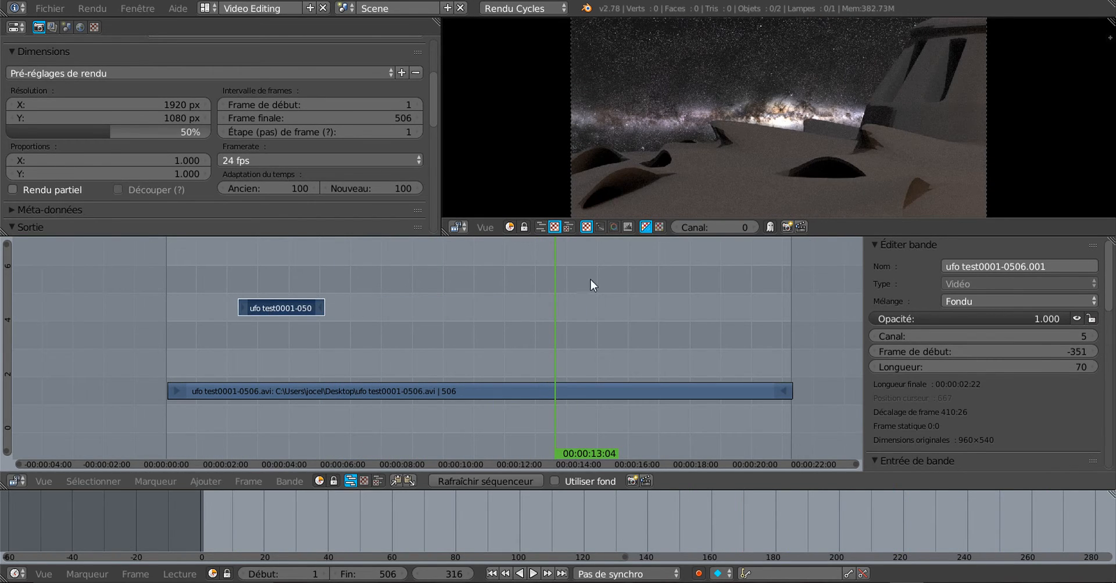
drag(554, 291, 226, 325)
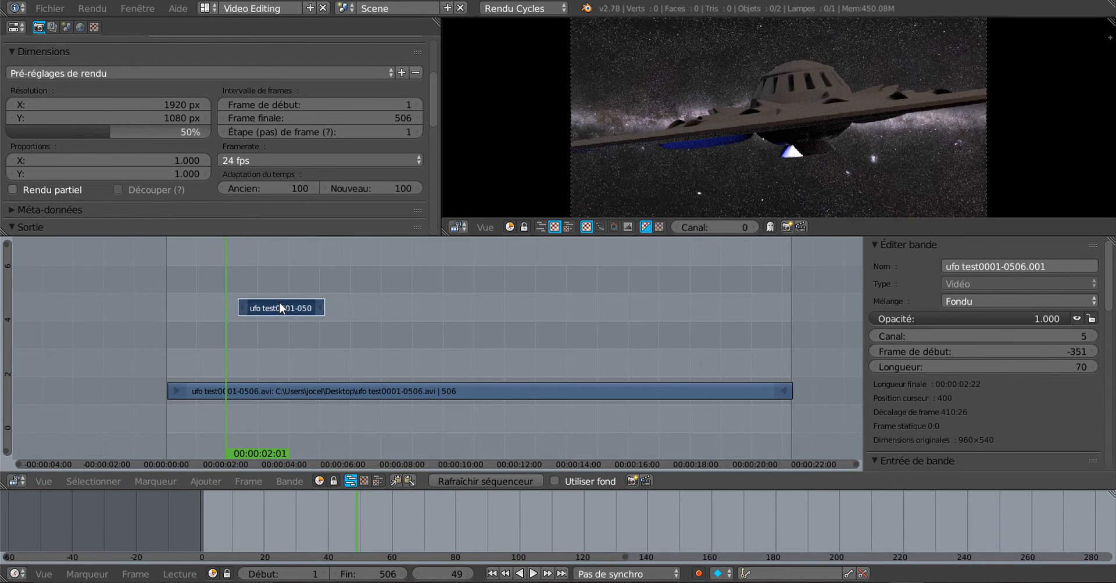
Step: Duplicate the short strip onto channel 6 at start frame -171 and preview the sequence by playing and scrubbing
key(shift+d)
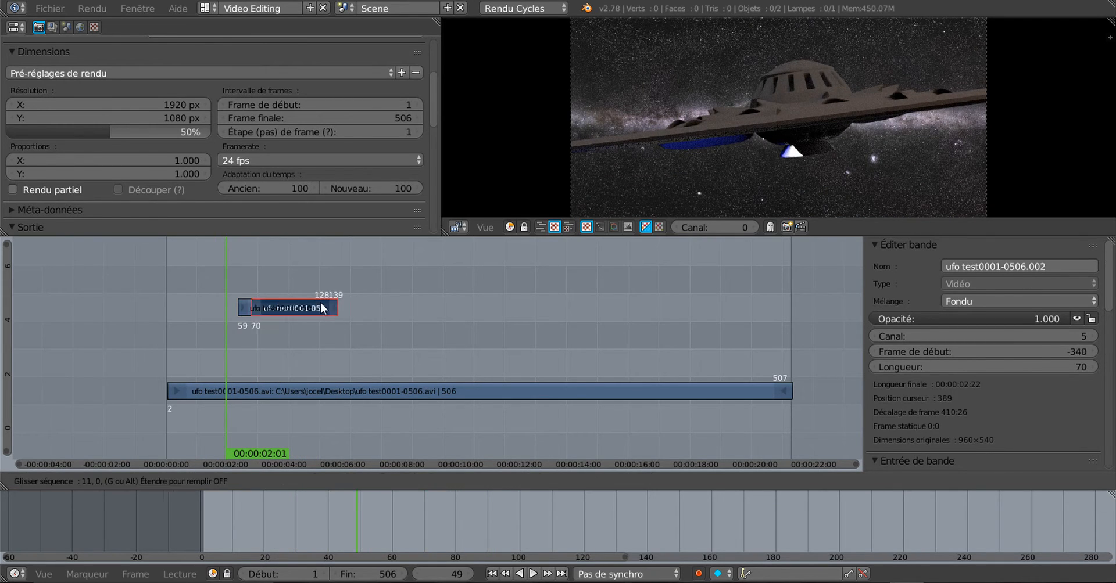
click(491, 277)
key(alt+a)
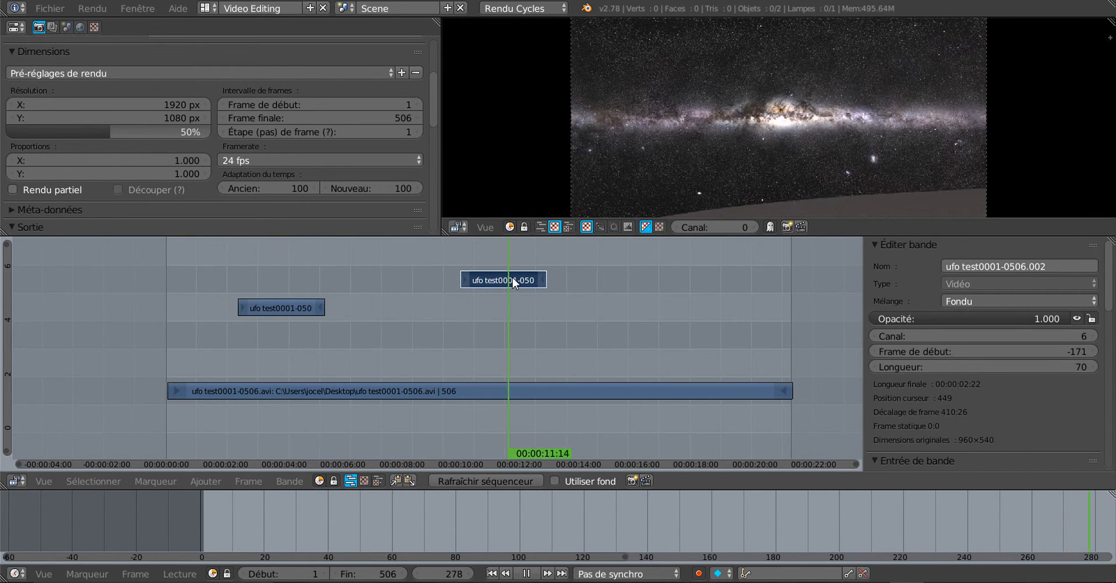
click(258, 293)
drag(246, 294, 233, 297)
key(alt+a)
Step: Delete both short copies of the video strip, on channels 6 and 5, leaving the full-length original
key(x)
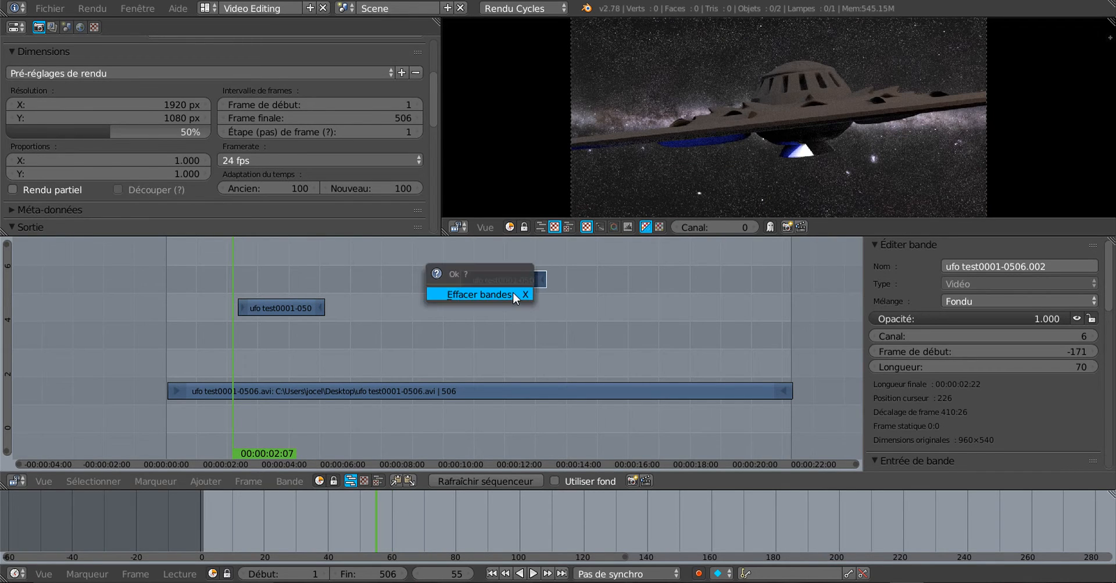
click(513, 292)
click(299, 303)
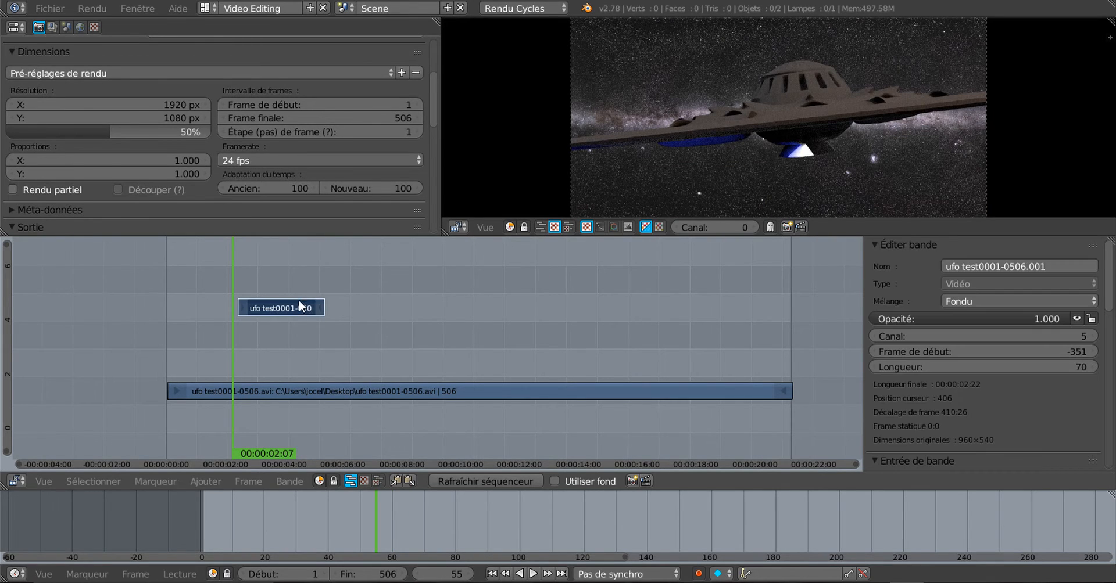
key(x)
click(393, 324)
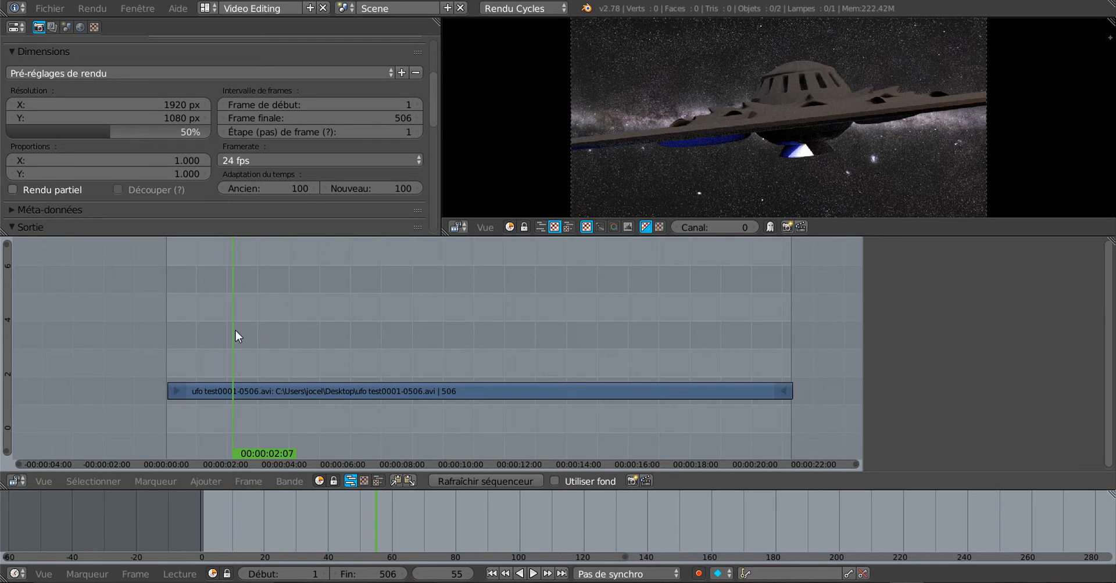
Step: Preview the beginning of the sequence and select the original strip on channel 2, with the playhead at frame 0
key(shift+alt+a)
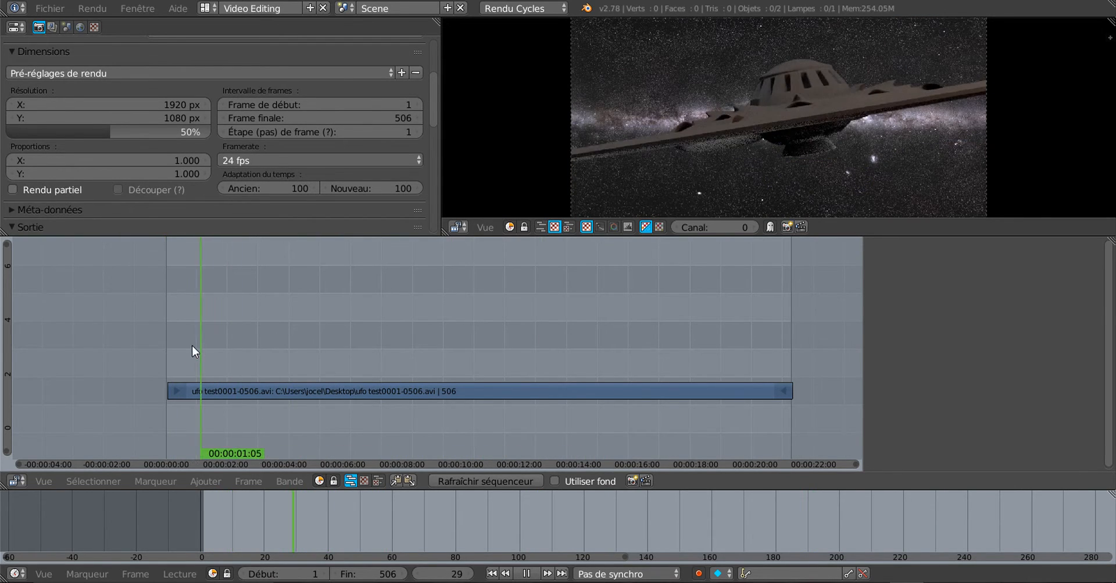
drag(192, 346, 167, 351)
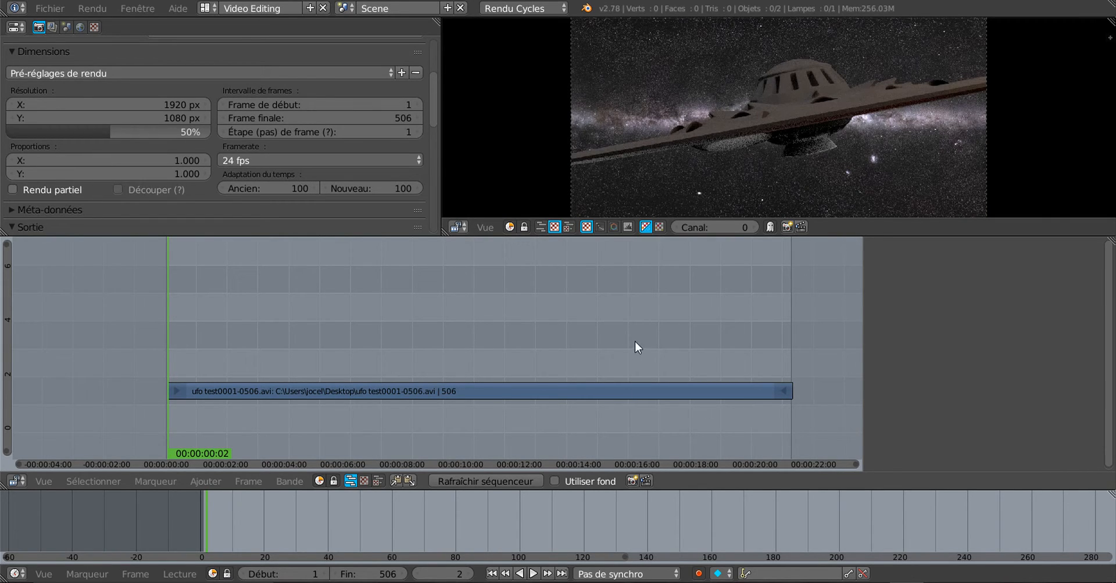
right_click(629, 392)
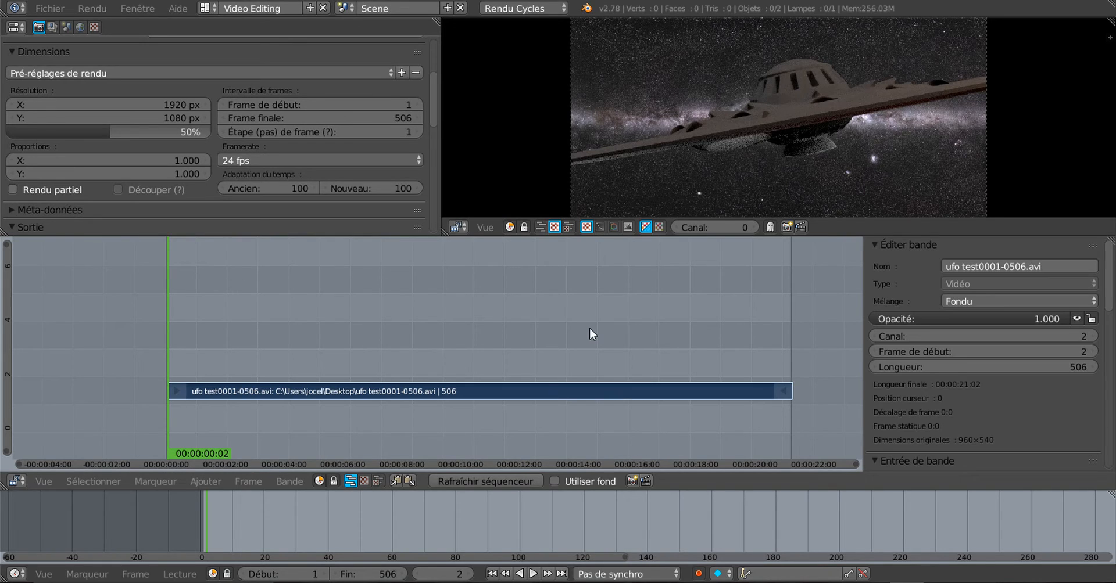
key(Left)
key(Left)
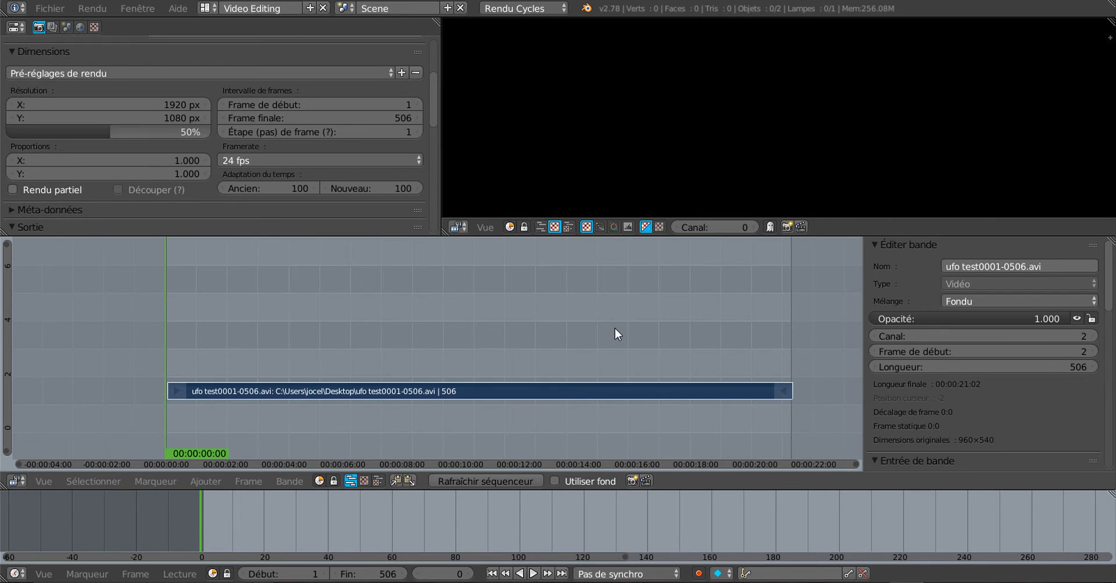
Step: Scrub into the original strip and step frame by frame to place the playhead at frame 200
click(615, 334)
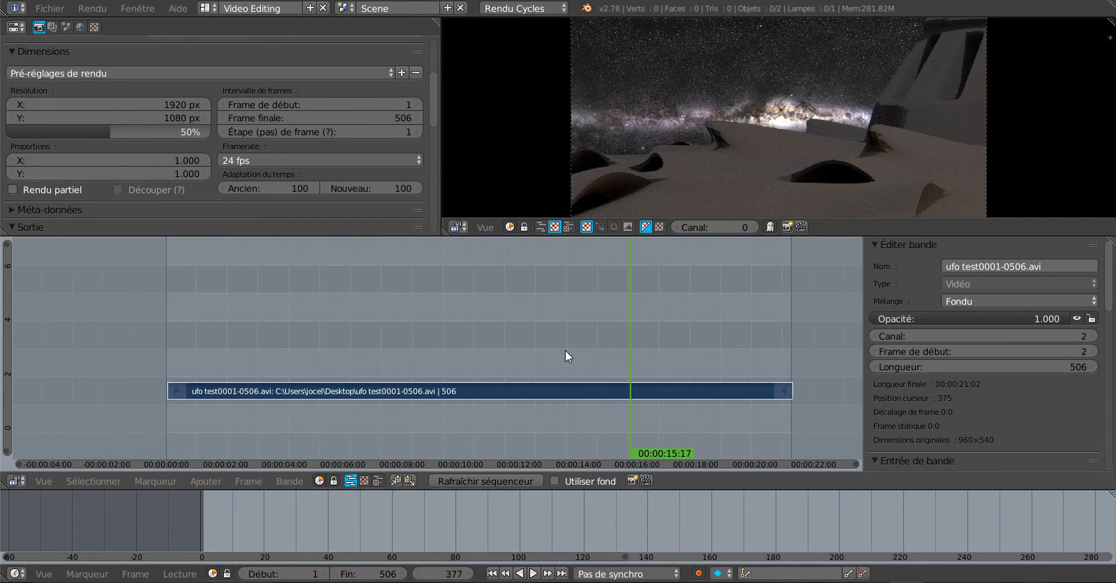
key(Left)
key(Left)
key(Left)
key(Left)
key(Left)
key(Left)
key(Left)
key(Left)
key(Left)
key(Left)
key(Left)
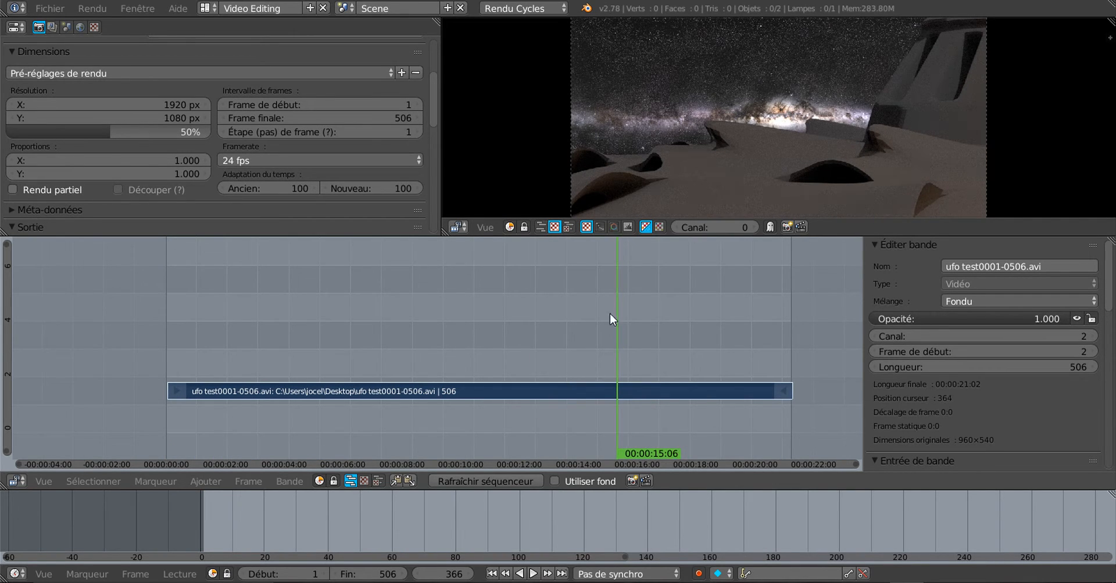
key(Left)
key(Left)
key(Left)
key(Left)
key(Left)
key(Left)
key(Left)
key(Left)
key(Left)
key(Left)
key(Left)
key(Left)
key(Left)
key(Left)
key(Left)
key(Left)
key(Left)
key(Left)
key(Left)
key(Left)
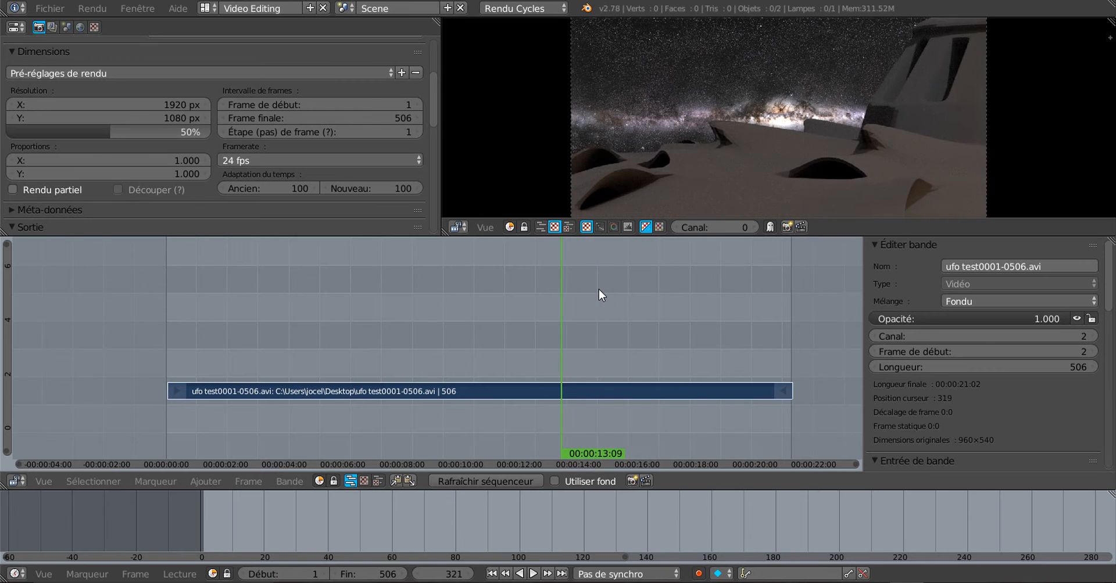
key(Left)
key(Left)
key(Left)
key(Left)
key(Left)
key(Left)
key(Left)
key(Left)
key(Left)
key(Left)
key(Left)
key(Left)
key(Left)
key(Left)
key(Left)
key(Left)
key(Left)
key(Left)
key(Left)
key(Left)
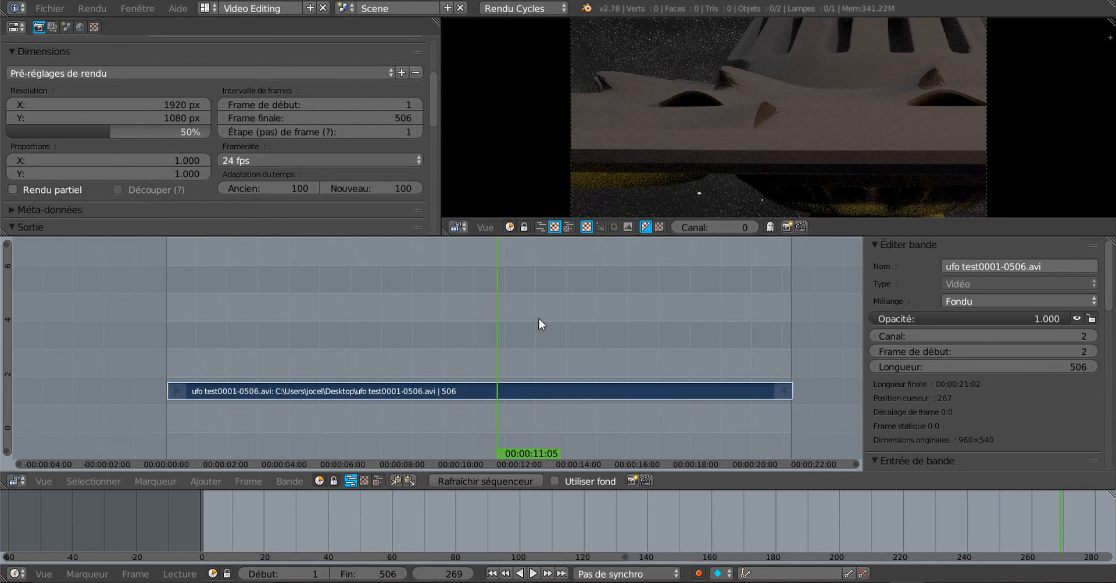
key(Left)
key(Left)
key(Left)
key(Left)
key(Left)
key(Left)
key(Left)
key(Left)
key(Left)
key(Left)
key(Left)
key(Left)
key(Left)
key(Left)
key(Left)
key(Left)
key(Left)
key(Left)
key(Left)
key(Left)
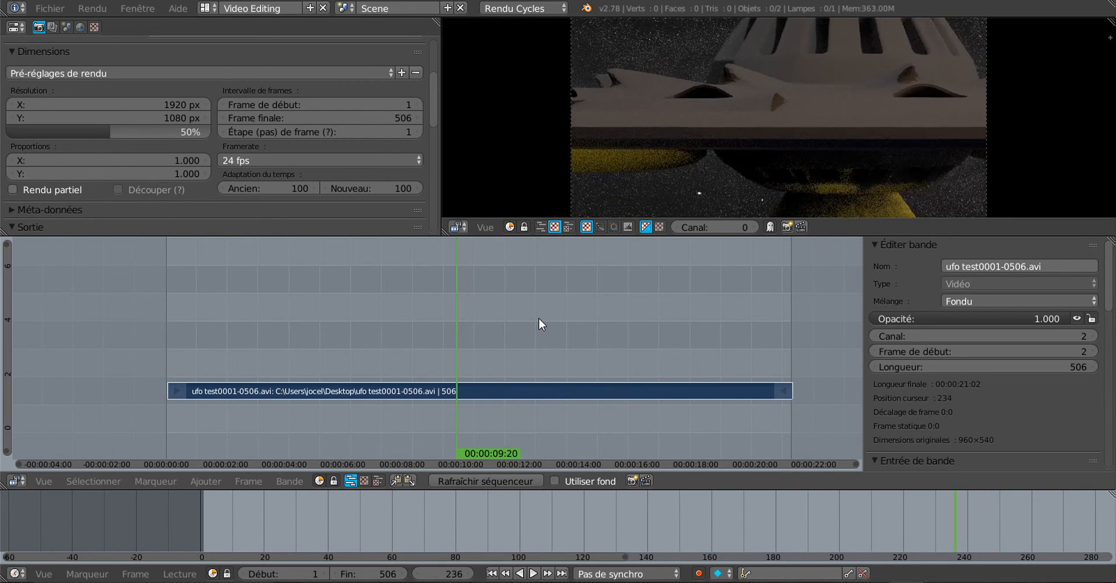
key(Left)
key(Left)
key(Left)
key(Left)
key(Left)
key(Left)
key(Left)
key(Left)
key(Left)
key(Left)
key(Left)
key(Left)
key(Left)
key(Left)
key(Left)
key(Left)
key(Left)
key(Left)
key(Left)
key(Left)
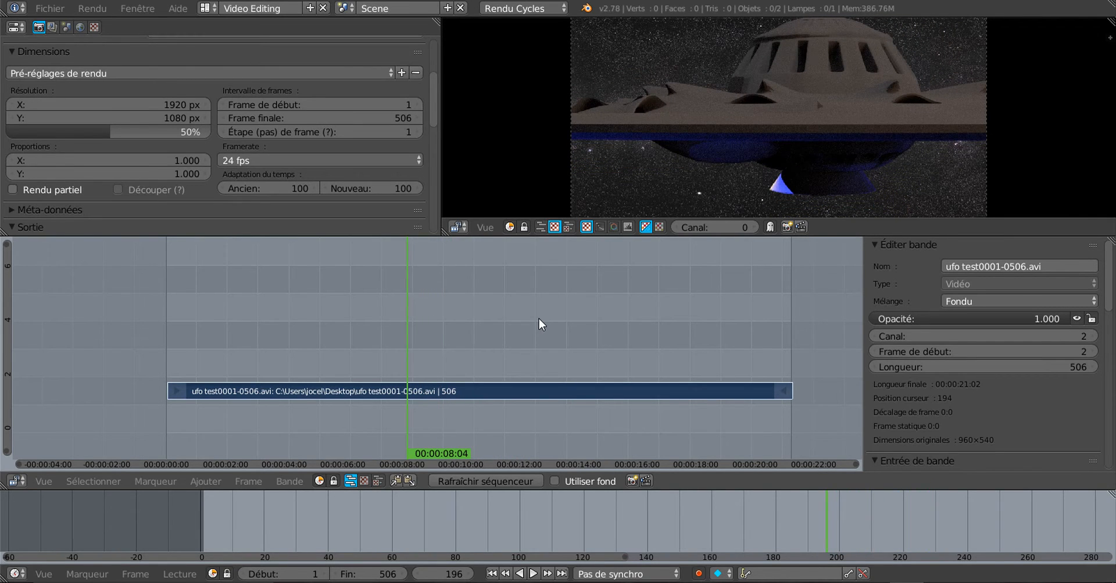
key(Right)
key(Right)
key(Right)
key(Right)
key(Right)
key(Right)
key(Right)
key(Right)
key(Right)
key(Right)
key(Right)
key(Right)
key(Right)
key(Right)
key(Right)
key(Right)
key(Right)
key(Right)
key(Right)
key(Right)
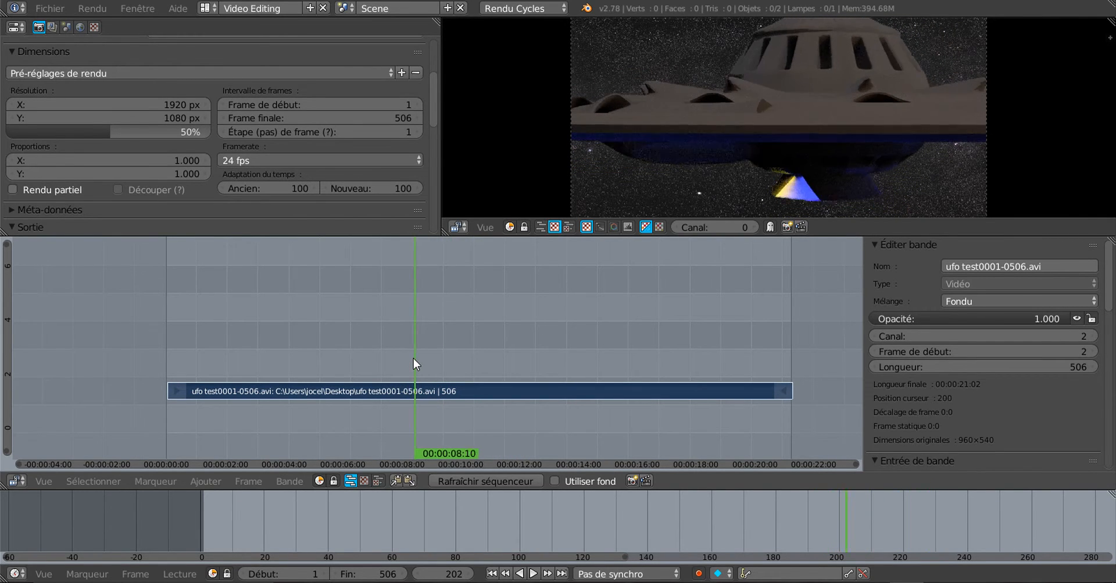
key(Down)
key(Left)
key(Left)
key(Left)
key(Left)
key(Left)
key(Left)
key(Left)
key(Left)
key(Left)
key(Left)
key(Left)
key(Left)
key(Left)
key(Left)
key(Left)
key(Left)
key(Left)
key(Left)
key(Left)
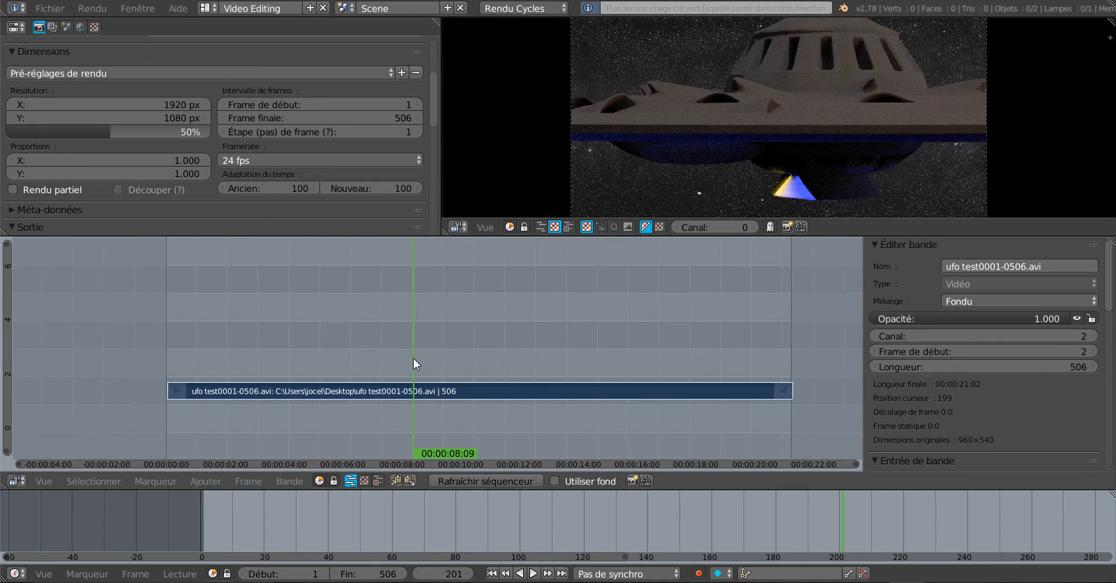
key(Left)
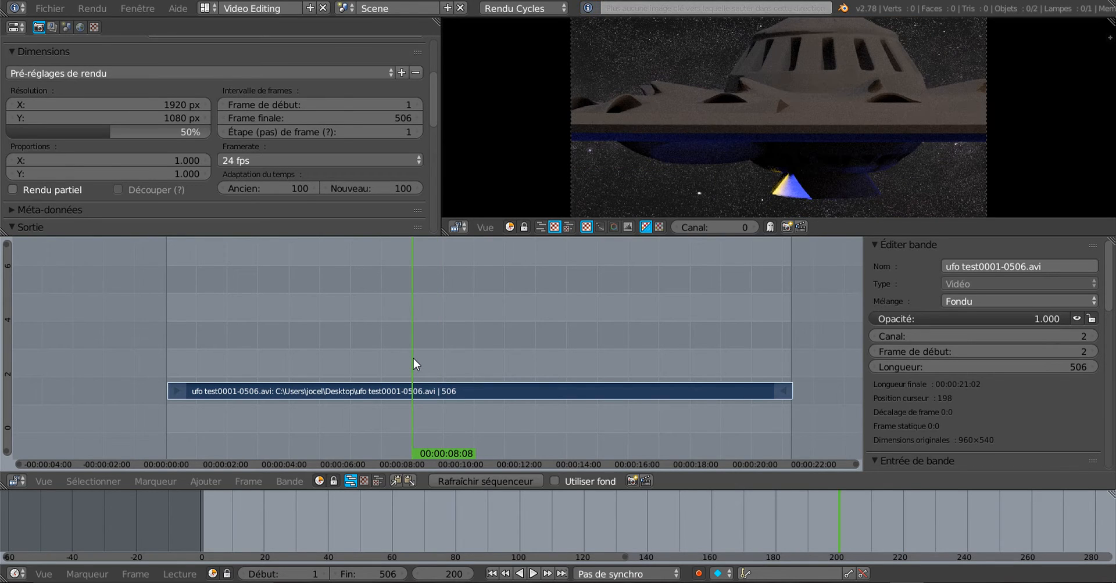
Step: Step the playhead back frame by frame through the original strip, from frame 200 to frame 178
key(Left)
key(Left)
key(Left)
key(Left)
key(Left)
key(Left)
key(Left)
key(Left)
key(Left)
key(Left)
key(Left)
key(Left)
key(Left)
key(Left)
key(Left)
key(Left)
key(Left)
key(Left)
key(Left)
key(Left)
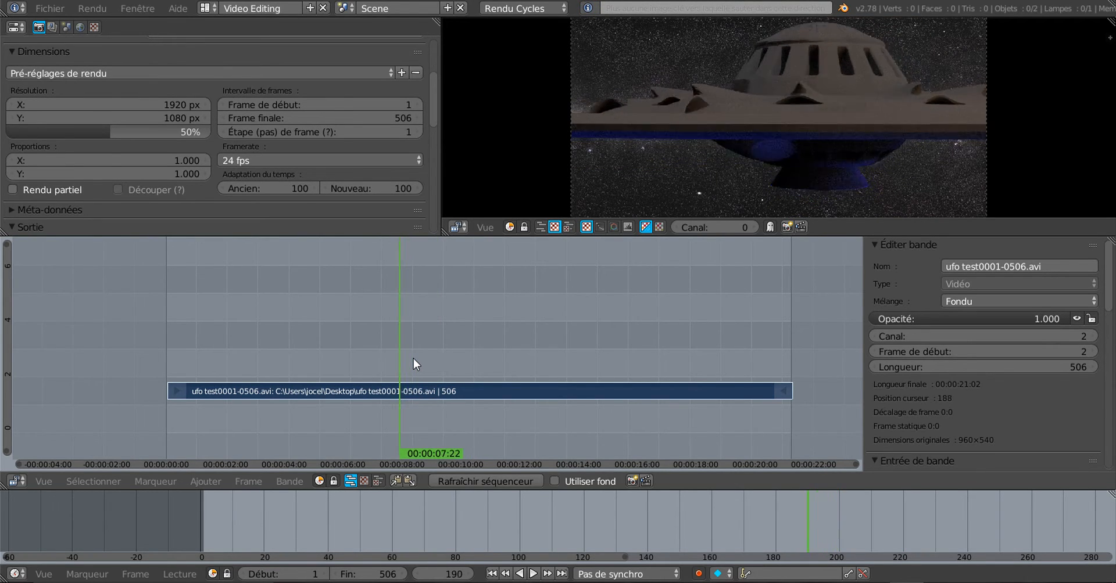
key(Left)
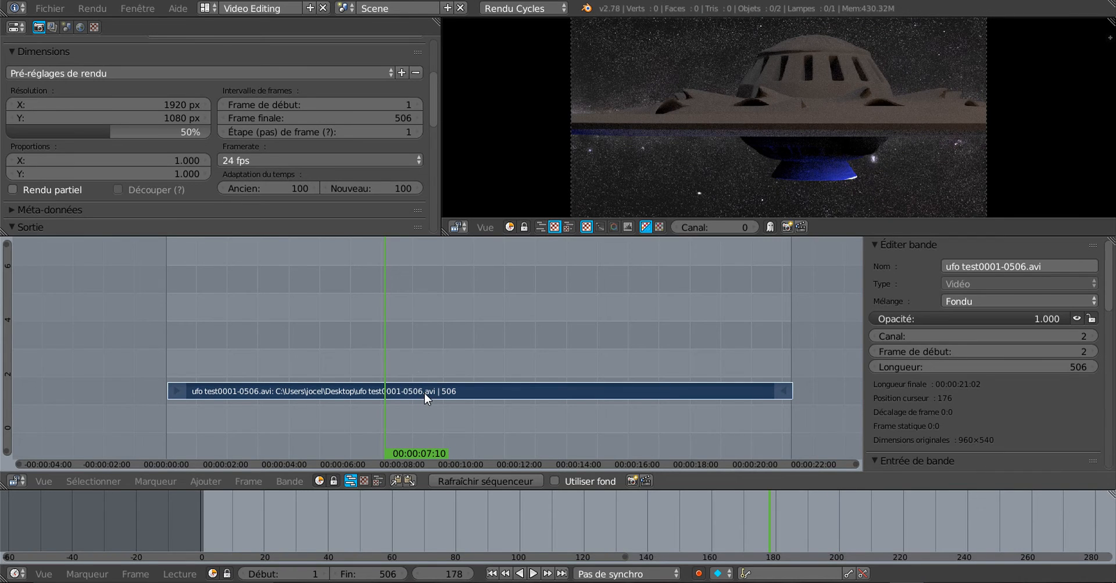
Step: Return the playhead to frame 1 and set the video strip's start frame to 1
key(shift+alt+a)
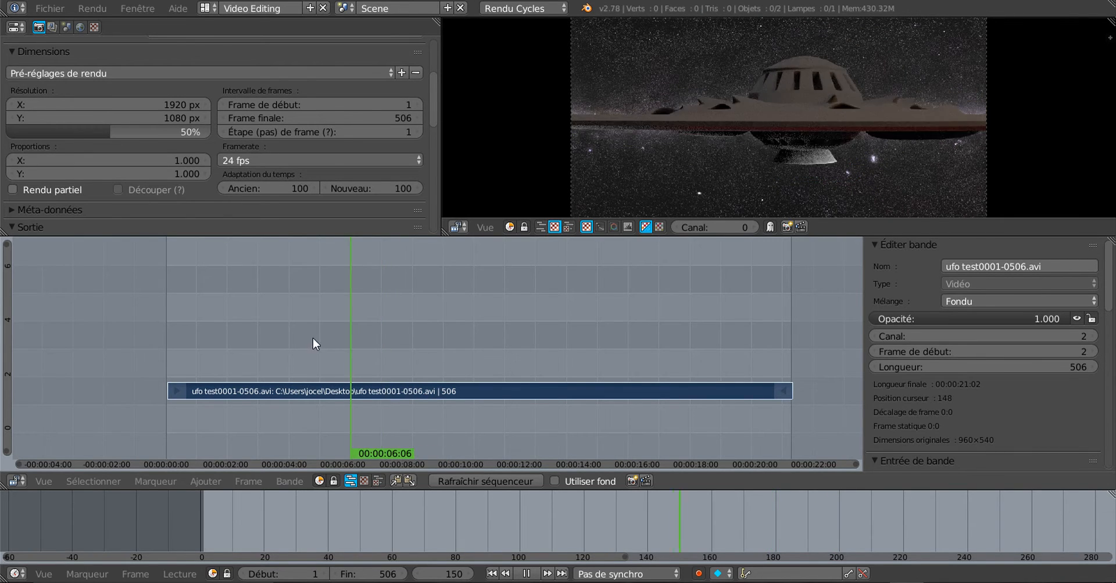
drag(265, 345, 167, 359)
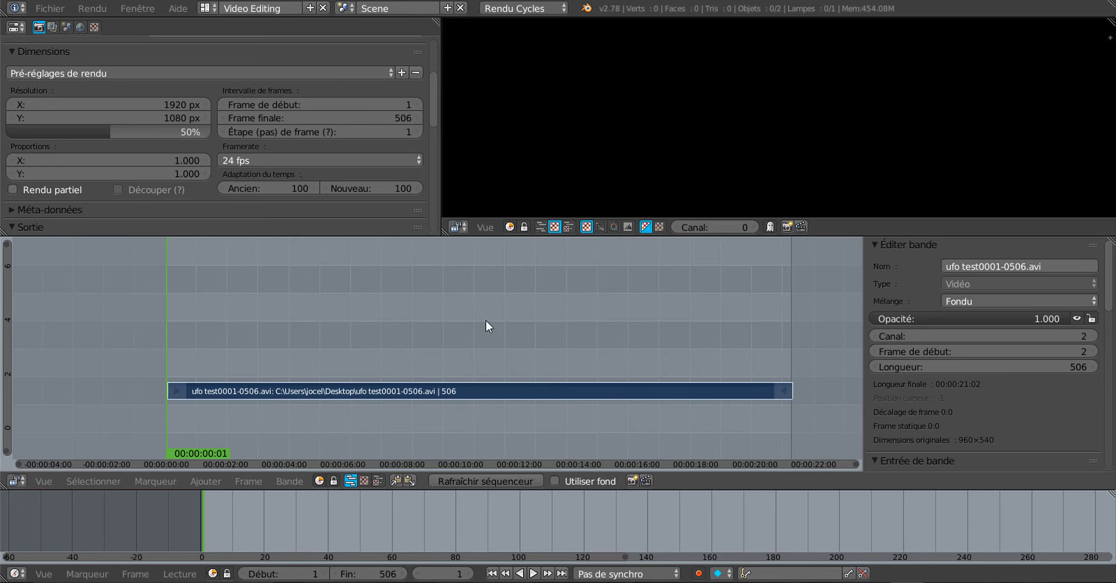
click(874, 354)
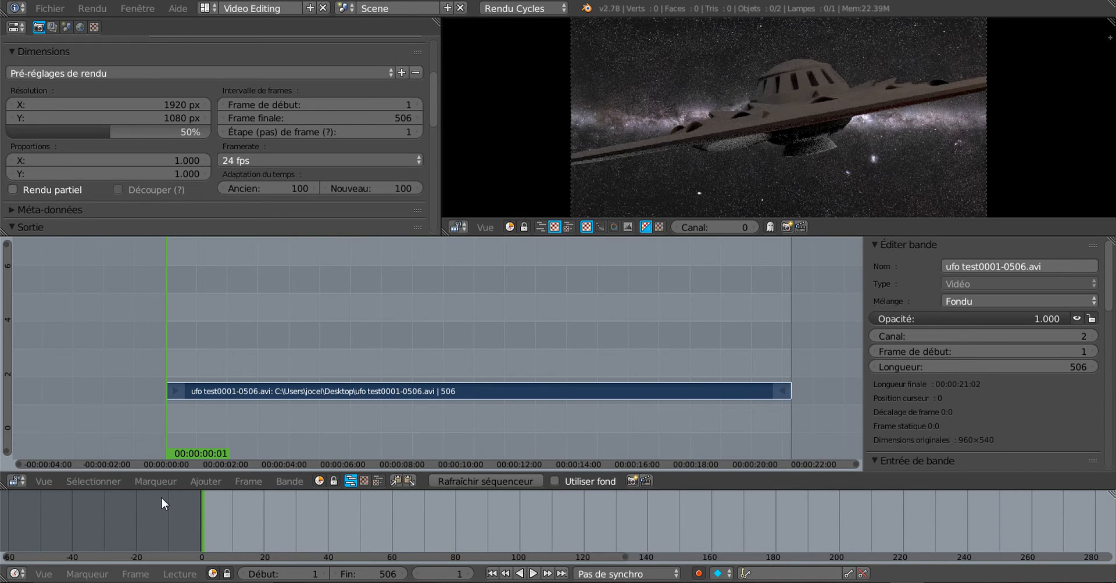
Step: Add a Color effect strip and move it to channel 3, above the video strip, at start frame 2
click(202, 482)
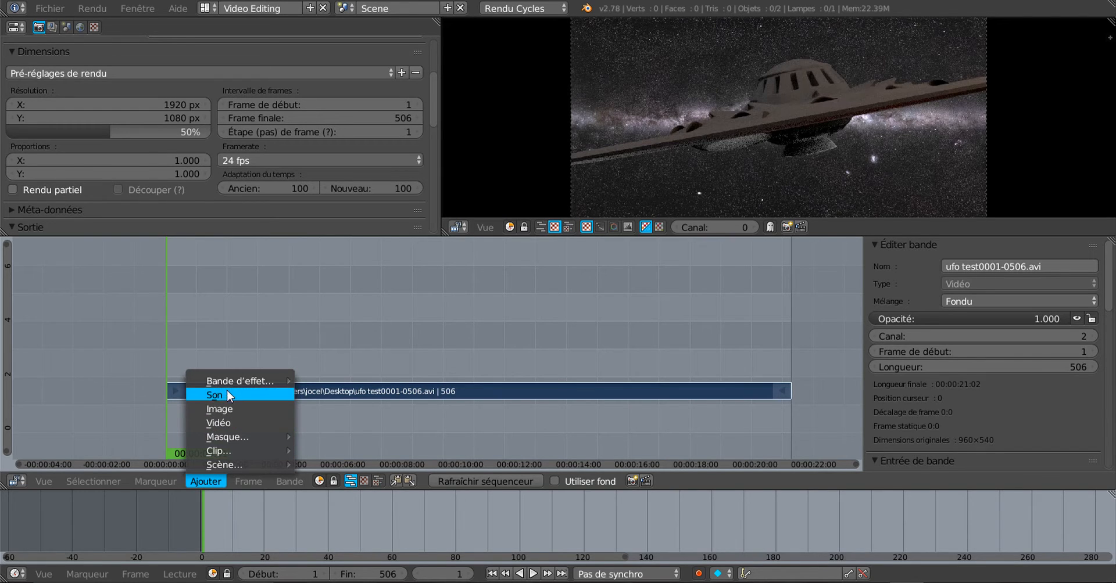
mouse_move(226, 381)
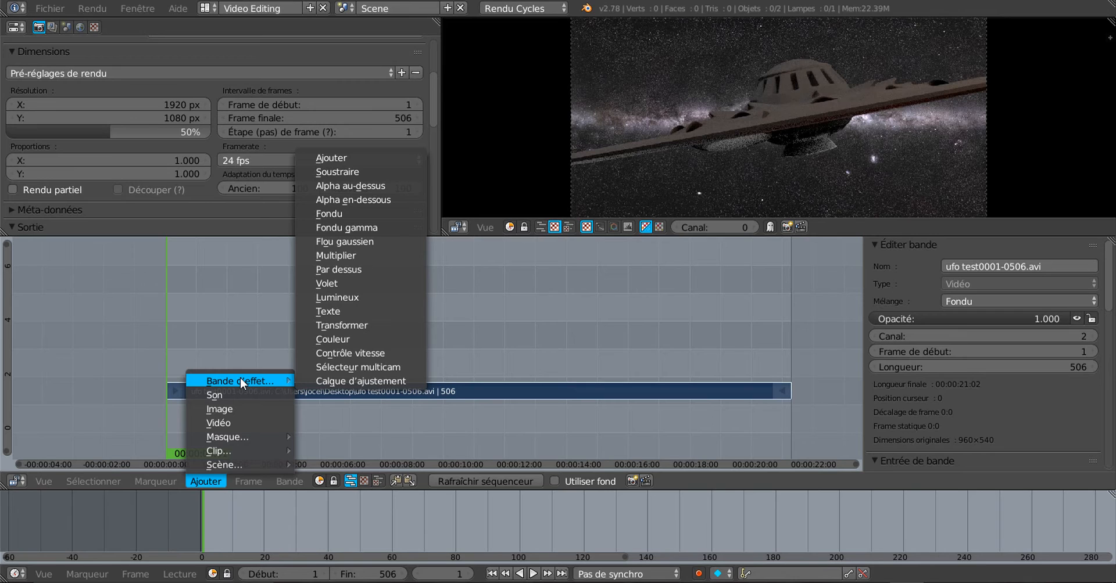
click(350, 338)
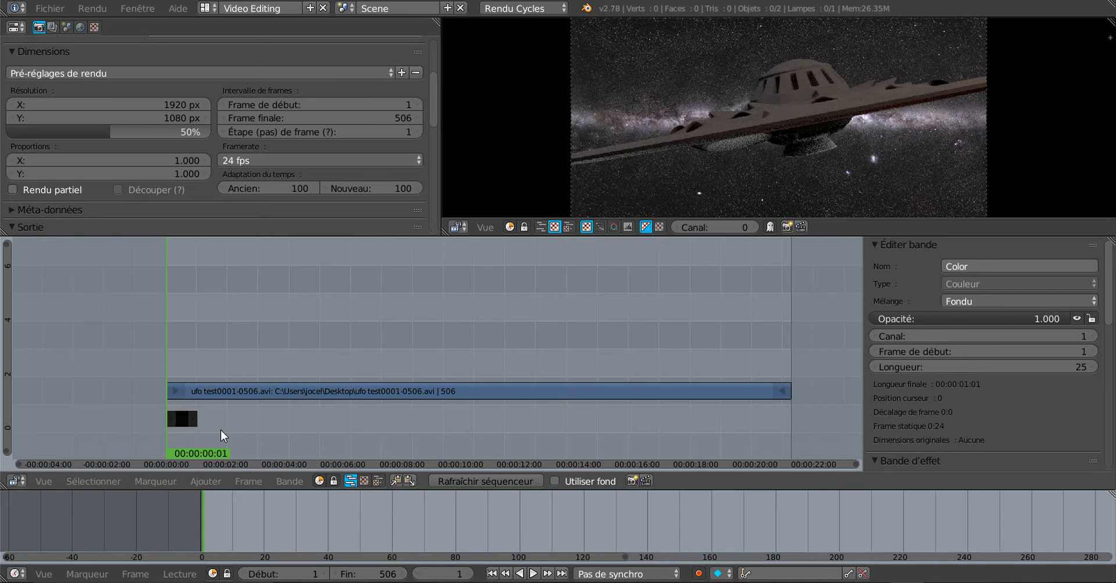
key(g)
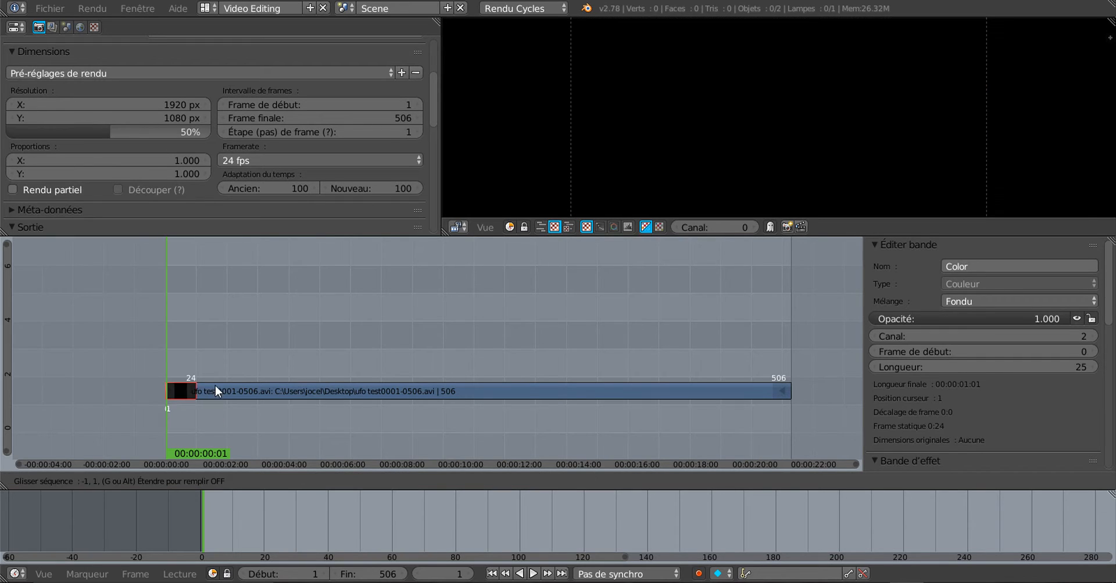
click(215, 370)
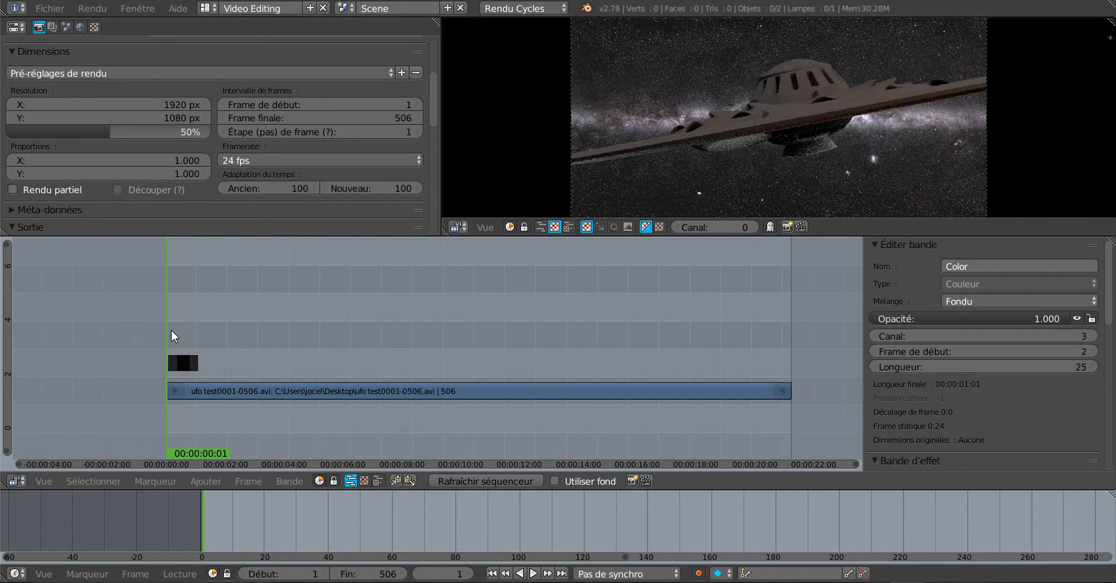
Step: Preview the black opening by playing and scrubbing the sequence, and return the playhead to frame 0
key(alt+a)
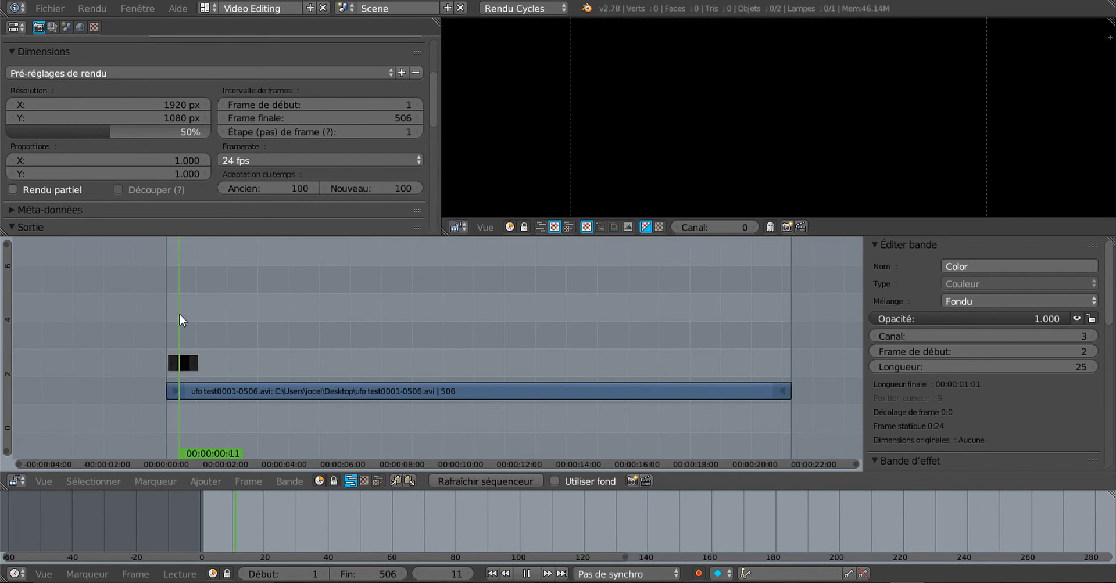
drag(179, 315, 138, 319)
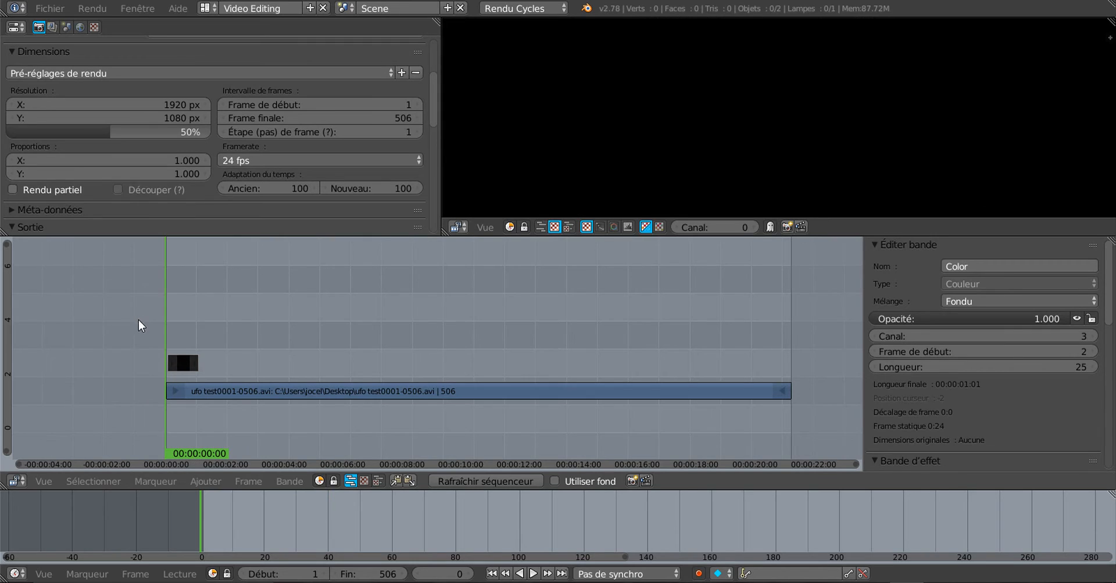
click(533, 575)
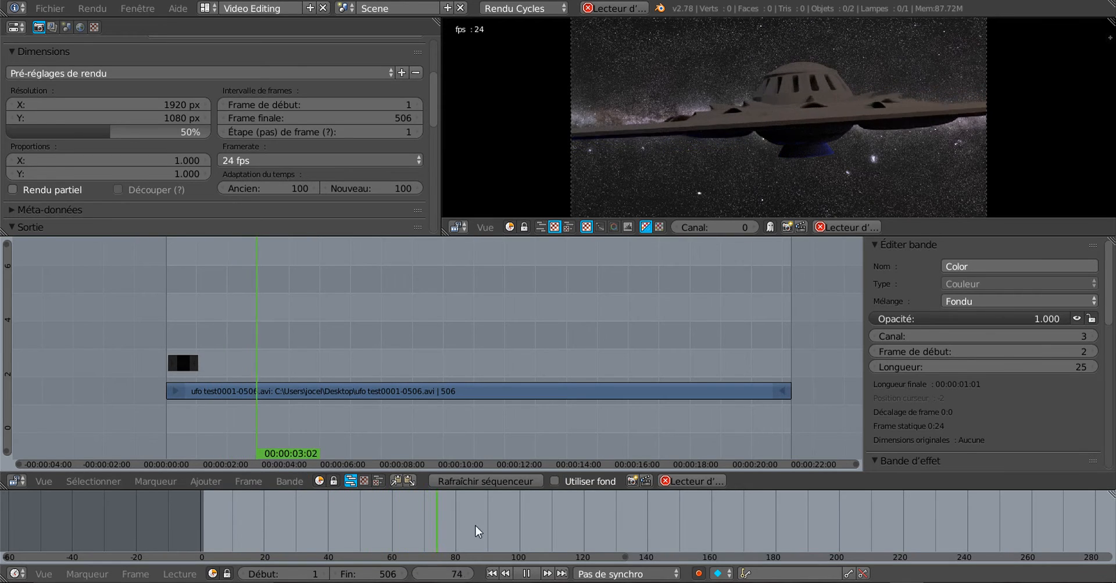
click(519, 571)
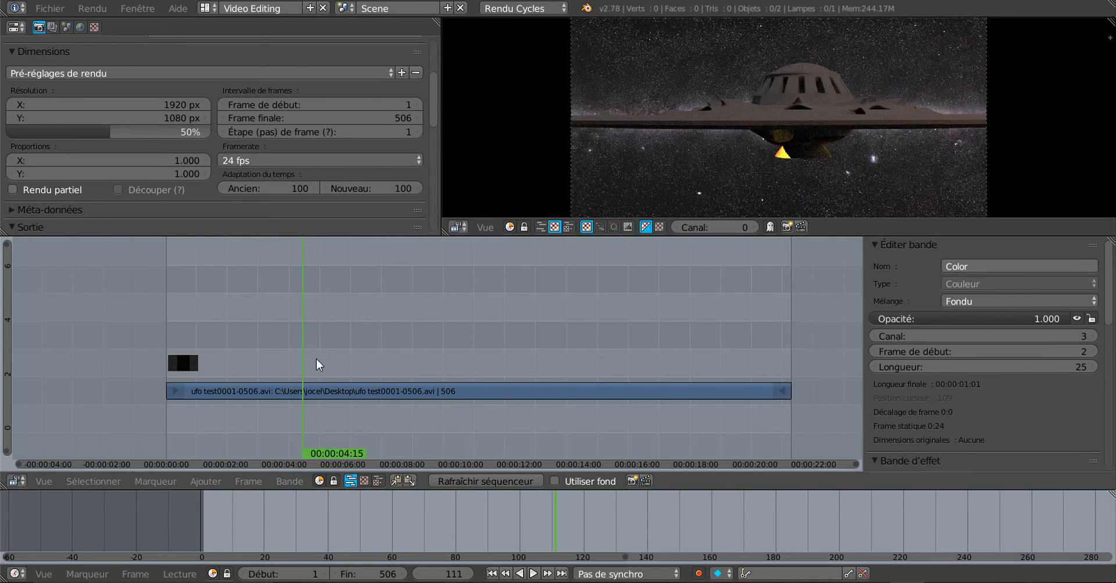
drag(306, 348, 155, 357)
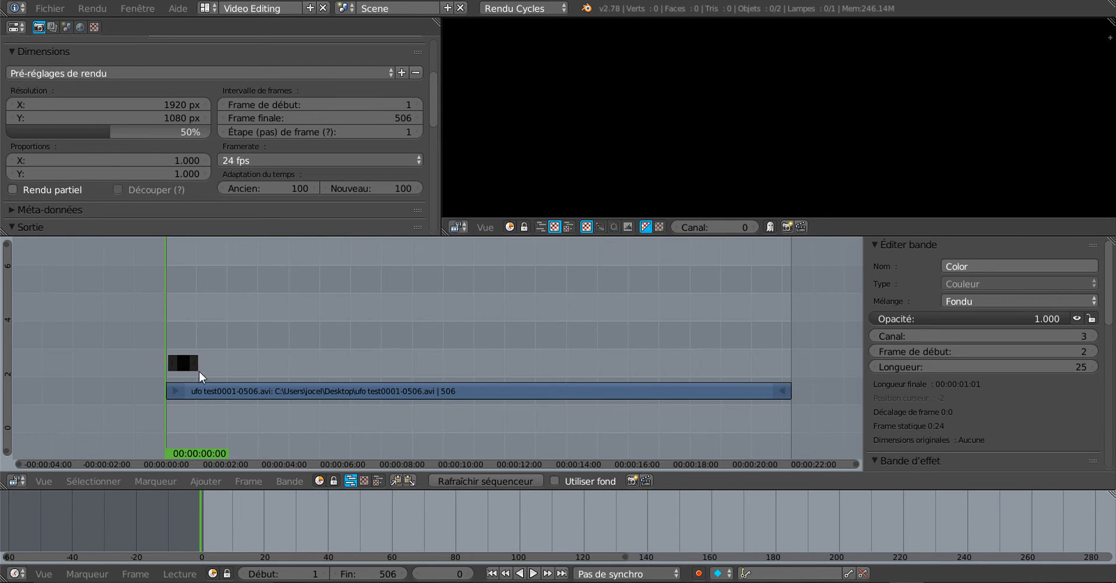
Step: Move the Color strip to channel 4 at start frame 132 and play the sequence past it from frame 119
right_drag(188, 364, 348, 344)
drag(174, 317, 313, 305)
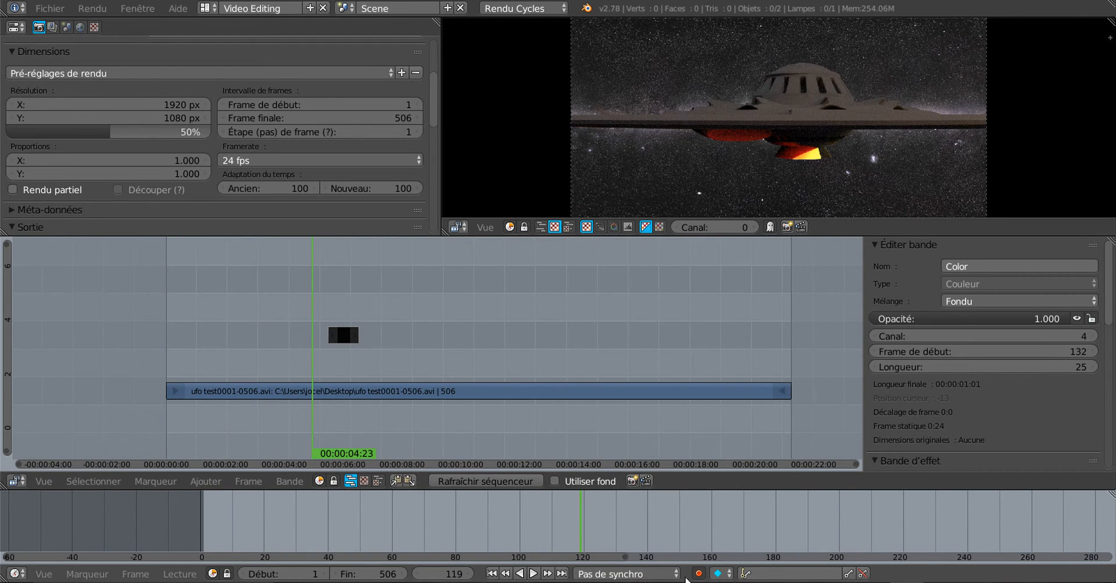
click(531, 574)
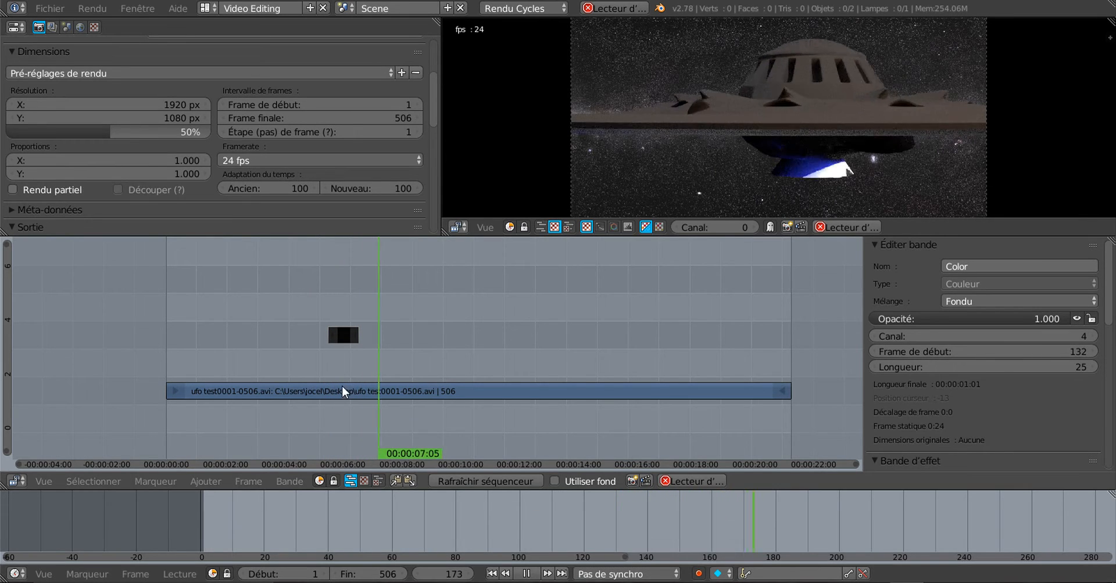
click(528, 574)
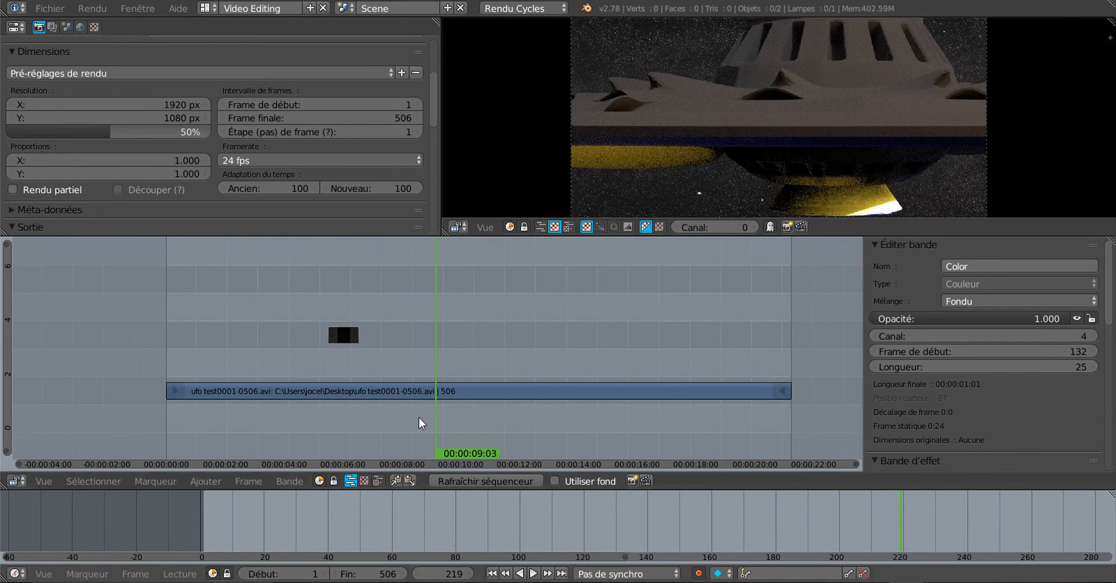
Step: Try extending the Color strip by moving its end handle and its start handle
right_click(352, 334)
key(g)
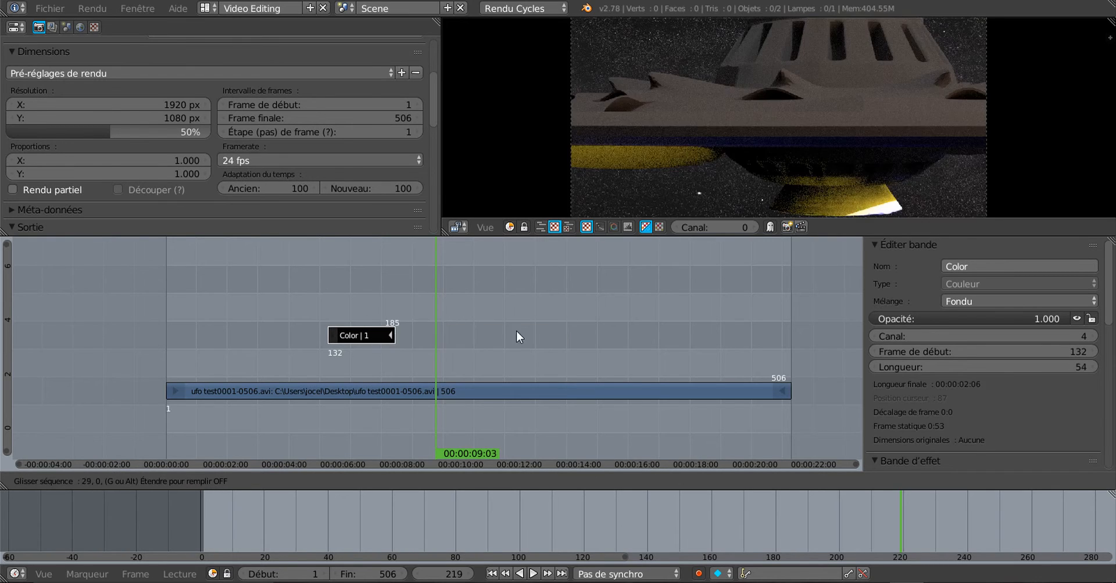
click(375, 346)
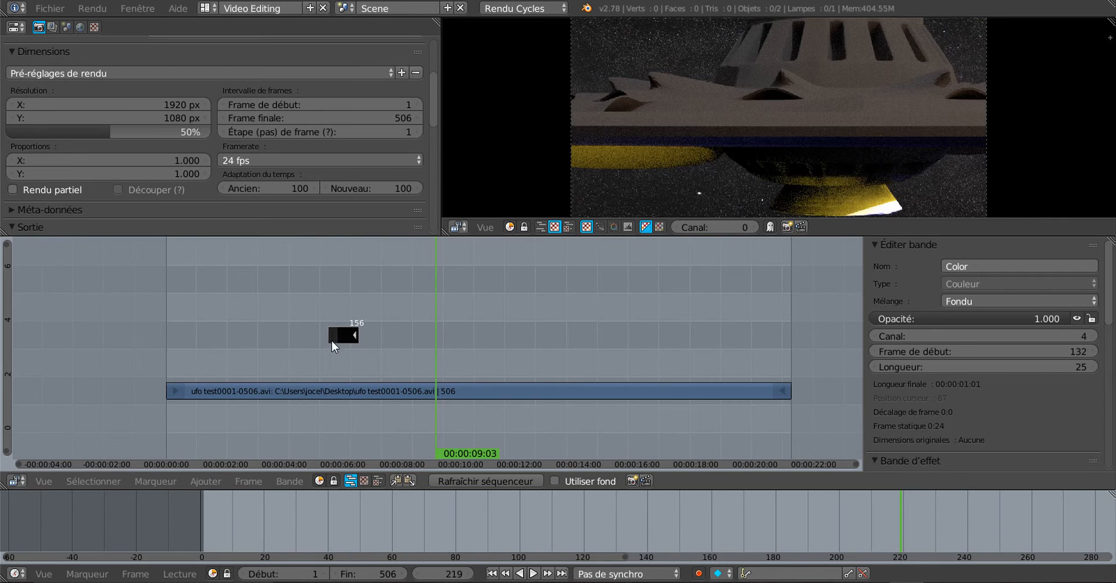
key(g)
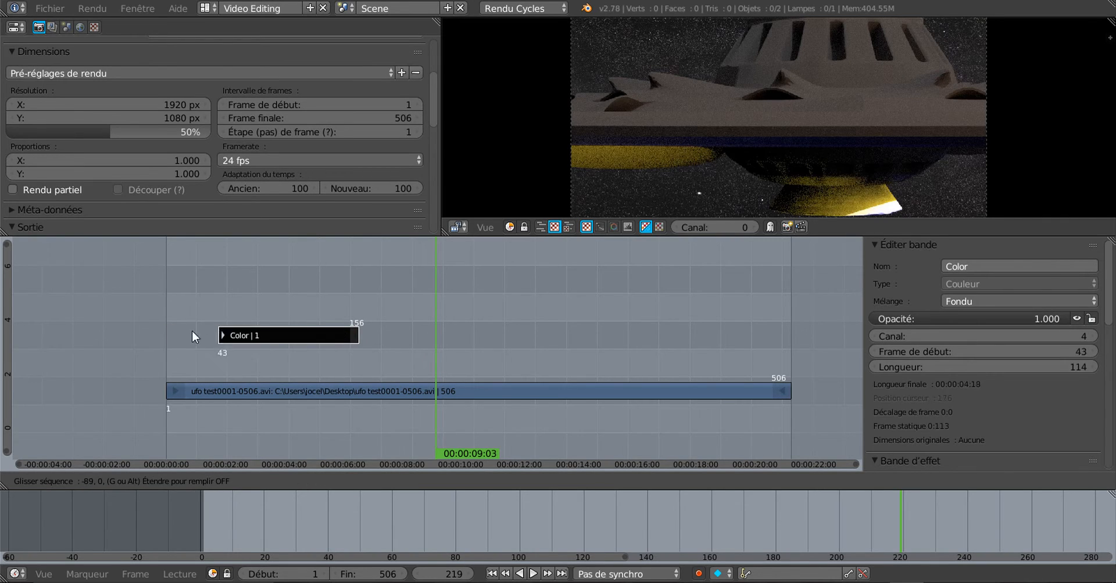
right_click(274, 333)
right_click(354, 333)
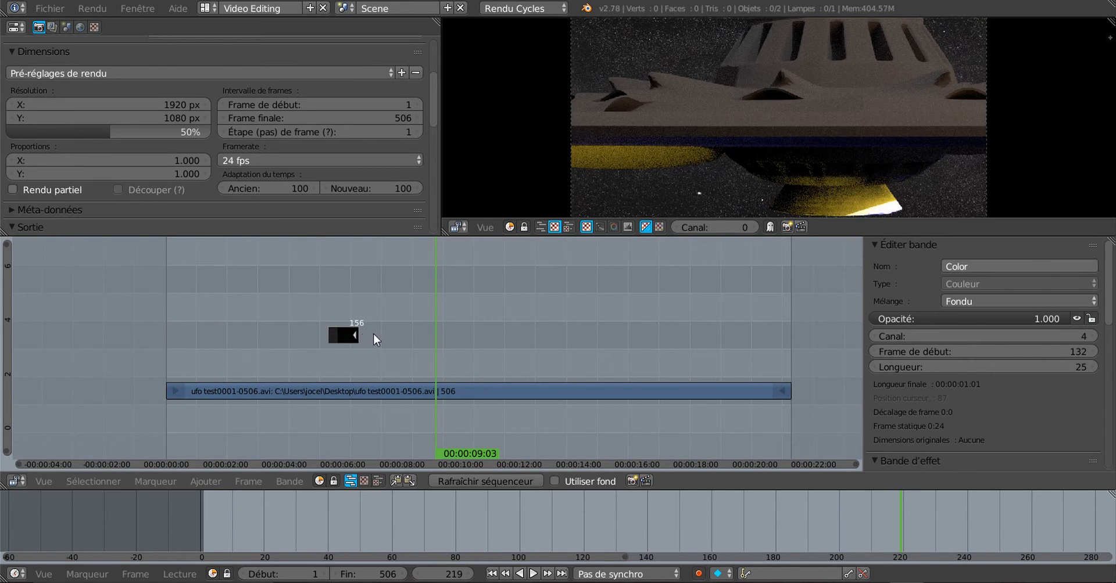
key(g)
right_click(428, 329)
Step: Move the Color strip to channel 1 and extend its start handle back to frame 78, for a length of 41 frames
right_drag(344, 335, 298, 427)
drag(440, 313, 240, 329)
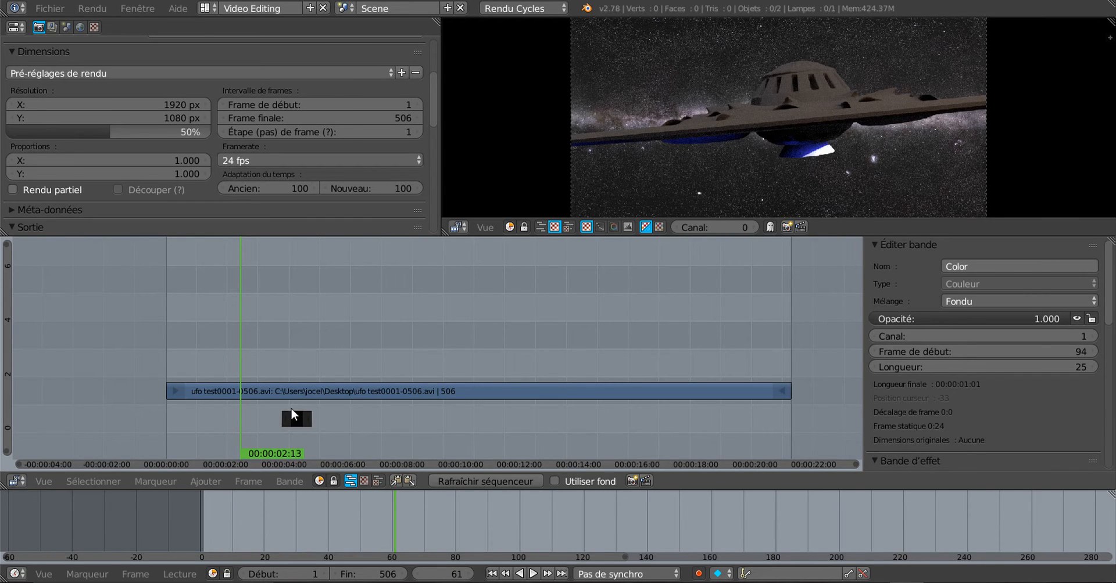
right_click(289, 420)
key(g)
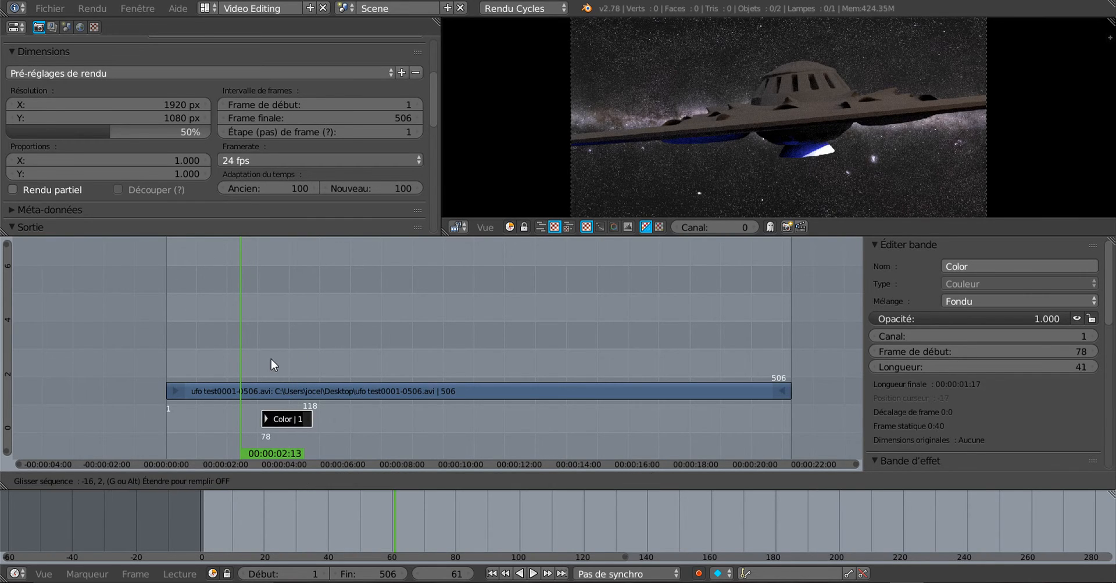
click(271, 359)
Step: Move the lengthened Color strip to channel 4 at start frame 2 and return the playhead to frame 0
right_click(285, 420)
key(g)
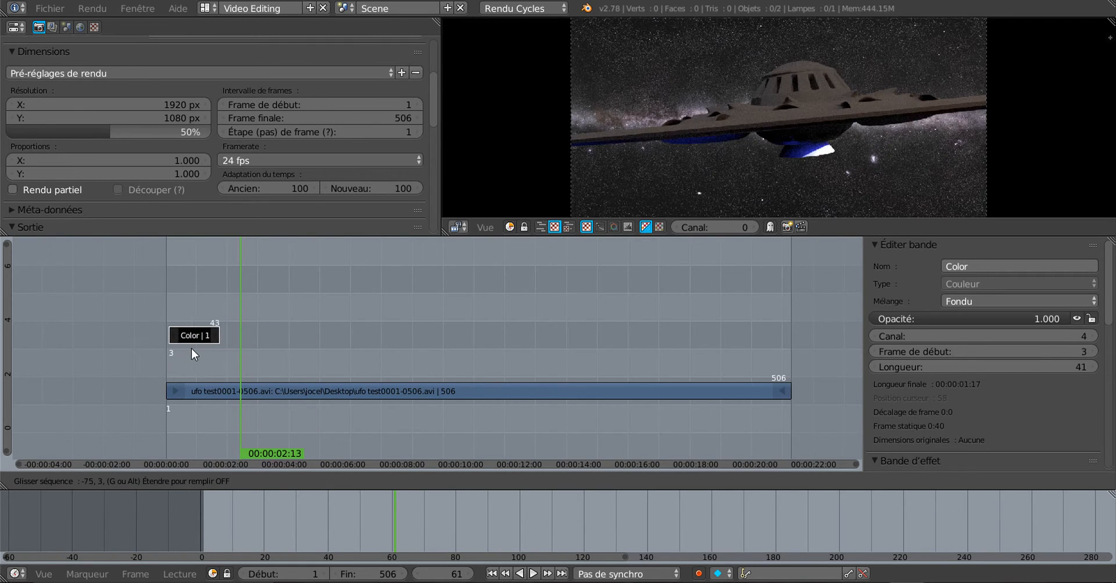
click(191, 350)
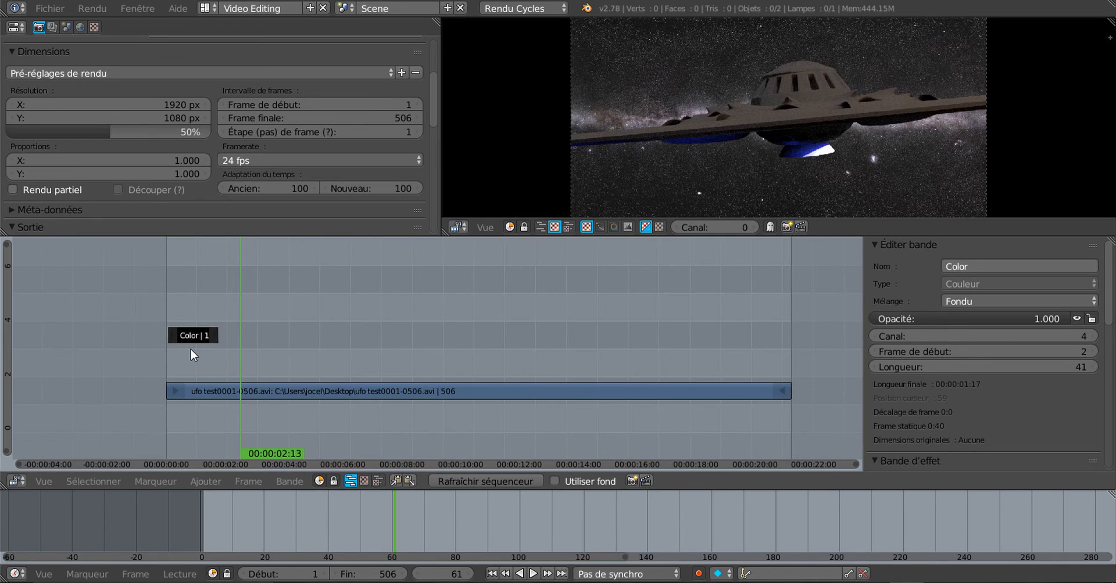
key(alt+shift+a)
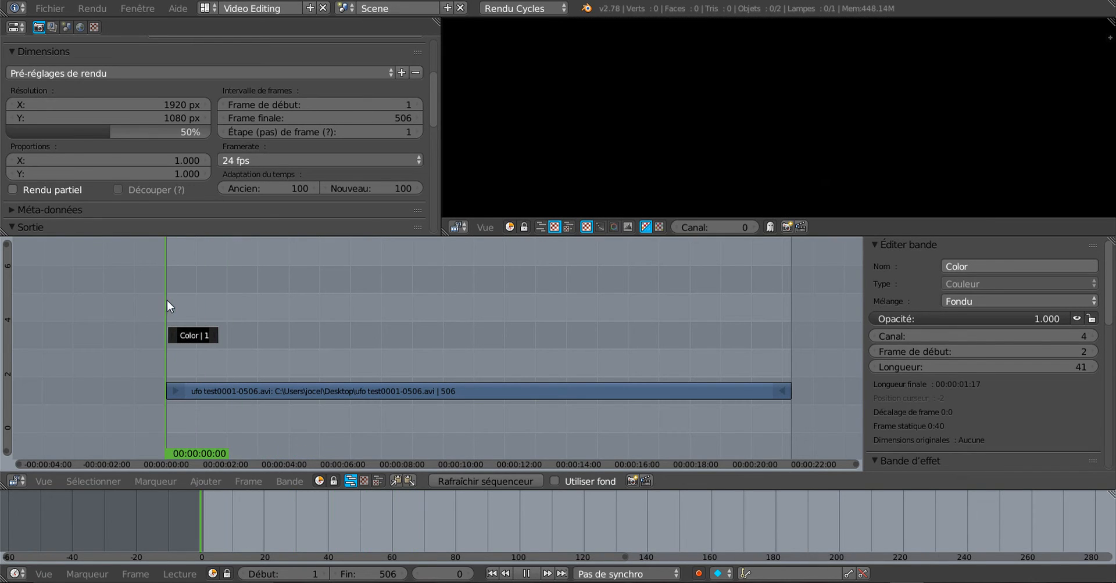
drag(167, 302, 136, 323)
Step: Select the video strip and the Color strip together, add a Gamma Cross effect between them, and play the resulting fade
right_click(215, 393)
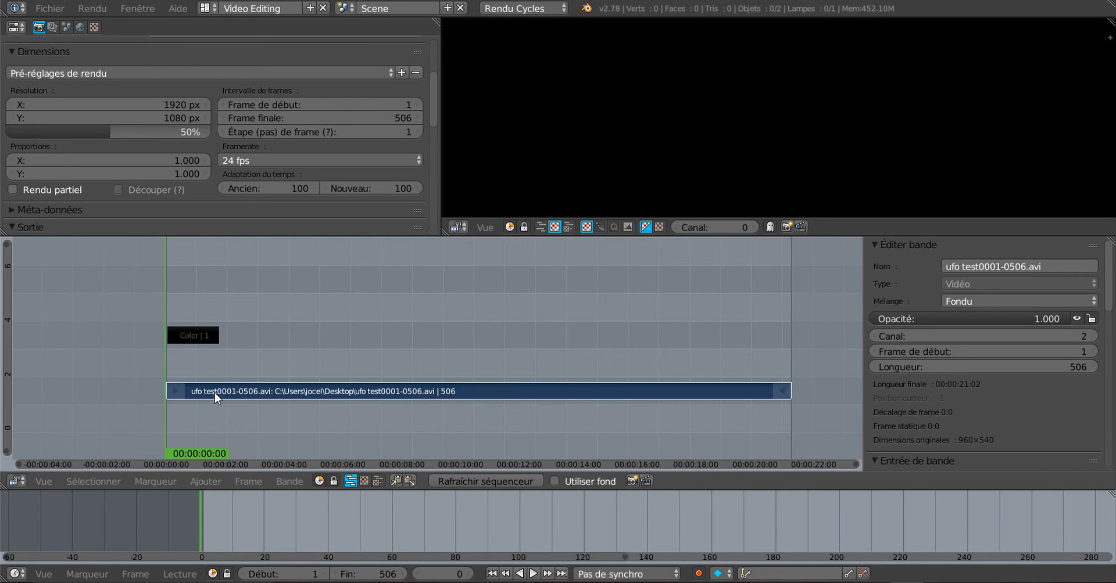
right_click(181, 340)
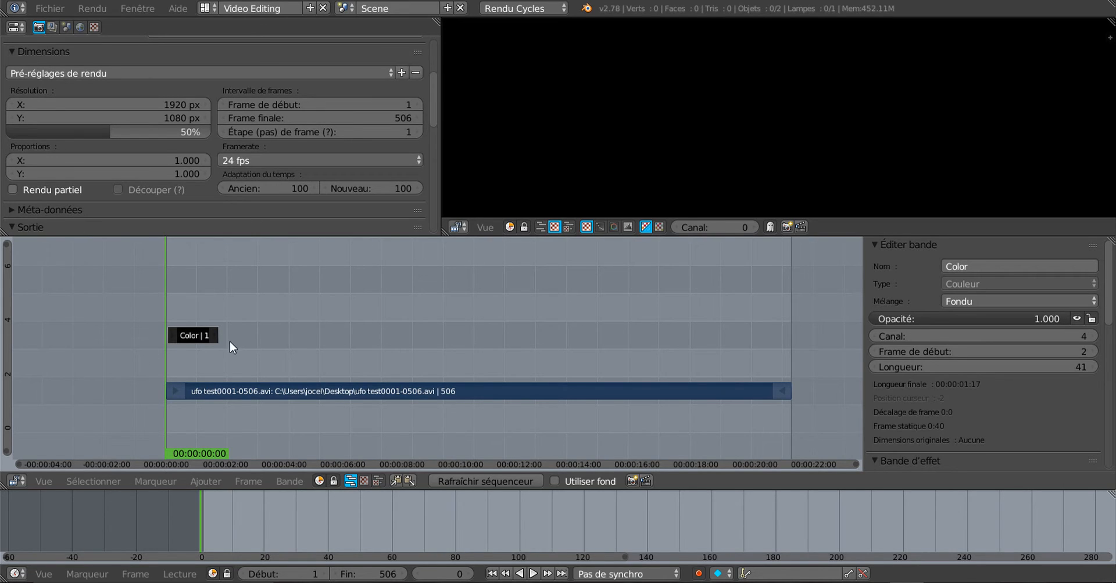
right_click(251, 391)
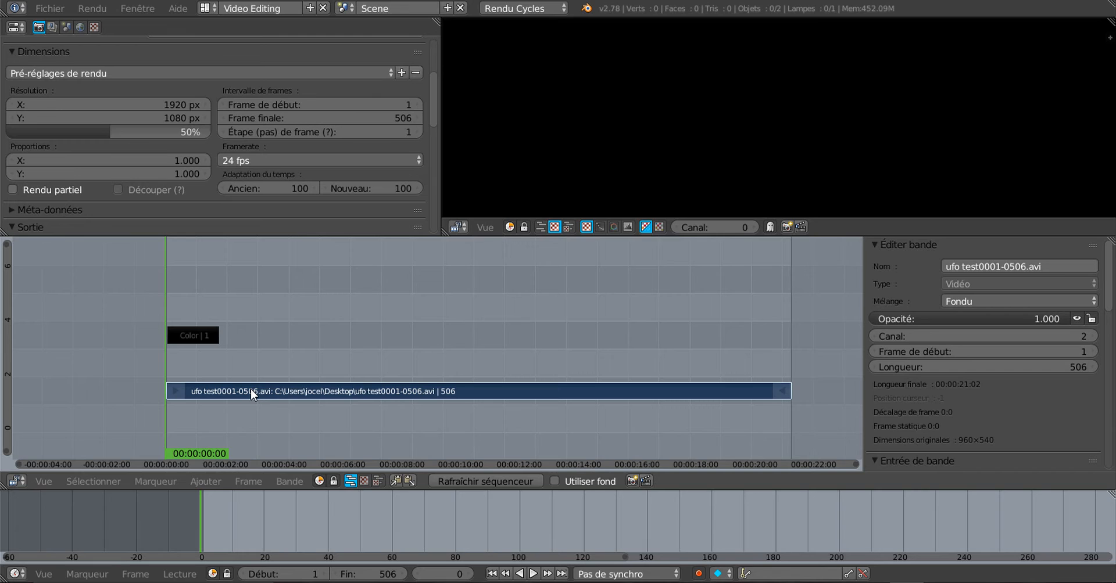
right_click(185, 329)
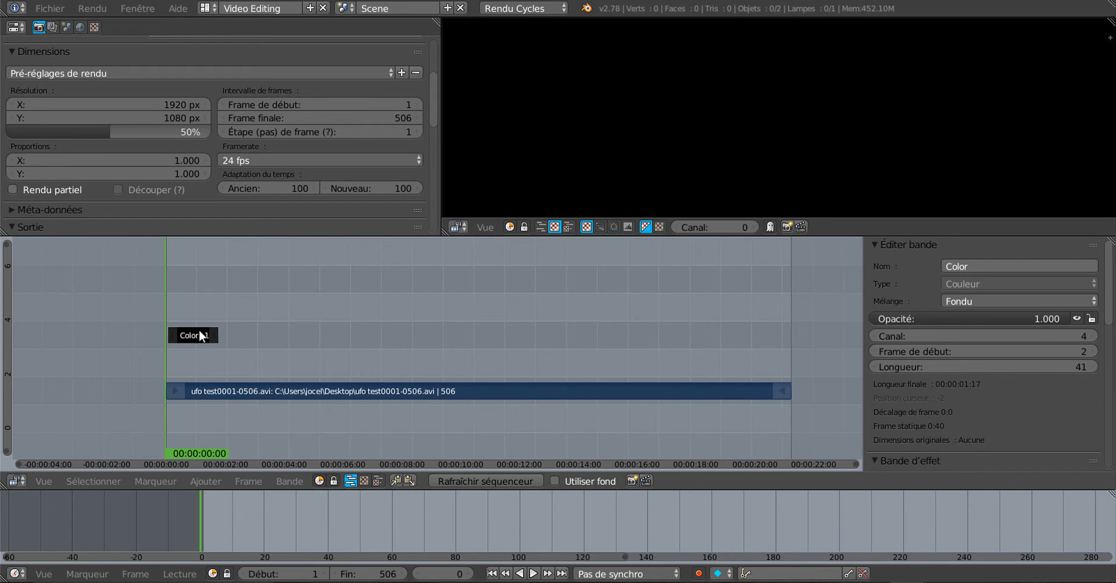
click(208, 482)
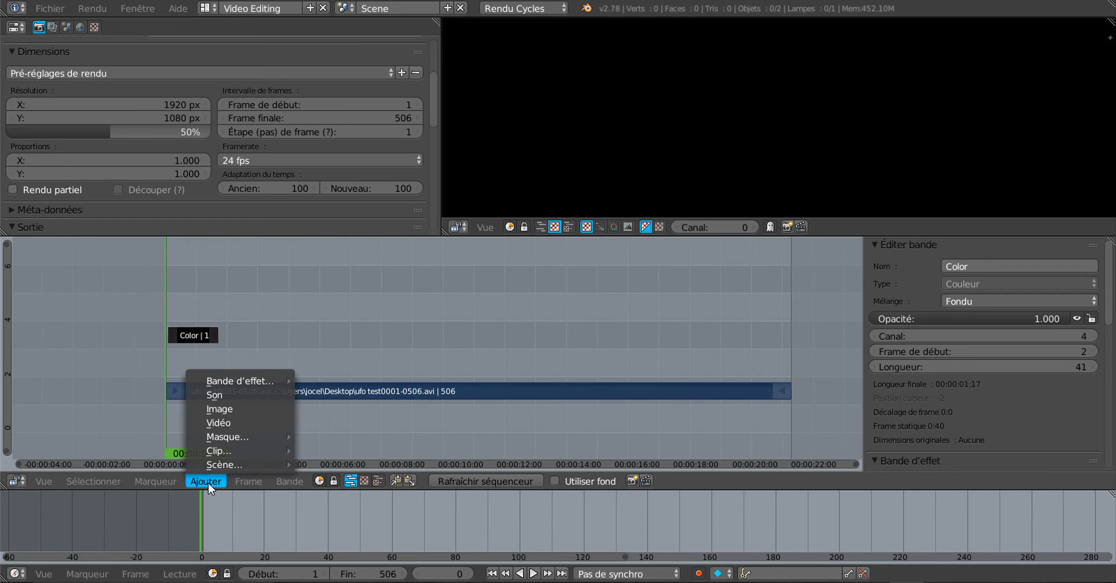
mouse_move(221, 382)
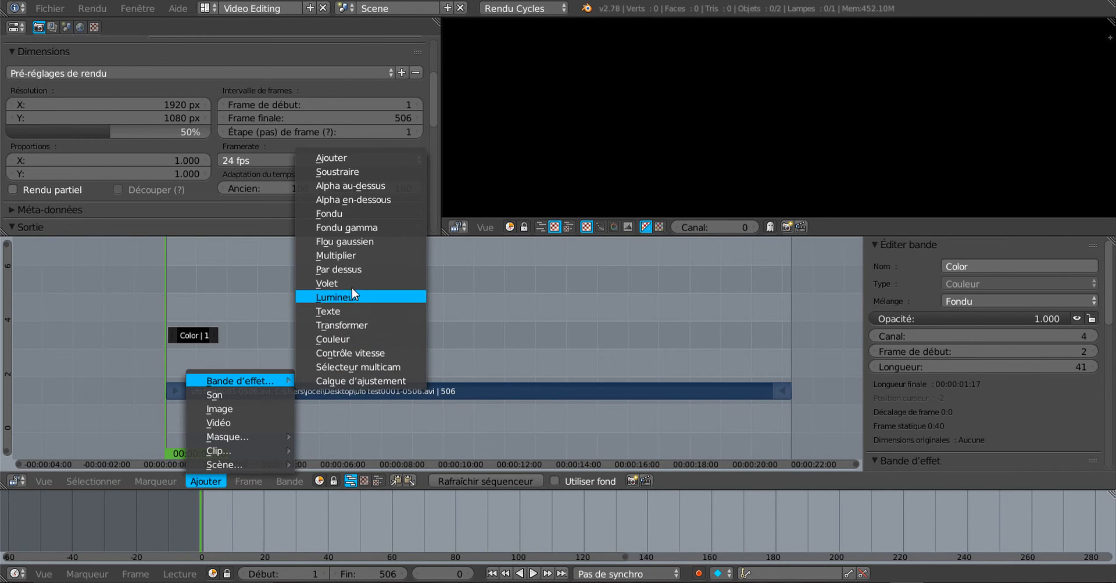
click(344, 229)
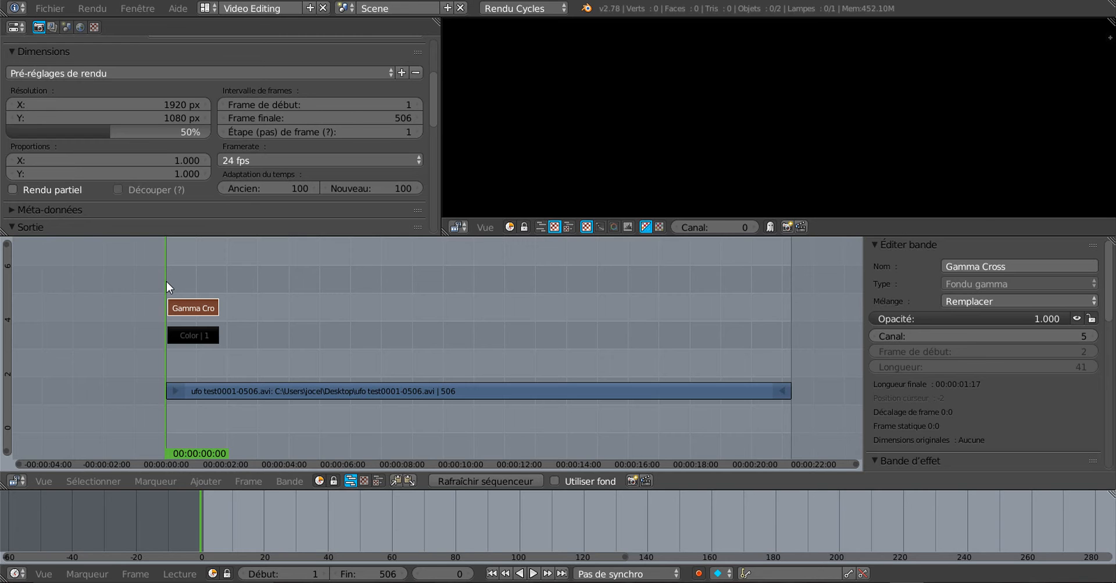
key(alt+a)
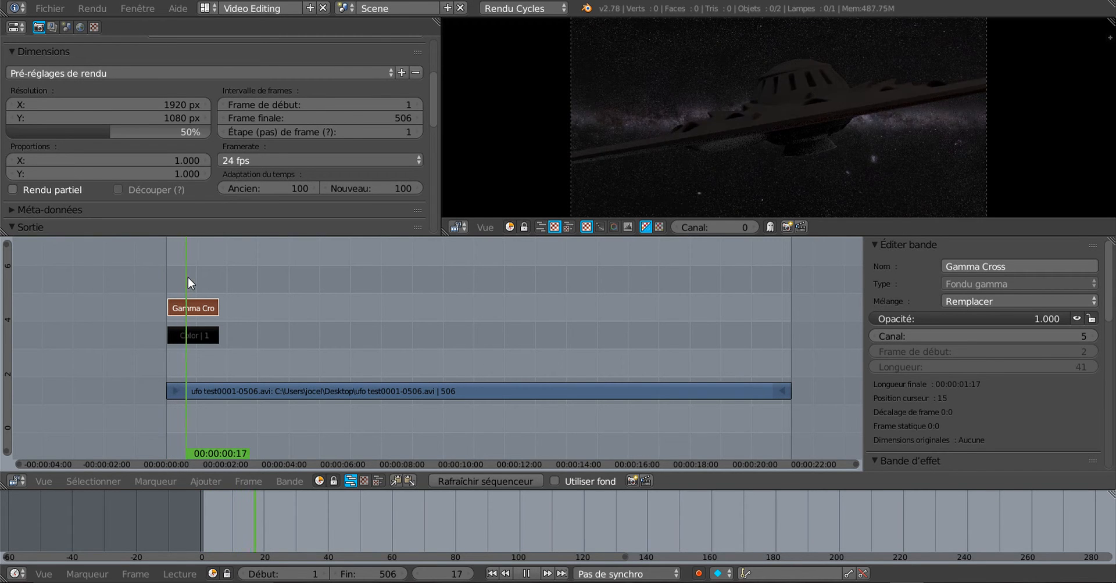
Step: Bring the playhead back to frame 2 and swap the Gamma Cross effect's inputs with A → B
drag(187, 277, 167, 277)
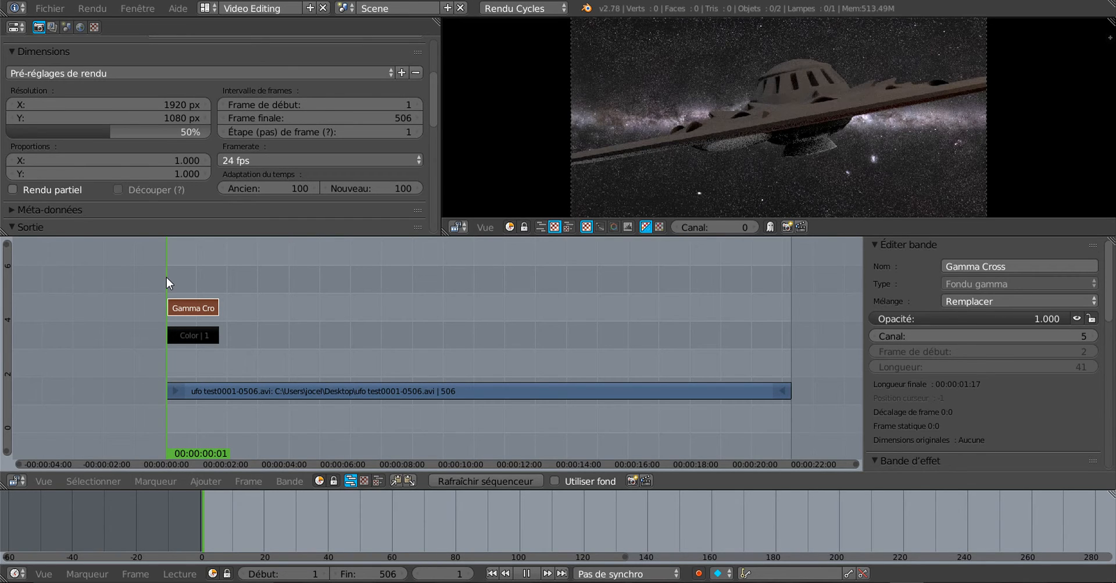
mouse_move(166, 278)
mouse_down()
mouse_move(220, 270)
mouse_move(168, 272)
mouse_up()
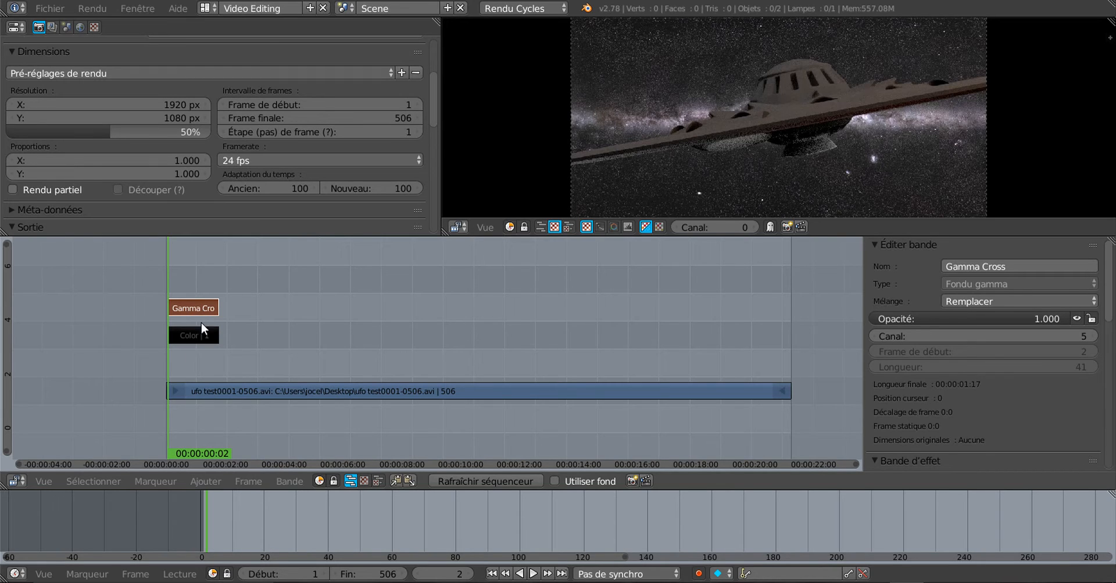
click(164, 478)
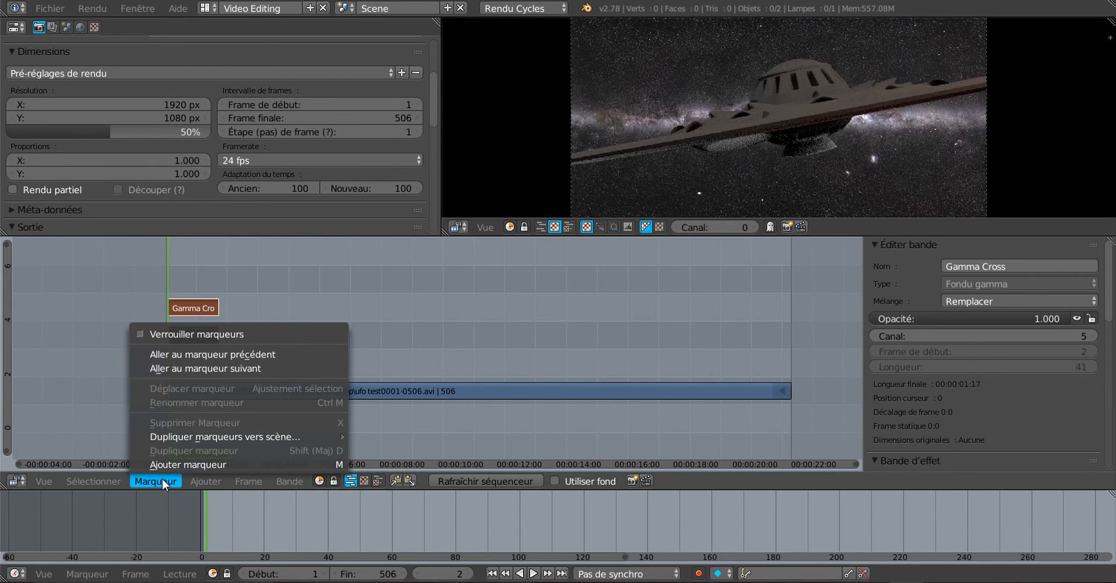
mouse_move(250, 485)
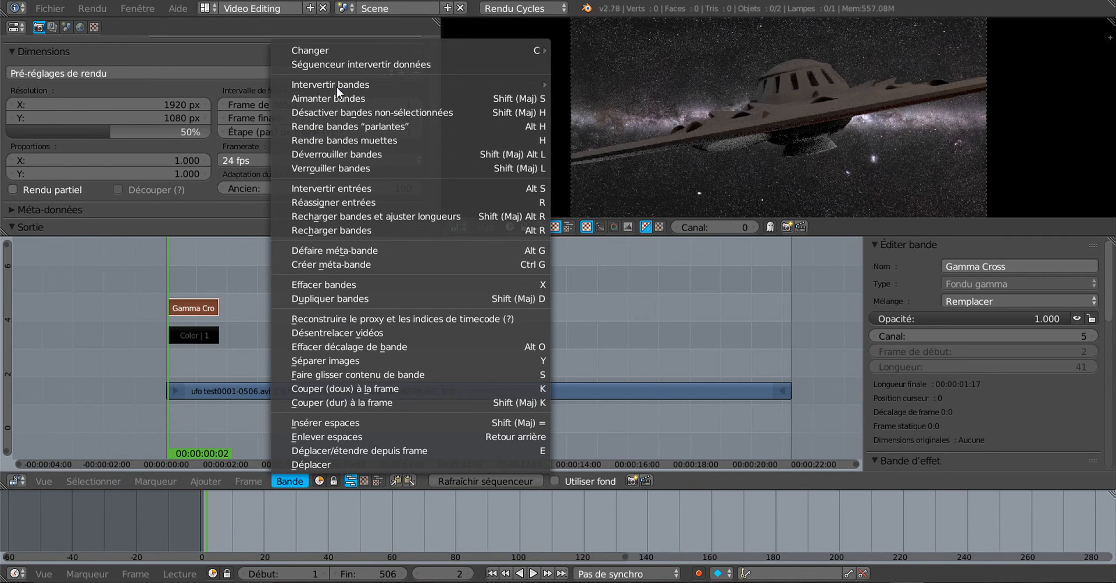
mouse_move(349, 52)
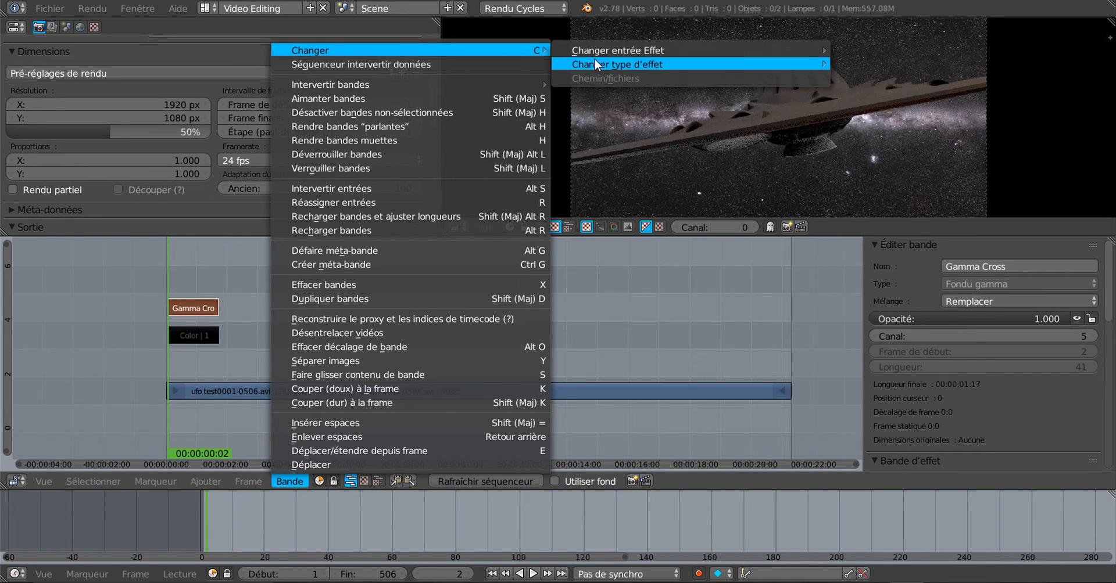
mouse_move(615, 53)
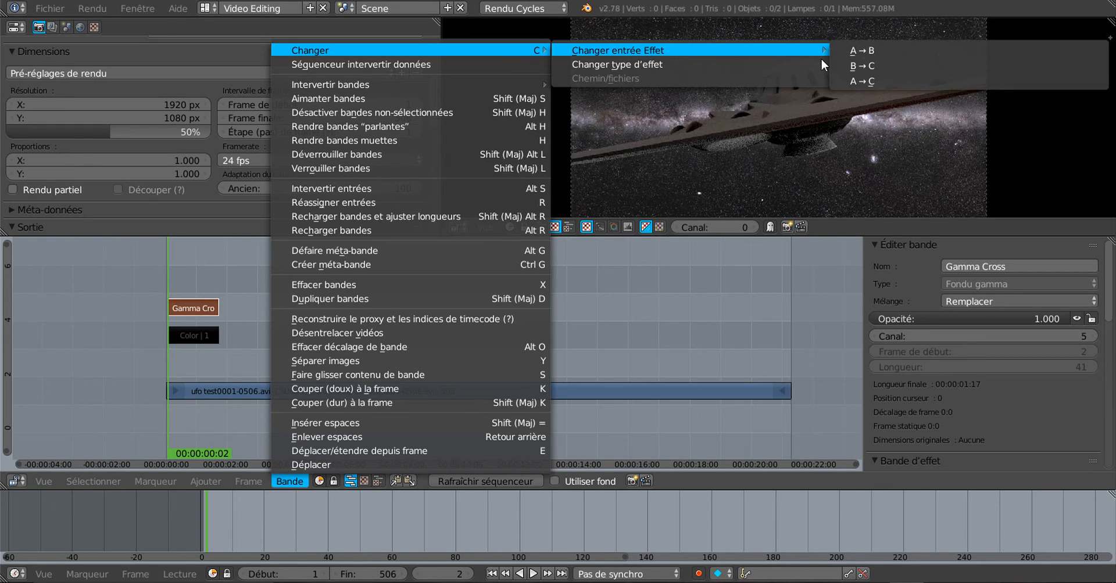
click(867, 50)
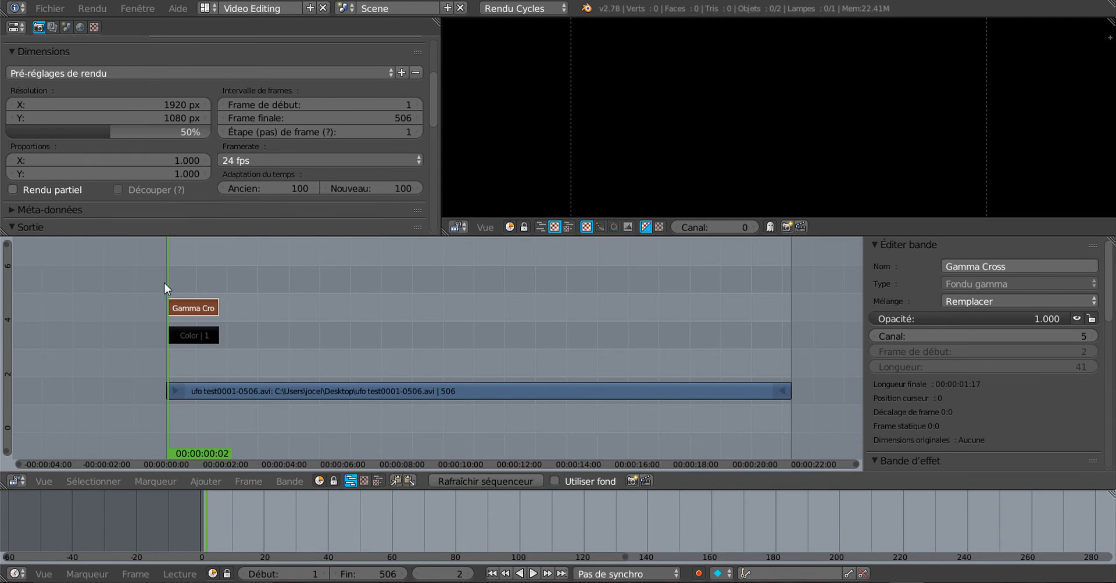
Step: Play the fade-in with the swapped inputs, return to frame 0 and play it again
key(alt+a)
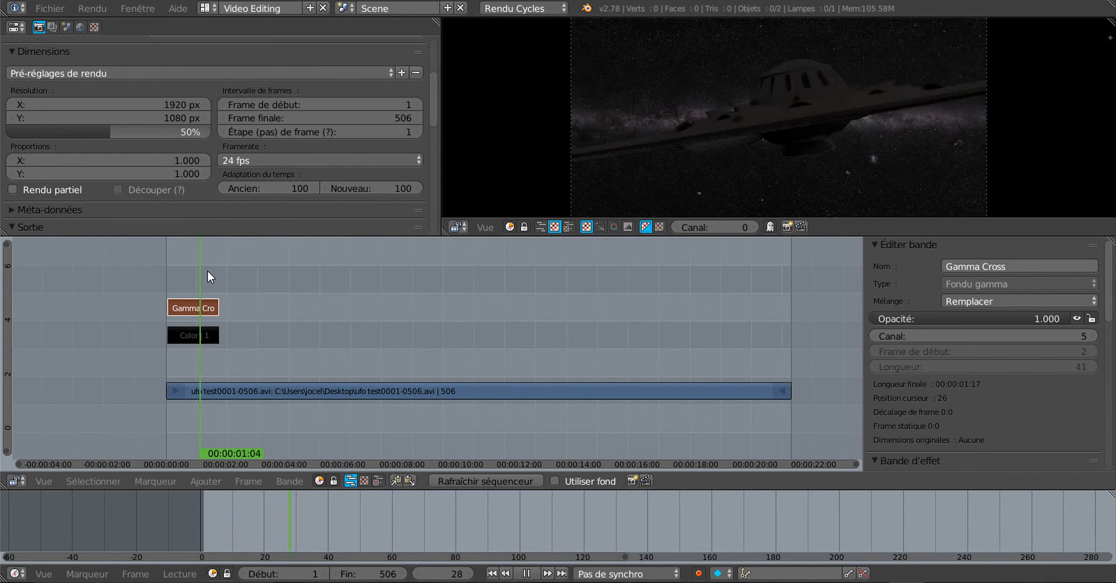
key(Escape)
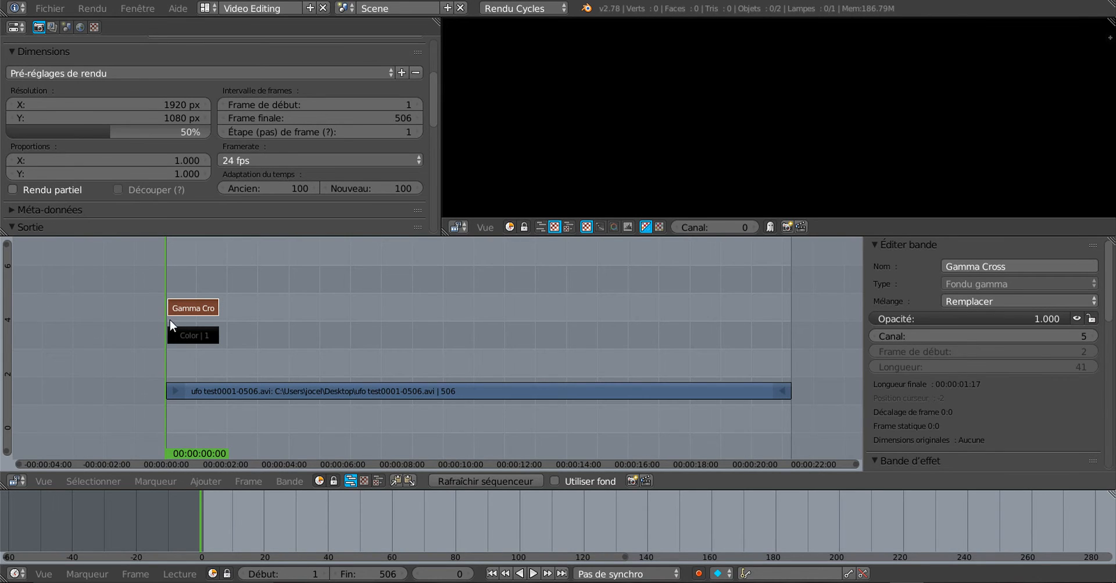
key(alt+a)
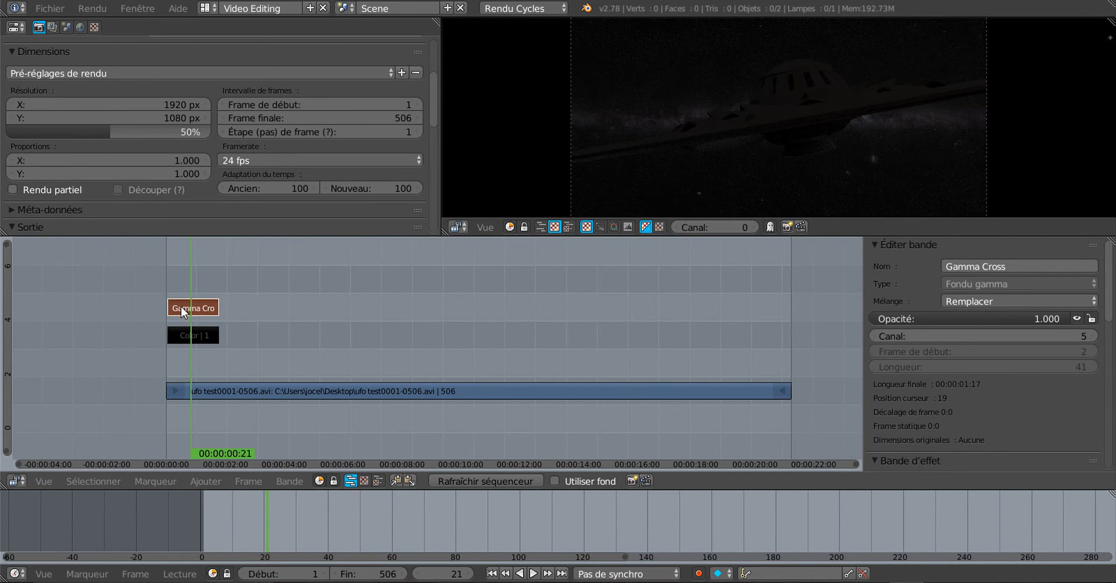
Step: Extend the Color strip's end handle to frame 84, for a length of 83 frames, and play the slower fade
click(177, 337)
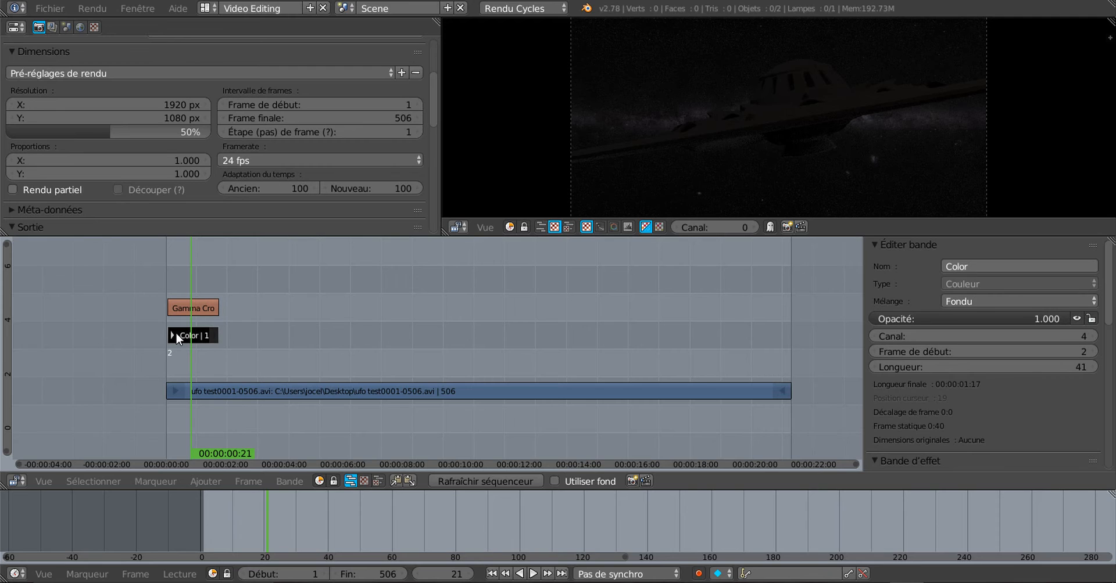
mouse_move(214, 337)
mouse_down()
mouse_move(260, 340)
mouse_move(214, 344)
mouse_up()
drag(211, 336, 264, 336)
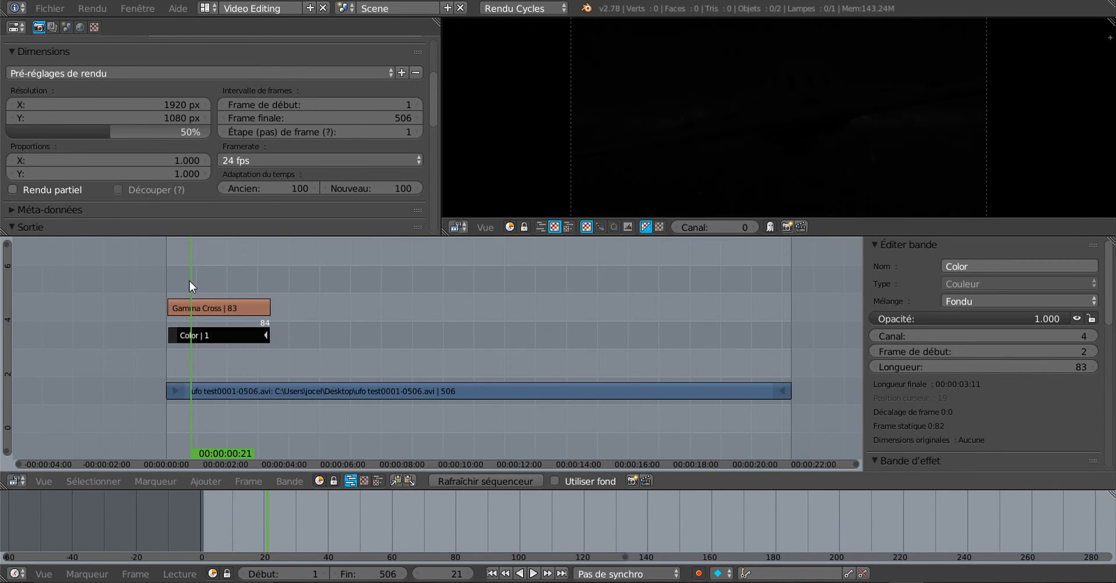
key(alt+a)
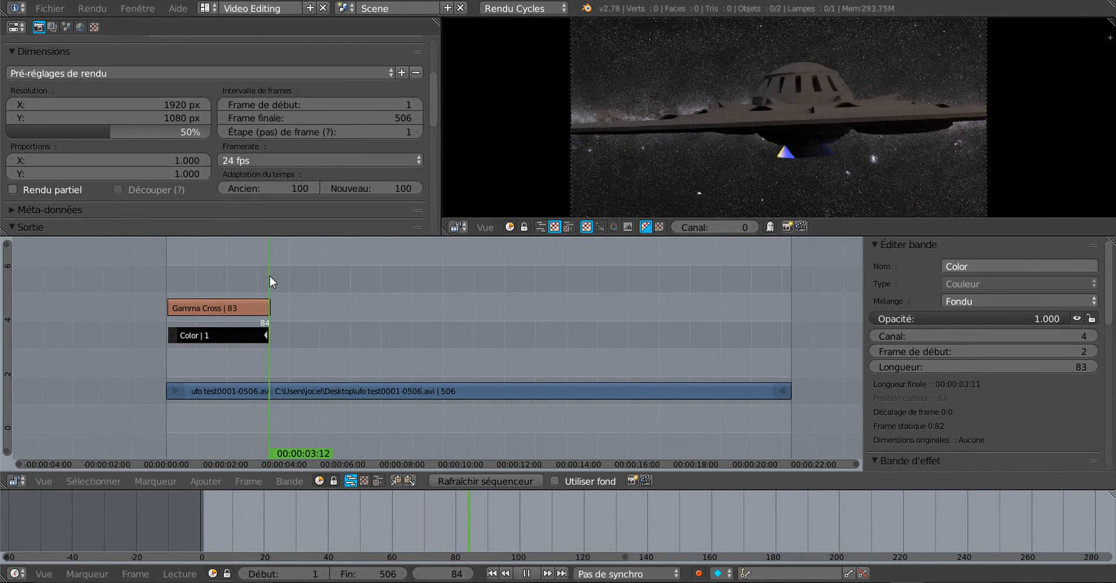
drag(214, 280, 158, 287)
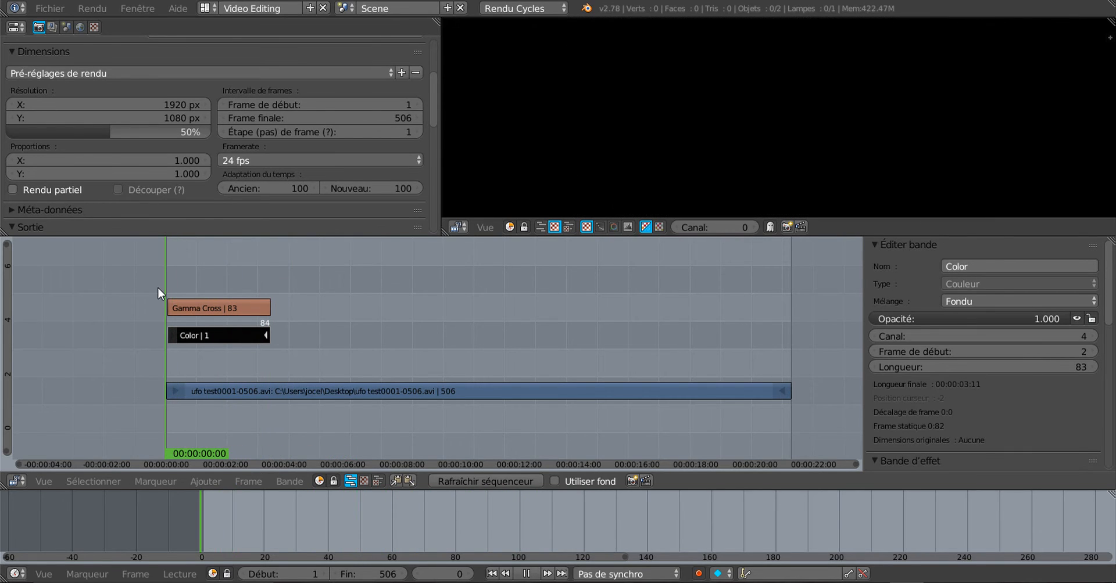
key(alt+a)
Step: Shorten the Color strip from its end handle to a length of 26 frames and play the faster fade
right_drag(263, 336, 193, 340)
key(alt+a)
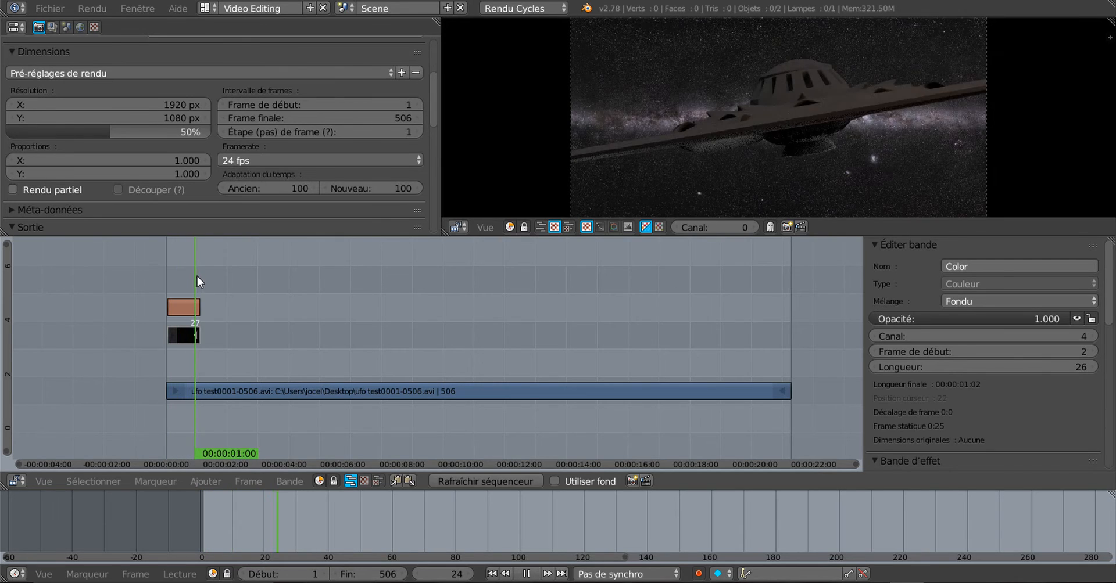
key(alt+a)
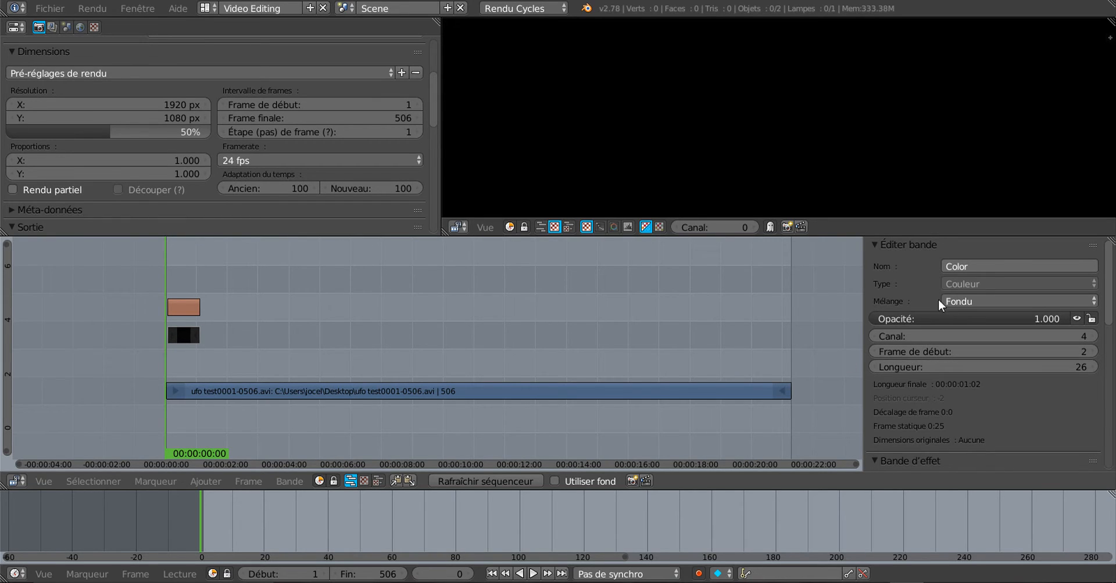
Step: Reduce the Color strip's length to 20 frames, previewing the fade at 24 frames along the way
click(874, 366)
click(873, 367)
key(alt+a)
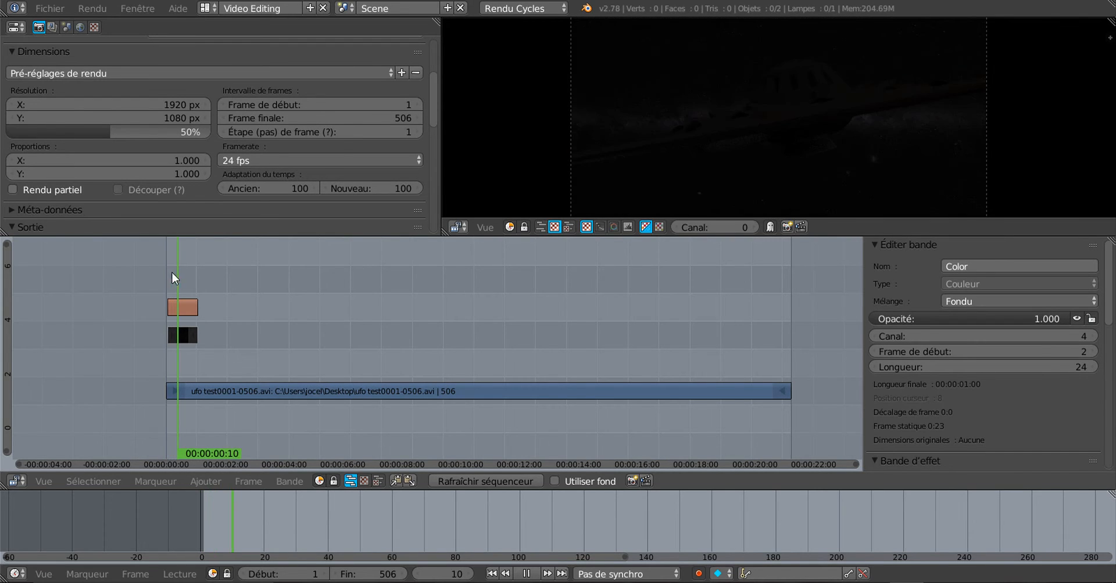
key(Escape)
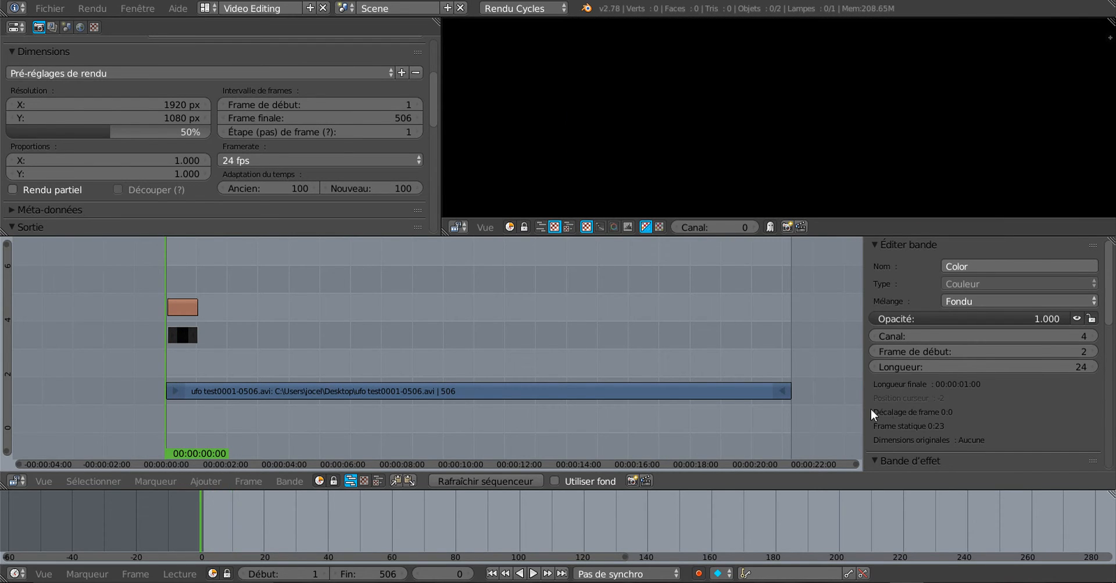
click(874, 367)
click(874, 366)
click(874, 366)
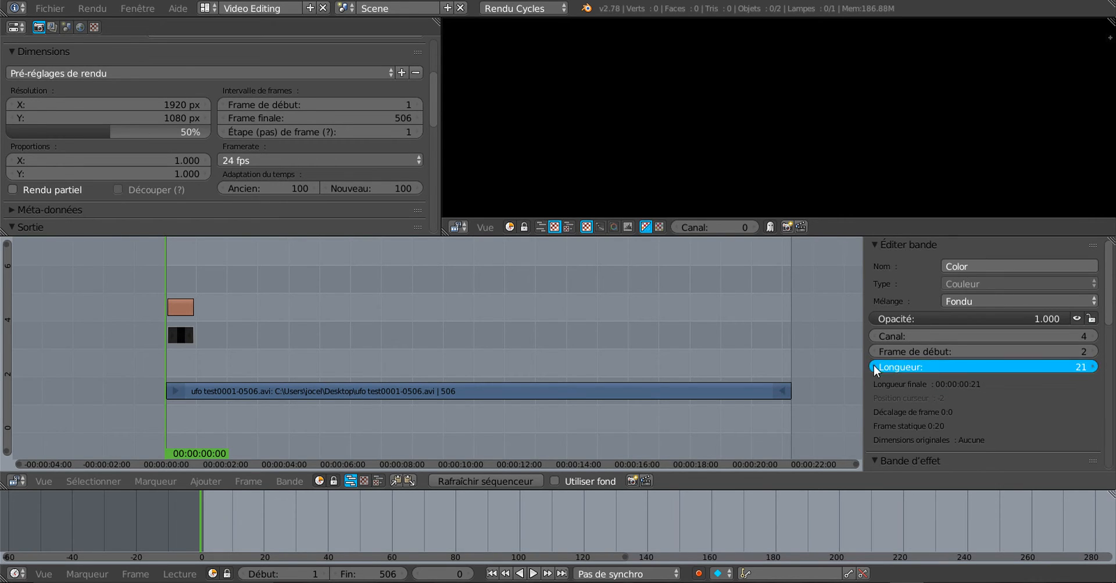
click(874, 366)
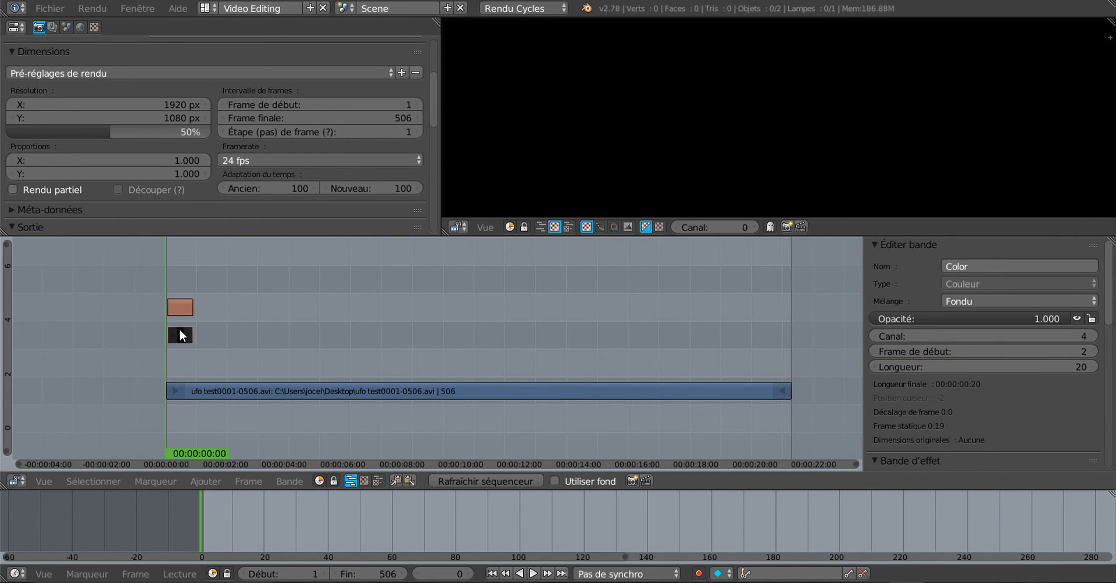
Step: Move the Color strip's start handle to frame -1 and its end handle to frame 49, previewing the fade-in
right_drag(169, 337, 166, 318)
key(alt+a)
key(Escape)
right_drag(191, 338, 222, 333)
key(alt+a)
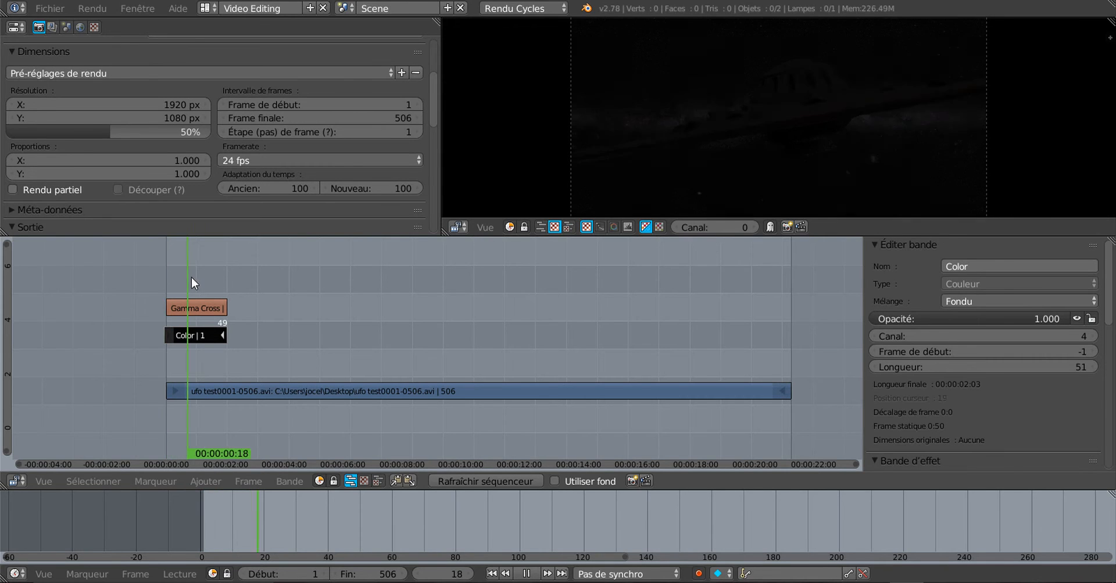
drag(174, 280, 131, 287)
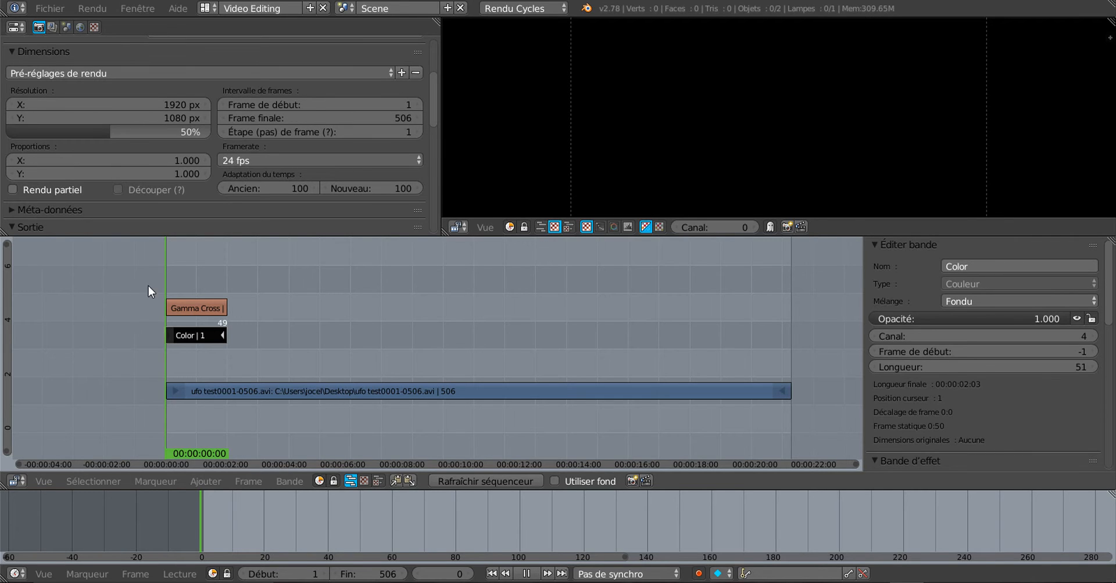
mouse_move(170, 286)
mouse_down()
mouse_move(278, 277)
mouse_move(156, 284)
mouse_move(283, 280)
mouse_move(155, 292)
mouse_up()
Step: Duplicate the Color strip and place the copy on channel 4 at start frame 457, over the video's end
right_click(185, 335)
key(shift+d)
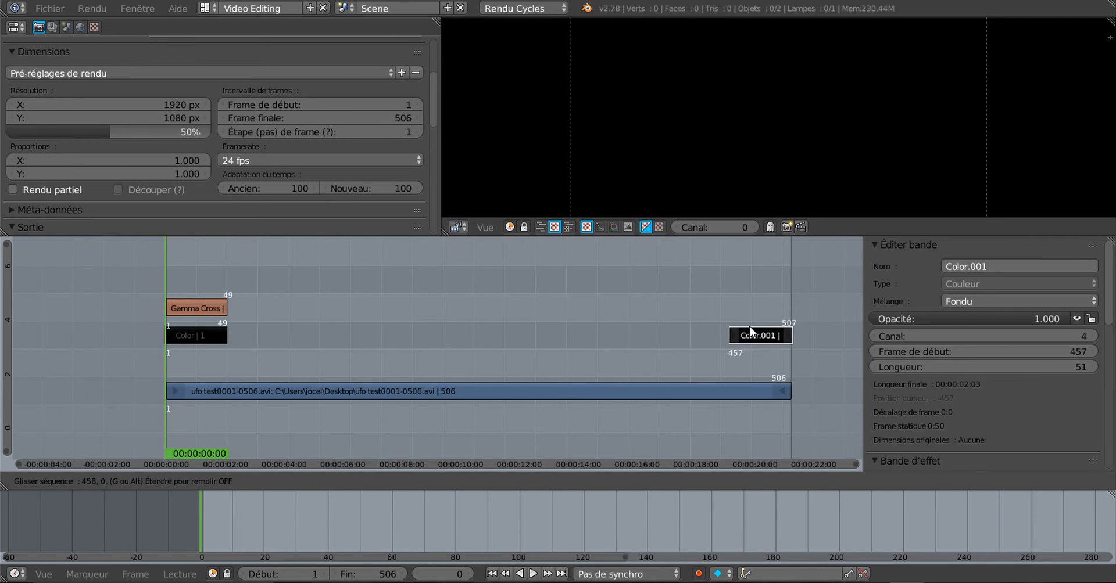
click(750, 332)
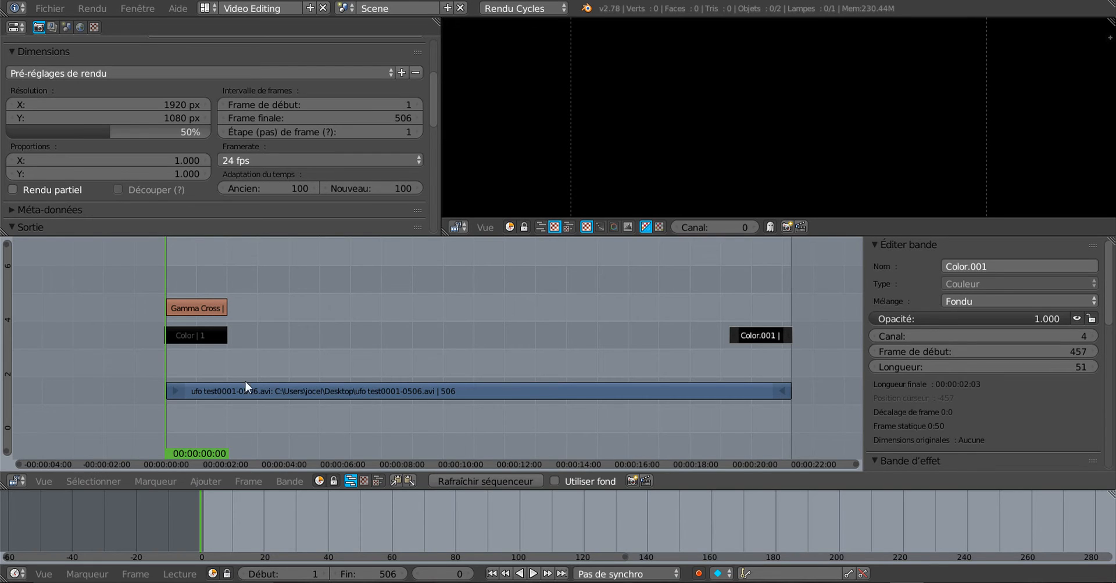
Step: Select the video strip and the duplicated Color strip together and add a Gamma Cross (Fondu gamma) effect between them
click(165, 483)
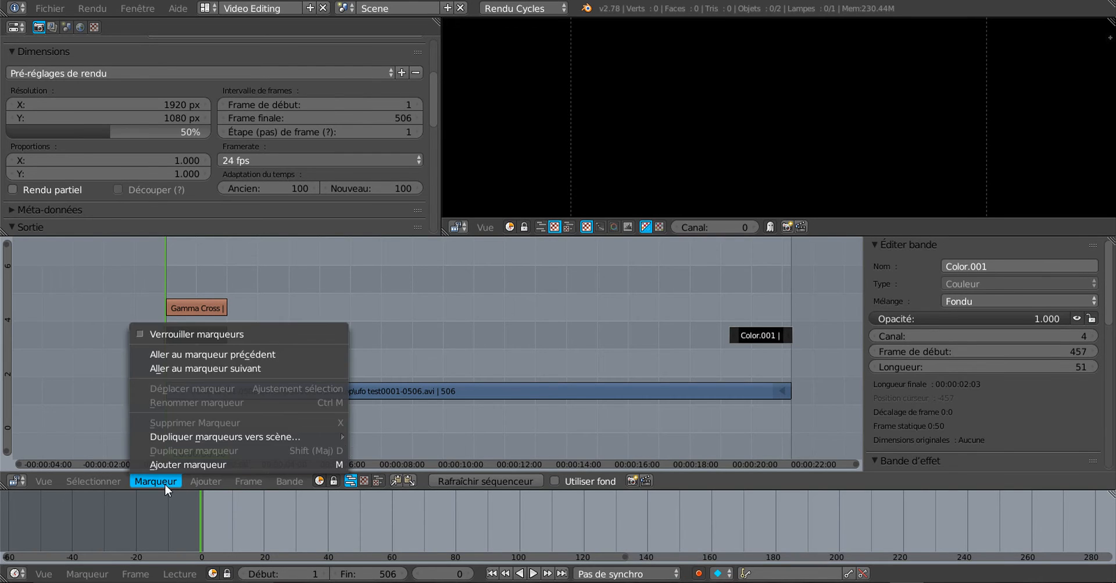
right_click(716, 395)
right_click(783, 341)
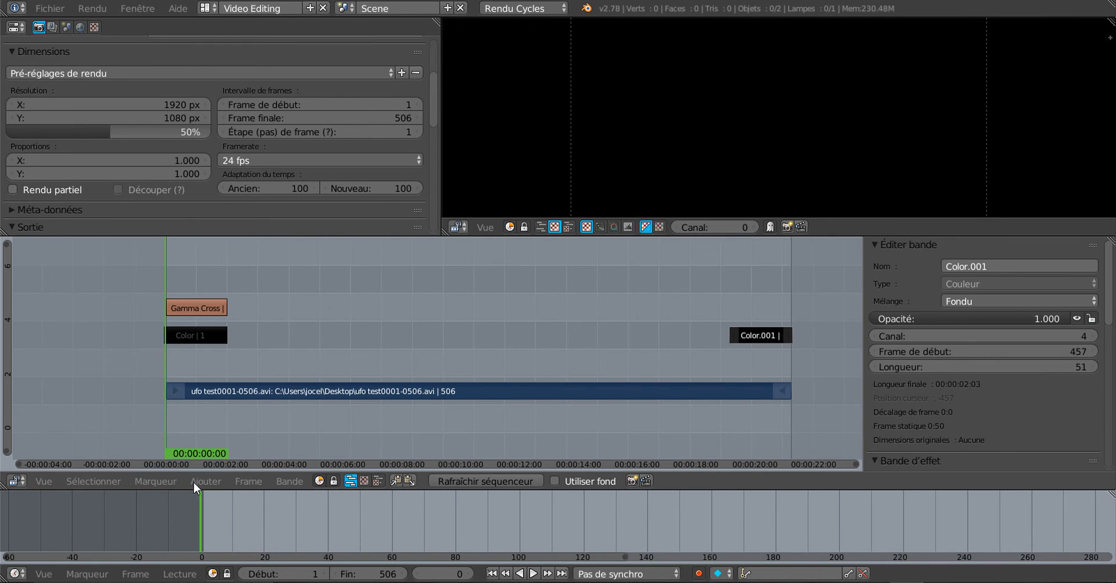
click(162, 485)
mouse_move(192, 482)
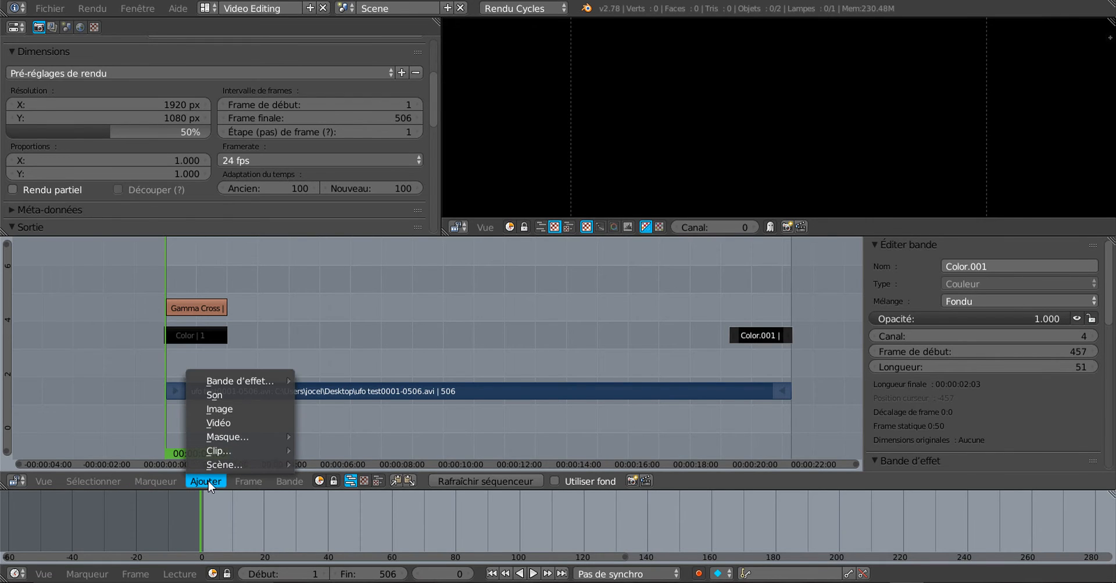
mouse_move(239, 382)
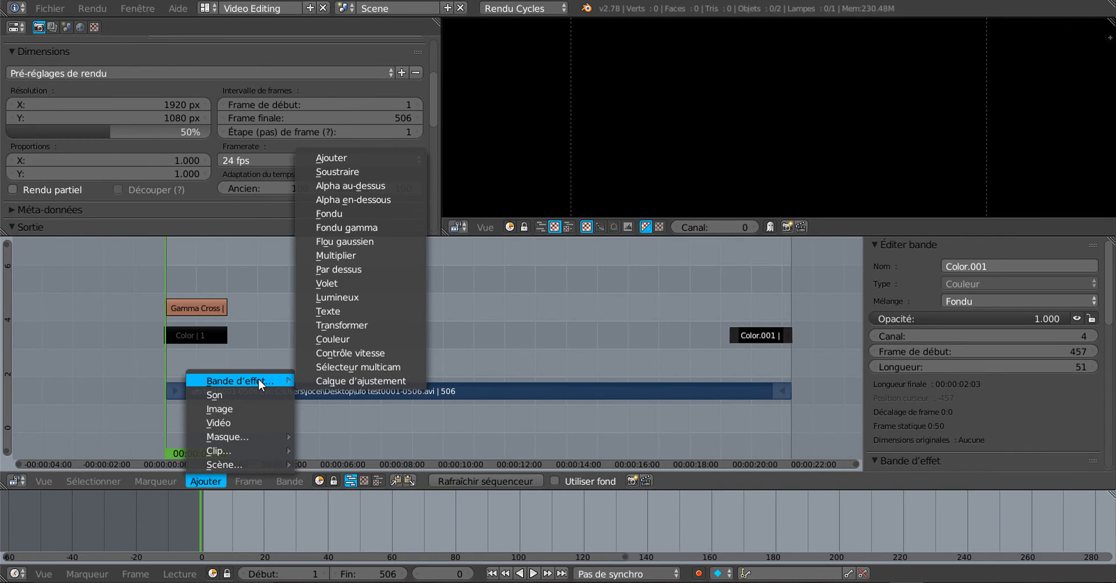
click(356, 227)
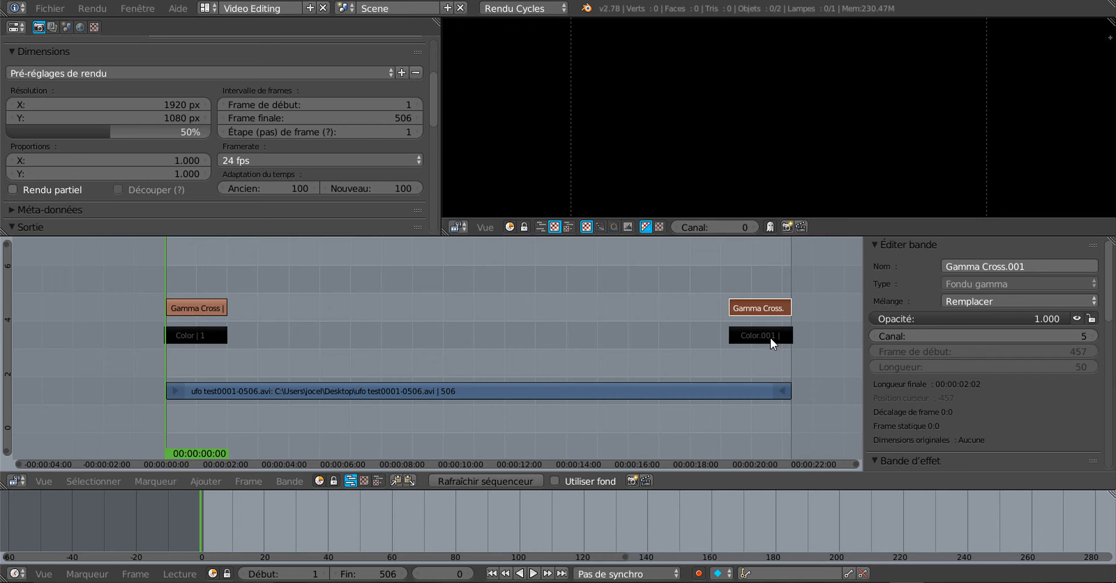
Step: Play the fade-out at the end of the video and return the playhead to frame 0
click(692, 307)
key(alt+a)
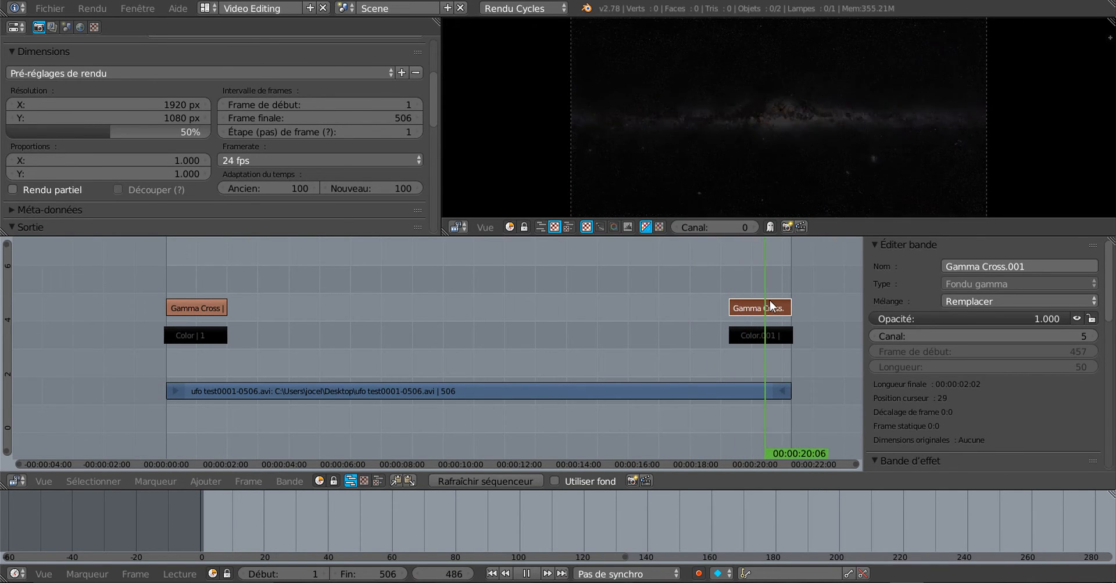
drag(794, 305, 158, 318)
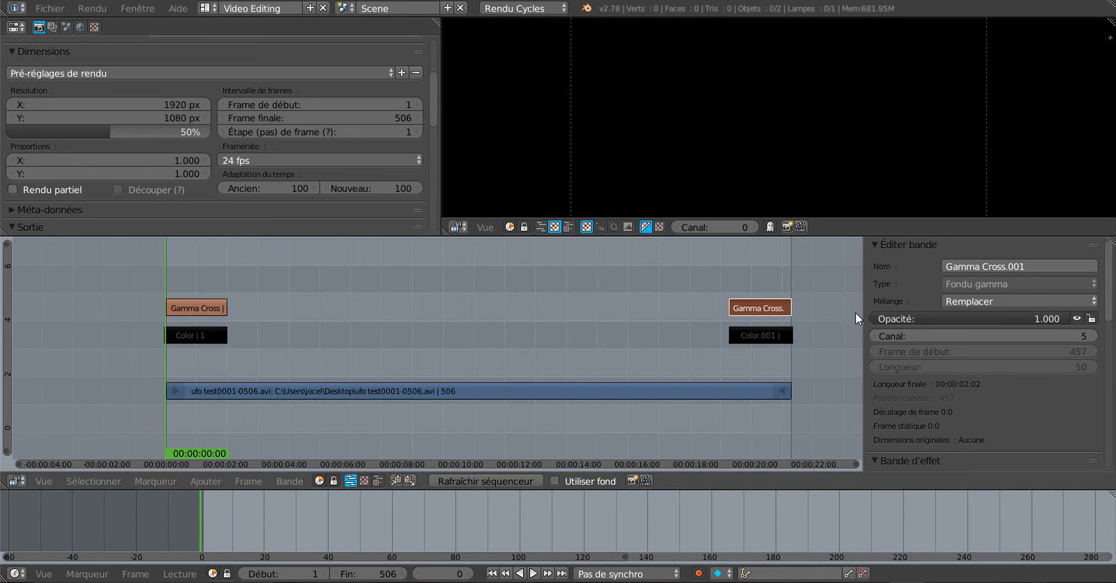
Step: Narrow the strip properties region, zoom the sequencer in slightly, and enlarge the preview area above it
drag(867, 309, 909, 311)
scroll(567, 361, up, 2)
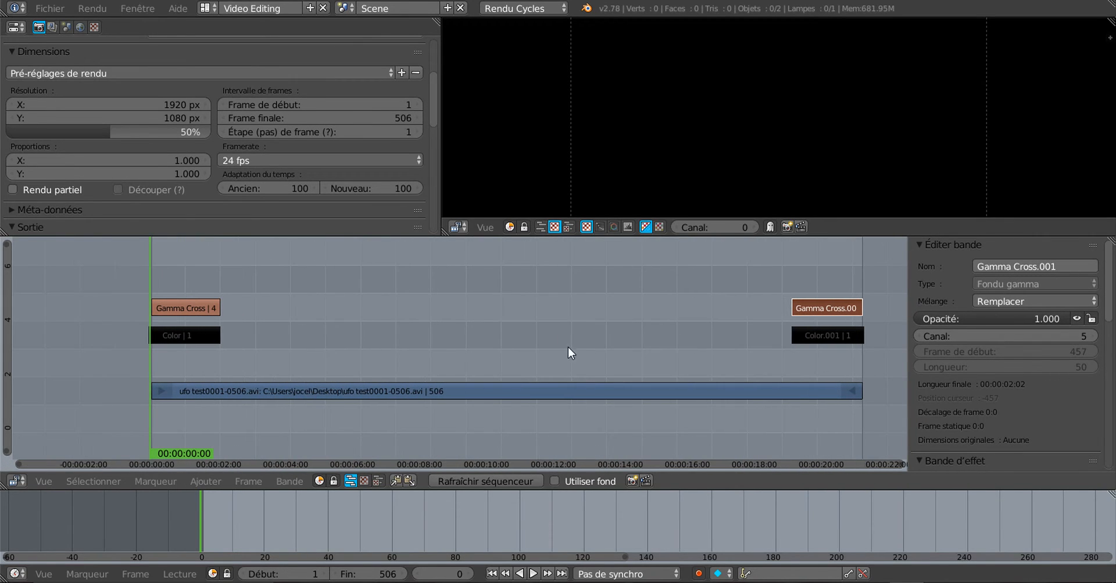
drag(493, 239, 492, 284)
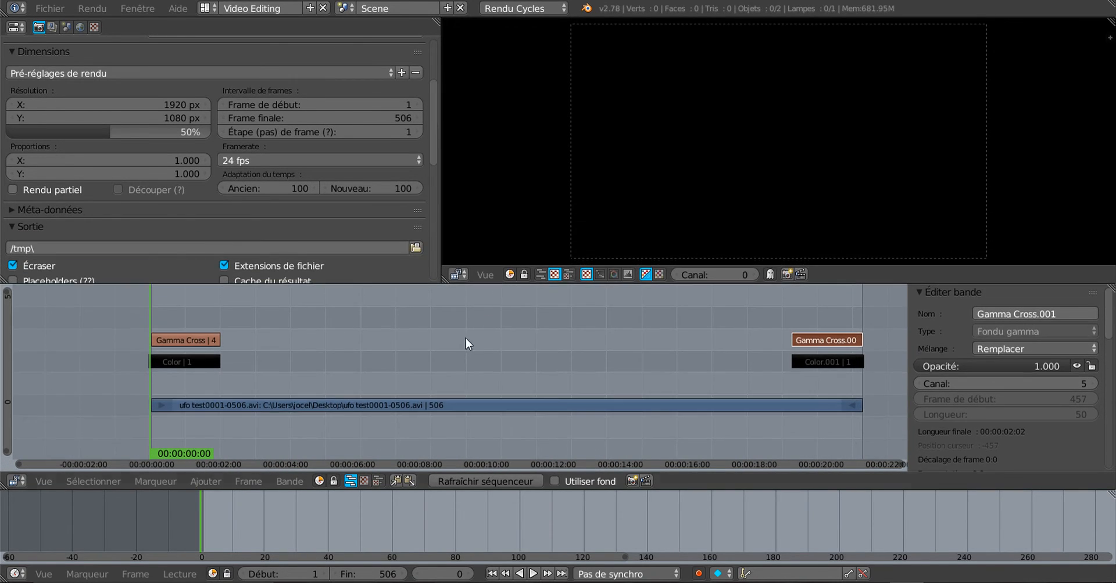
Step: Play the sequence from the start, move the playhead to frame 164 and stop playback
key(alt+a)
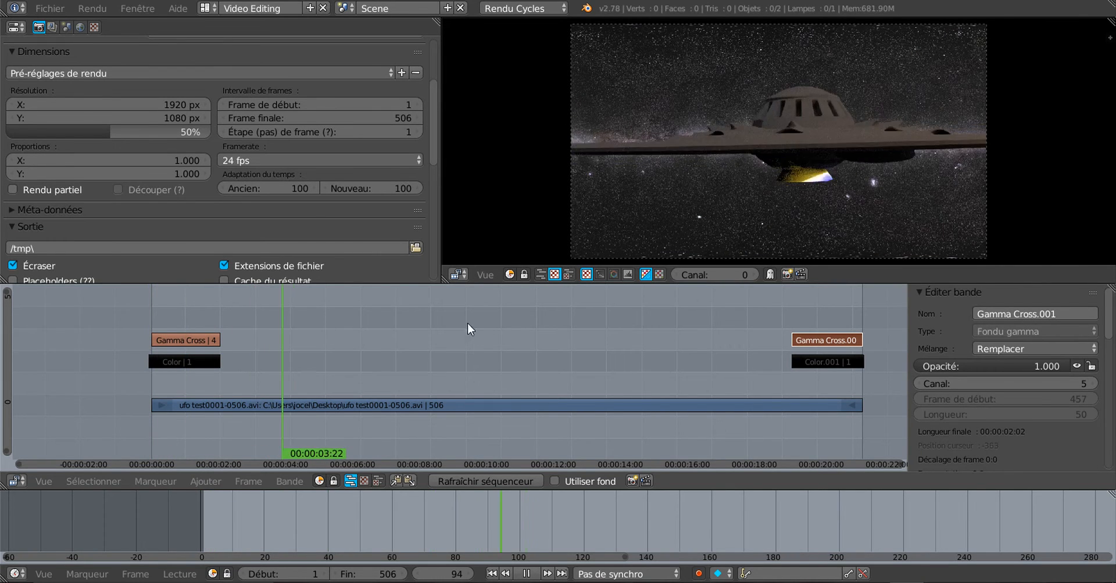
click(381, 342)
key(alt+a)
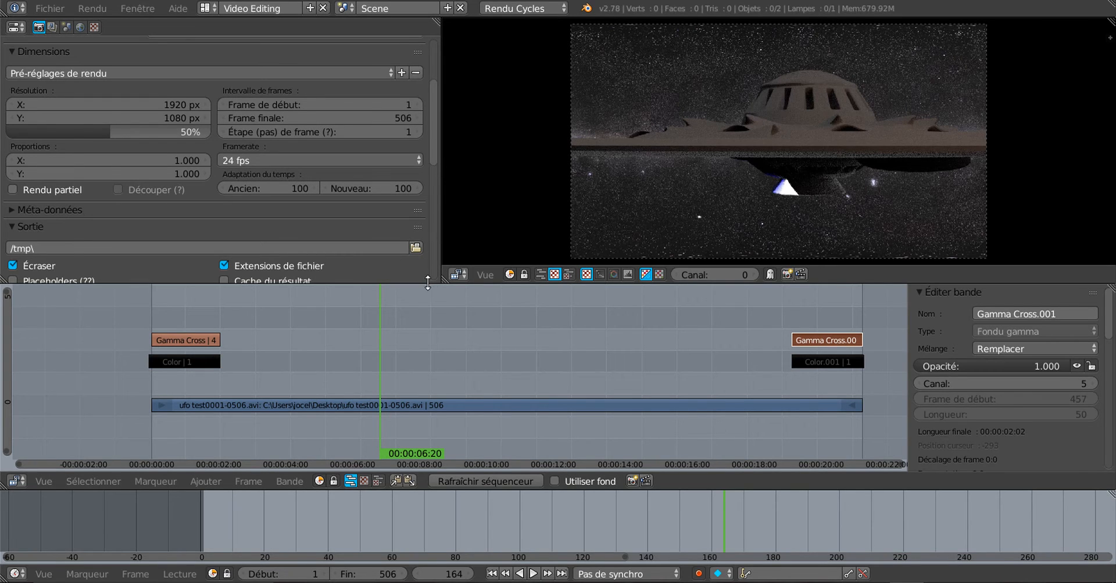
Step: Browse the available effect strips and enlarge the sequencer area so its strips are taller
drag(427, 283, 426, 313)
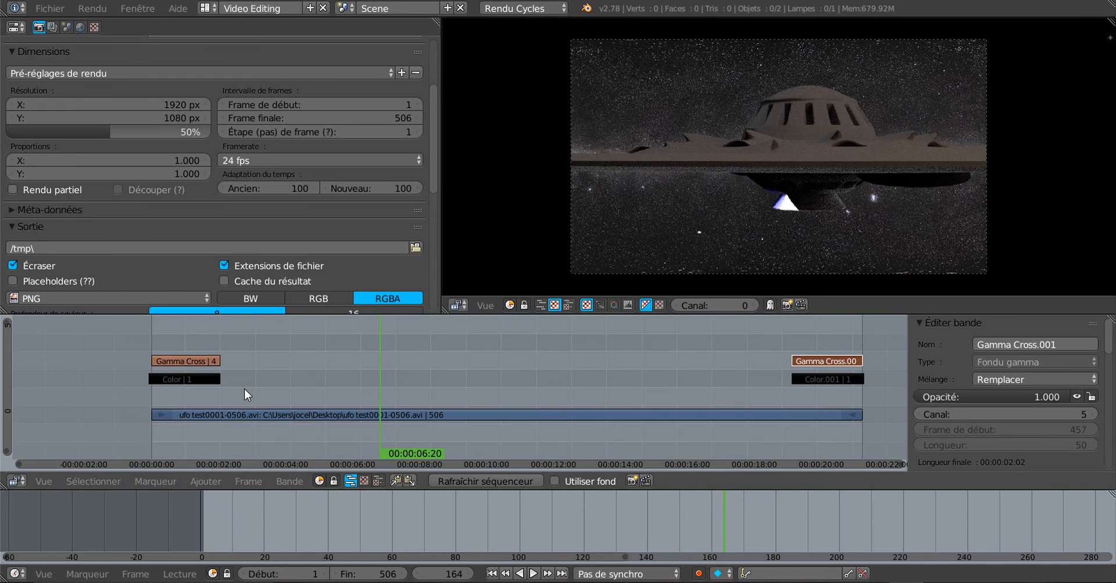
click(199, 478)
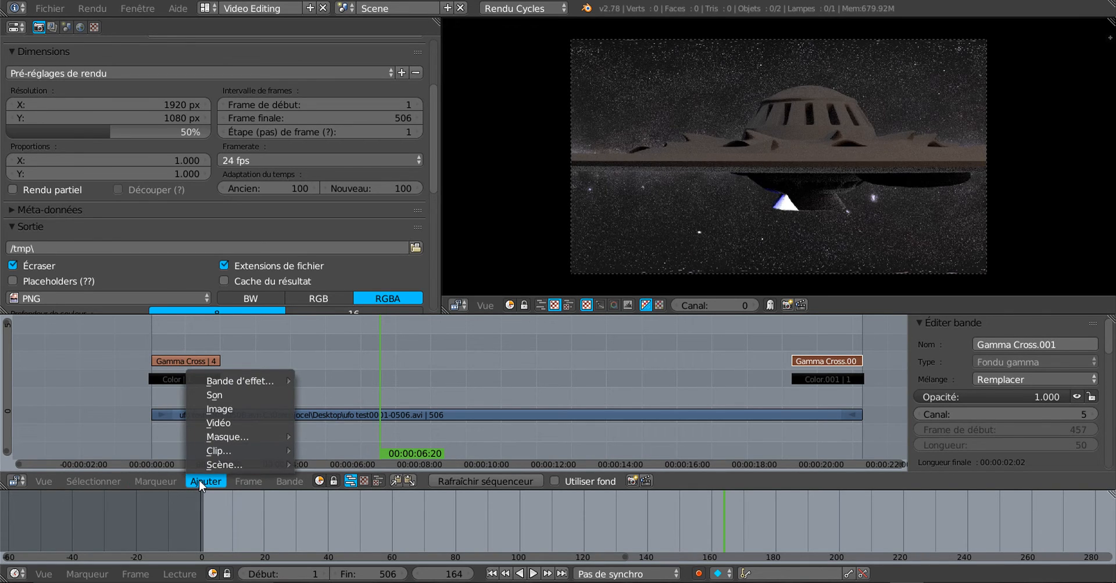
mouse_move(242, 381)
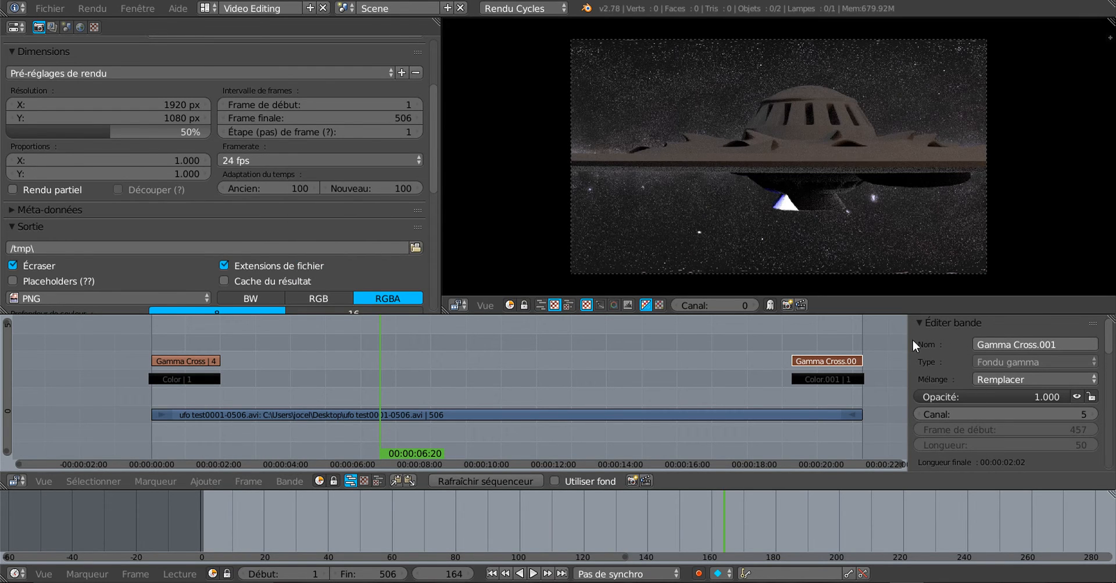
drag(1007, 315, 1016, 223)
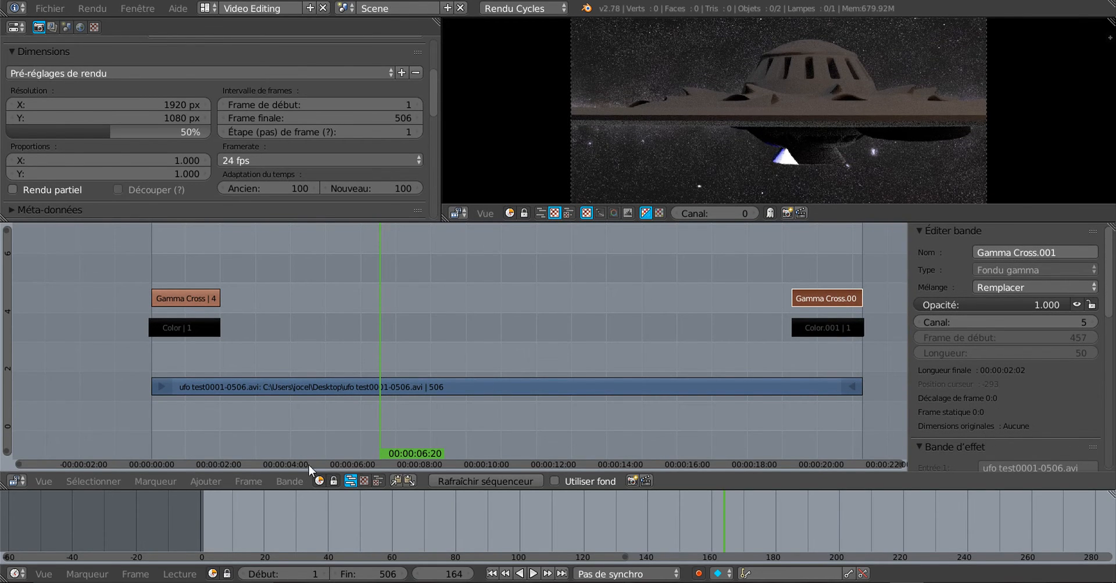
Step: Try to add a Wipe (Volet) effect to the selected Gamma Cross strip at the end of the video
click(209, 483)
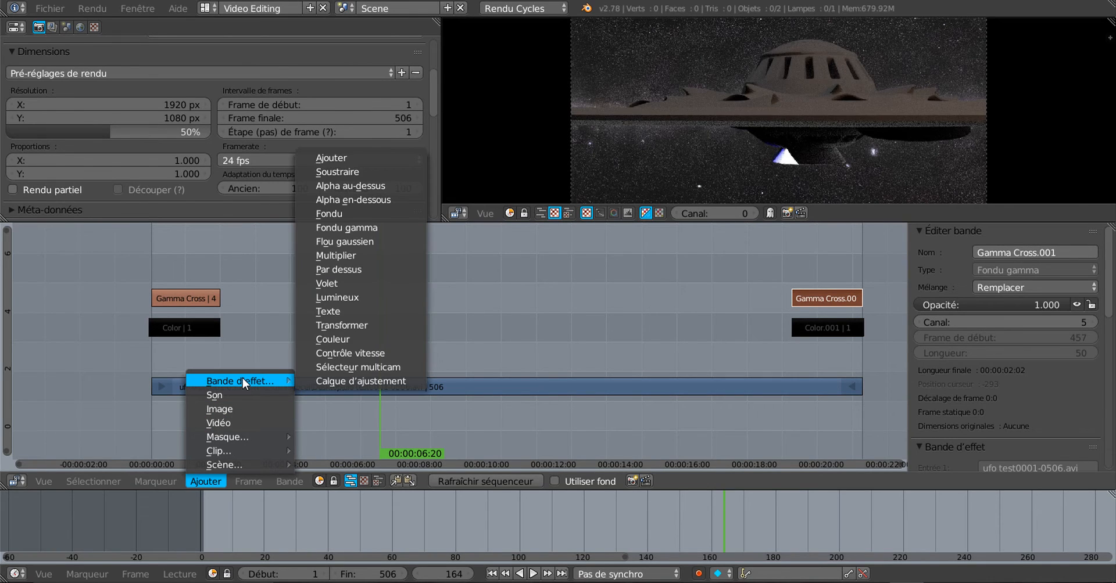
click(330, 282)
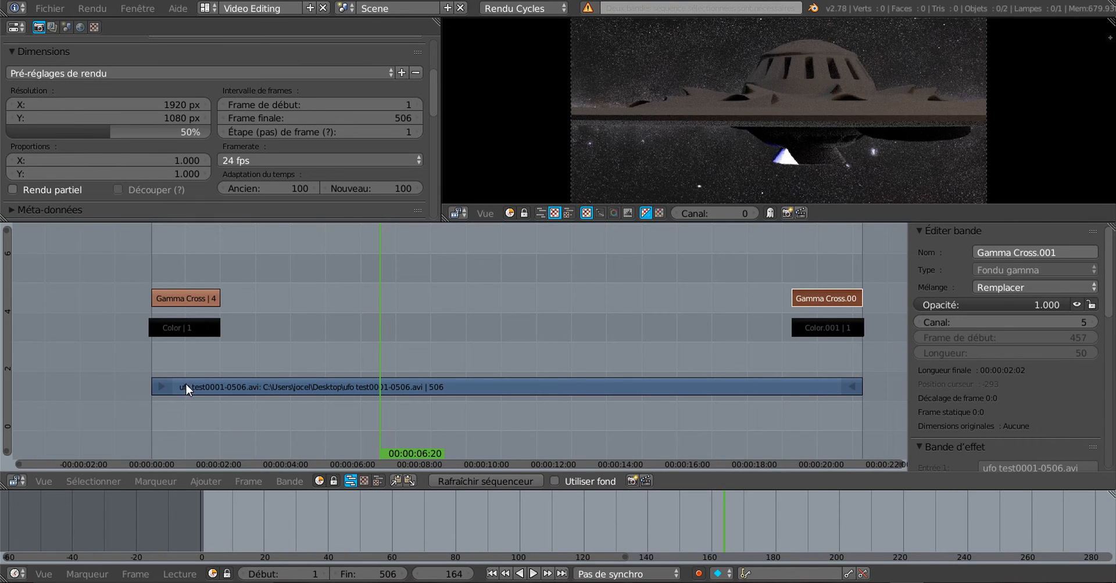
click(166, 480)
Step: Add a Gaussian Blur (Flou gaussien) effect strip to the Gamma Cross strip at the end of the video
click(205, 482)
mouse_move(251, 380)
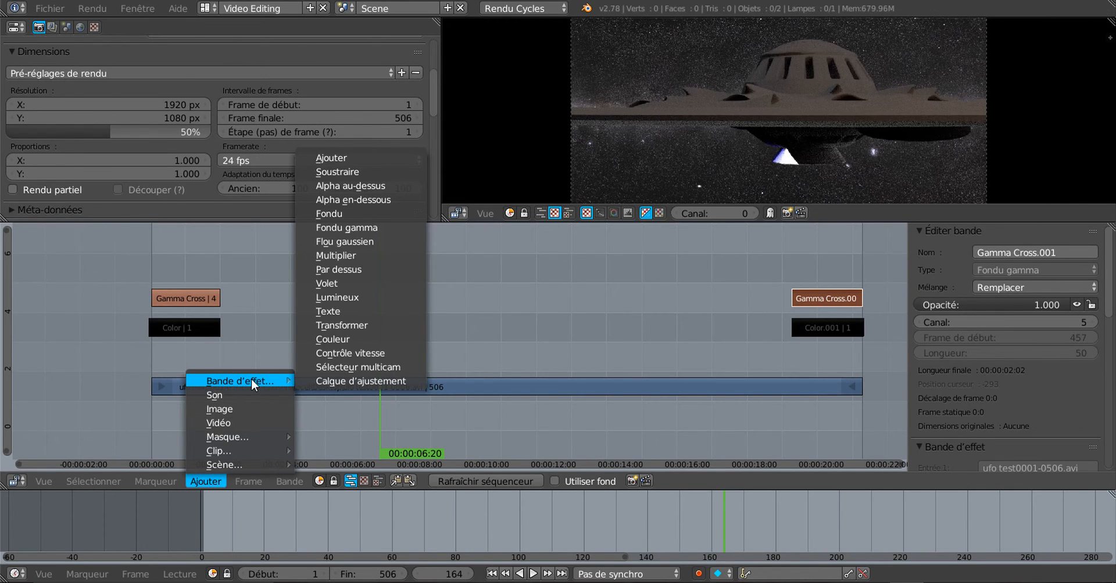
click(358, 241)
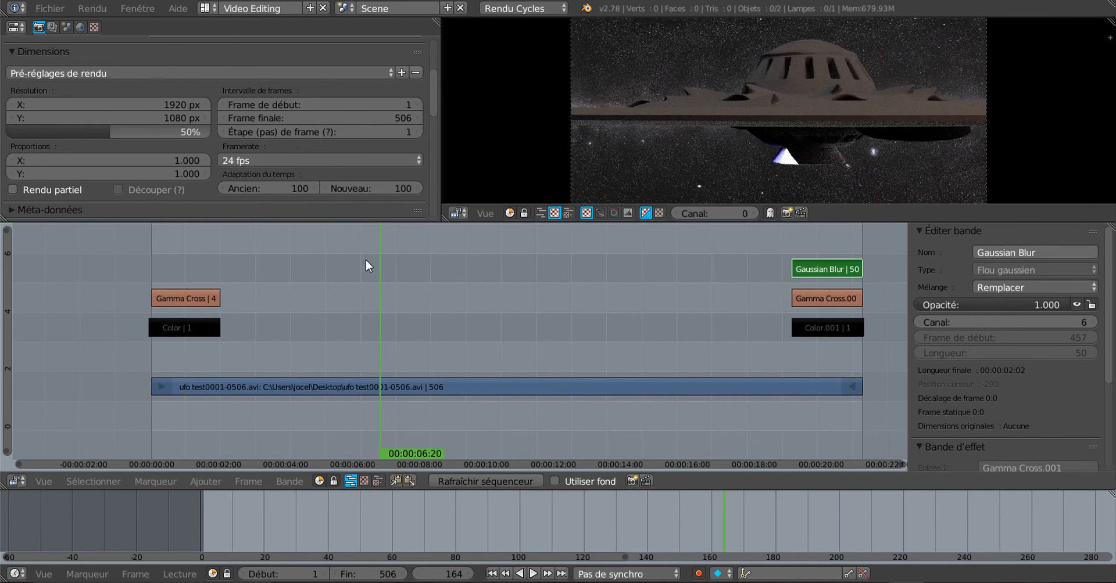
Step: Add a Gaussian Blur (Flou gaussien) effect to the whole video strip and look through its properties in a widened region
click(336, 394)
click(196, 482)
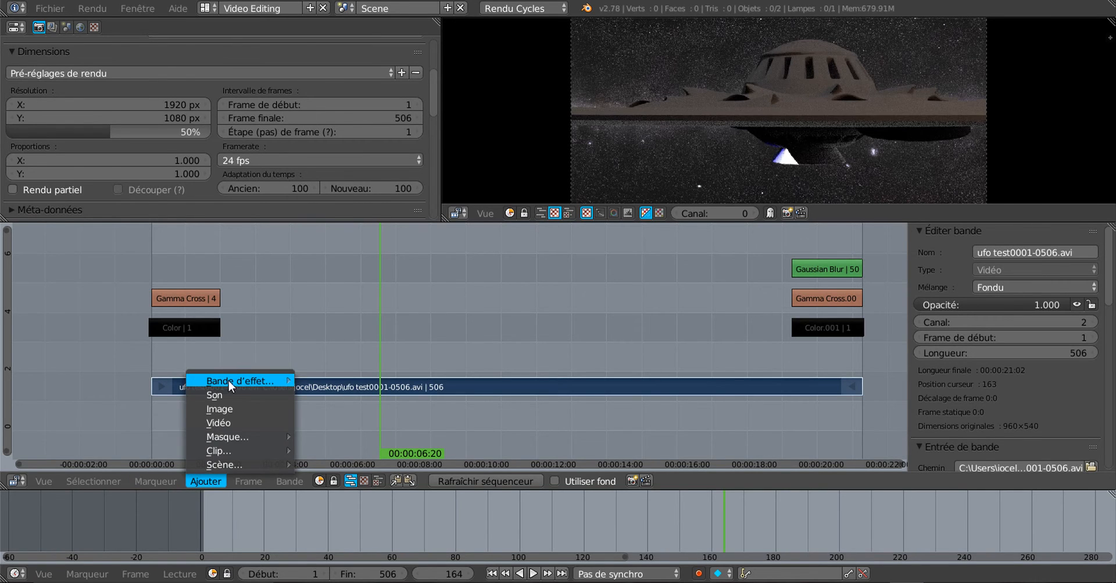
mouse_move(228, 380)
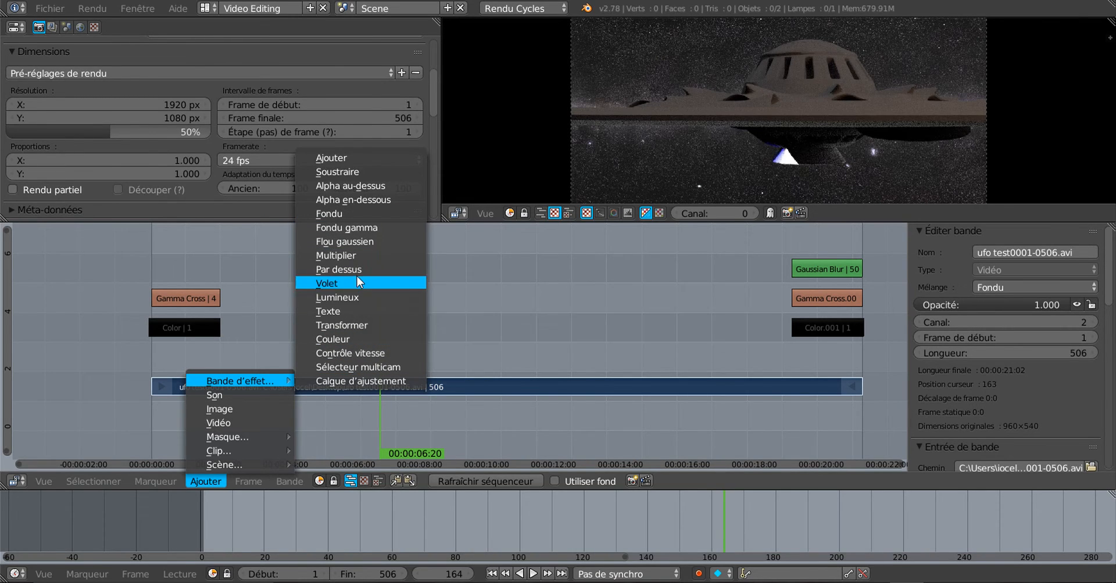
click(358, 243)
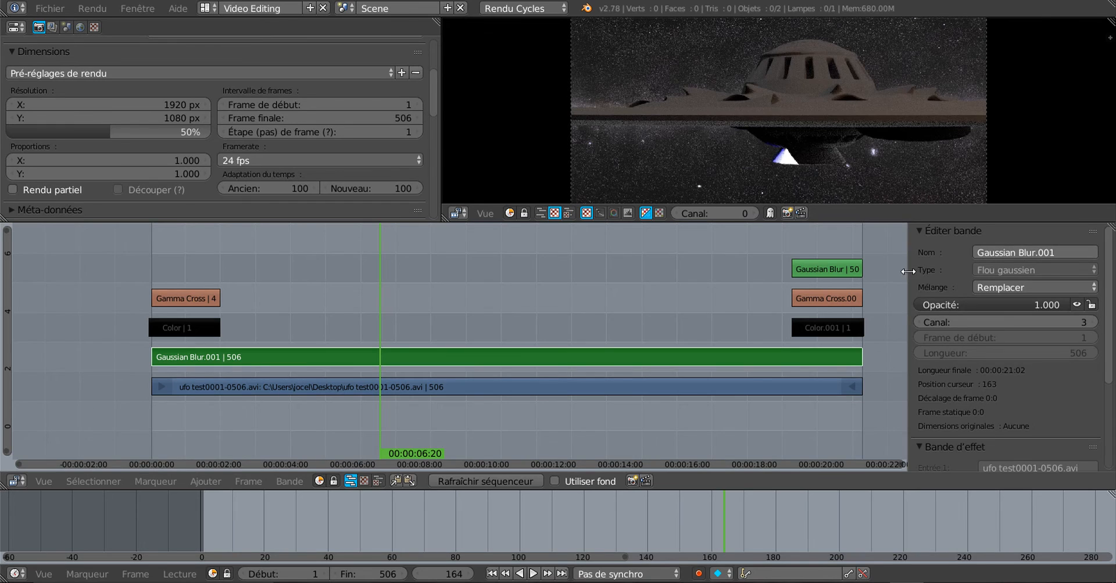
drag(908, 272, 858, 279)
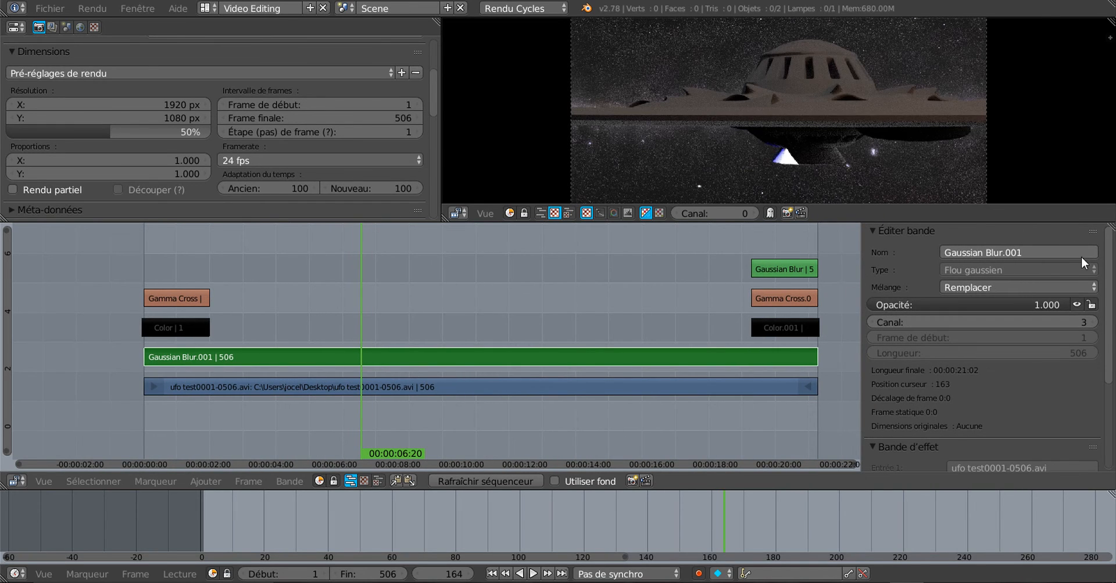
scroll(1111, 313, down, 5)
scroll(1113, 311, up, 5)
Step: Delete the Gaussian Blur strip that covers the full length of the video
click(773, 328)
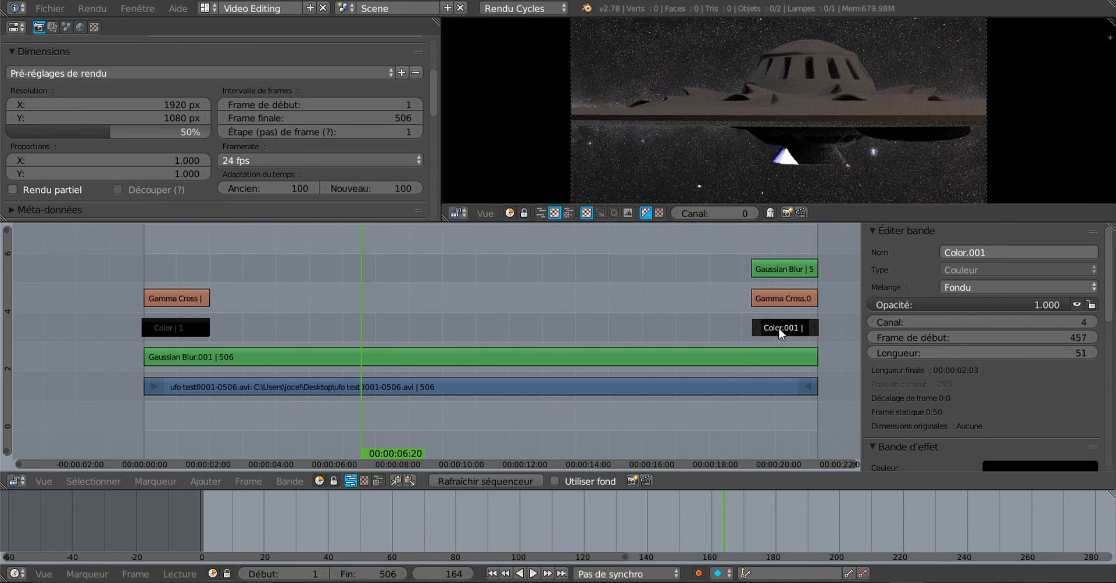
click(677, 356)
key(x)
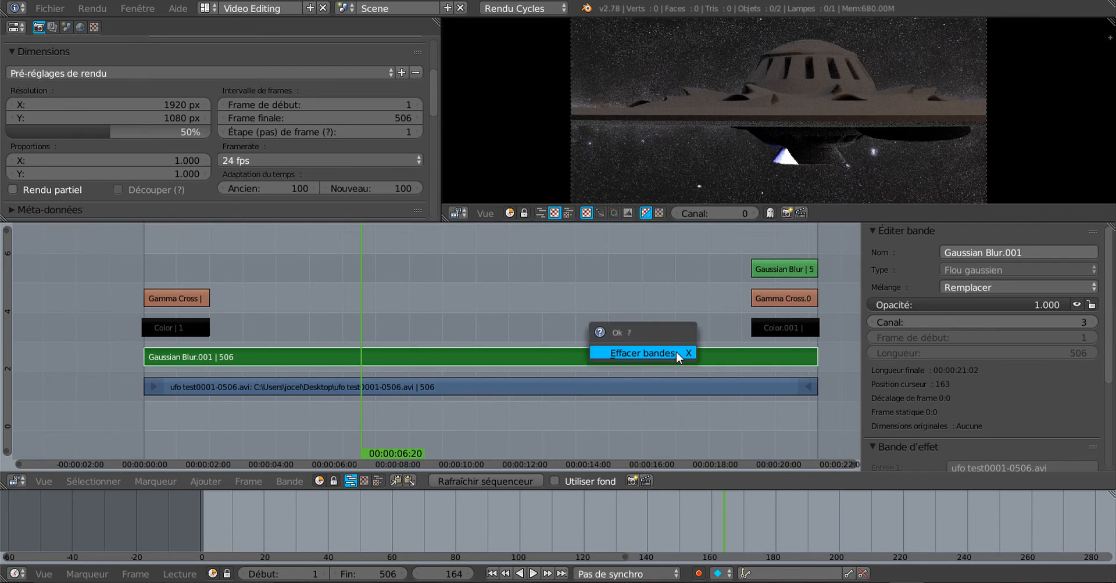
click(676, 353)
Step: Change the closing Color strip to dark blue, play the fade-out, and move the playhead to frame 237
click(782, 329)
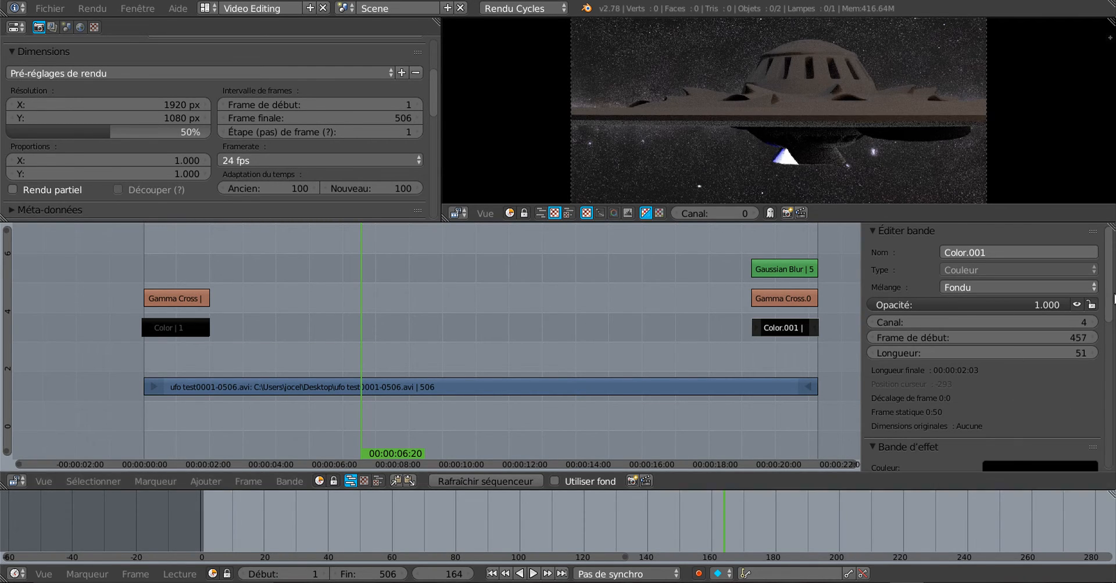
scroll(1064, 395, down, 5)
click(1046, 373)
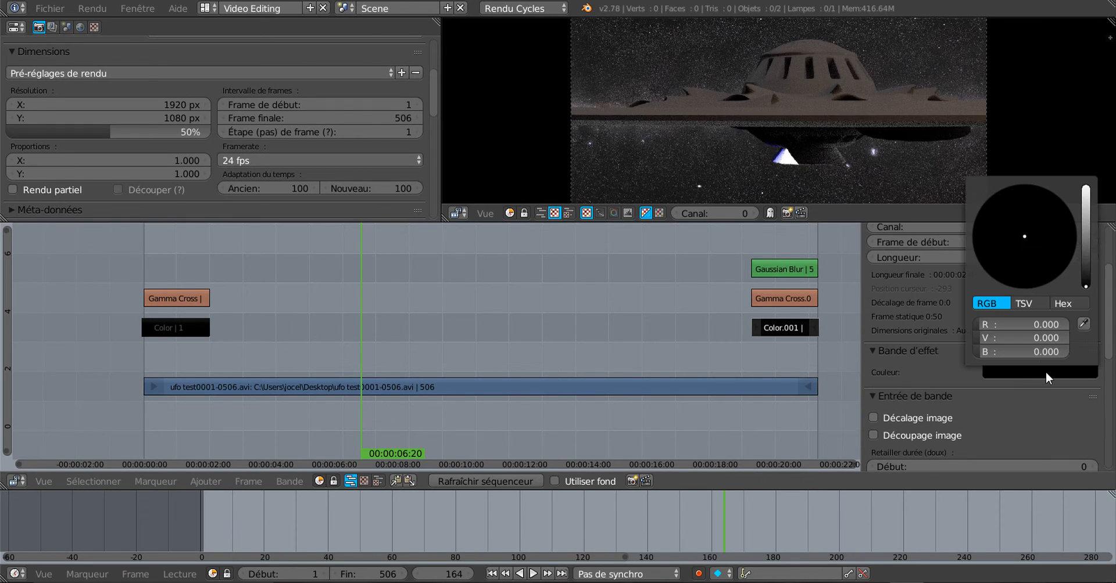
drag(1089, 289, 1086, 245)
click(1056, 216)
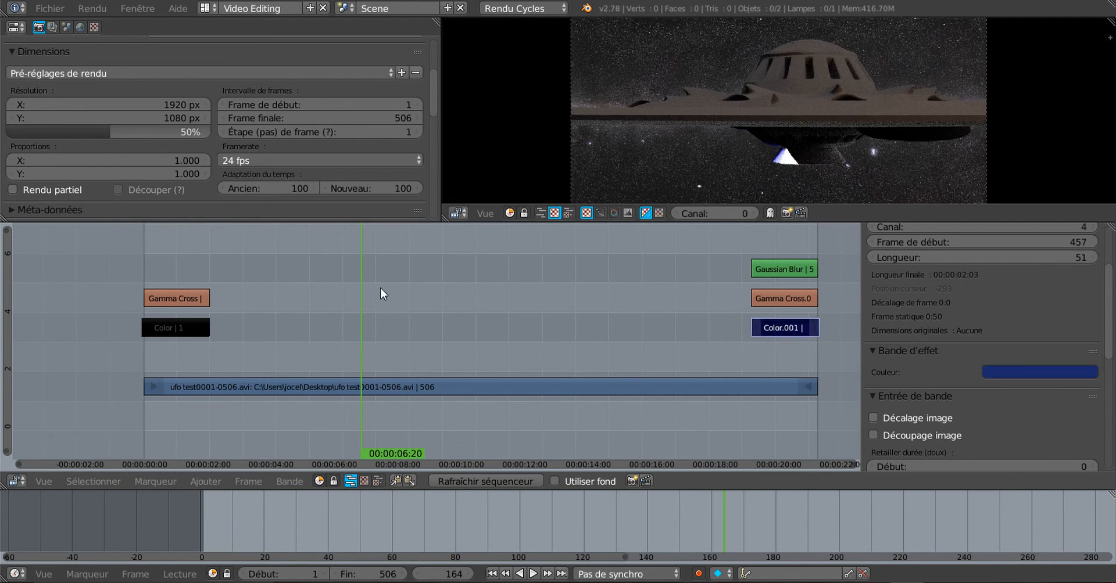
key(alt+a)
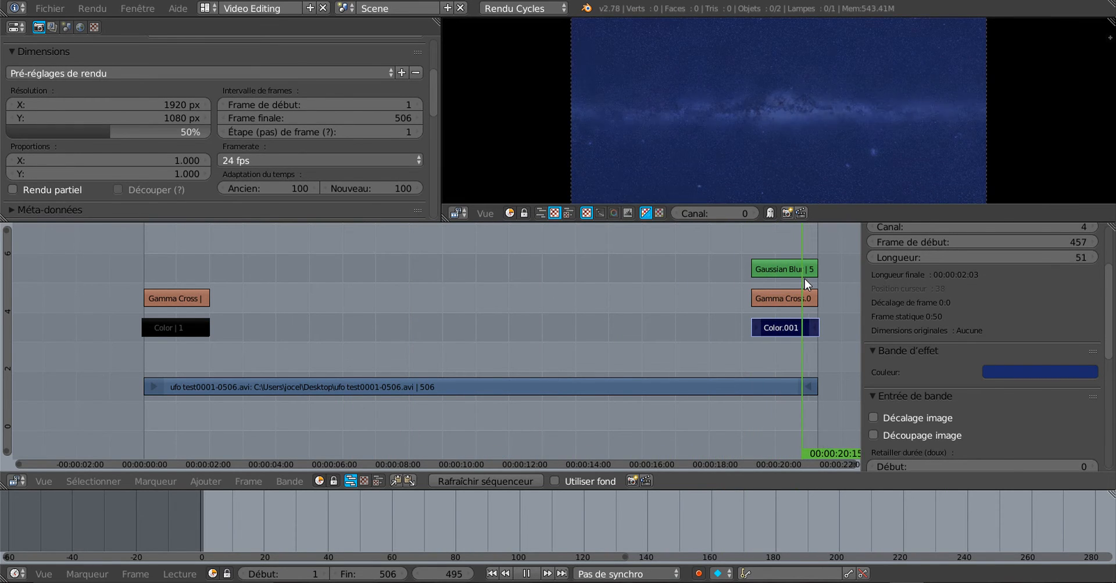
drag(743, 284, 458, 310)
Step: Change the opening Color strip to dark red
right_click(184, 328)
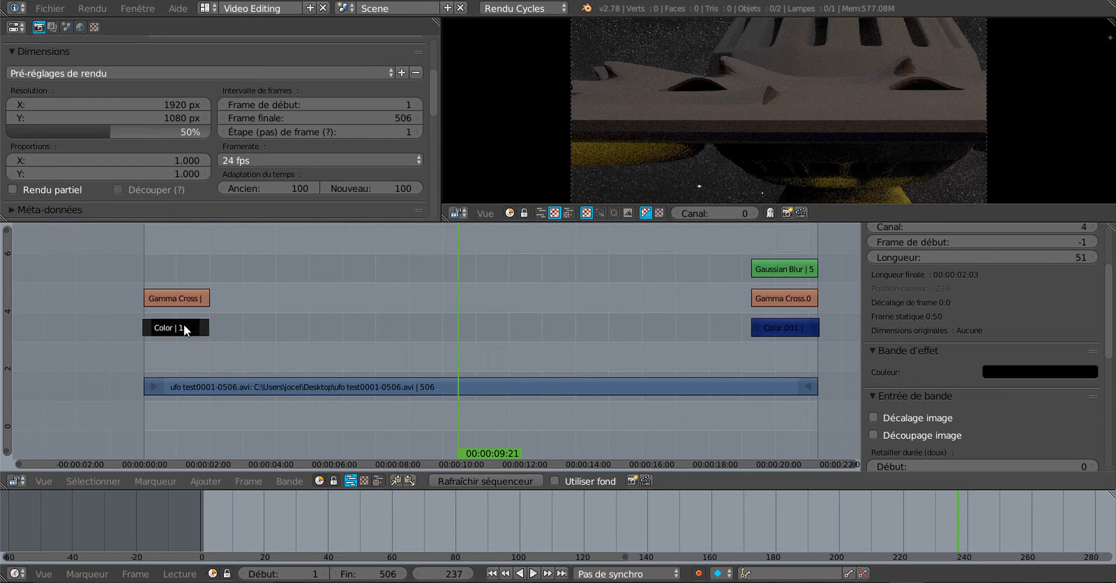
click(1032, 370)
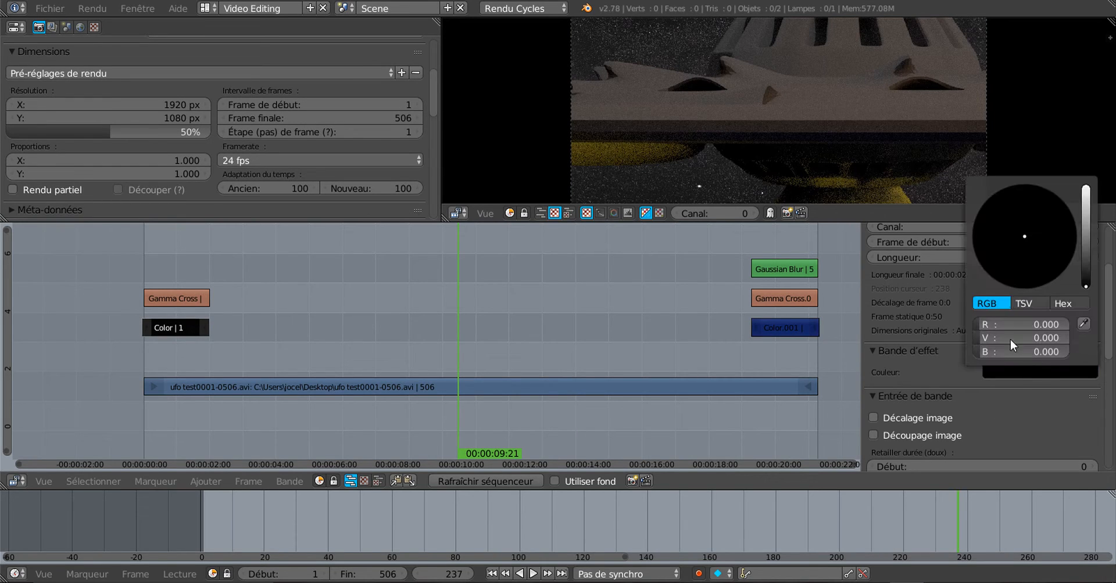
drag(1085, 286, 1085, 246)
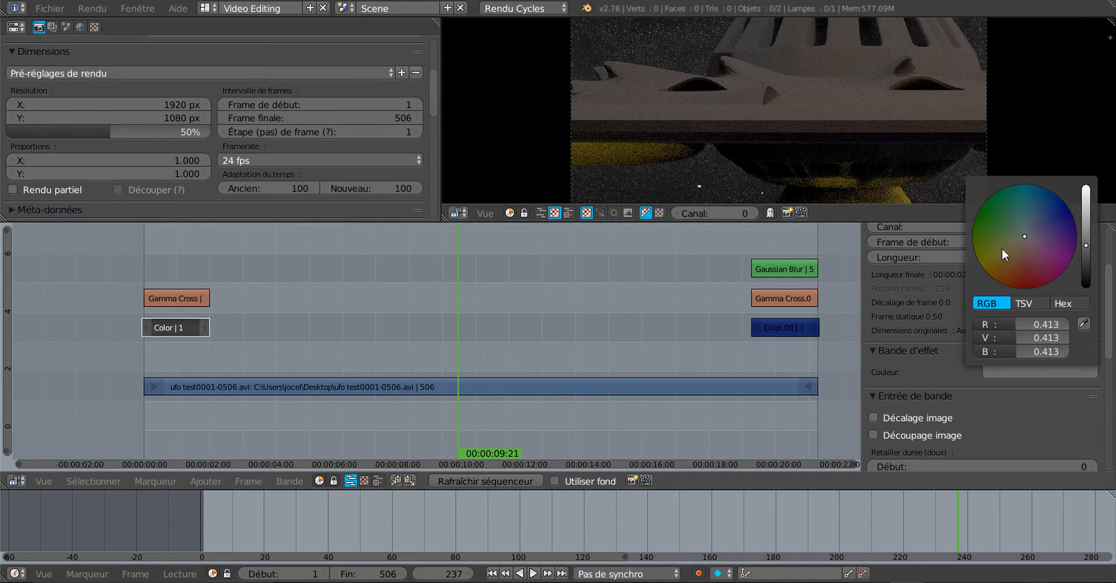
click(1022, 280)
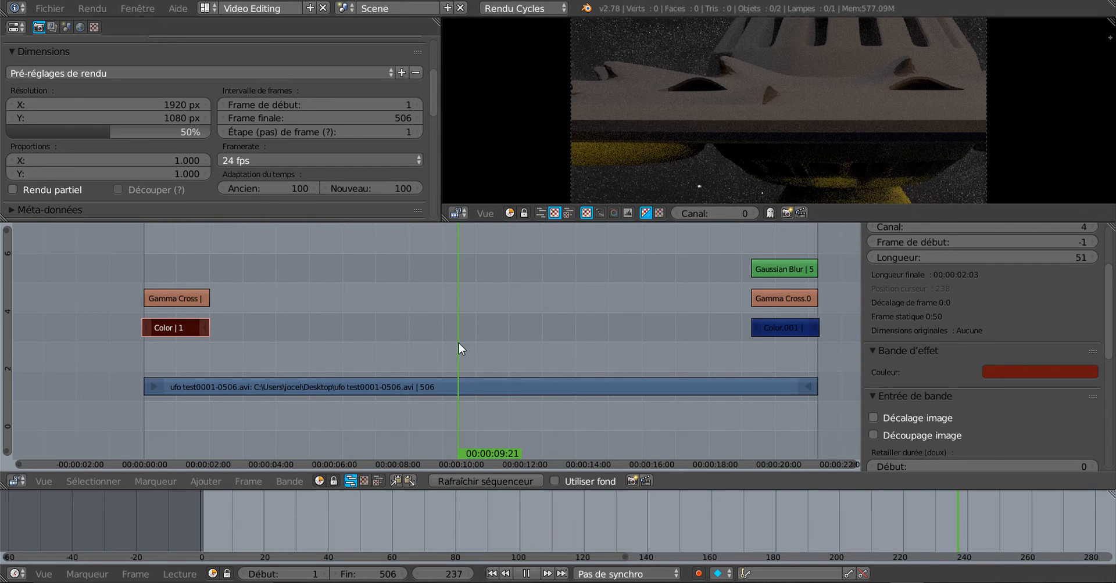
Step: Move the playhead to the start and play the red fade-in, returning to frame 0
drag(458, 343, 94, 343)
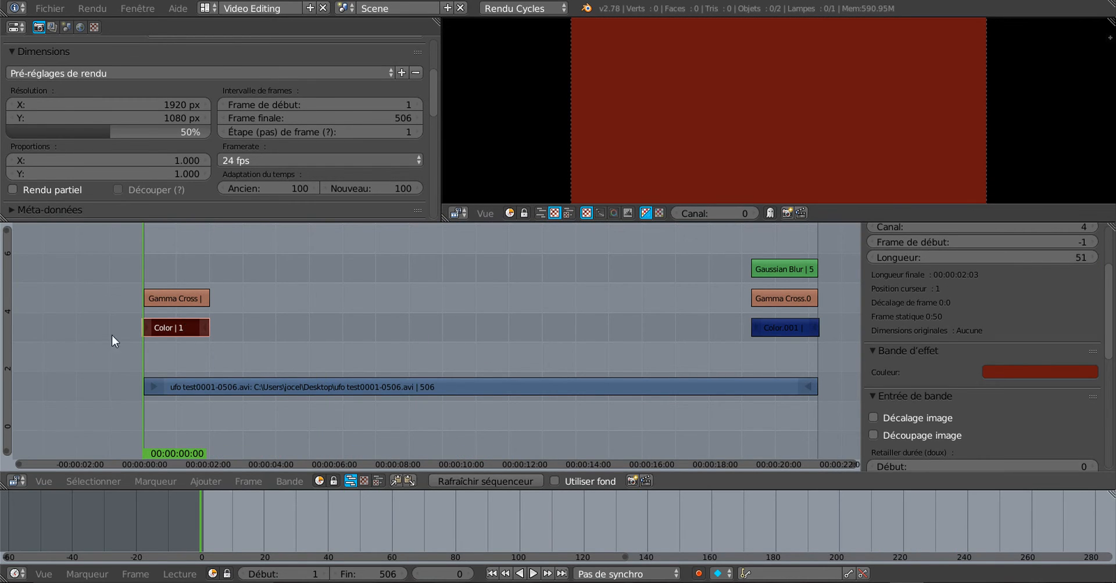
key(alt+a)
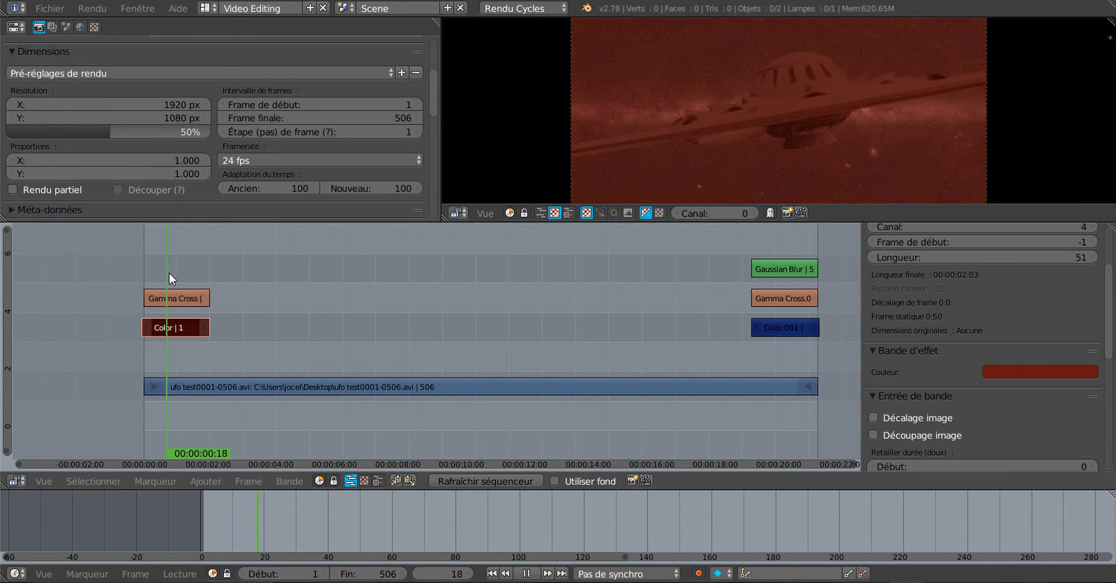
drag(180, 272, 153, 291)
key(alt+a)
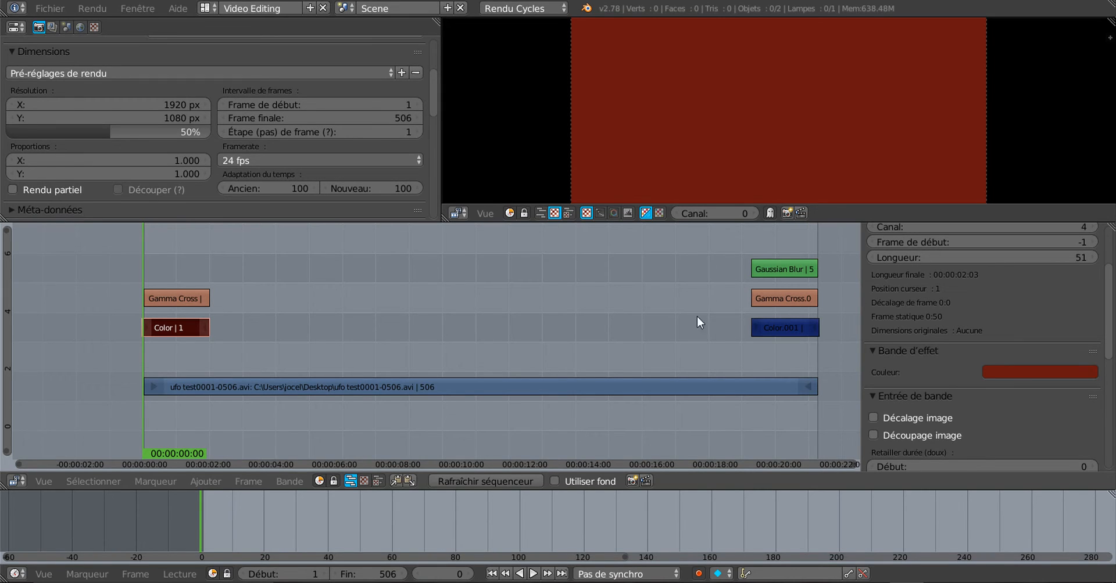
Step: Narrow the strip properties region, play the sequence from the start, and stop playback back at frame 0
drag(863, 314, 946, 315)
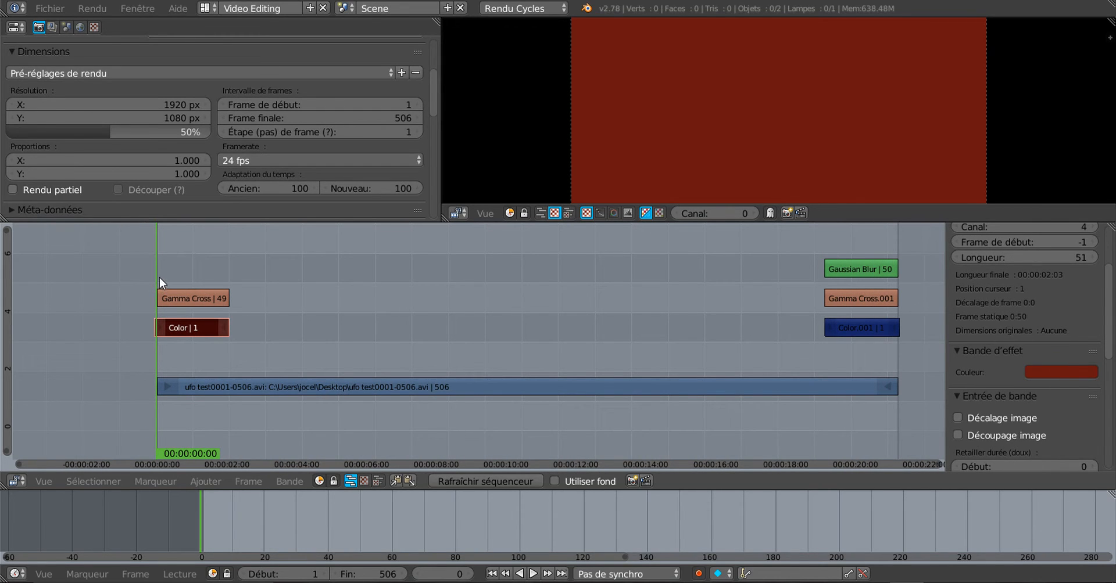
key(alt+a)
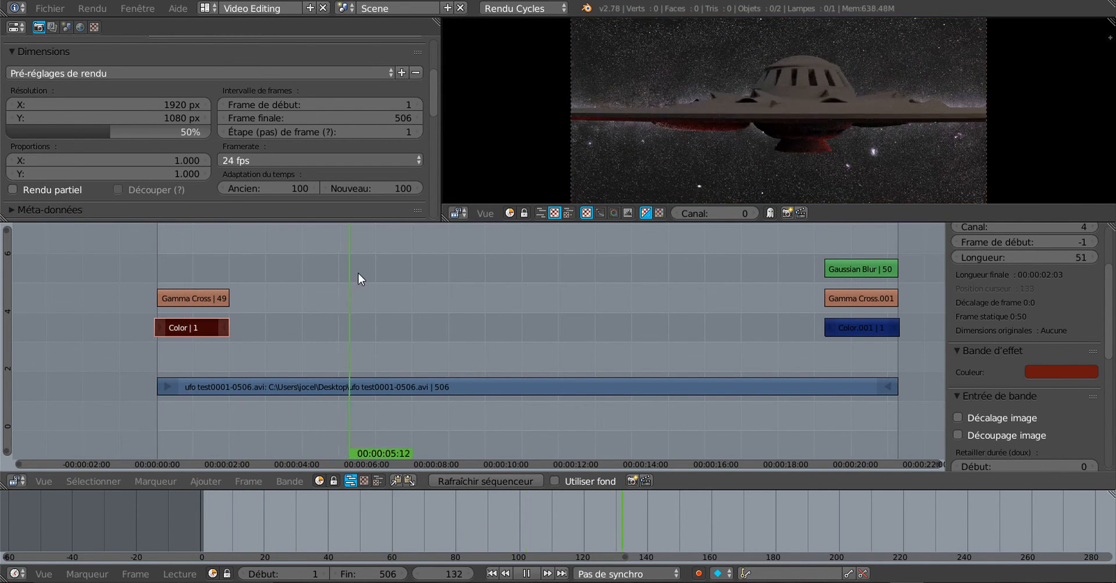
key(Escape)
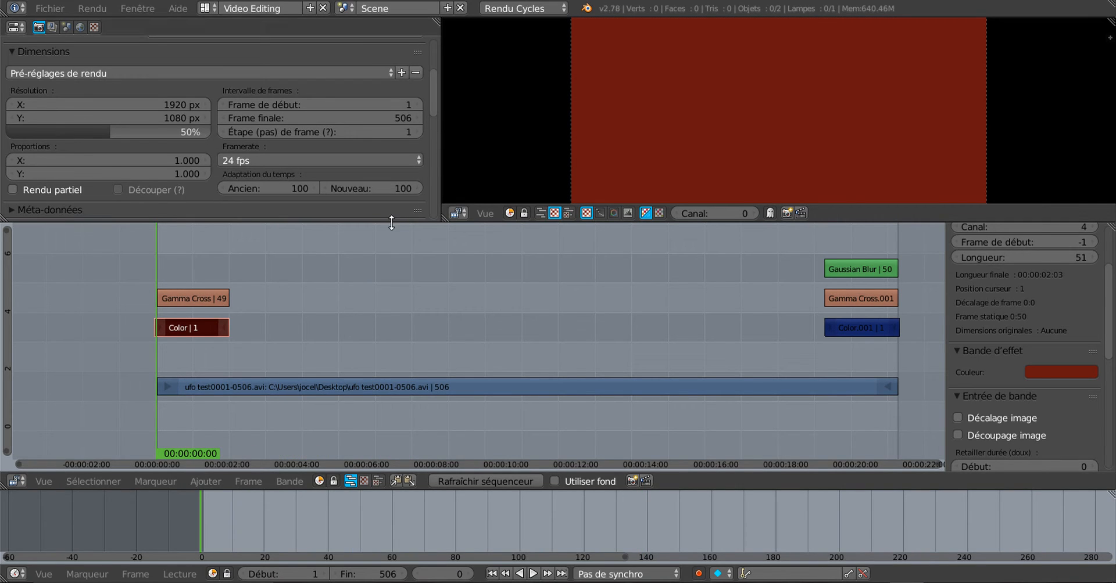
Step: Enlarge the render settings and preview areas above the sequencer and look through the render, dimensions and output settings
drag(391, 222, 393, 368)
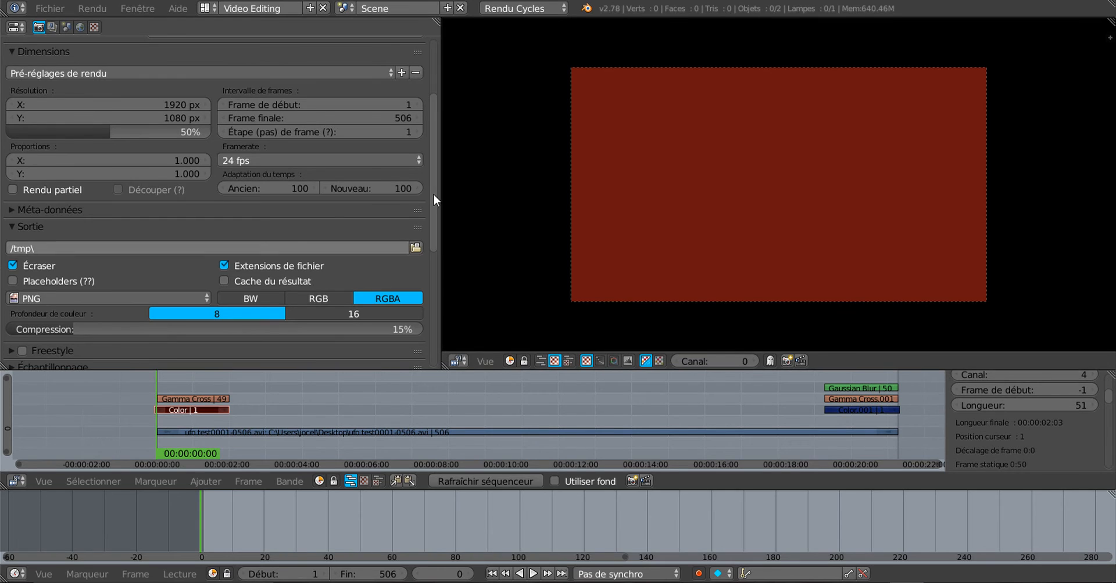
scroll(436, 139, up, 1)
scroll(436, 236, down, 3)
scroll(437, 246, down, 6)
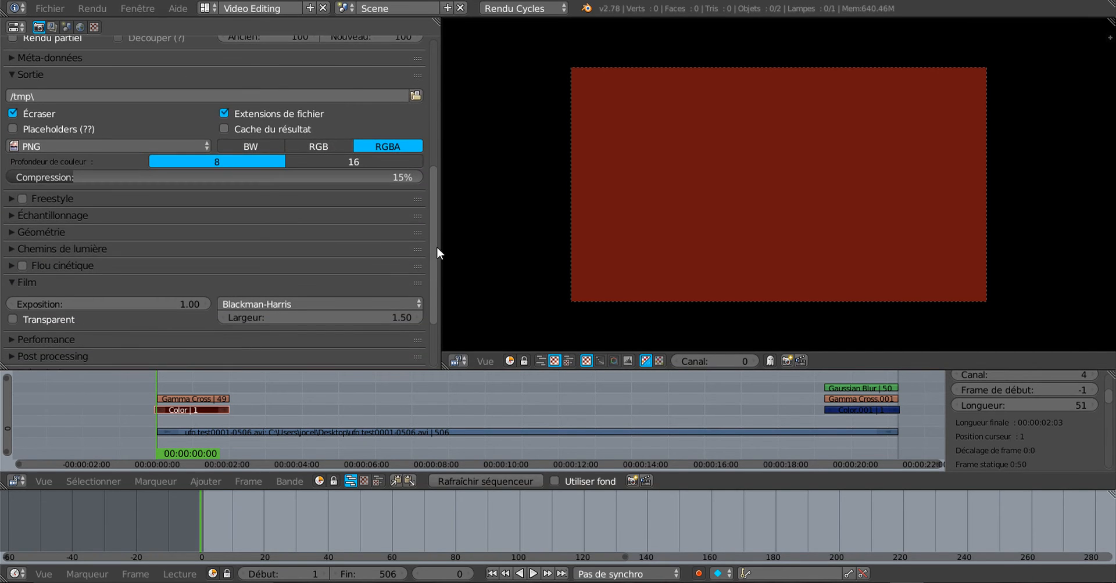
scroll(438, 205, up, 5)
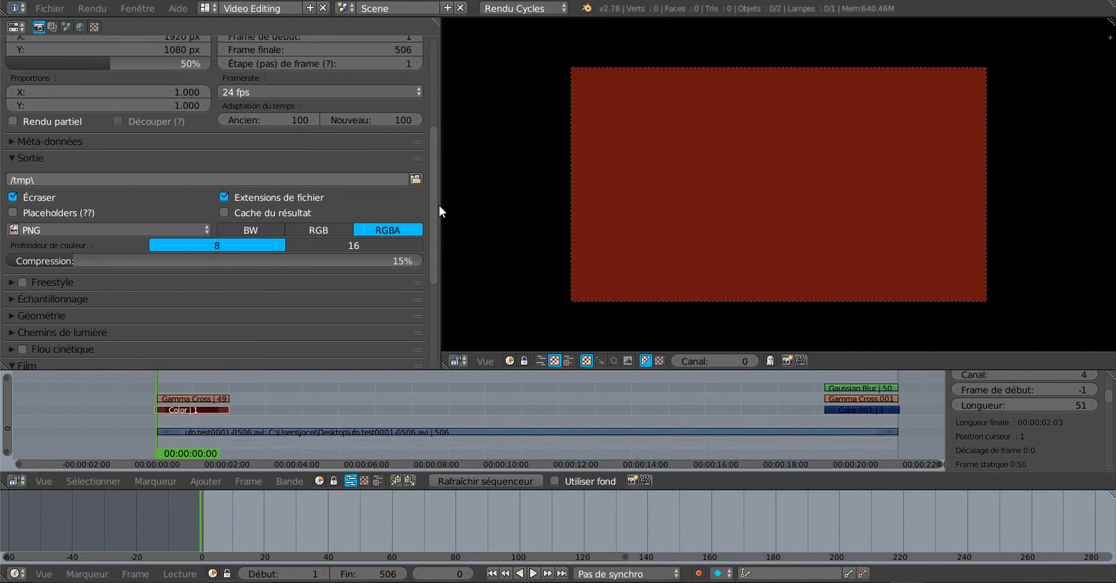
scroll(435, 211, up, 8)
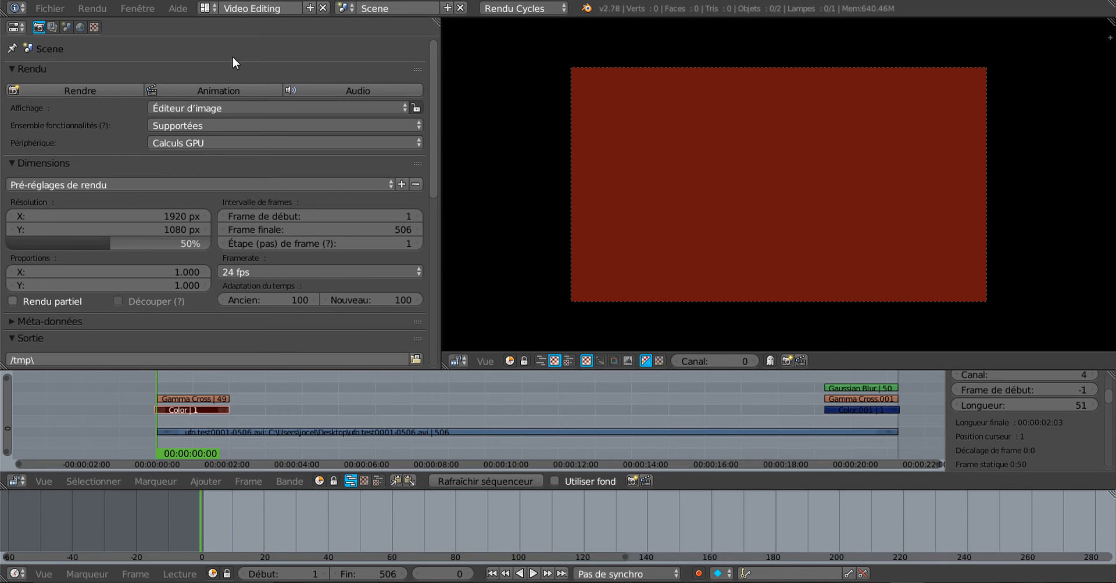
Step: Switch the screen layout from Video Editing to Default
click(207, 8)
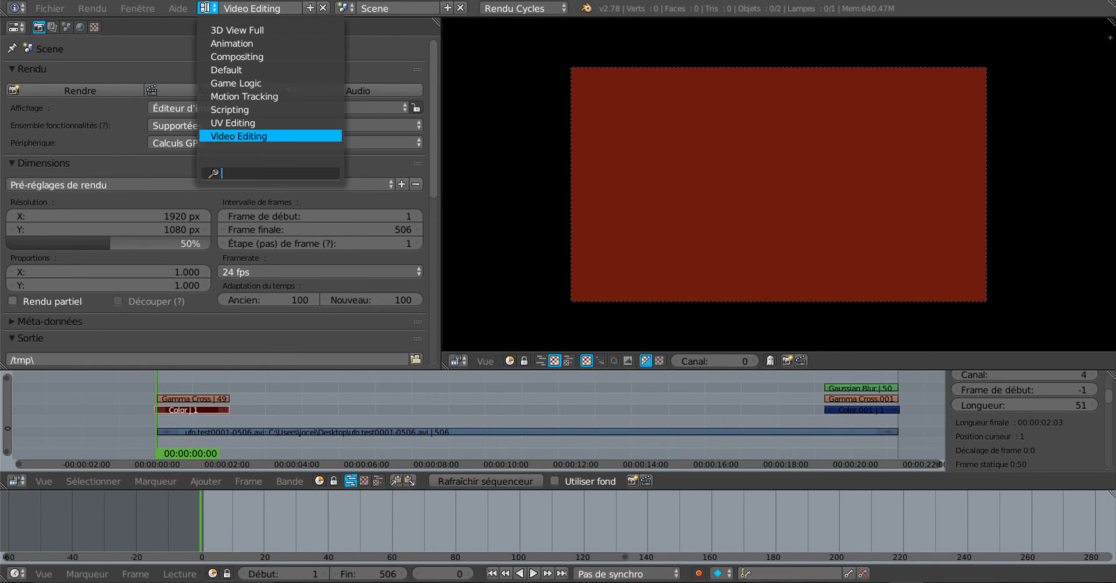
click(204, 8)
click(205, 8)
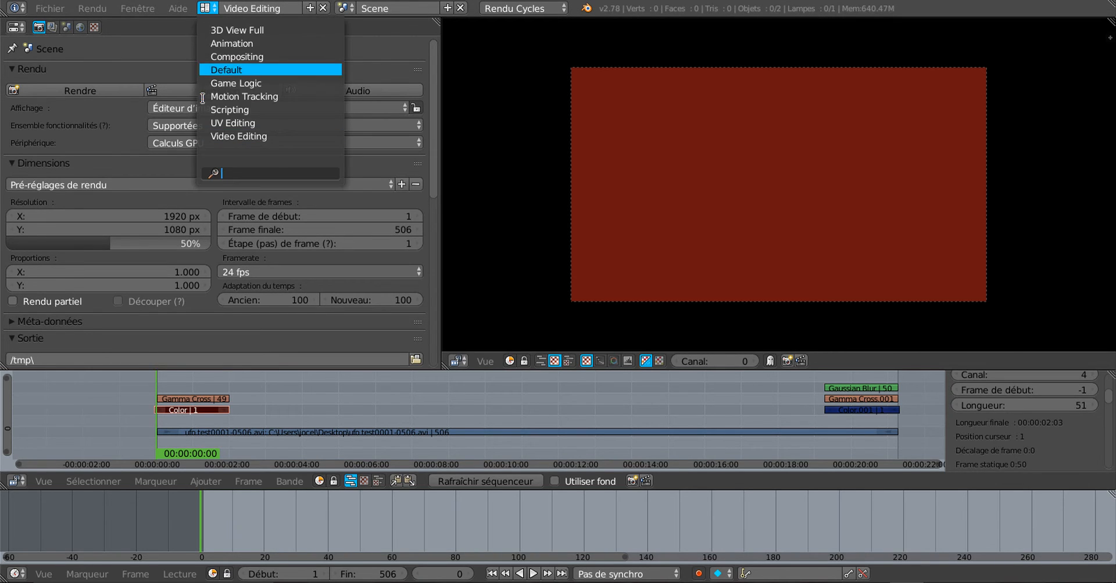
click(244, 70)
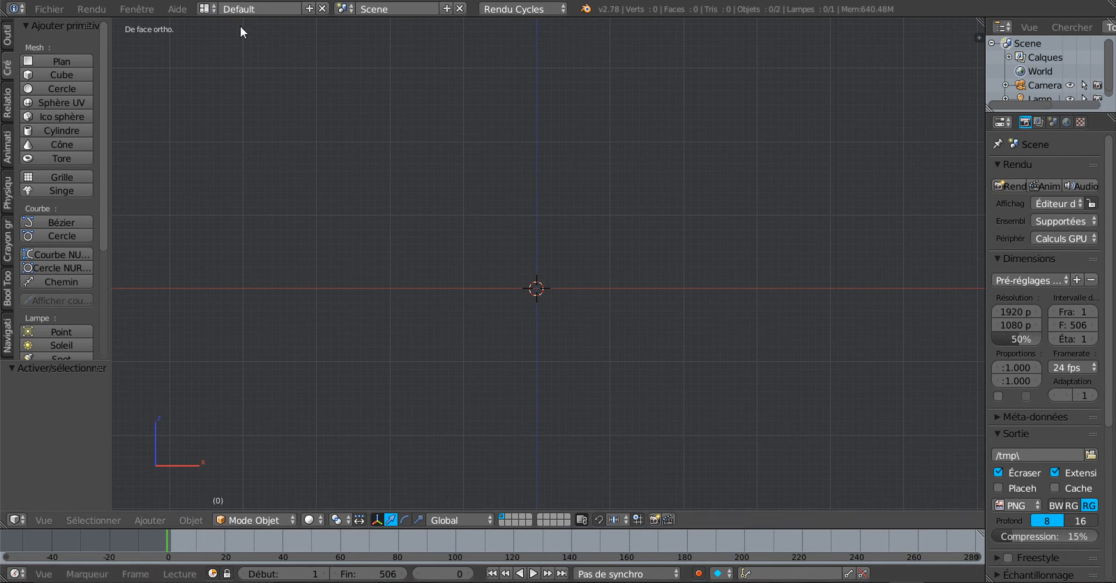
Step: Switch the screen layout from Default back to Video Editing
click(206, 10)
click(212, 8)
click(211, 8)
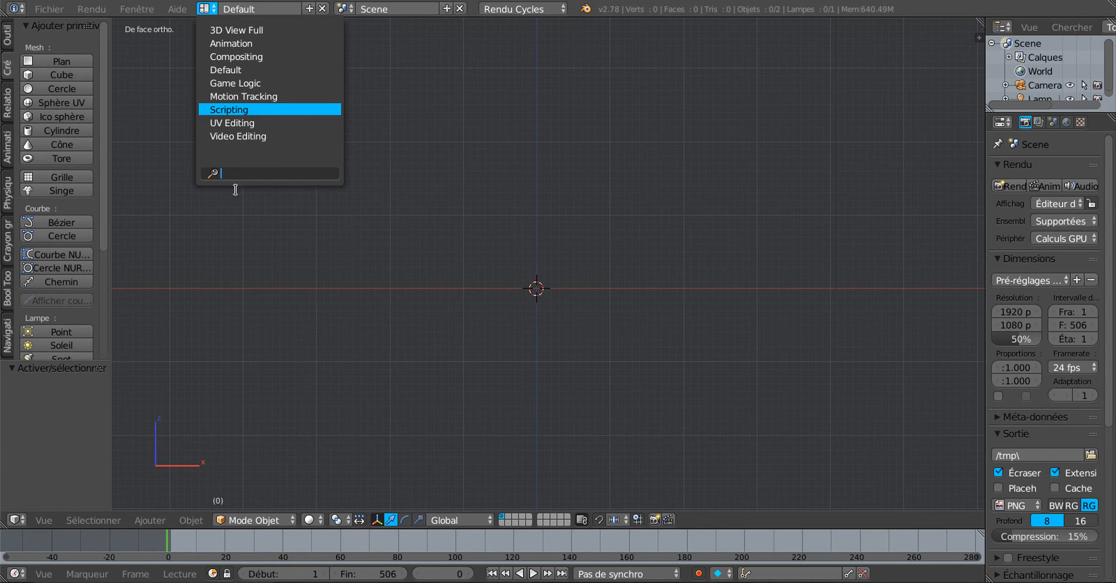
click(225, 135)
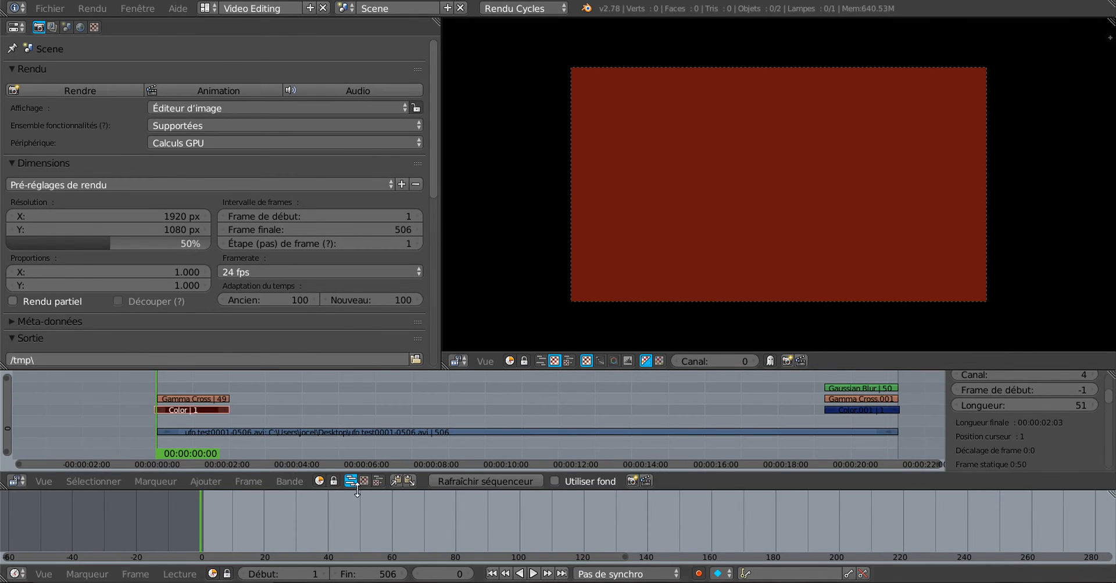
Step: Shrink the timeline, extend the render settings and preview areas downward over the sequencer, and widen the render settings area
drag(355, 491, 356, 540)
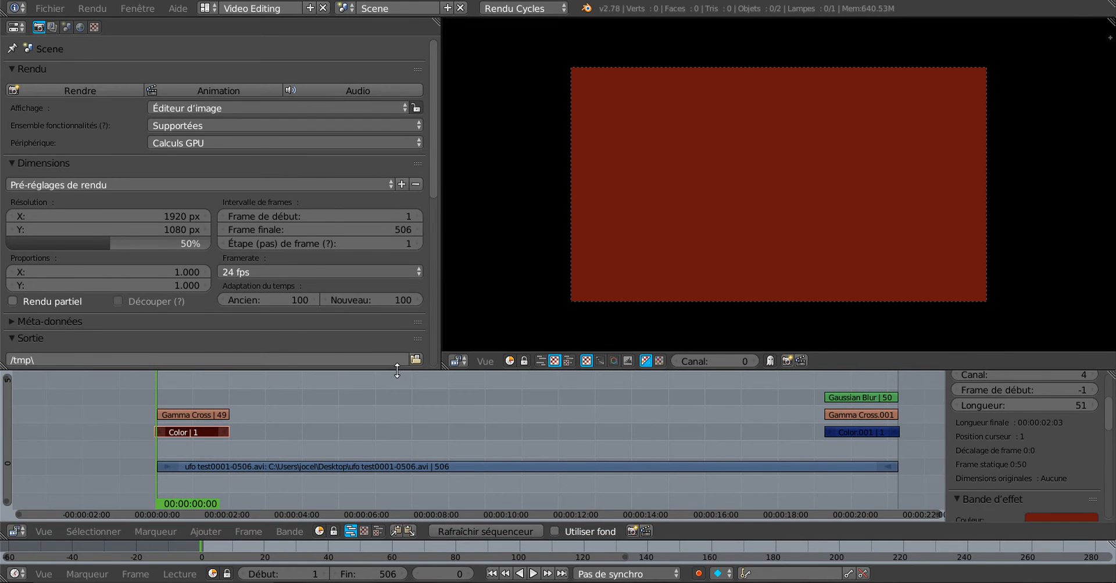
drag(396, 372, 398, 476)
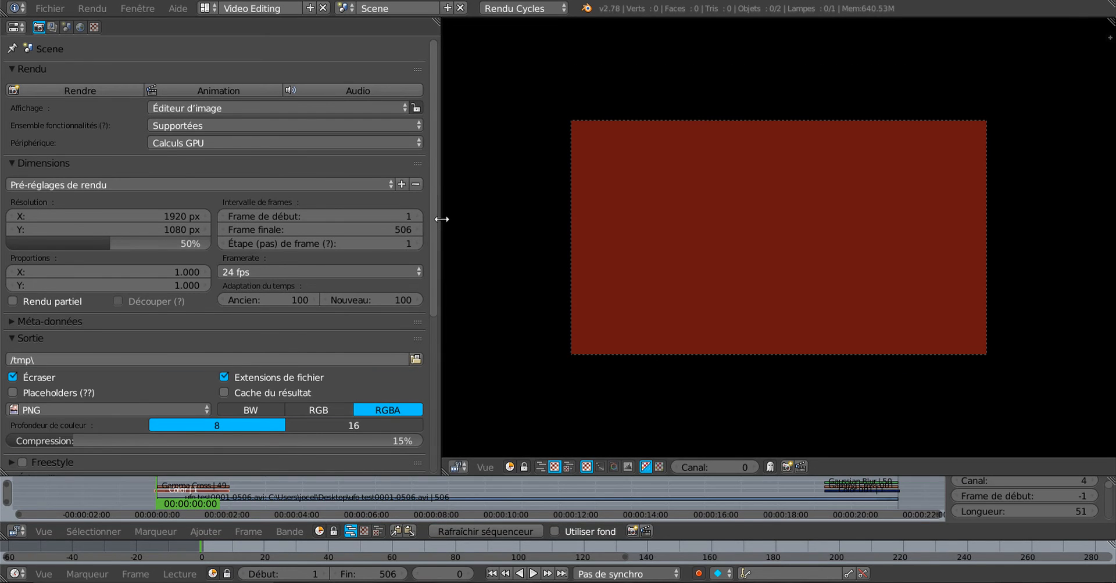
drag(439, 220, 613, 206)
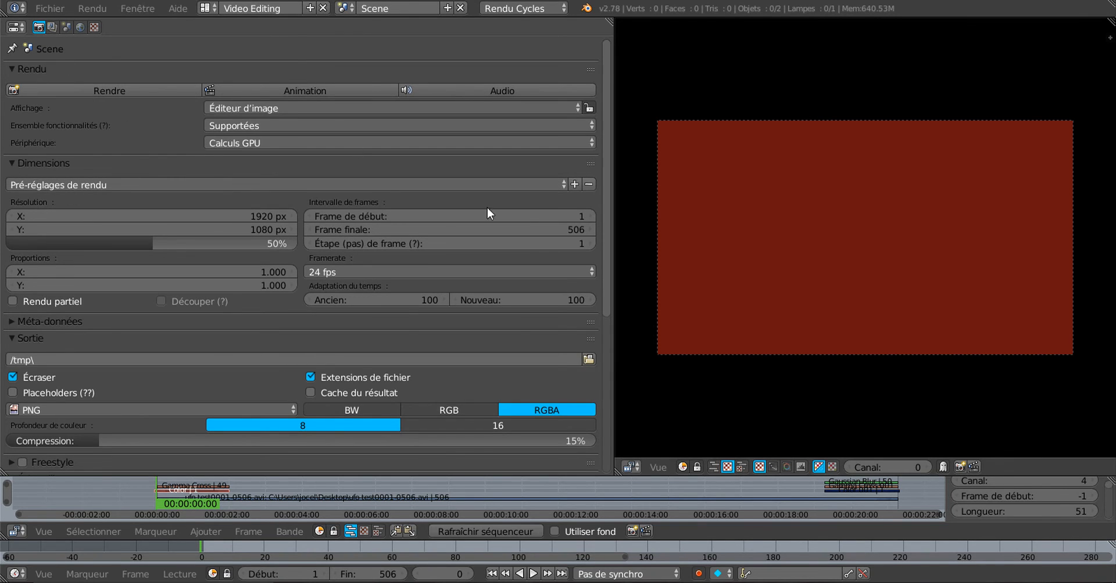
Step: Look through the render presets list and the Dimensions settings without choosing a preset
click(148, 184)
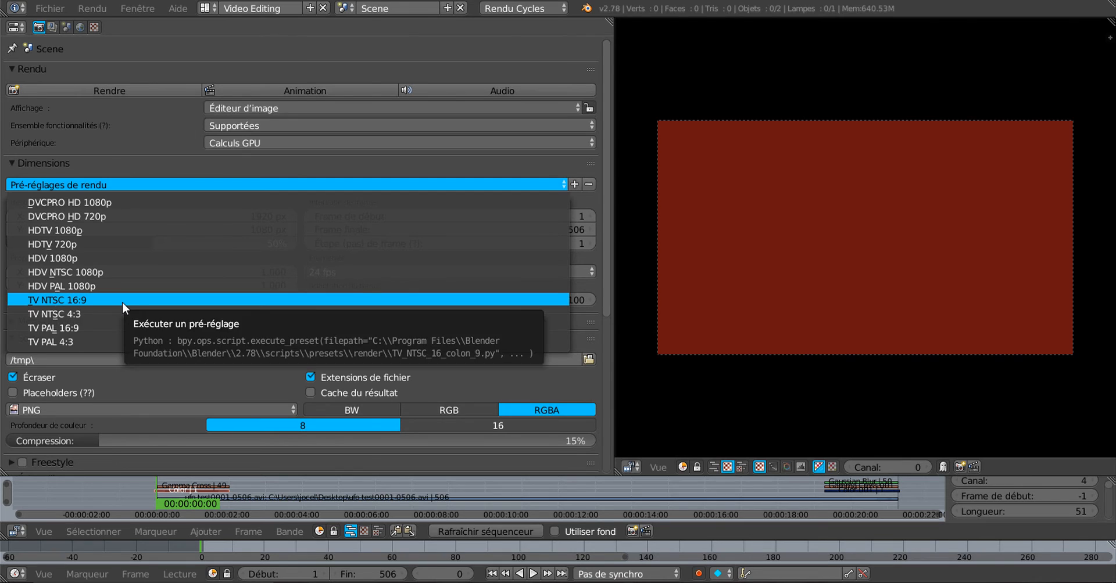
scroll(133, 299, down, 2)
scroll(132, 299, up, 7)
scroll(132, 299, up, 4)
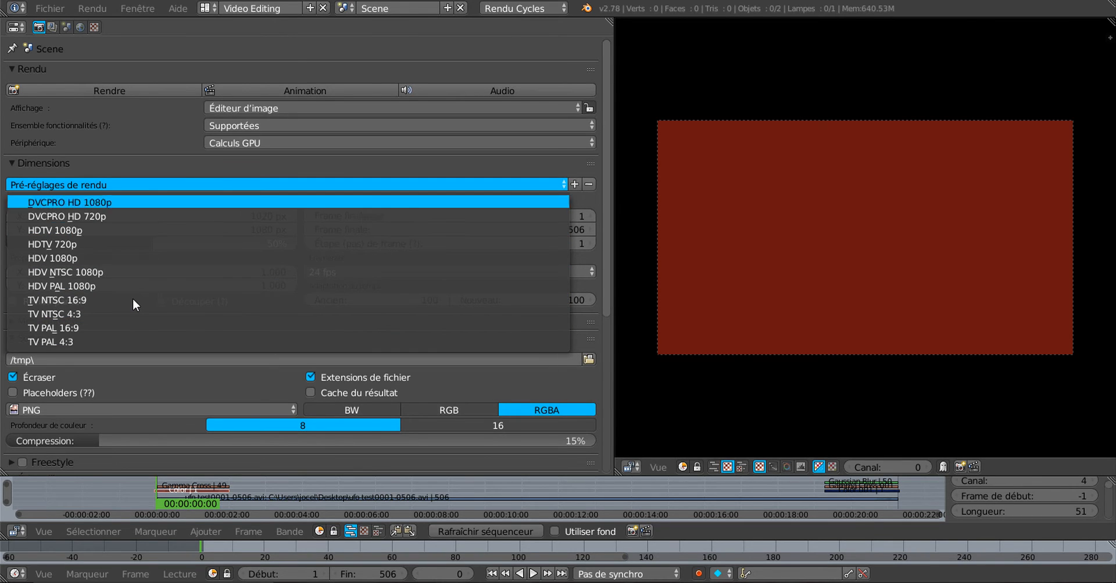
scroll(133, 299, down, 3)
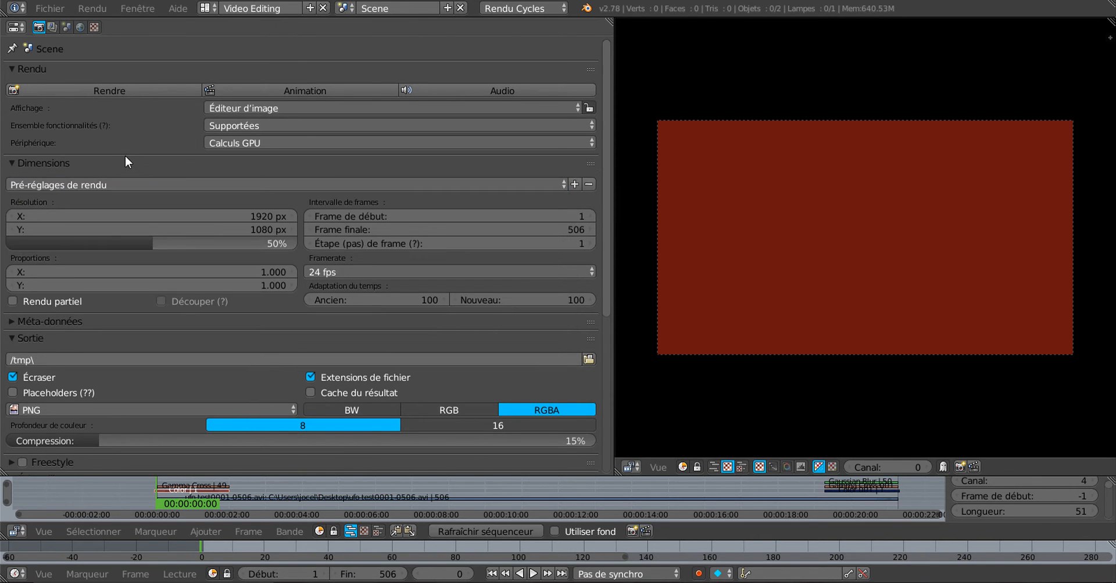
click(125, 156)
click(12, 162)
drag(607, 240, 607, 251)
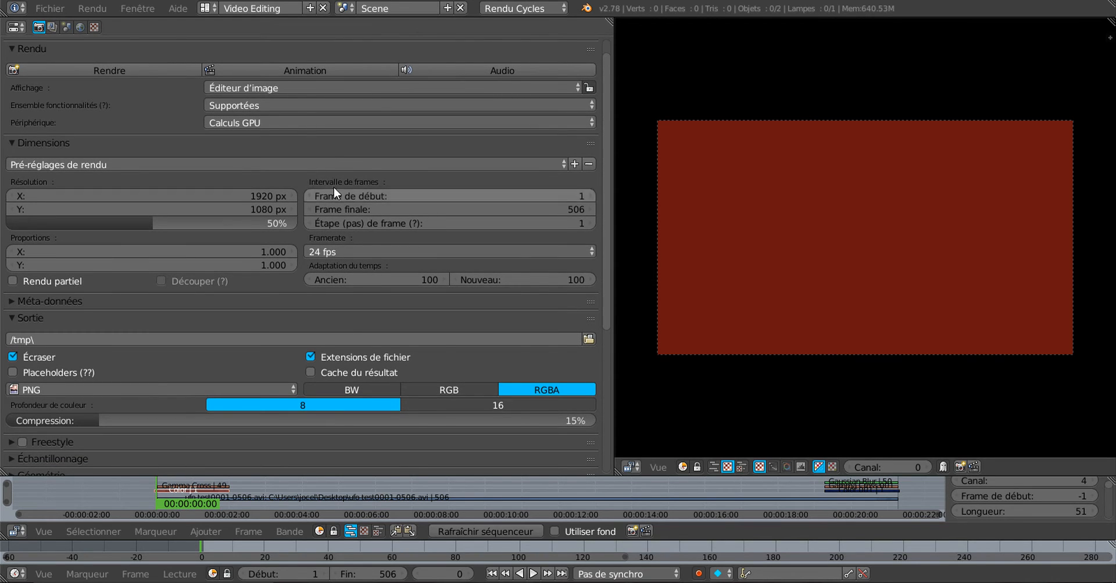
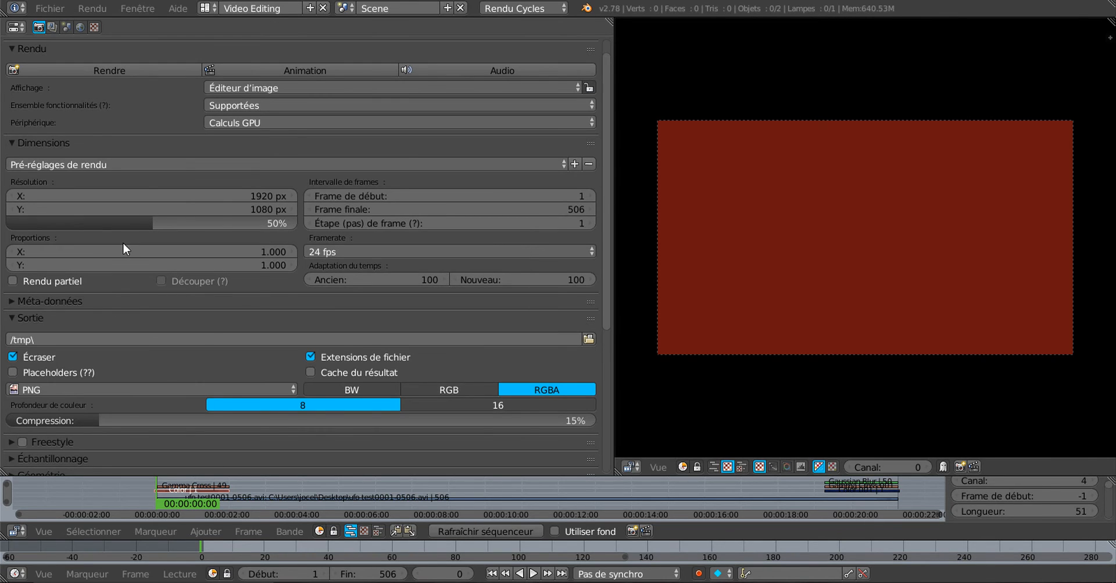
Step: Set the render resolution percentage to 59% and narrow the render settings area to make room for the preview
drag(151, 225, 185, 224)
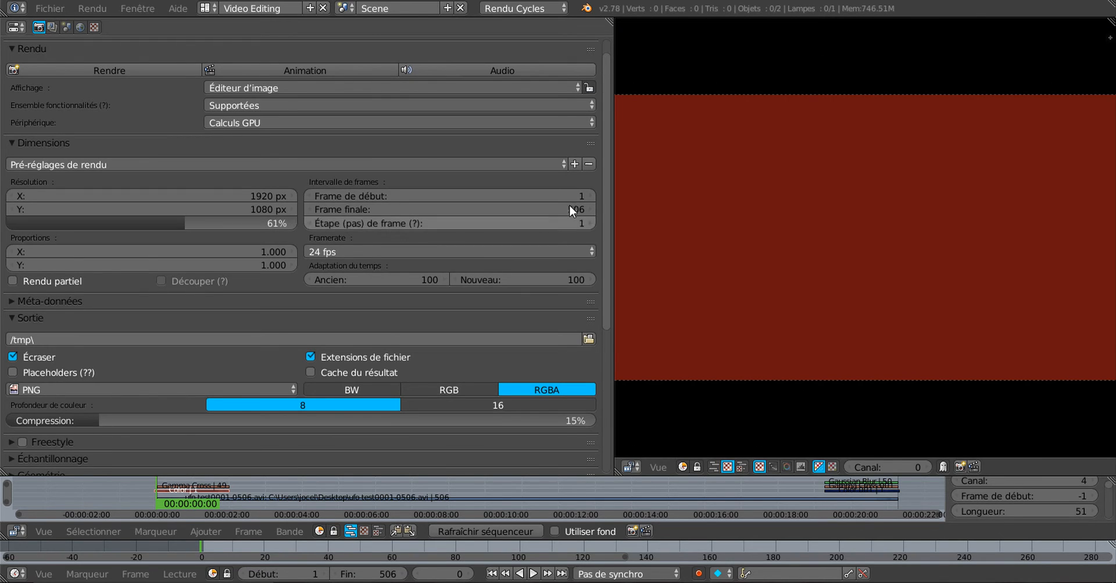
drag(614, 70, 521, 87)
mouse_move(161, 225)
mouse_down()
mouse_move(257, 225)
mouse_move(25, 225)
mouse_move(152, 226)
mouse_up()
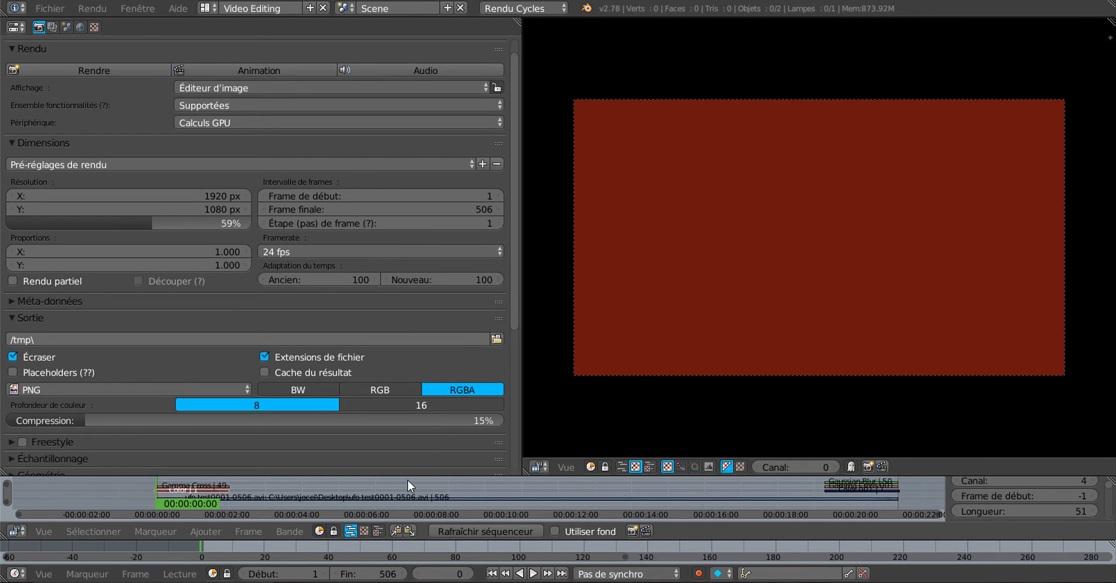
Step: Move the playhead to frame 163 and try render resolution percentages between 26% and 100%, ending at 50%
drag(408, 476, 428, 414)
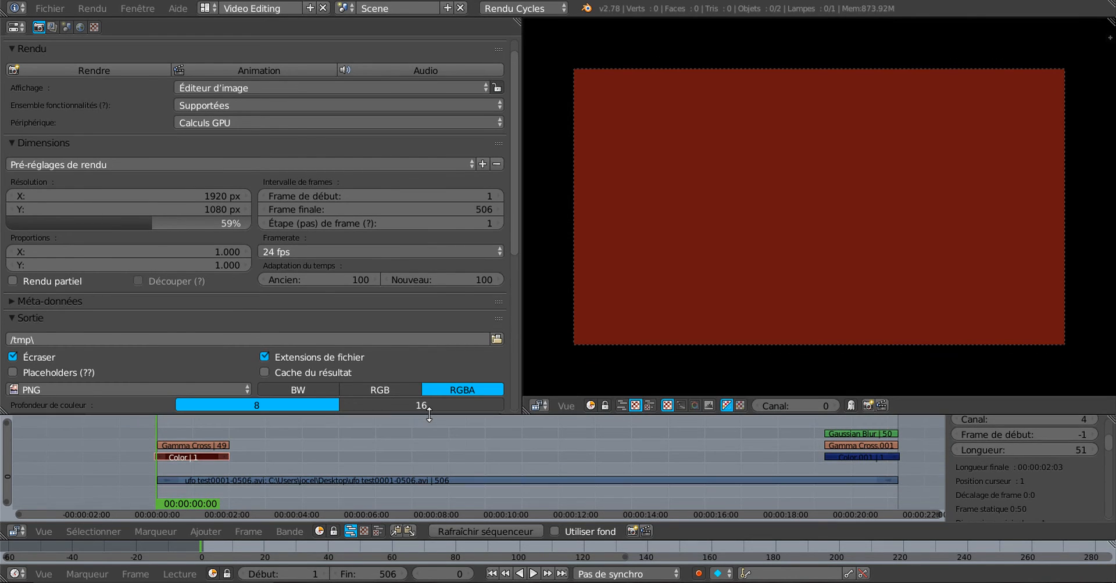
click(395, 453)
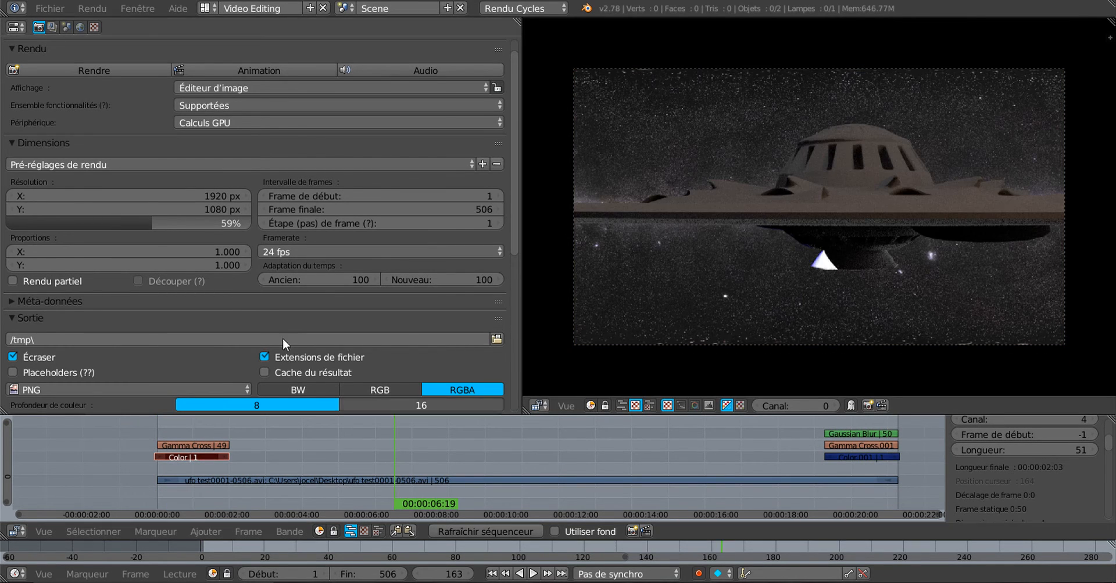
drag(166, 223, 72, 223)
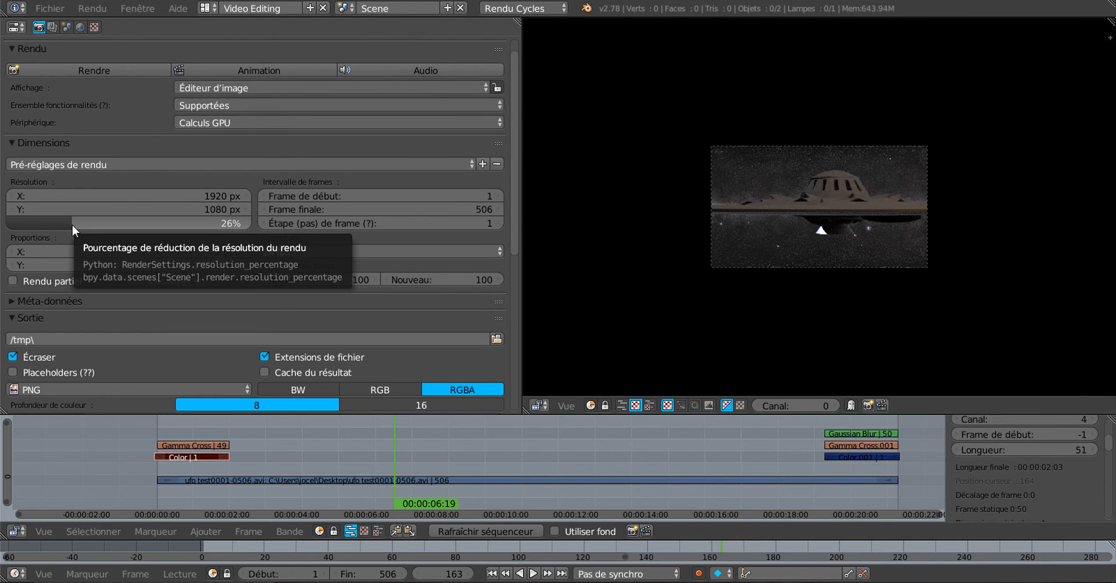
drag(72, 225, 149, 225)
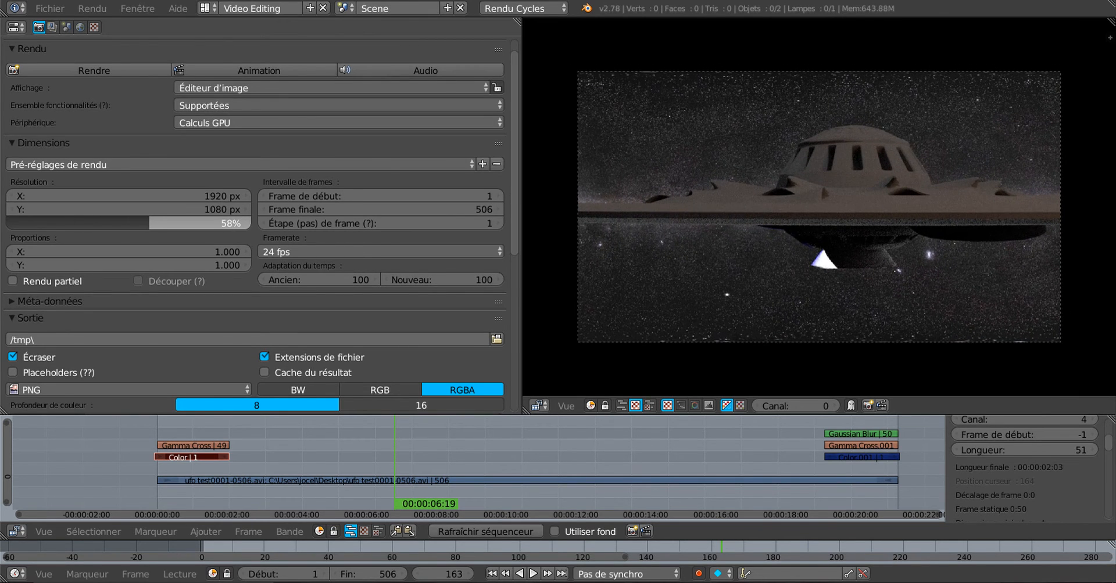
mouse_move(149, 225)
mouse_down()
mouse_move(127, 225)
mouse_move(251, 225)
mouse_move(132, 225)
mouse_up()
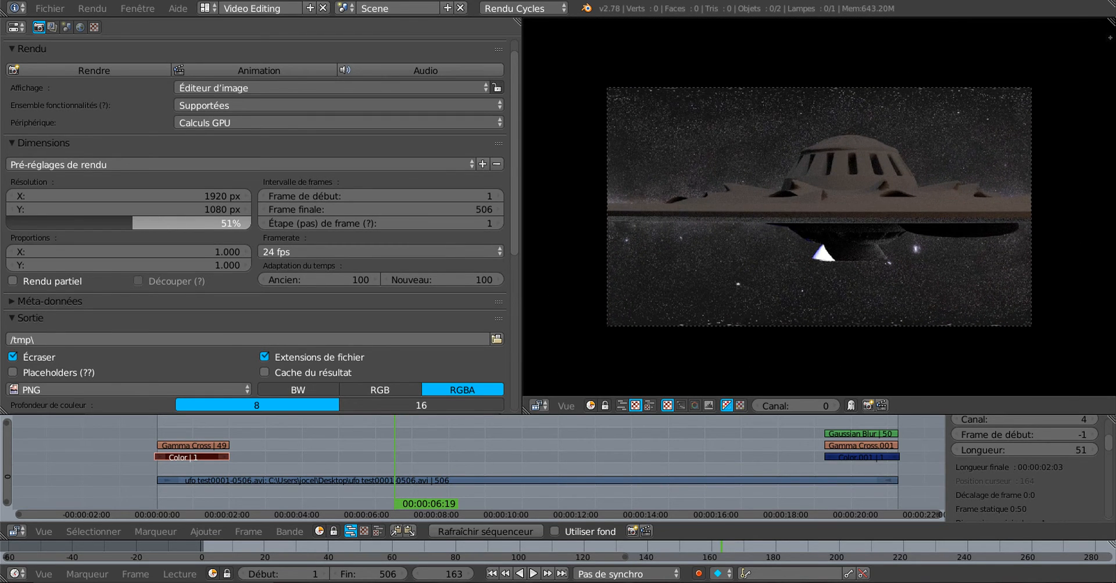
drag(133, 225, 251, 225)
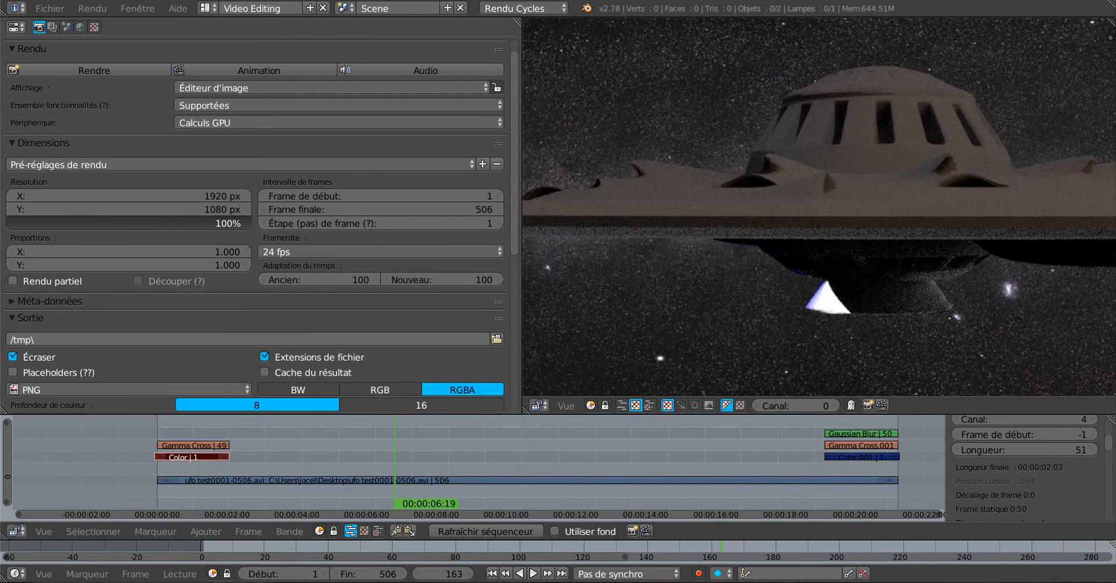
drag(252, 225, 137, 225)
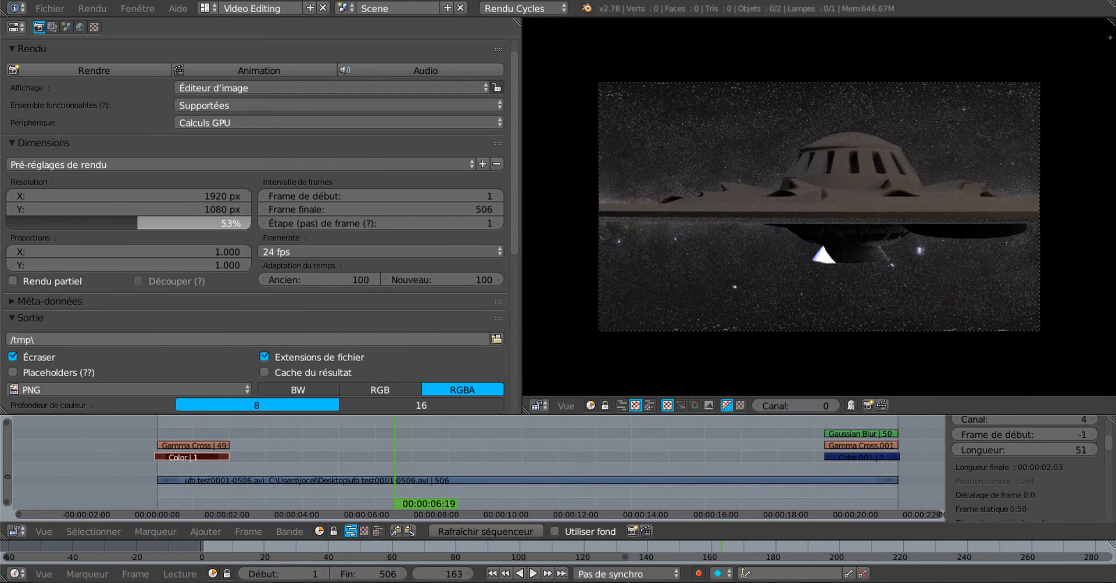
drag(137, 225, 251, 224)
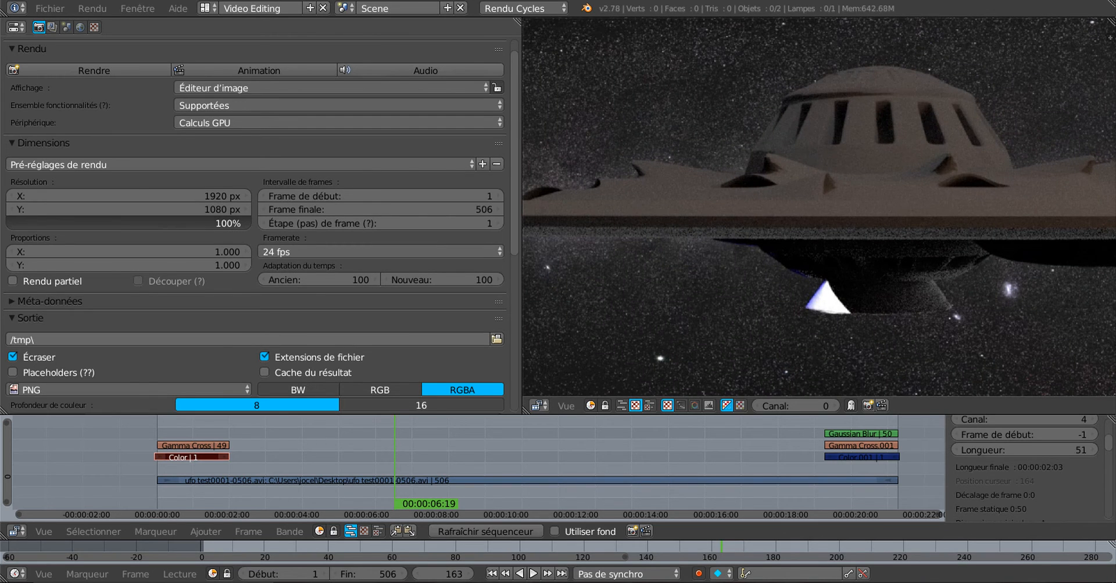
drag(251, 224, 131, 222)
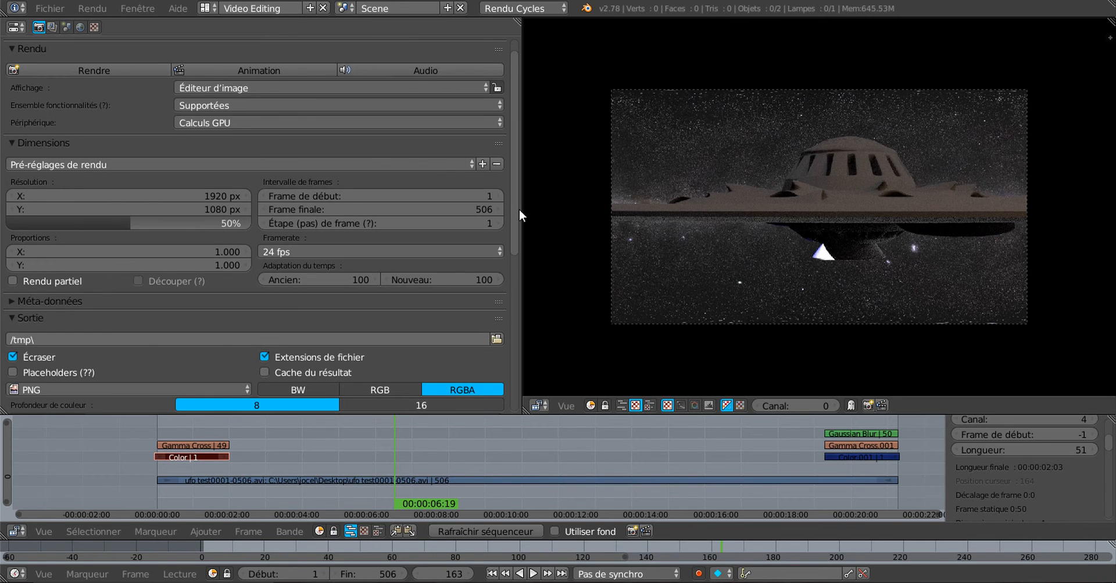
Step: Move the playhead to frame 440 and enlarge the sequencer area upward
drag(518, 209, 518, 251)
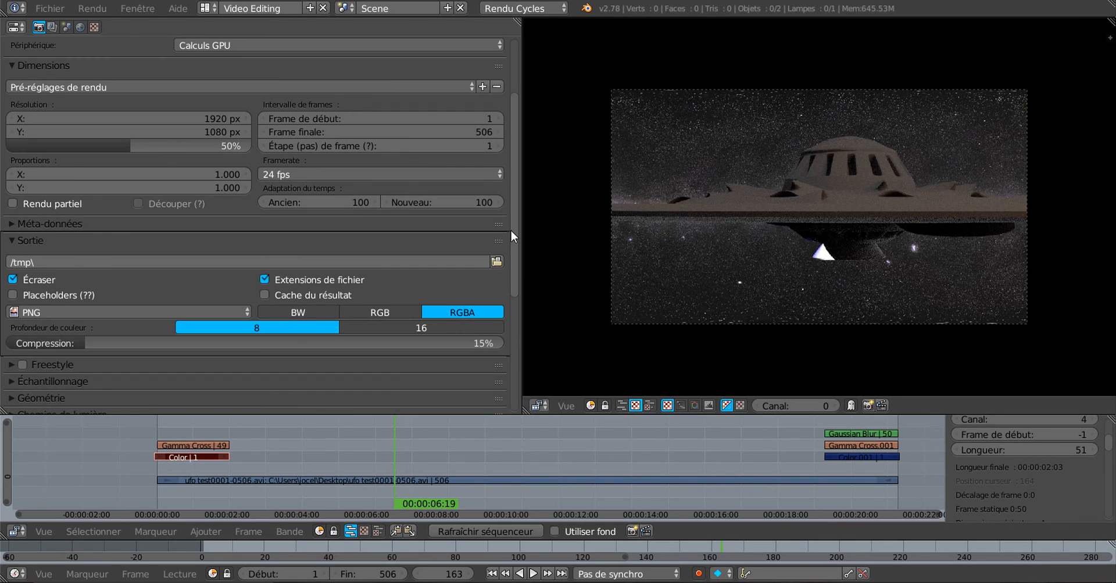
mouse_move(511, 230)
mouse_down()
mouse_move(513, 217)
mouse_move(513, 233)
mouse_up()
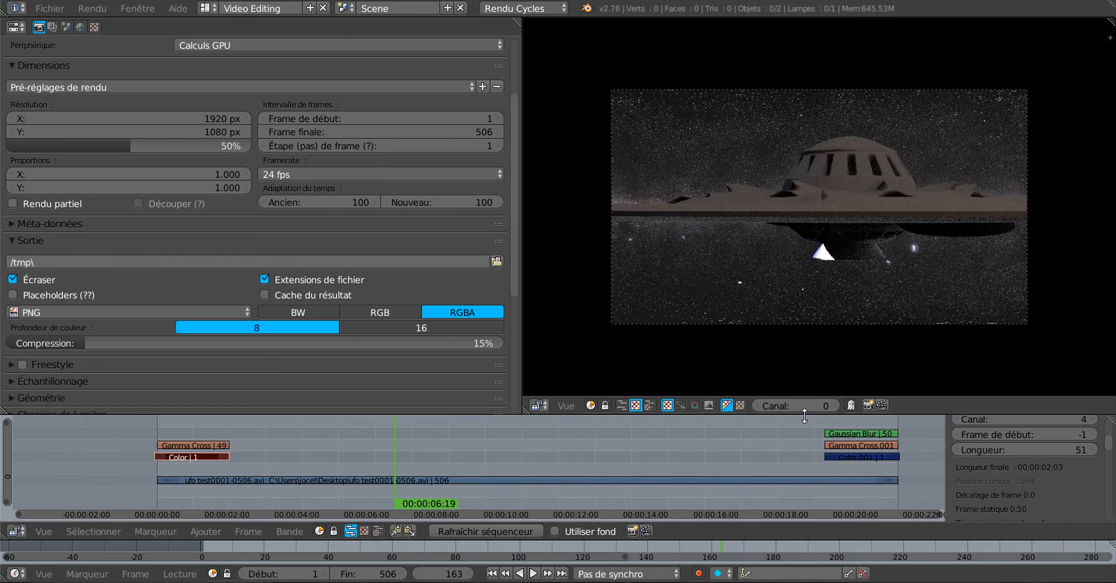
drag(805, 501, 800, 494)
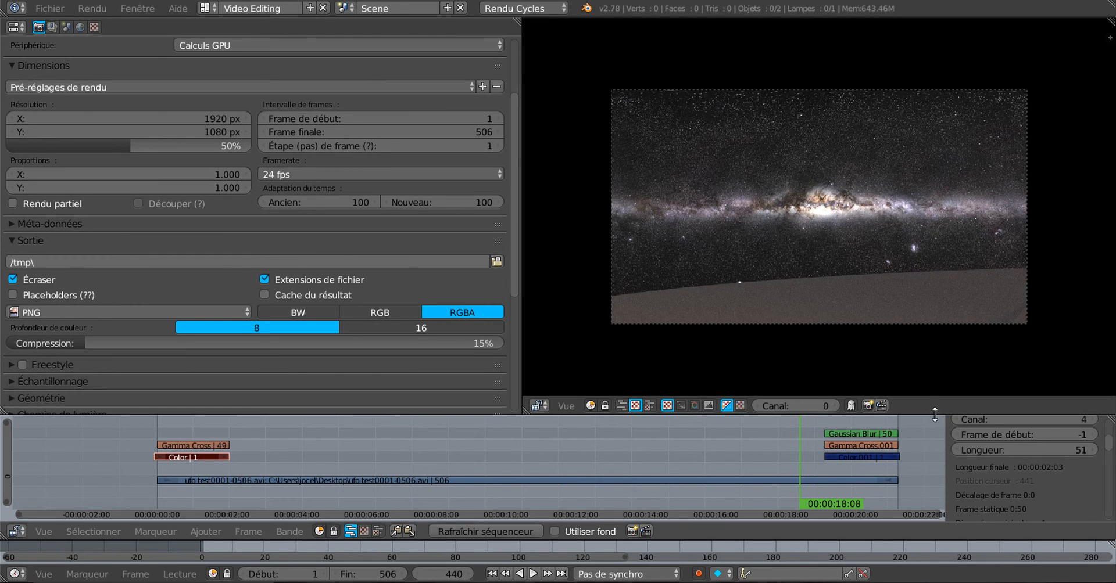
drag(934, 413, 932, 329)
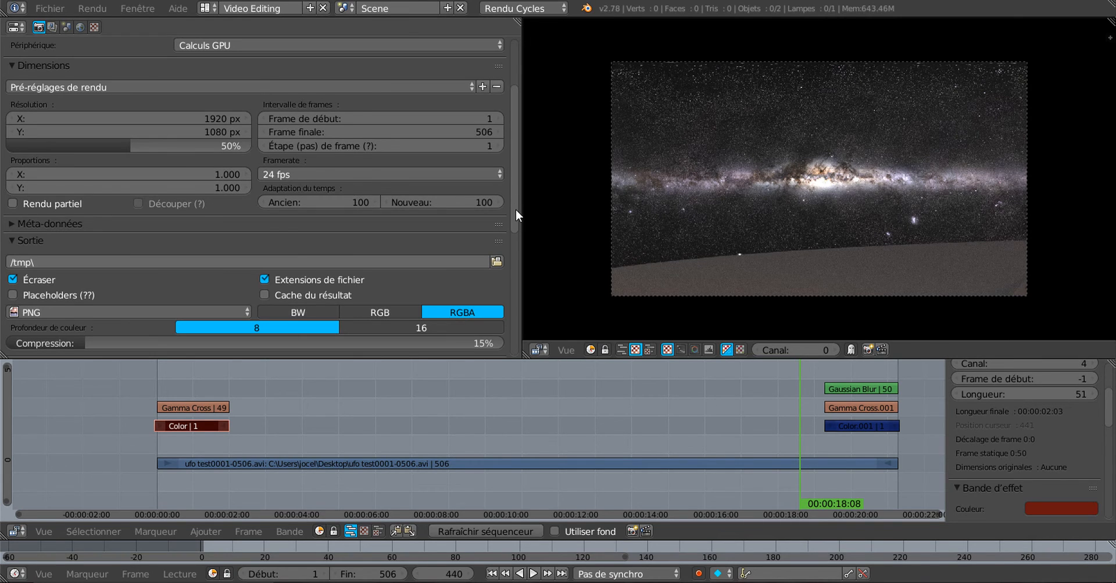
Step: Look over the frame rate and the metadata options in the render settings, collapsing the metadata section again
scroll(515, 209, down, 2)
click(347, 137)
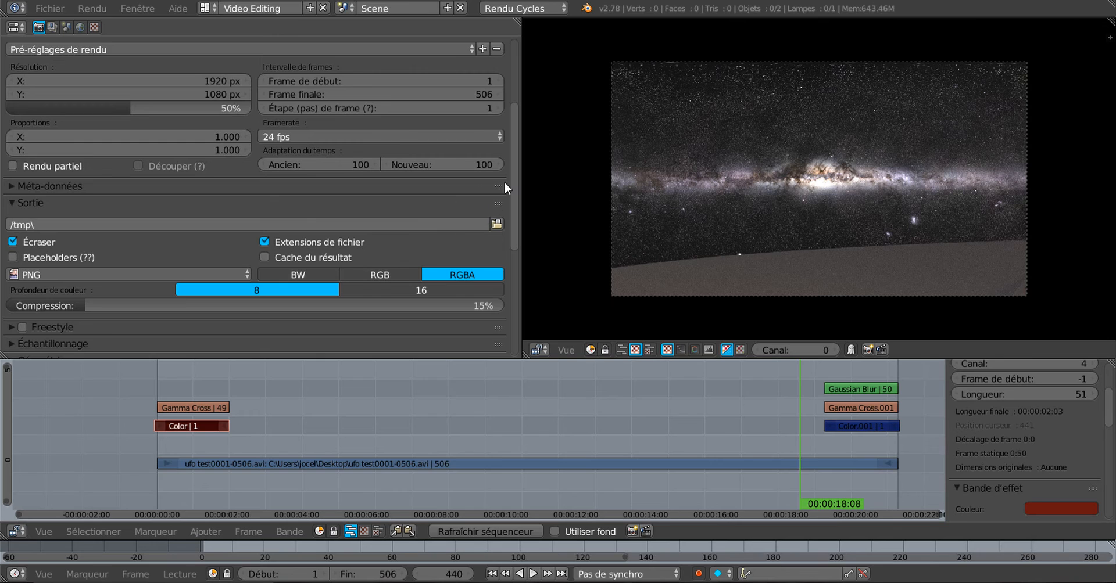
scroll(514, 168, down, 3)
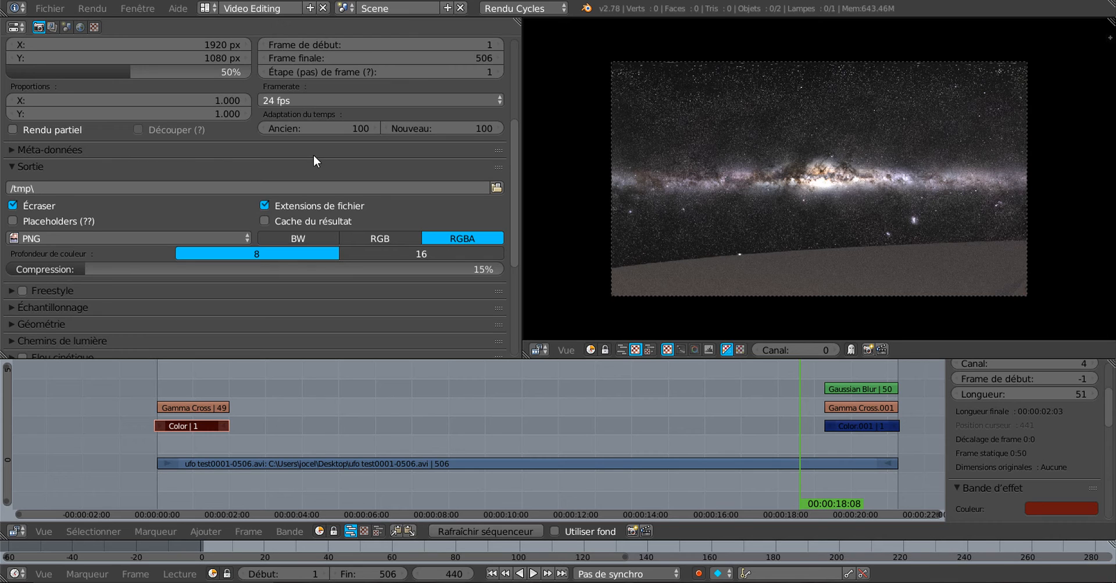
click(9, 148)
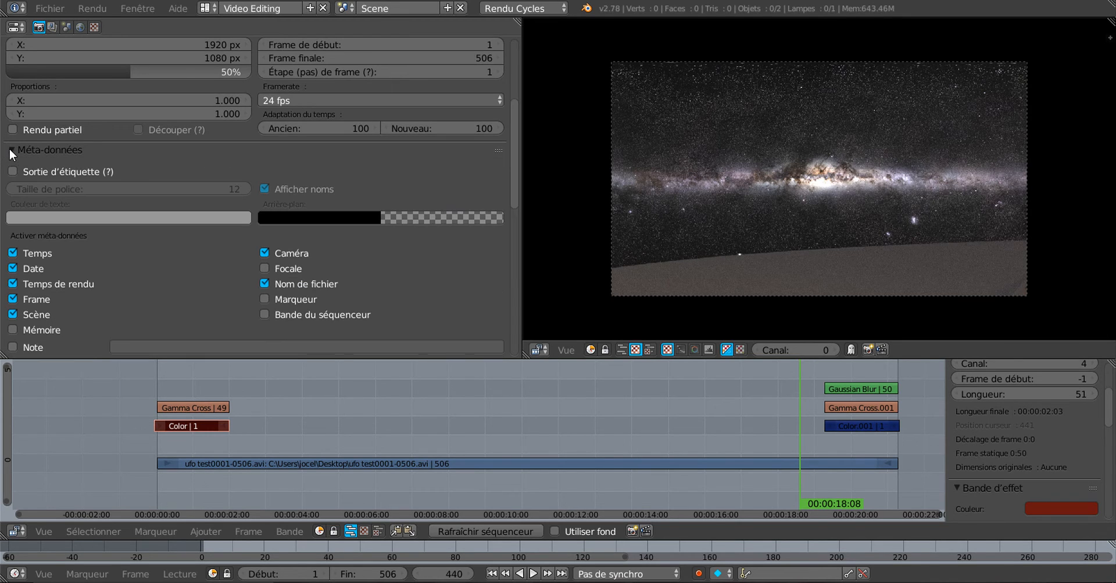
scroll(215, 273, down, 1)
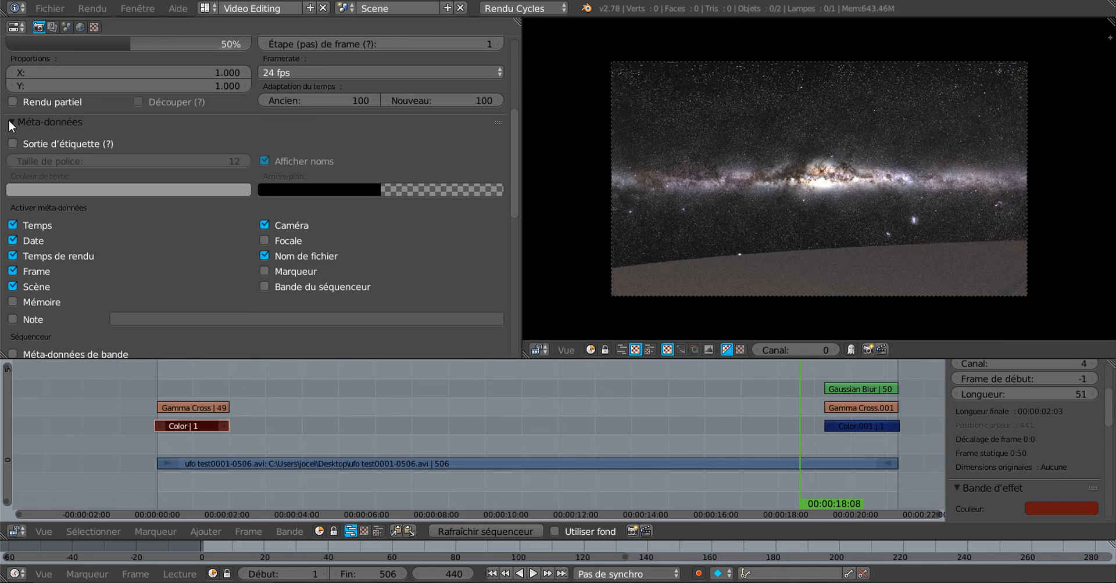
click(9, 120)
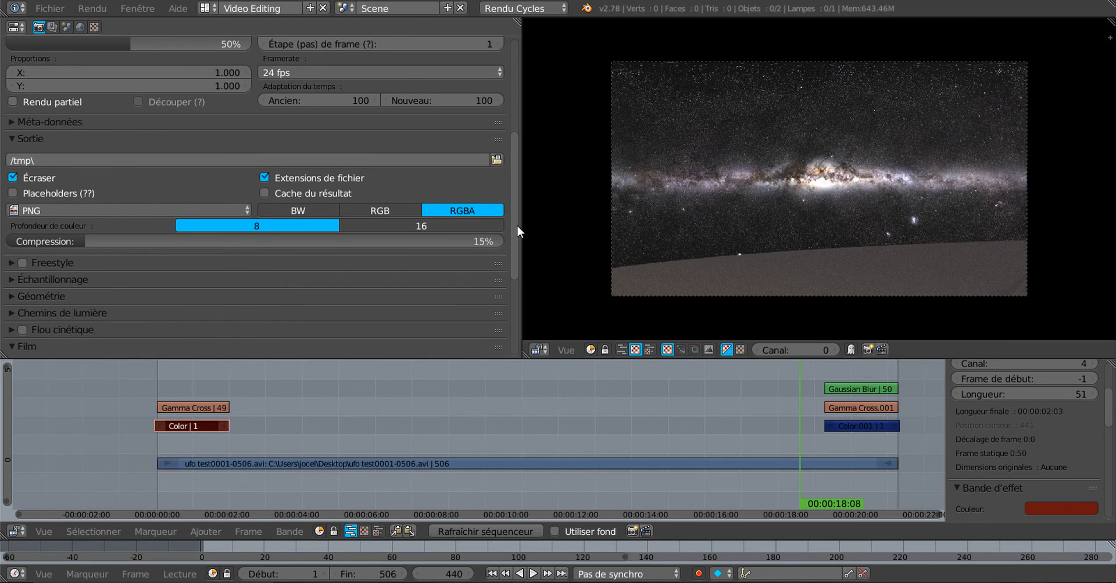
Step: Look through the output, film and remaining render settings down to Freestyle SVG Export
mouse_move(514, 221)
mouse_down()
mouse_move(514, 231)
mouse_move(515, 221)
mouse_up()
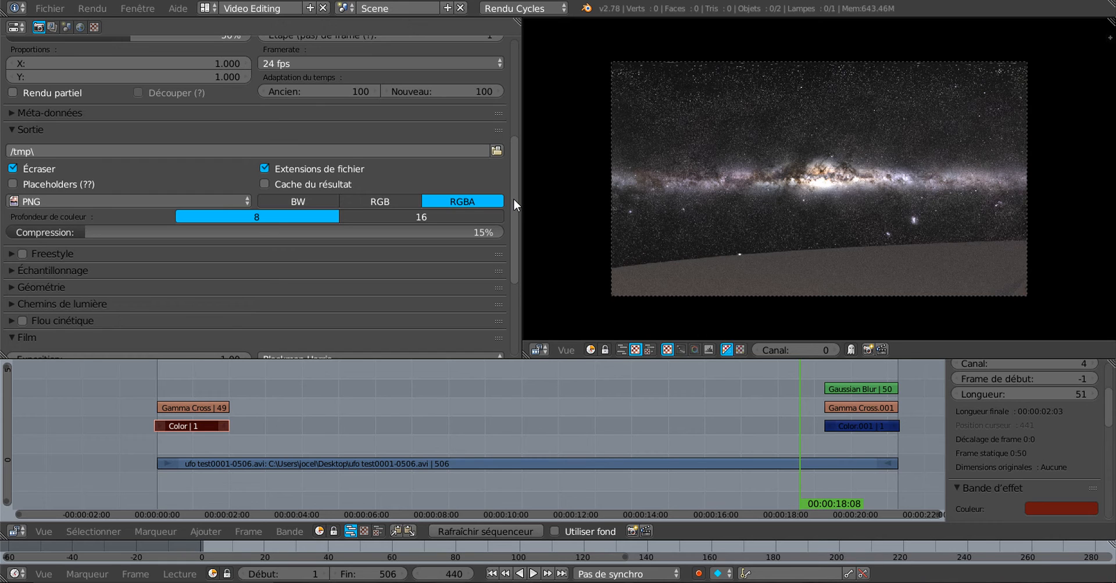
drag(514, 200, 516, 208)
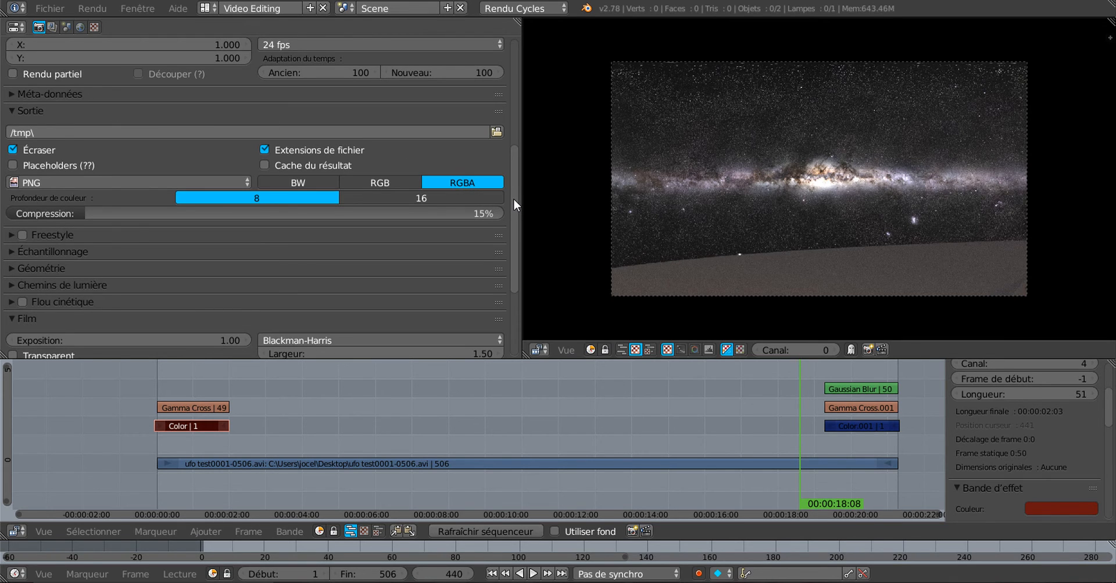
mouse_move(514, 197)
mouse_down()
mouse_move(514, 189)
mouse_move(515, 214)
mouse_up()
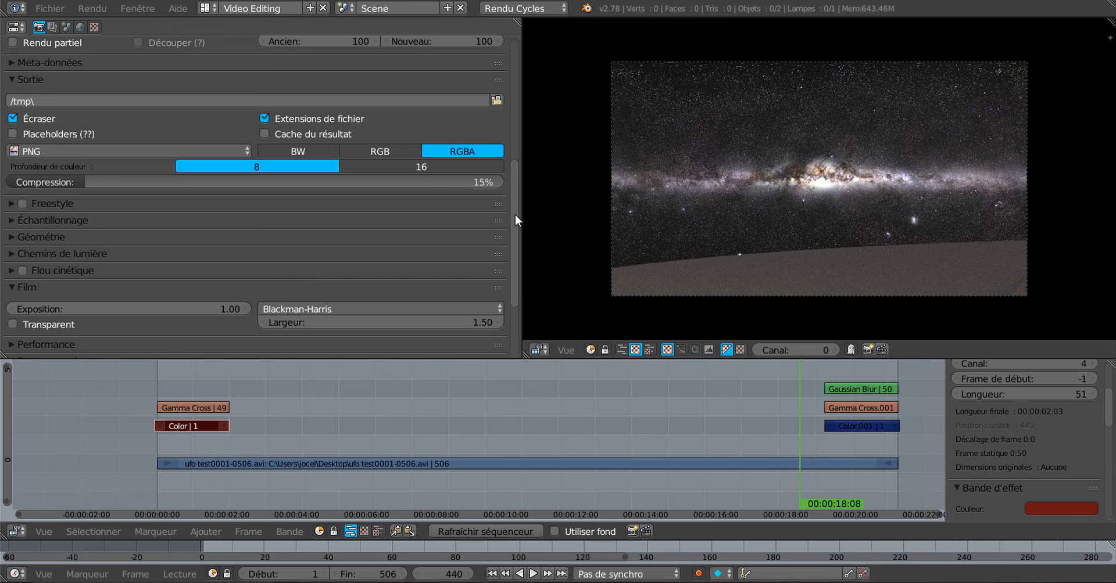
drag(515, 218, 517, 232)
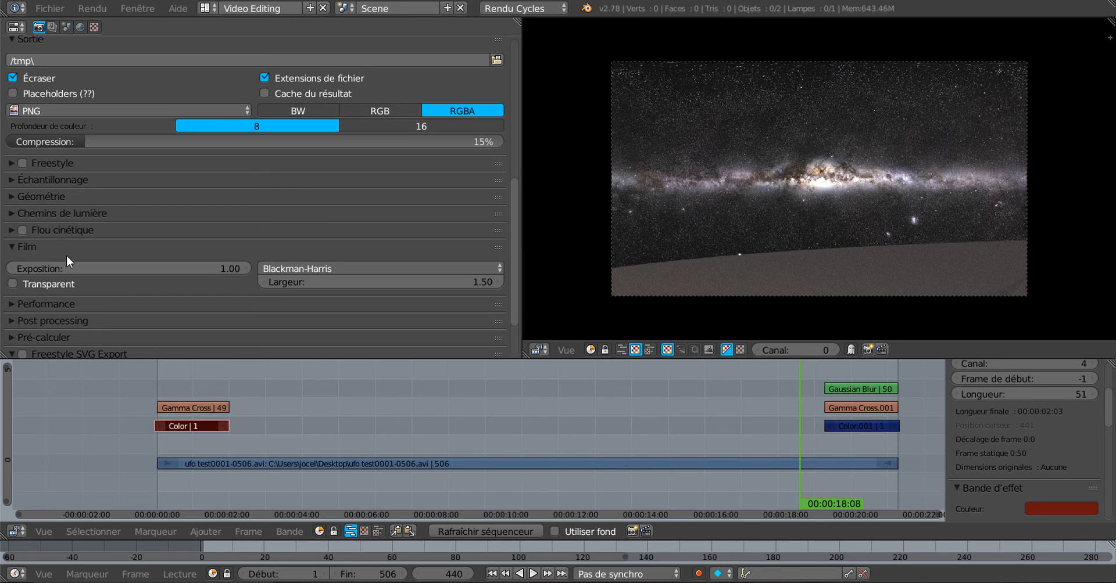
scroll(154, 297, down, 1)
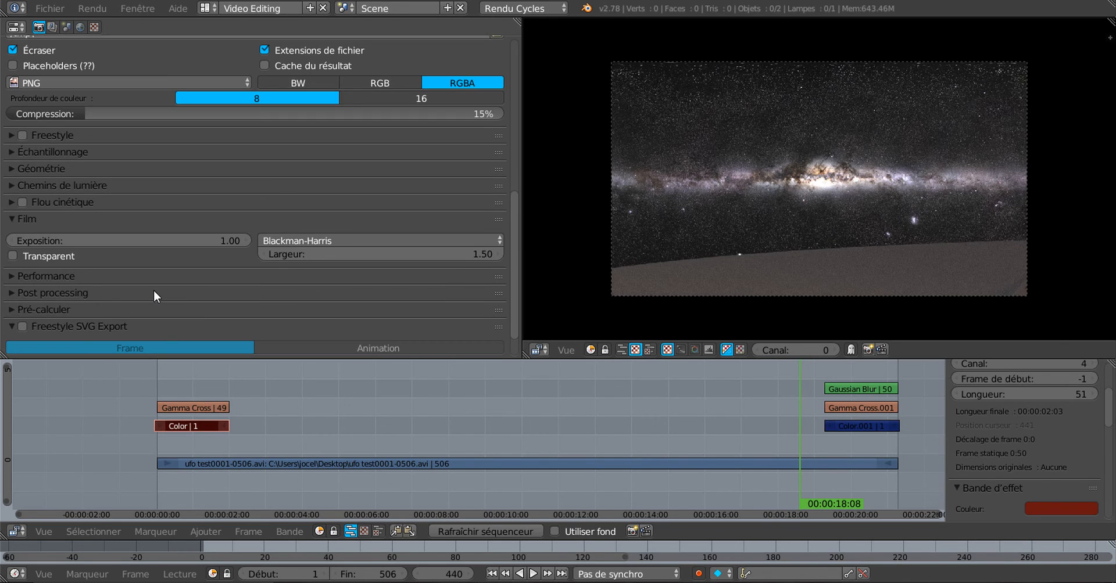
Step: Replace the render output path with the file name kkkkkjku
scroll(158, 282, down, 1)
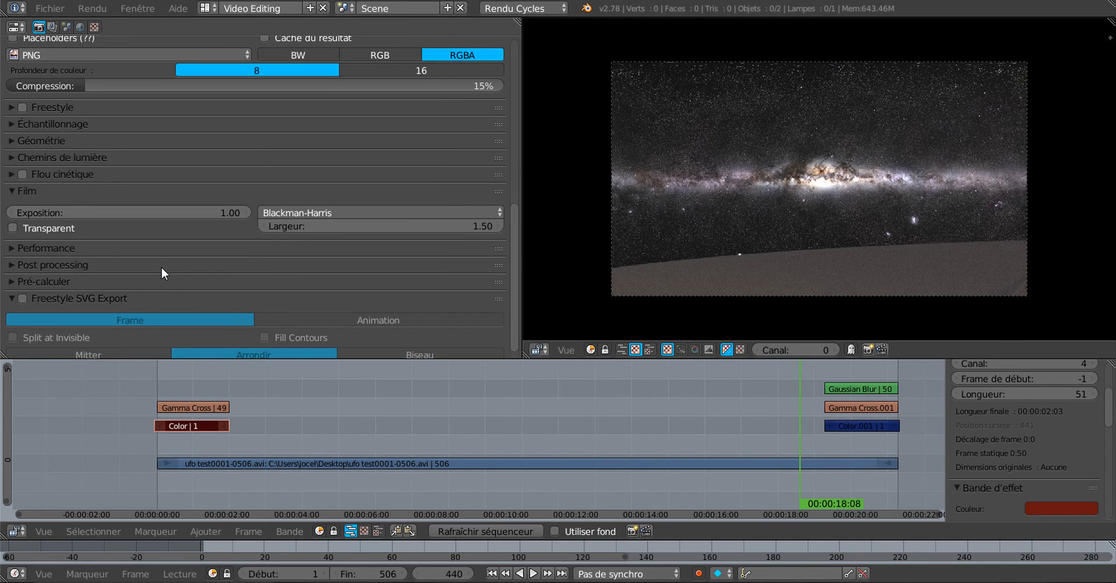
scroll(162, 268, up, 3)
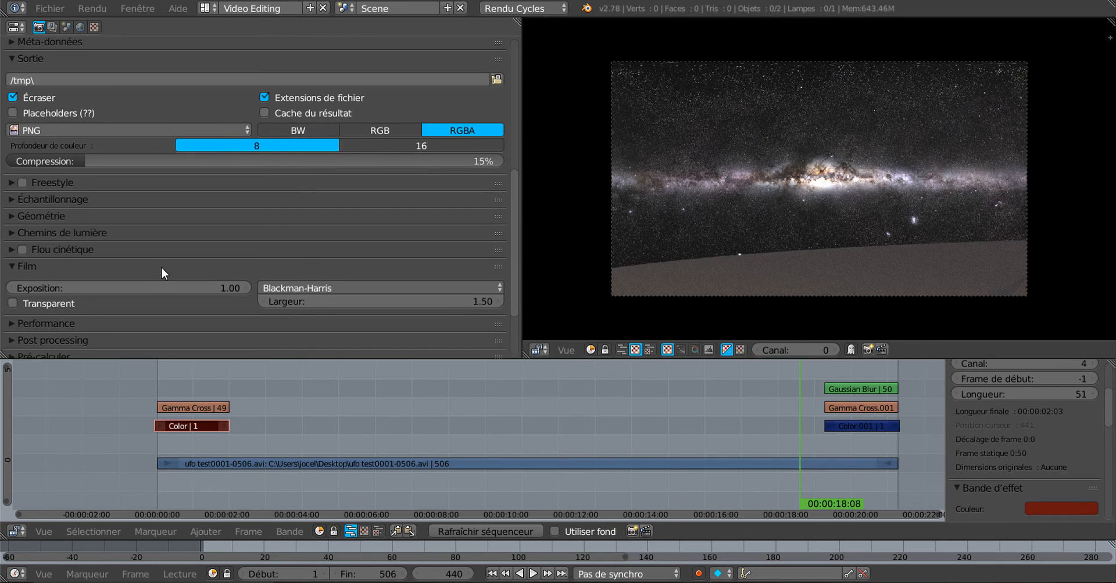
scroll(161, 267, up, 6)
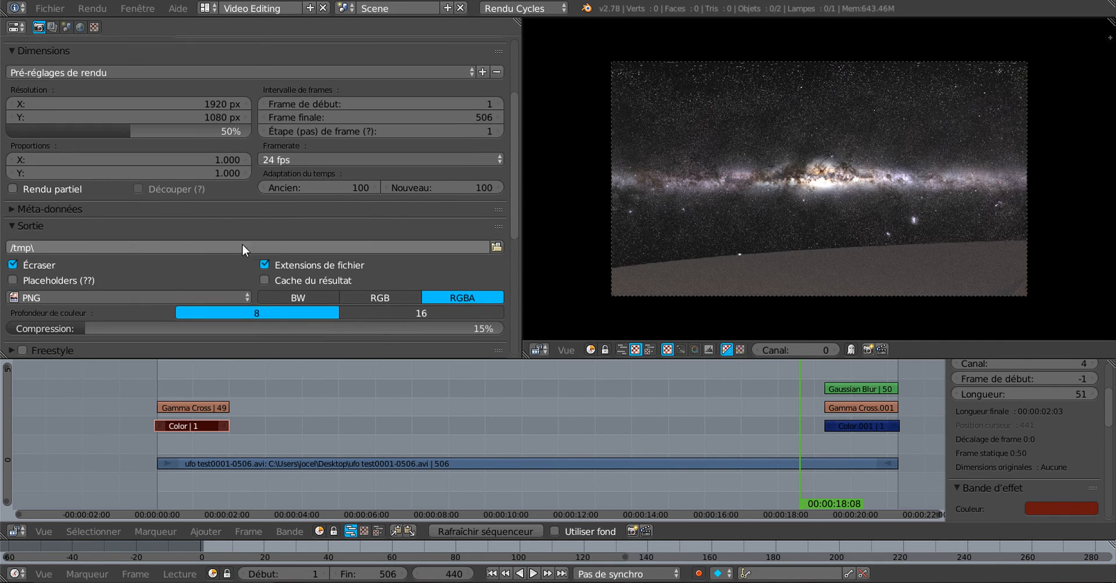
click(137, 246)
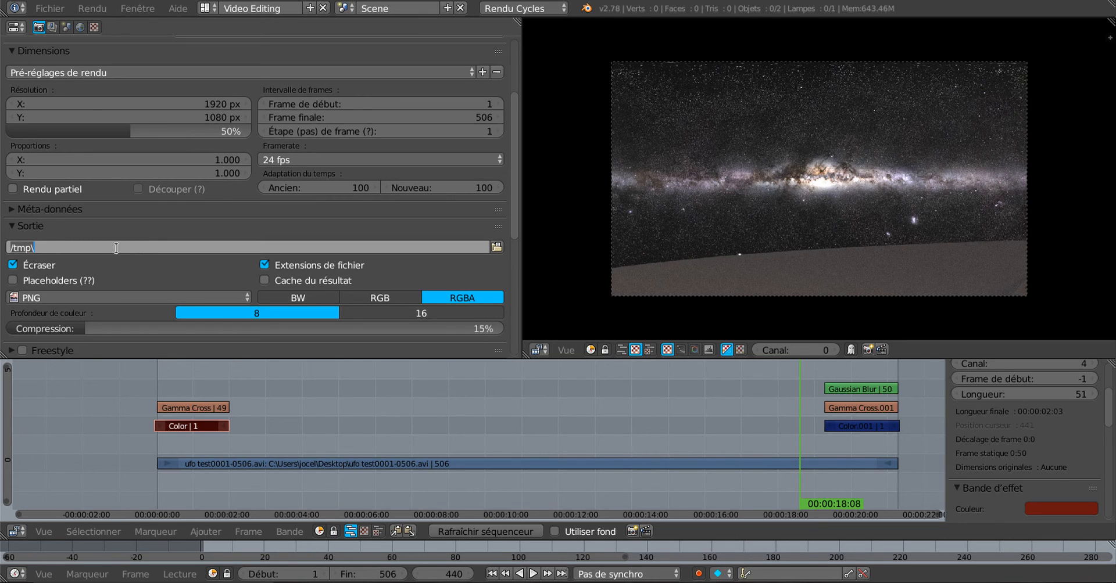
text(kkkkkjku)
key(Return)
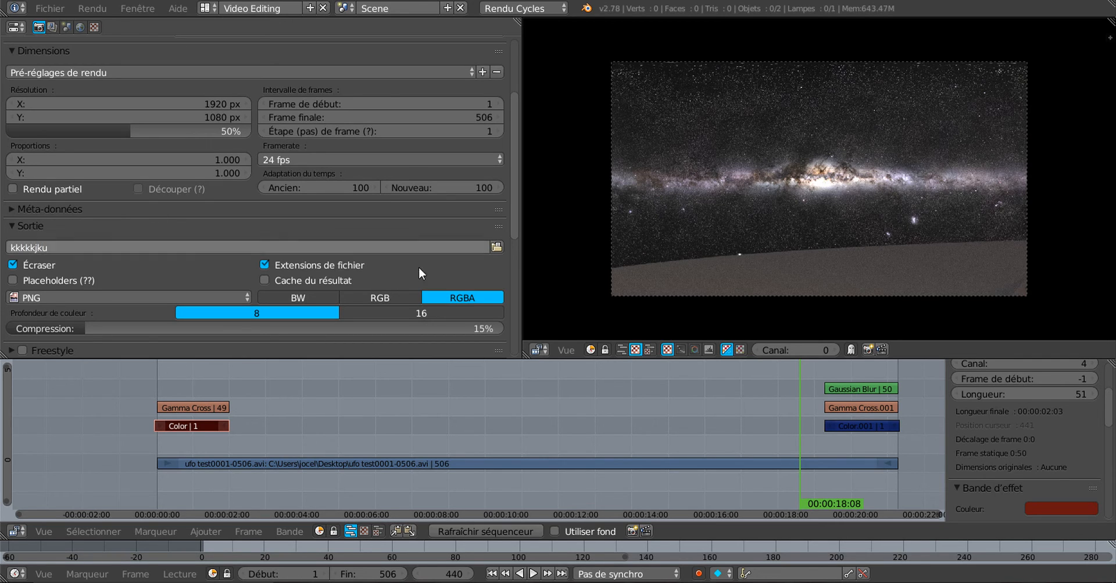
Step: Choose the Desktop folder as the save location for the kkkkkjku render output
click(495, 248)
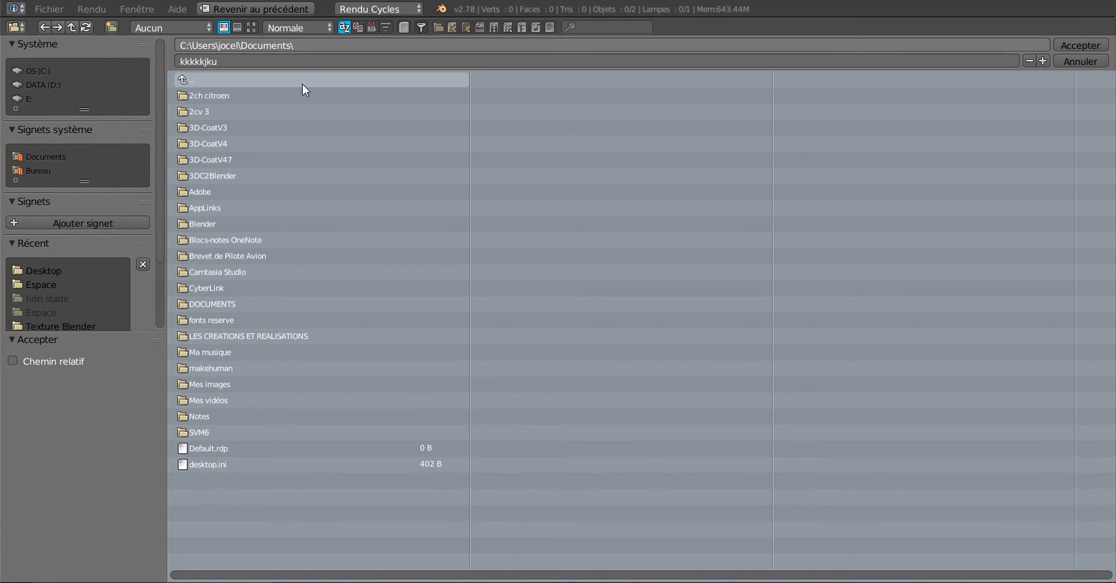
click(37, 168)
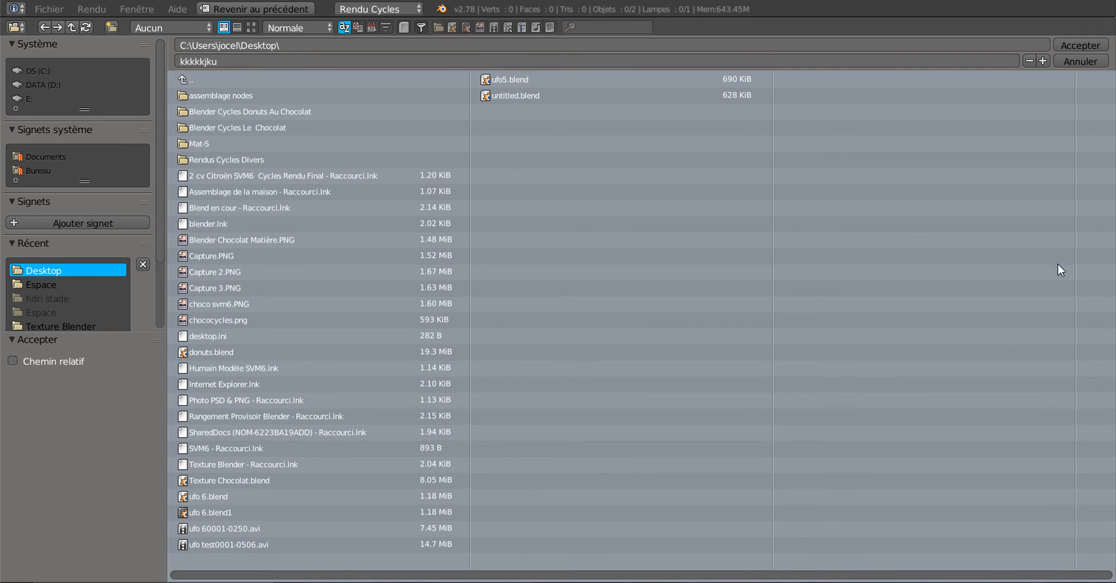
click(1075, 42)
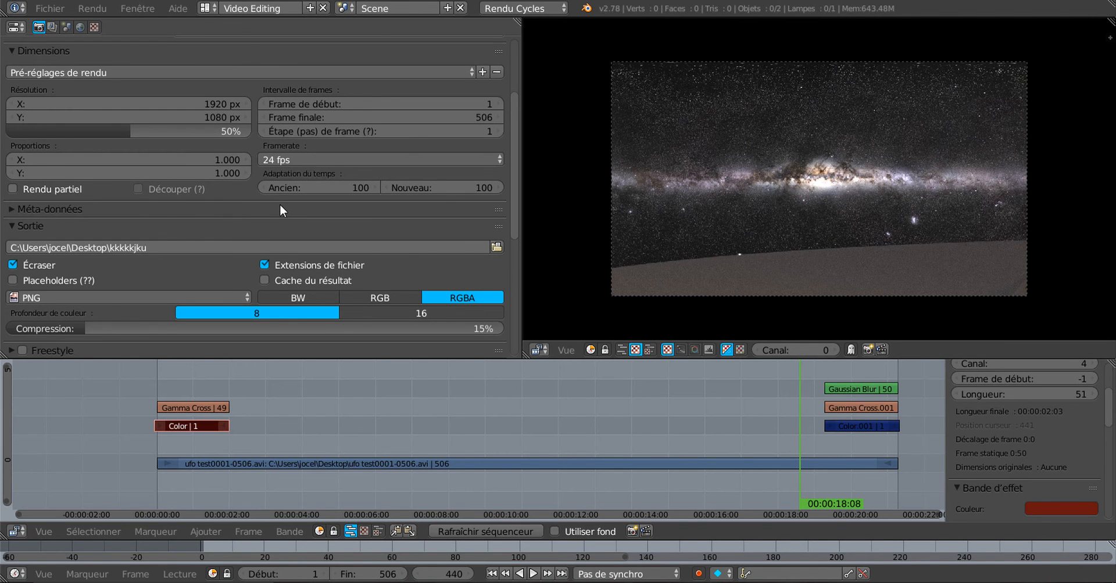
Step: Try the RGB and RGBA colour modes for the PNG output, ending on RGB
scroll(291, 202, down, 2)
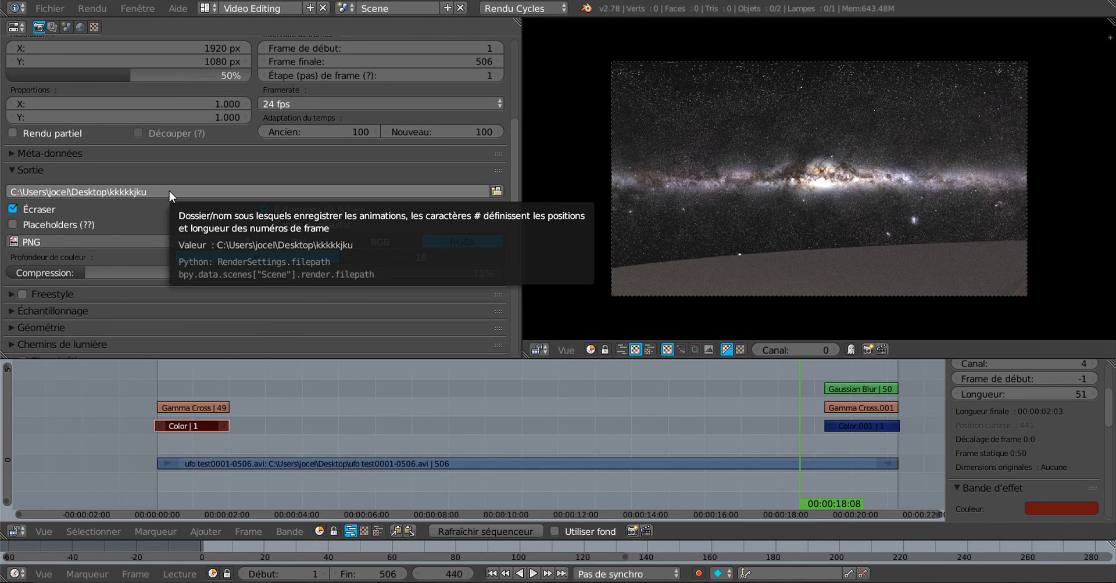
drag(513, 202, 515, 241)
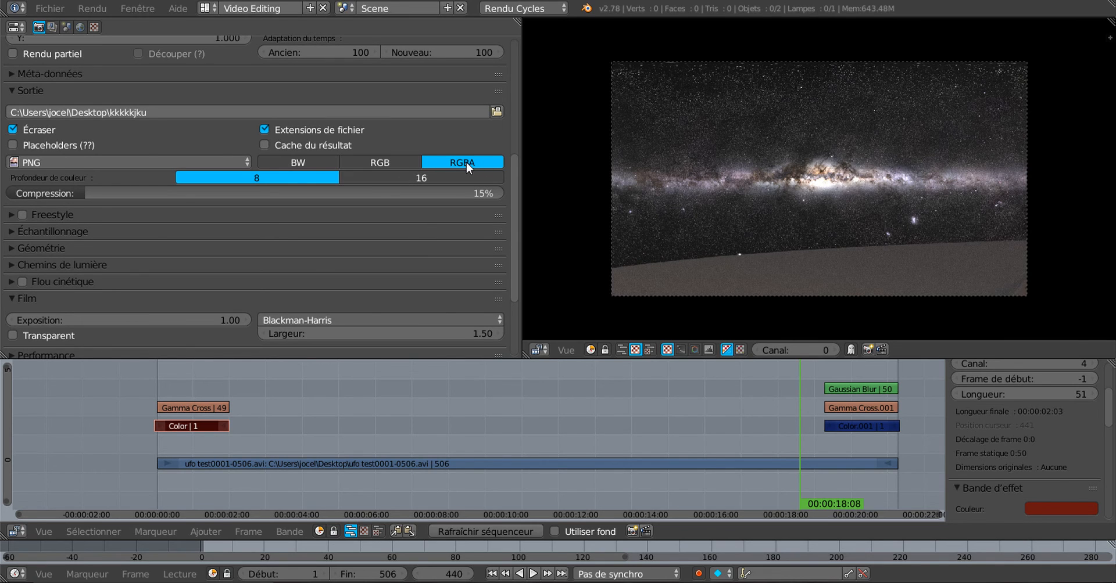
click(375, 163)
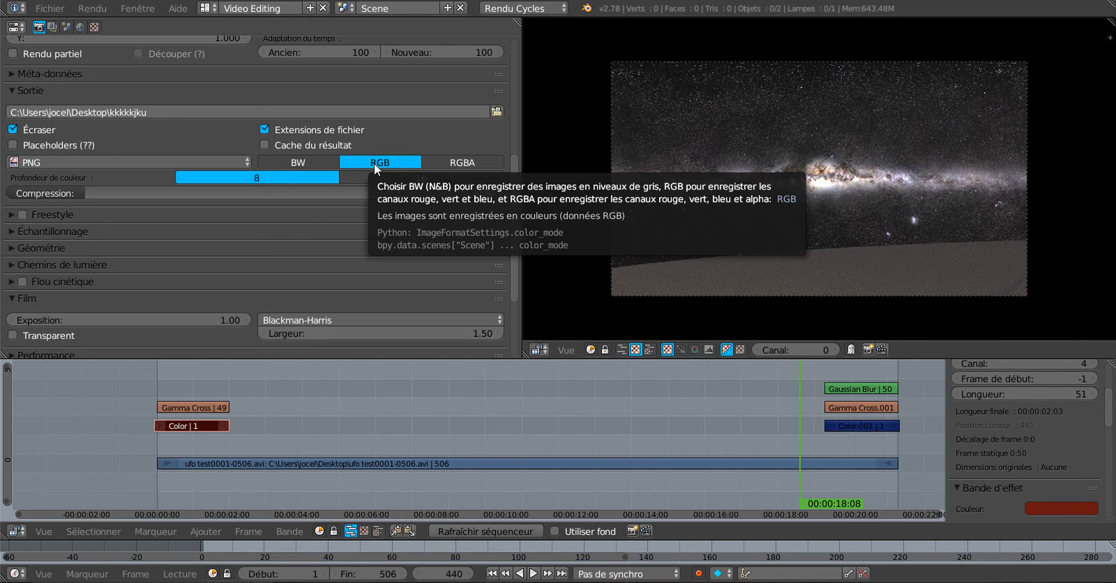
click(451, 162)
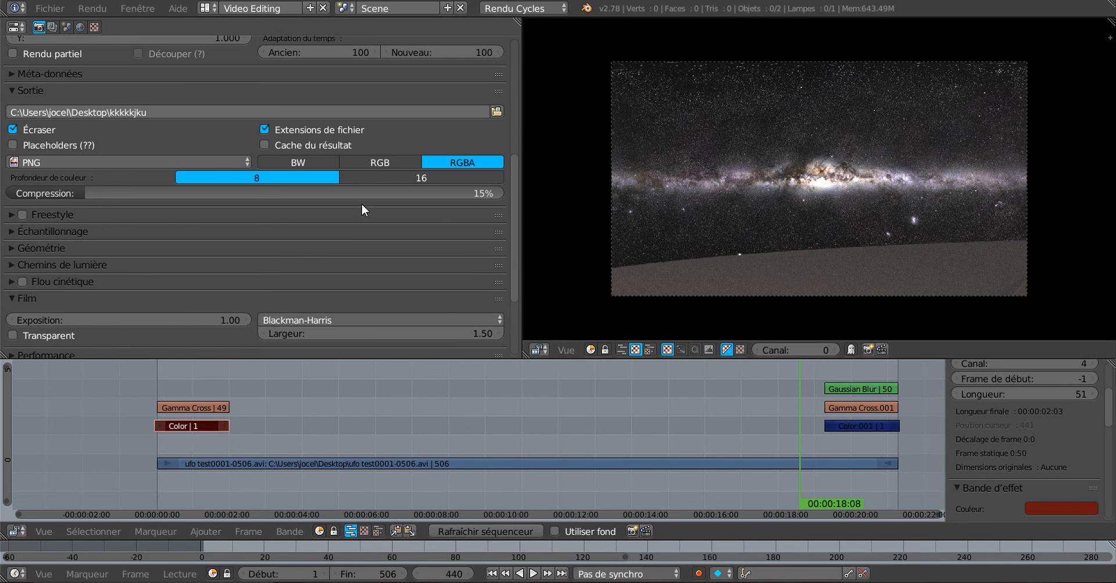
click(387, 161)
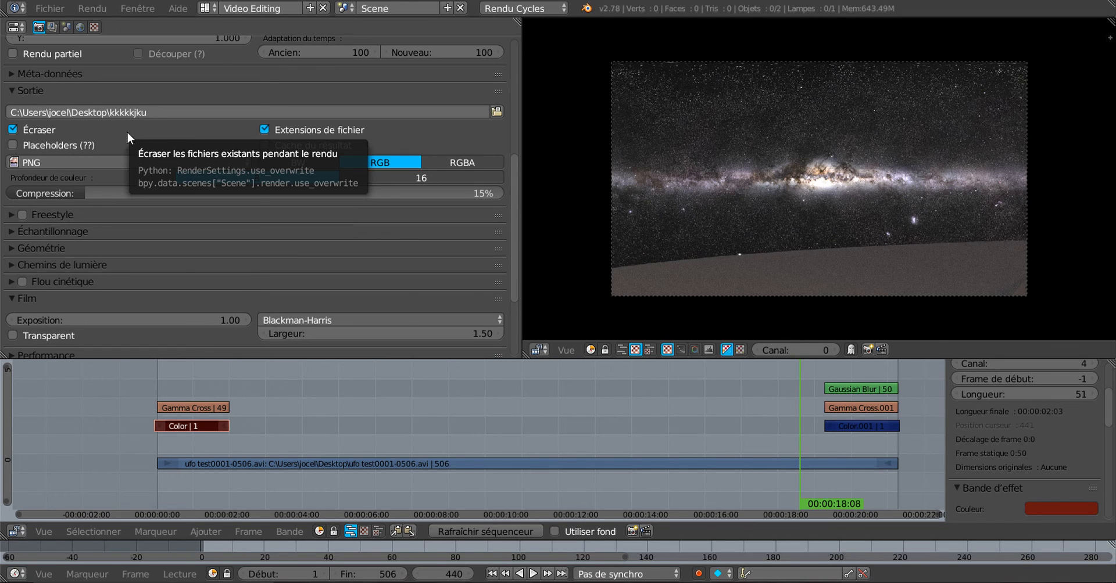
Step: Turn off overwriting of existing files and set the output file format to H.264
click(154, 133)
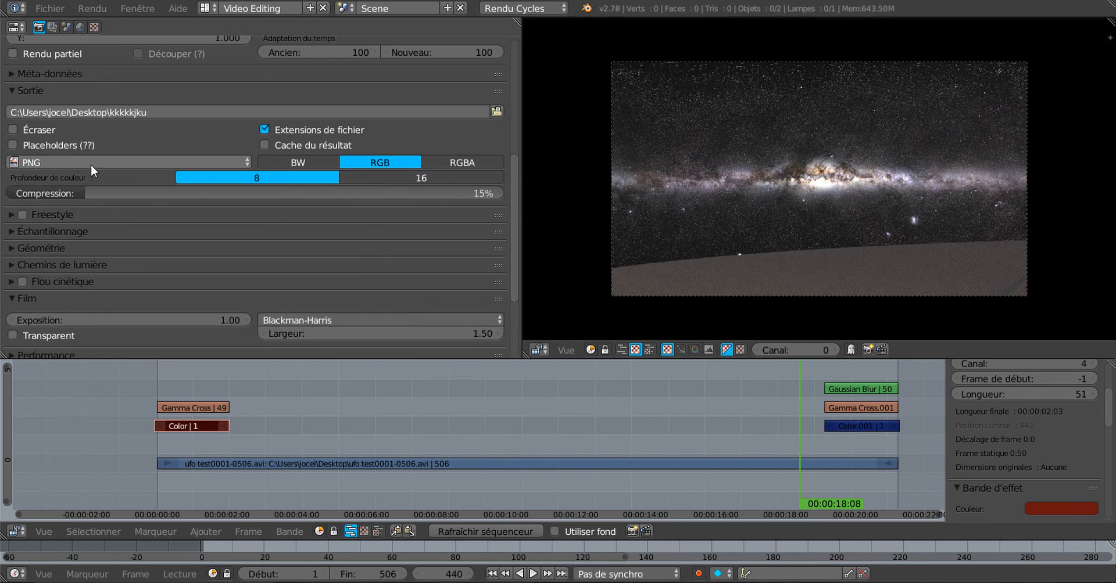
click(122, 162)
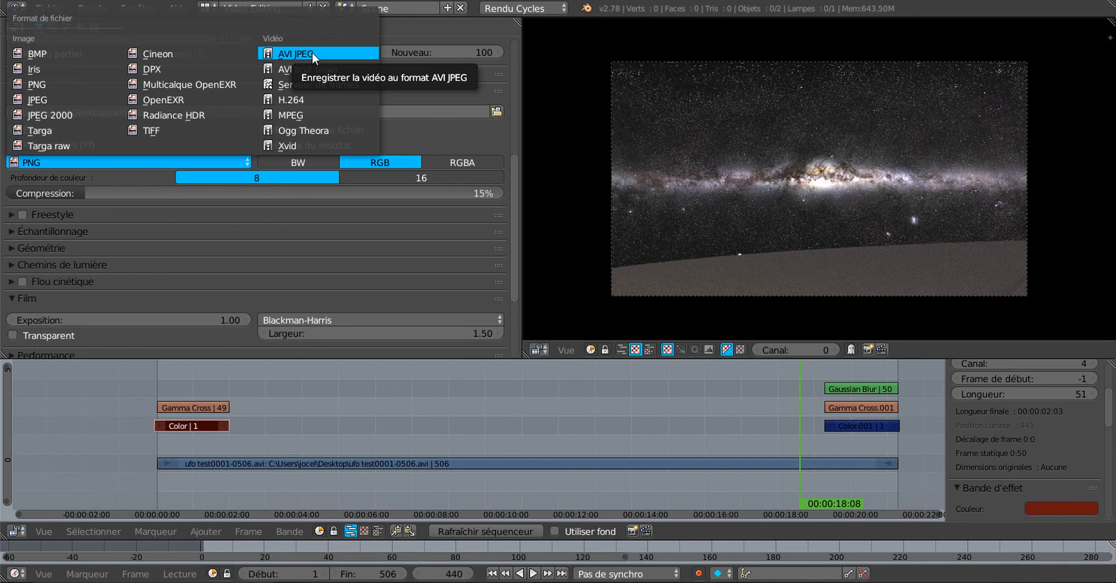
click(292, 100)
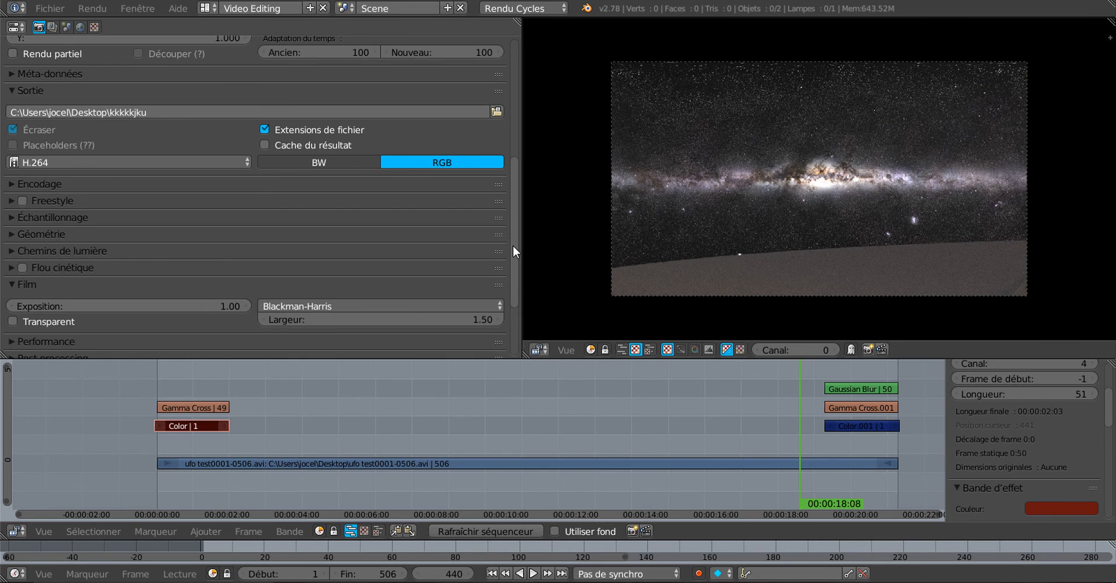
Step: Expand the encoding settings for the H.264 output and set the audio codec to MP3
drag(513, 246, 517, 165)
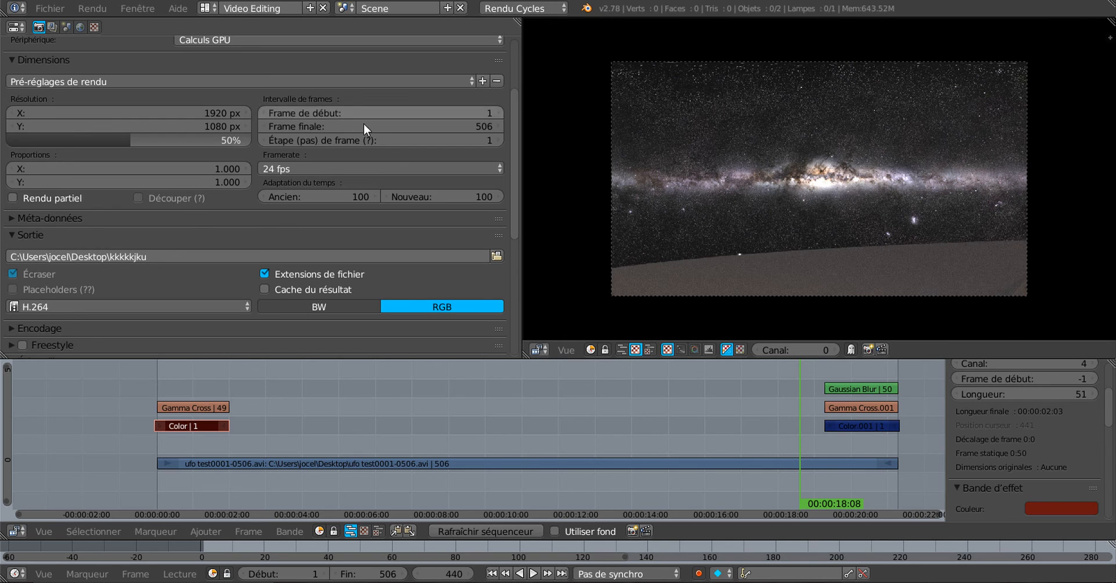
drag(515, 200, 520, 267)
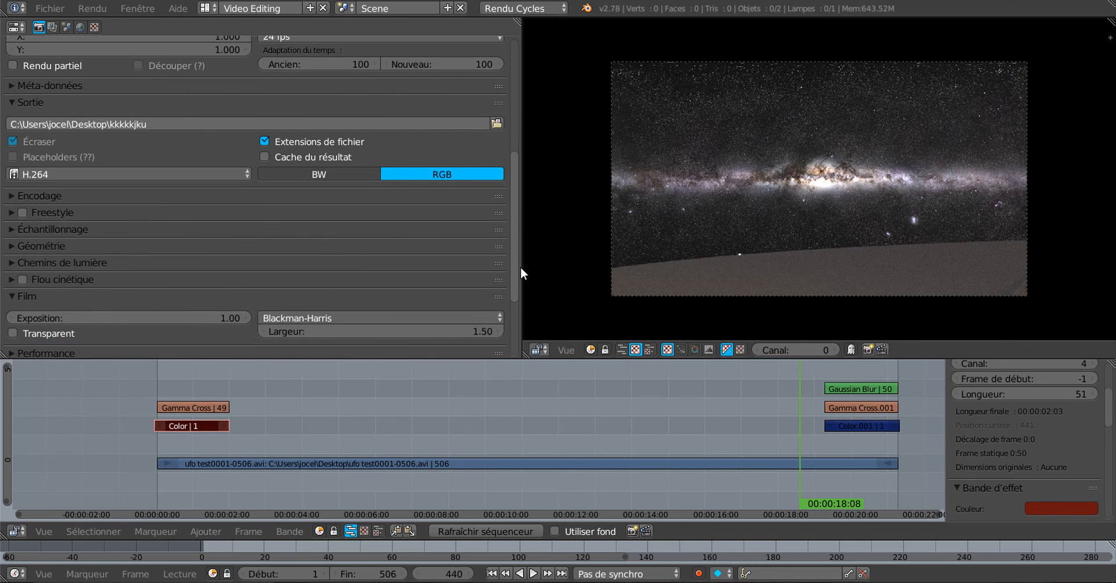
click(11, 196)
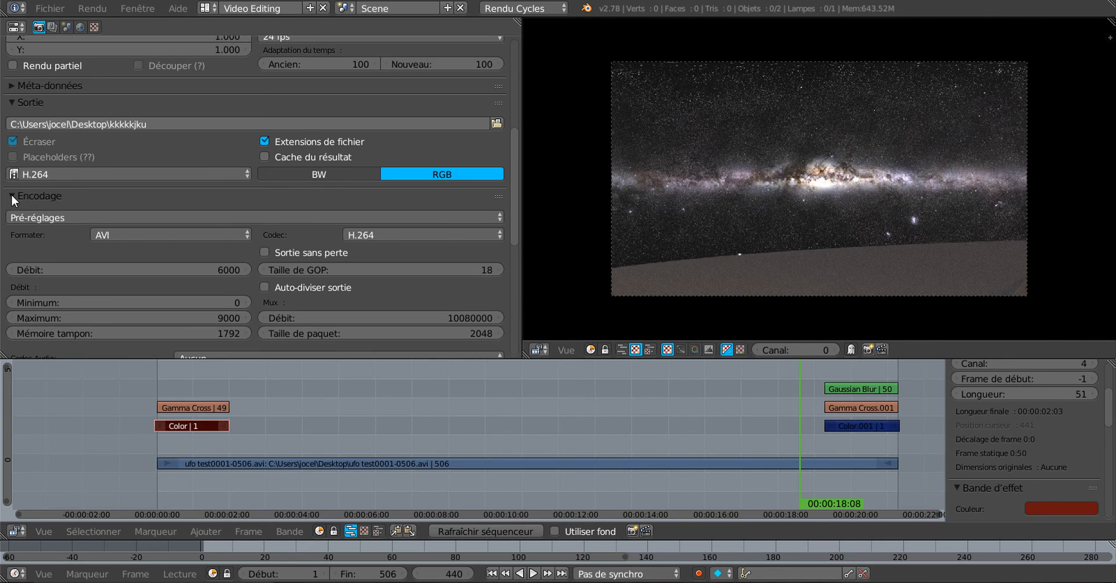
scroll(128, 256, down, 2)
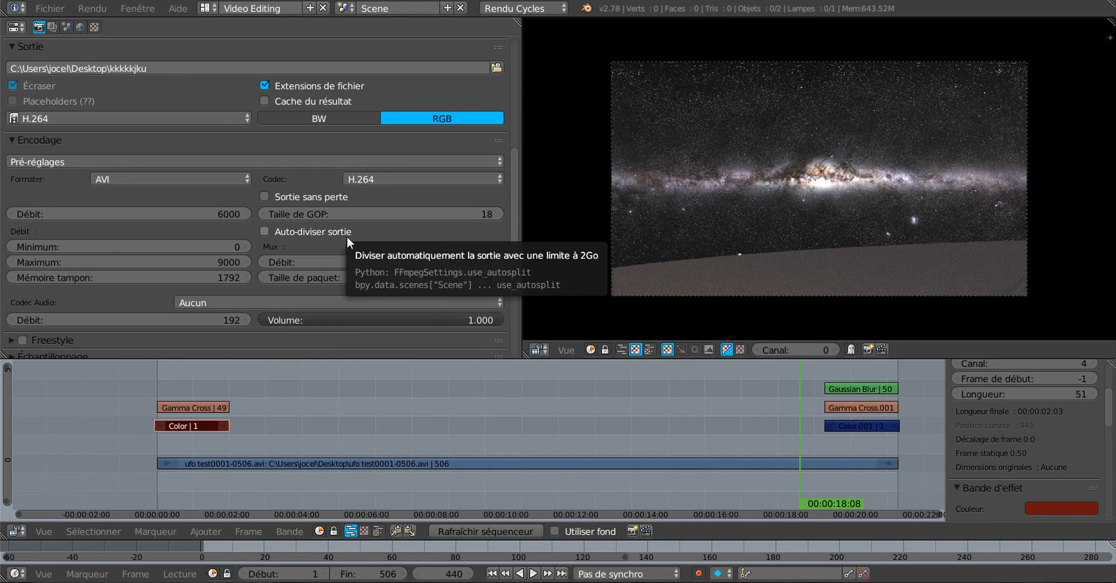
scroll(228, 302, down, 2)
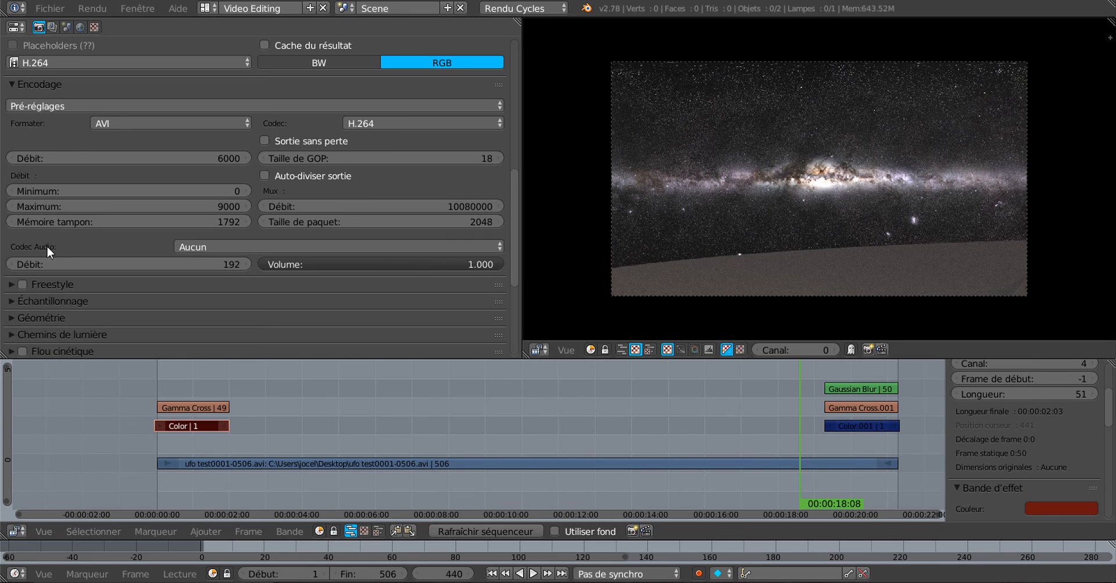
click(229, 247)
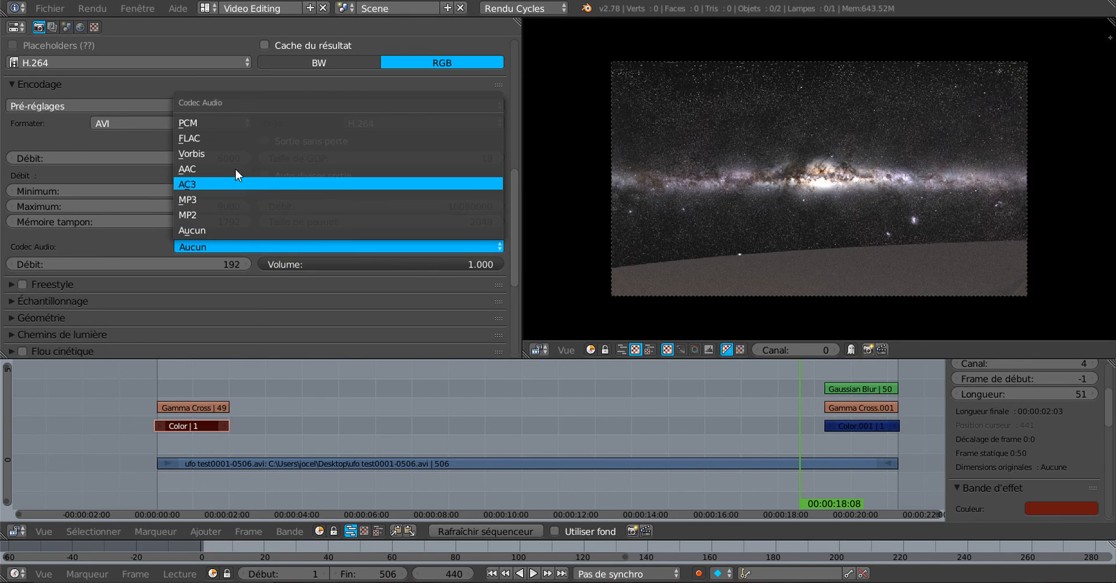
click(230, 198)
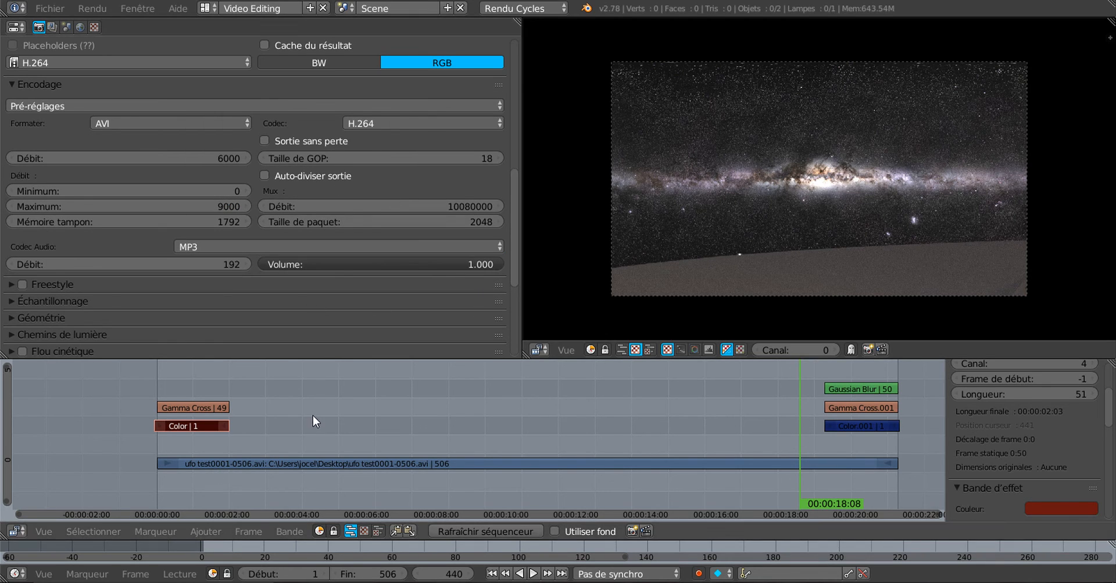
click(205, 531)
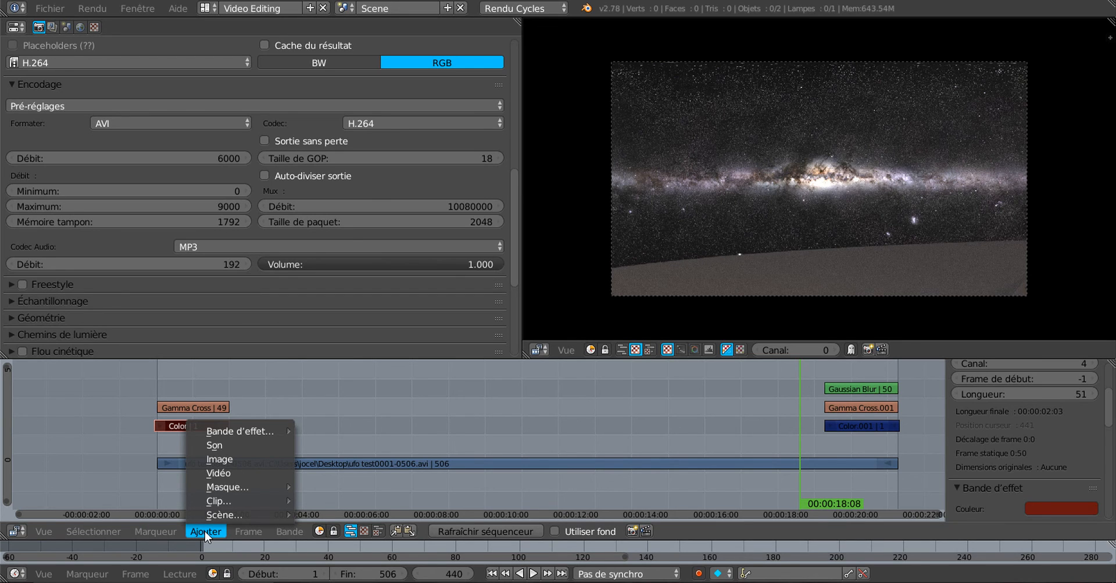
click(225, 445)
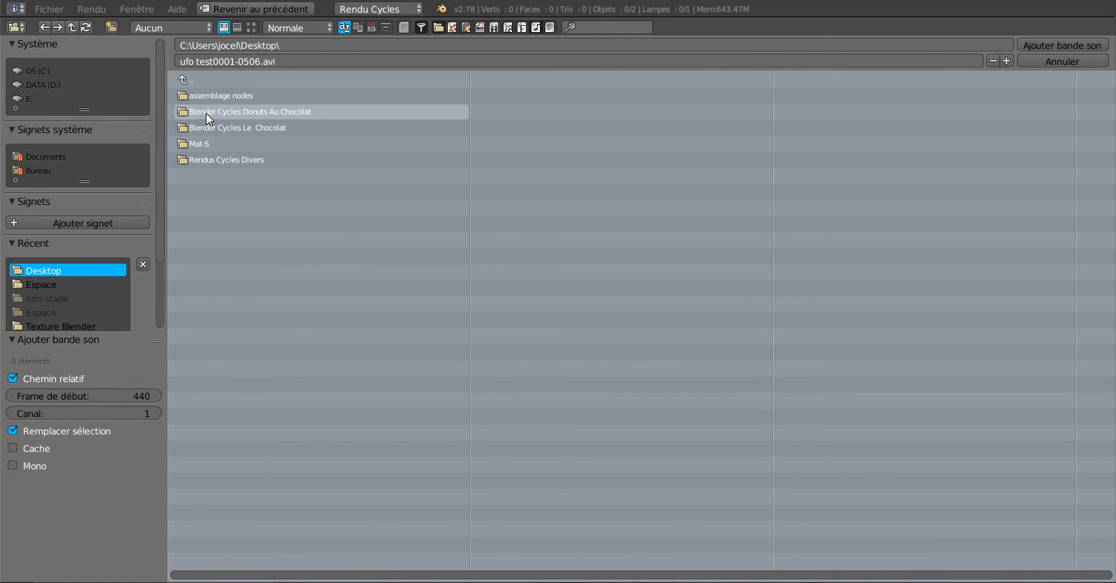
click(1066, 61)
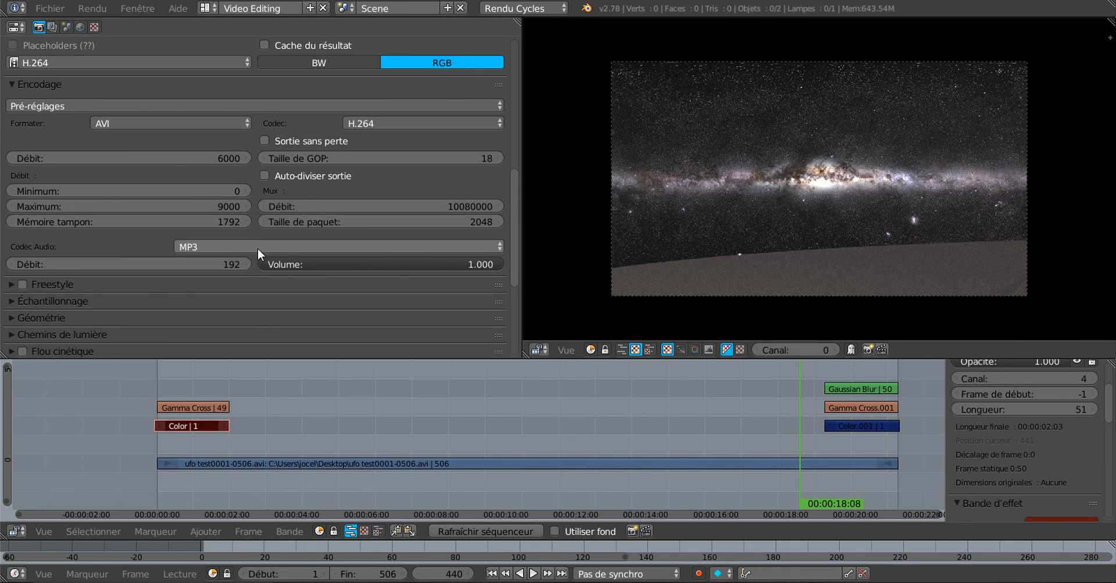
Step: Review the render dimensions, frame range, frame rate, output path and encoding settings
drag(517, 243, 515, 96)
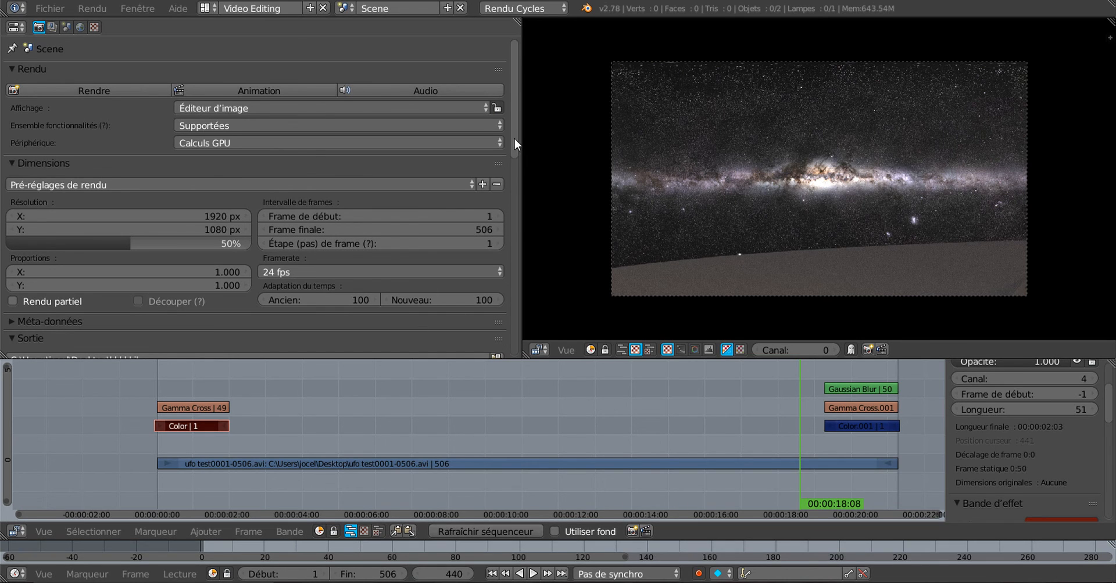
drag(514, 139, 518, 187)
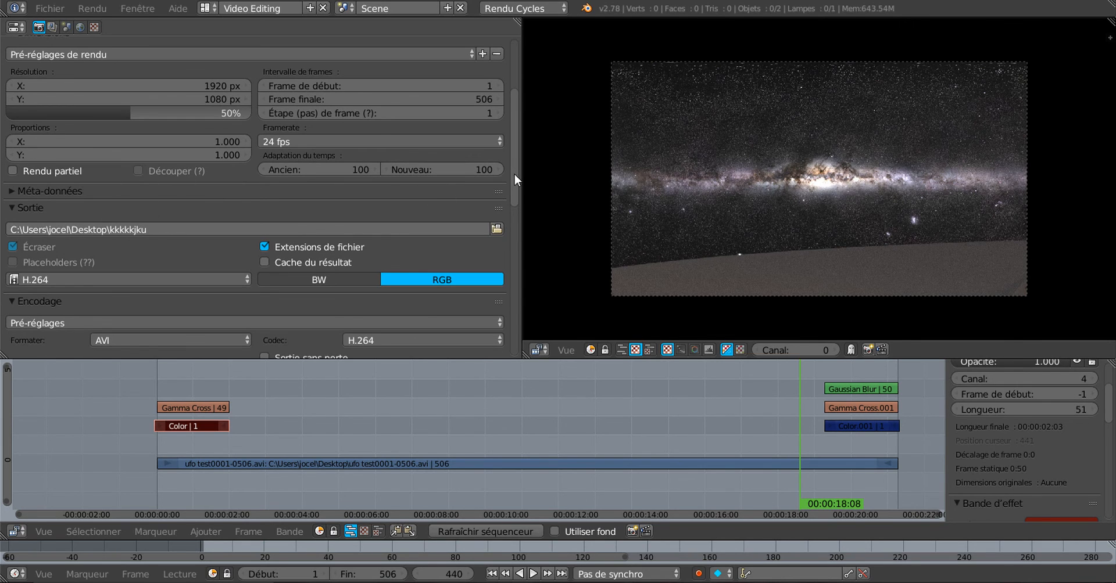
drag(515, 163, 521, 190)
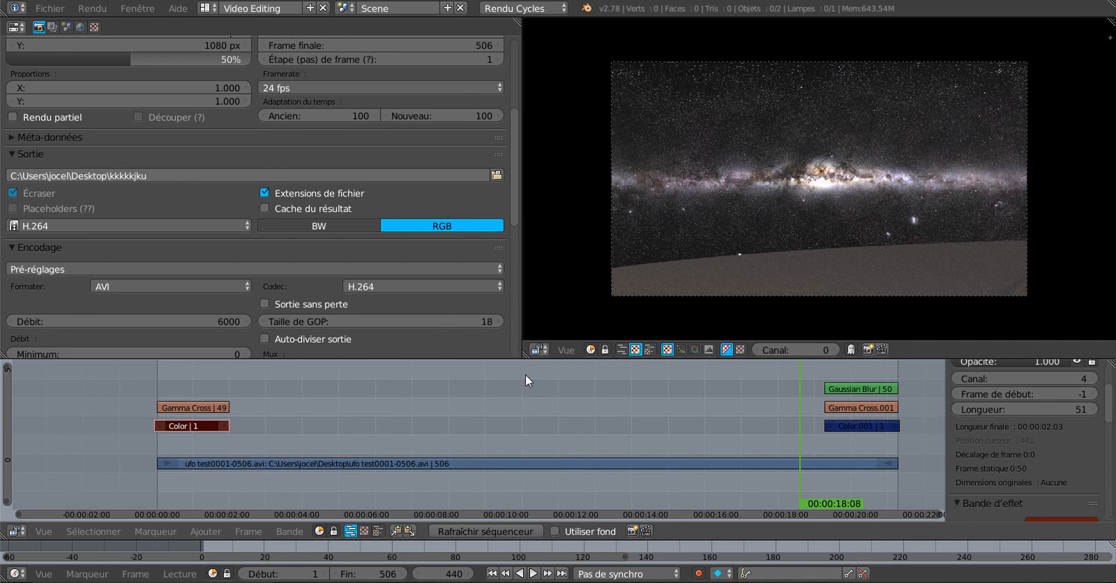
drag(514, 211, 517, 181)
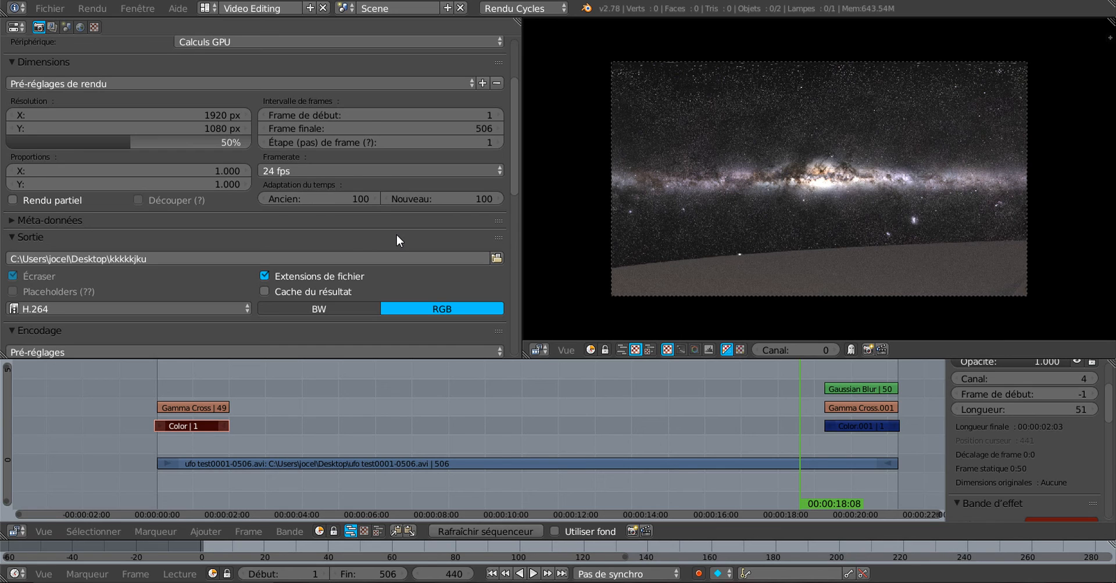
scroll(396, 235, up, 1)
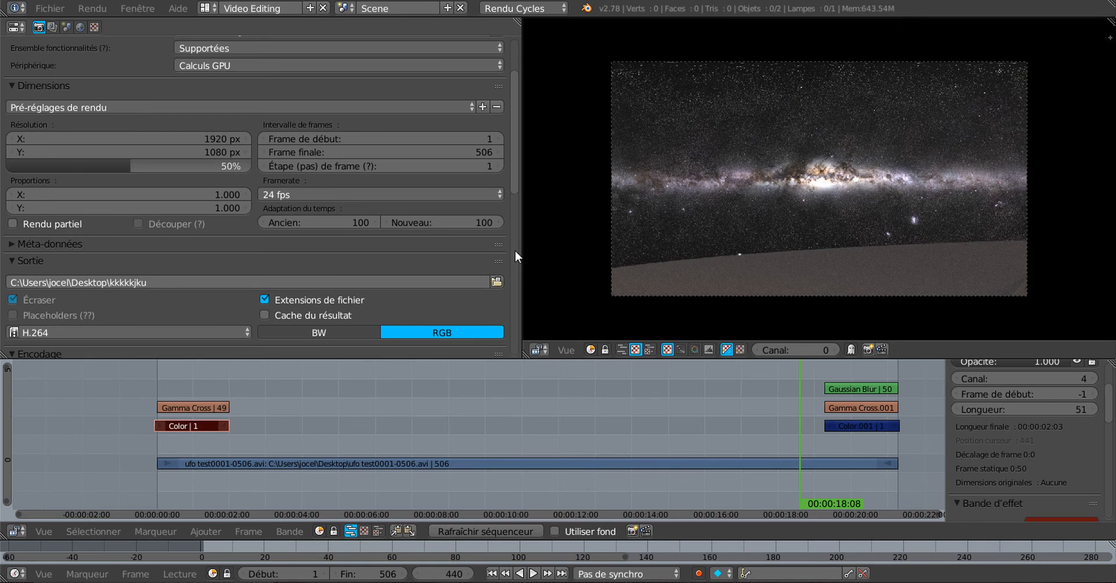
click(341, 194)
mouse_move(515, 171)
mouse_down()
mouse_move(515, 184)
mouse_move(516, 158)
mouse_up()
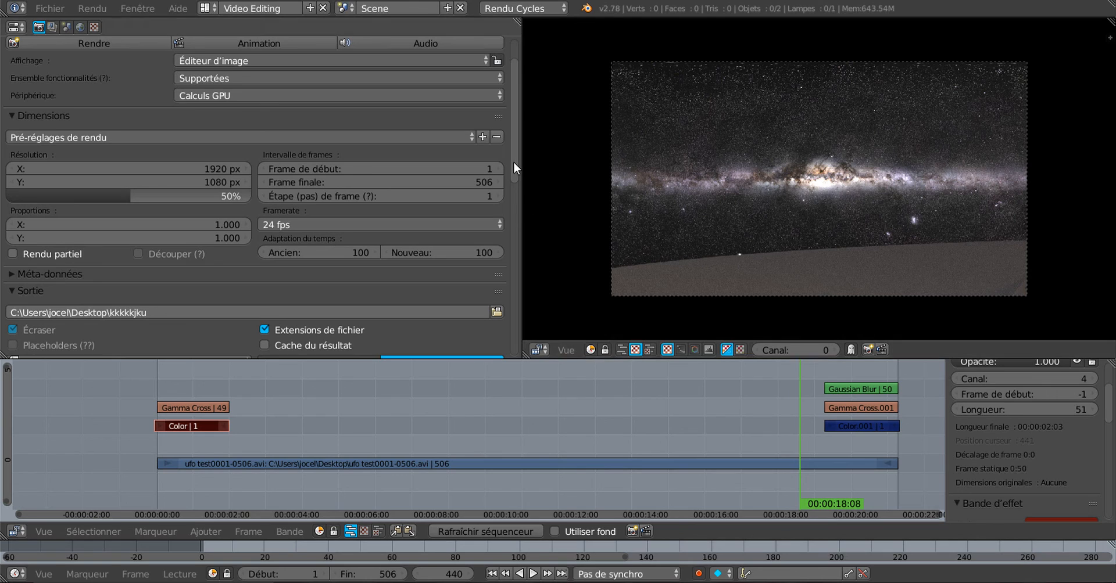
drag(514, 161, 517, 200)
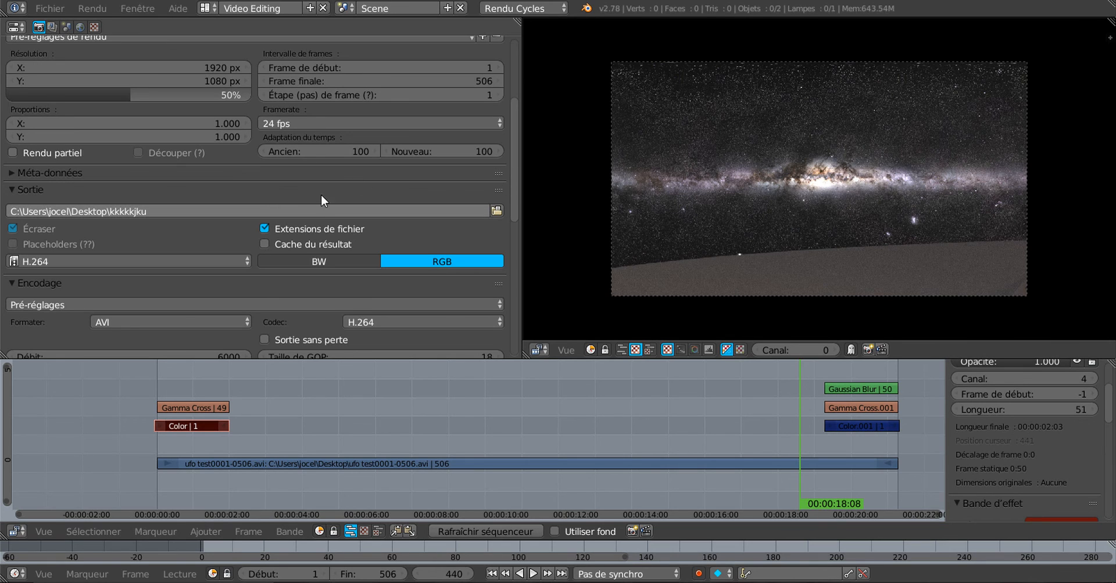
drag(514, 174, 515, 217)
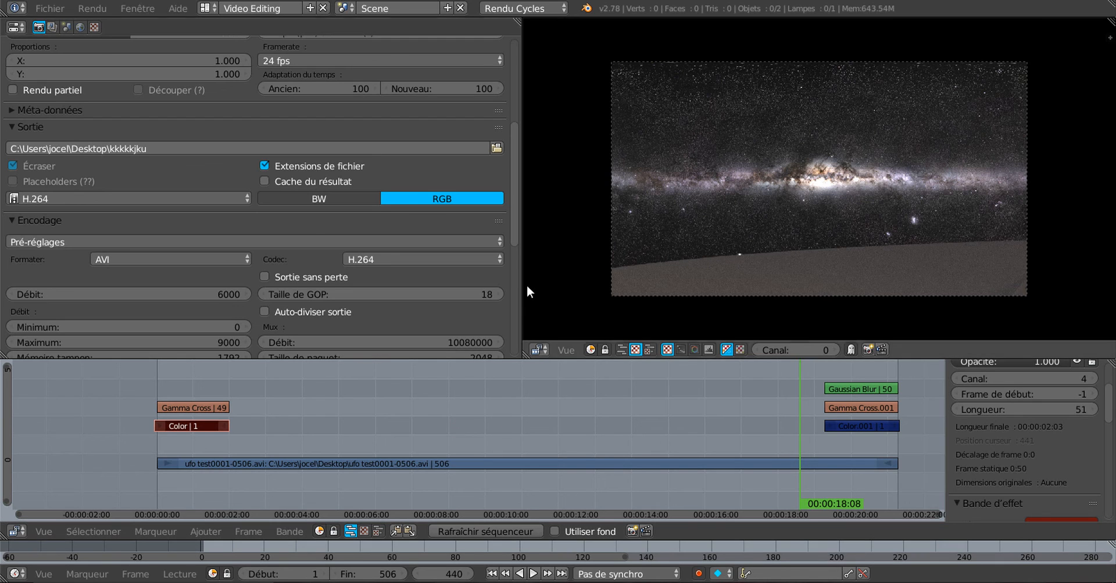
Step: Render the full animation, frames 1 to 506, to the H.264 output file
drag(514, 209, 502, 121)
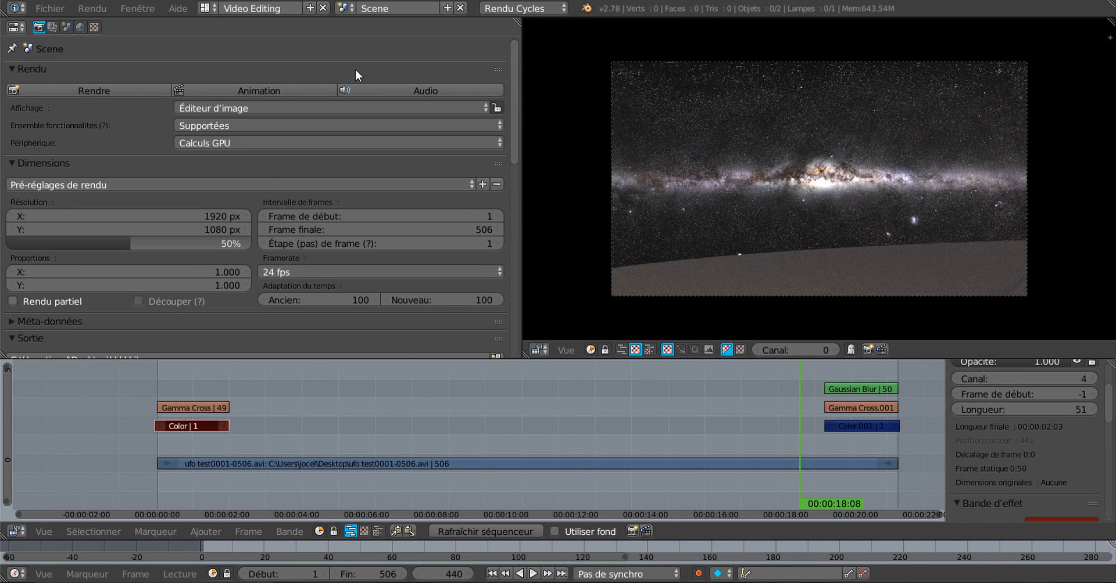
click(253, 91)
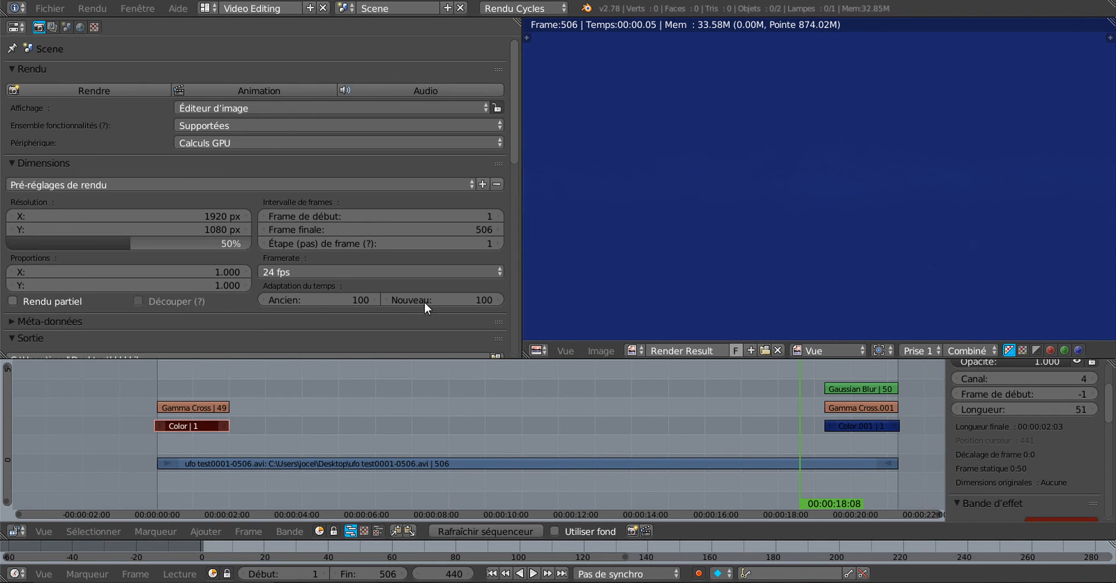
drag(520, 233, 488, 230)
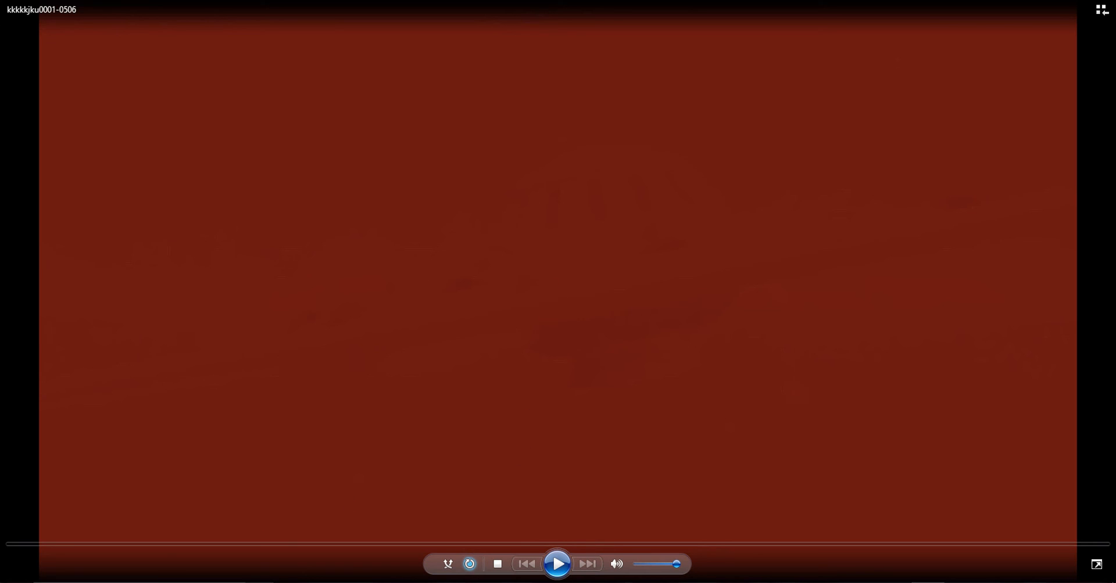
Step: Play the rendered video kkkkkjku0001-0506 in the media player and change its display size to watch it
click(557, 564)
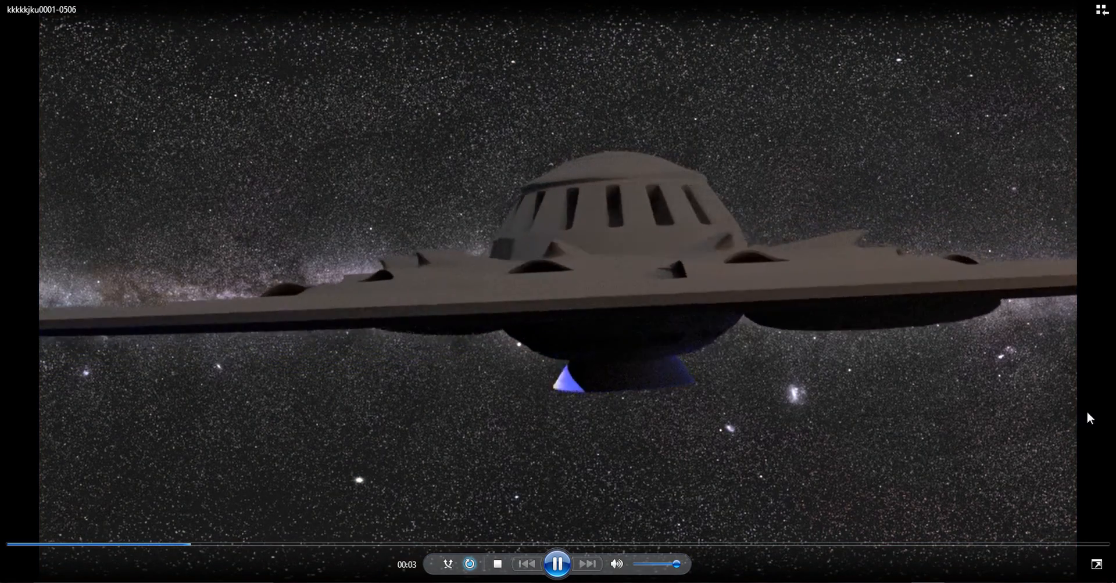
click(1097, 566)
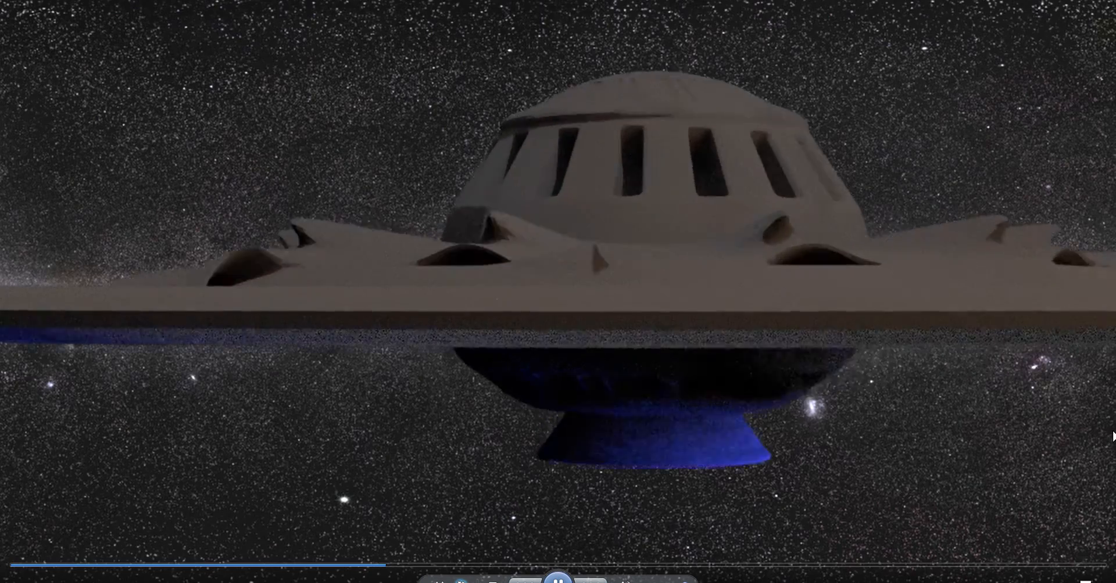